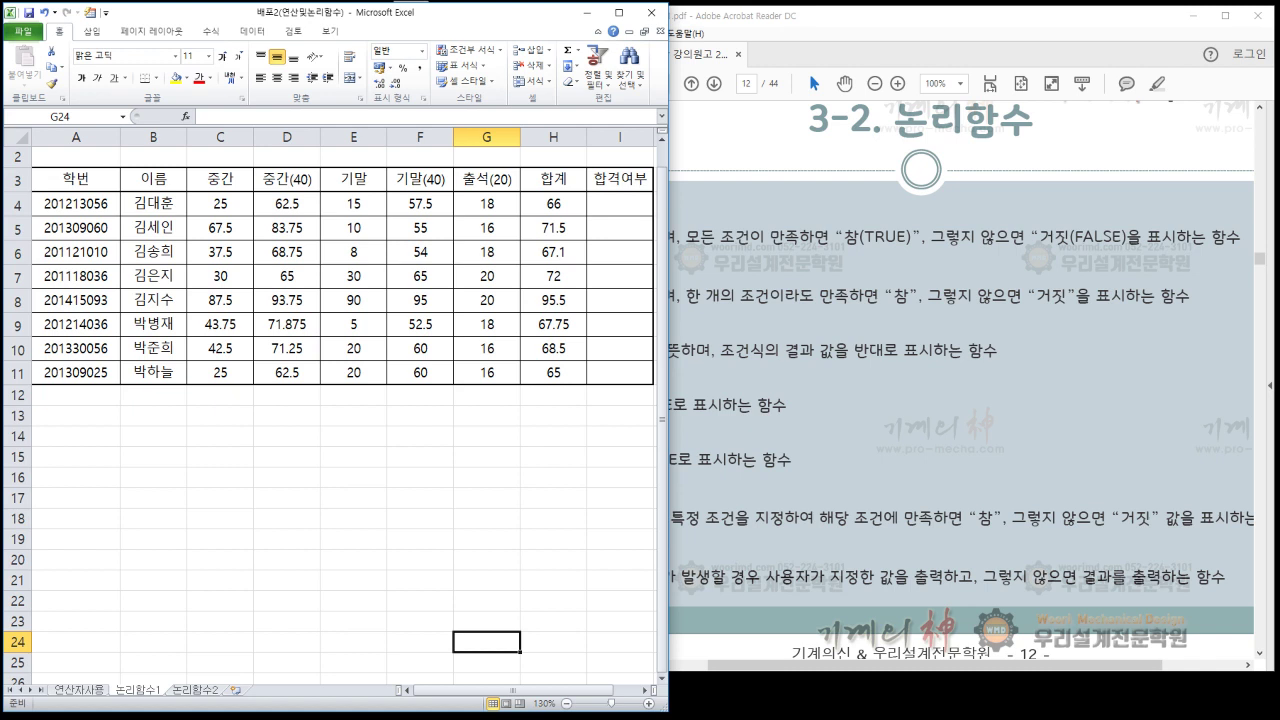
Step: View the logical functions page in the Acrobat Reader lecture PDF, and return to the Excel worksheet at cell A13
left_click(857, 575)
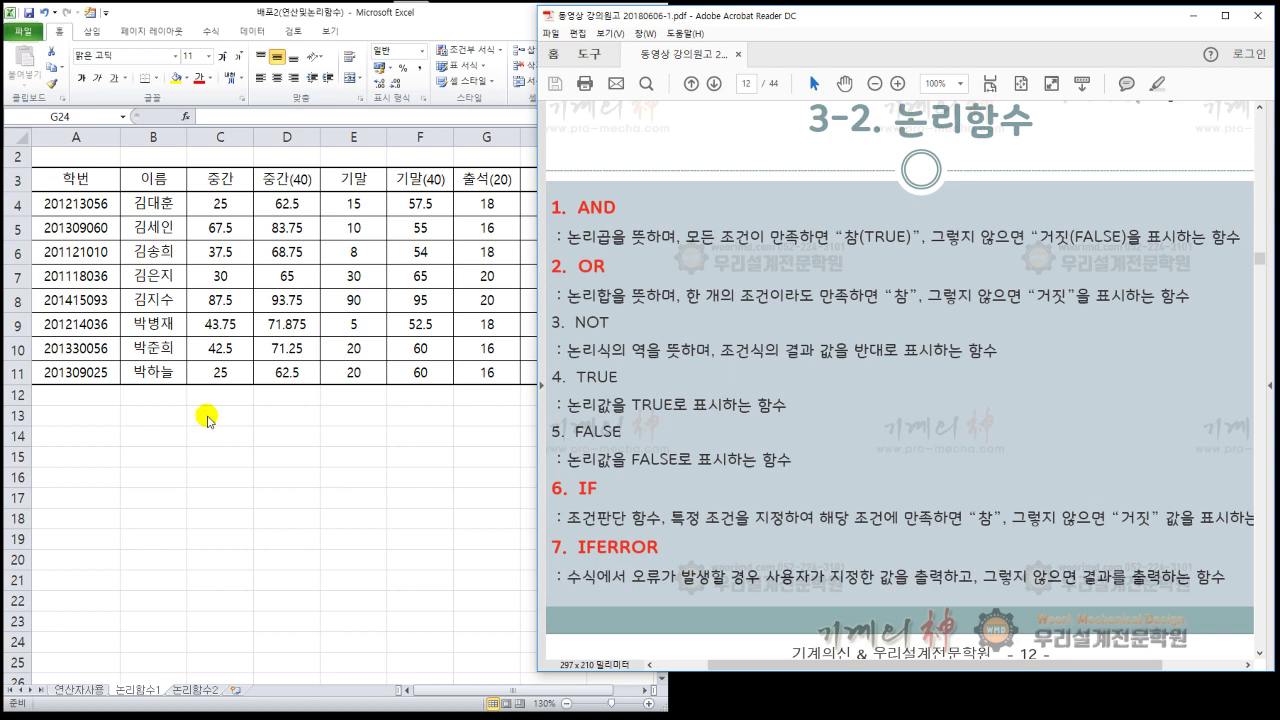
left_click(66, 422)
left_click(45, 421)
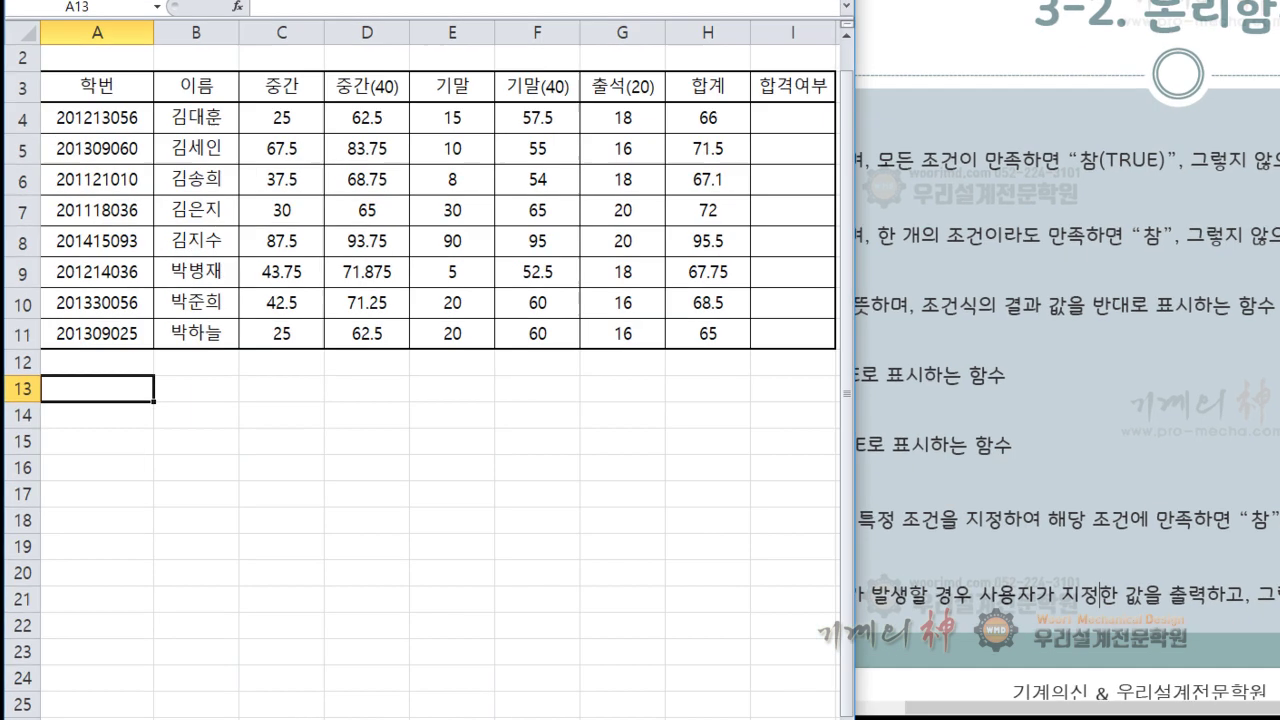
type("=")
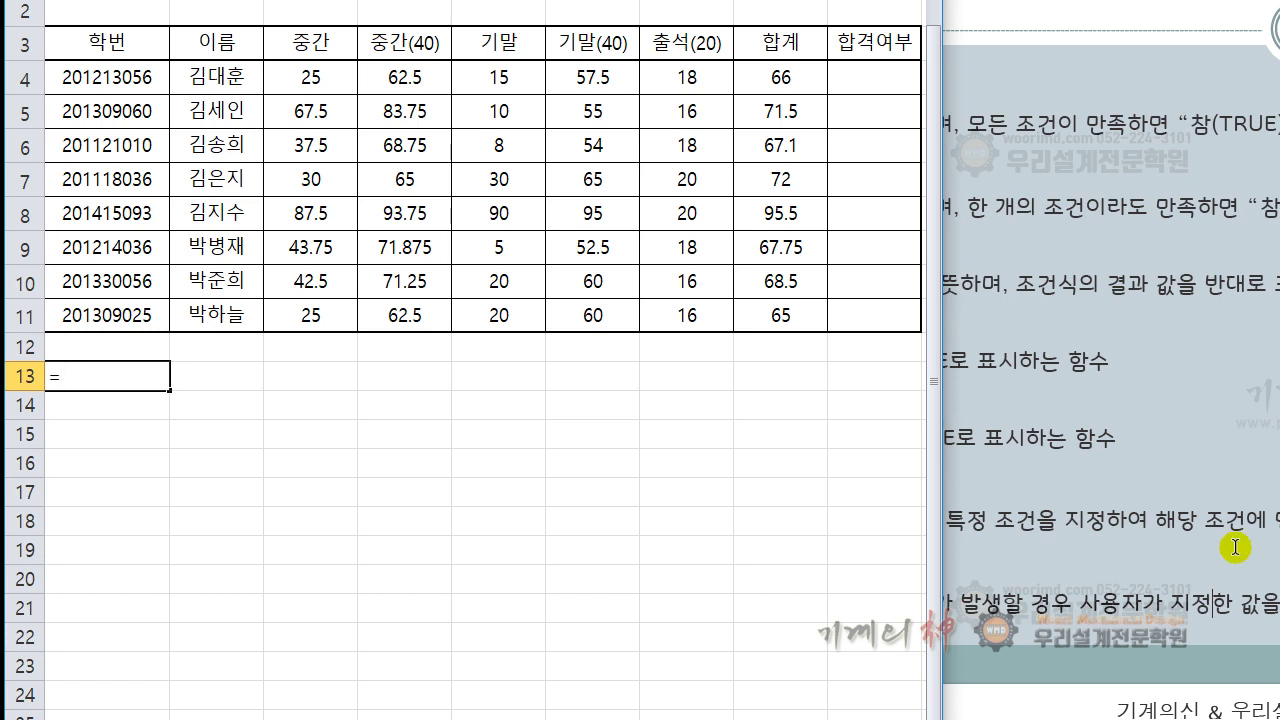
left_click(106, 405)
key("Escape")
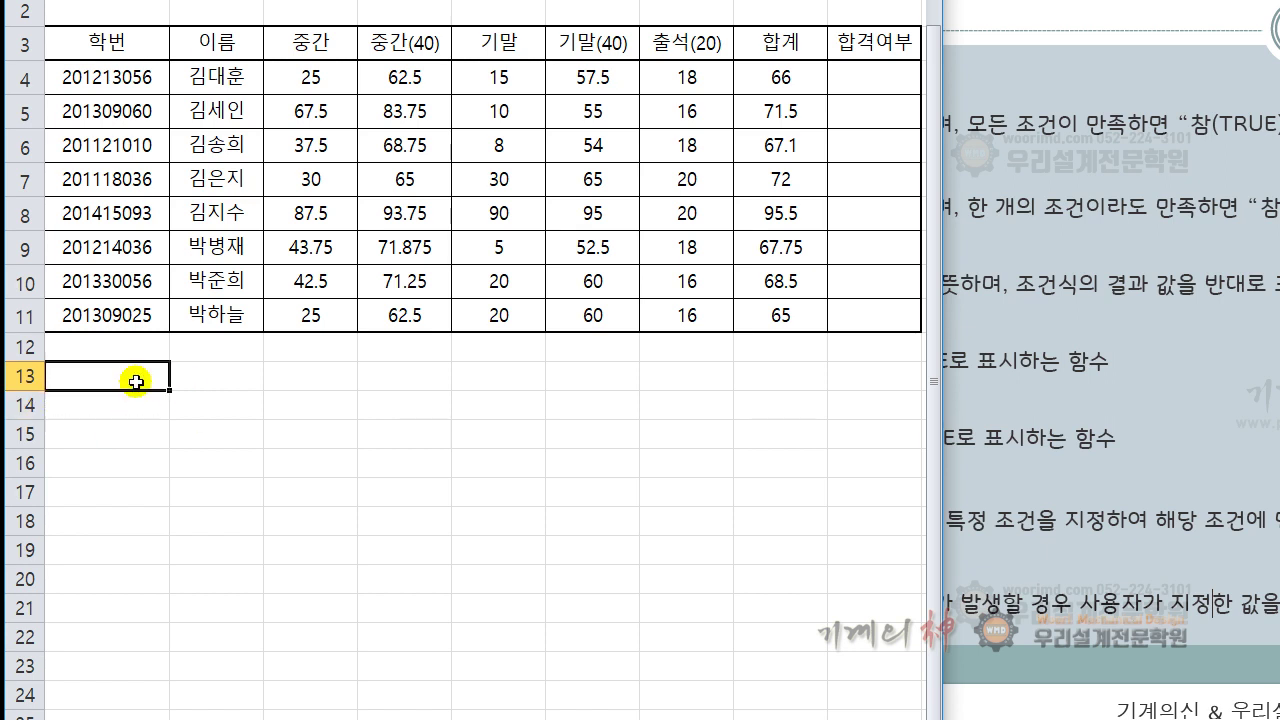
Step: Start a formula in cell A13 with an equals sign
type("=")
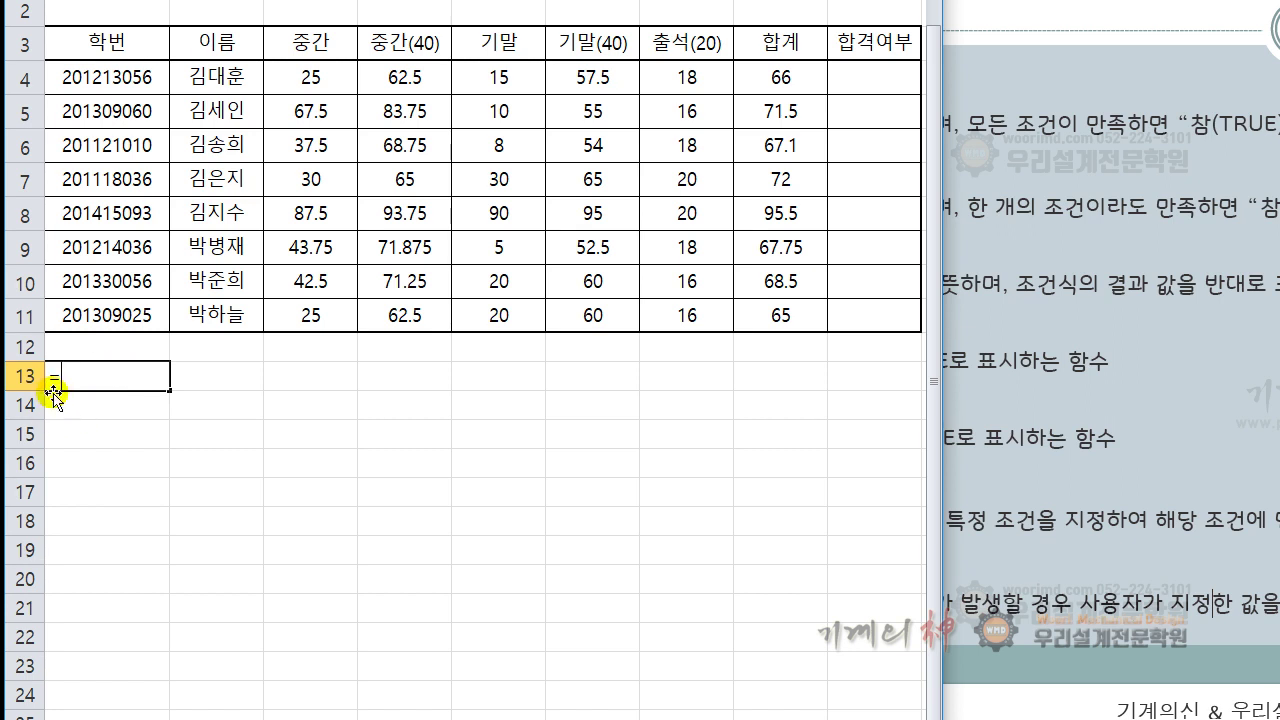
left_click_drag(52, 377, 162, 371)
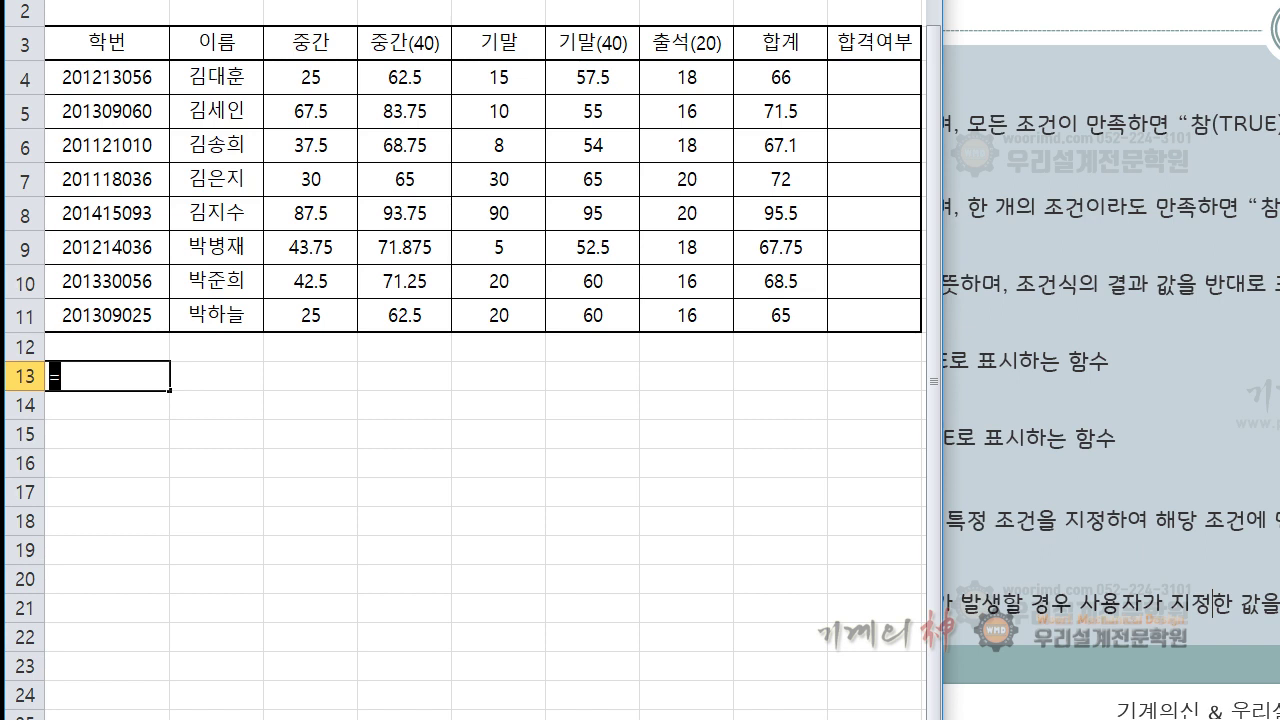
left_click(76, 380)
left_click_drag(86, 380, 52, 379)
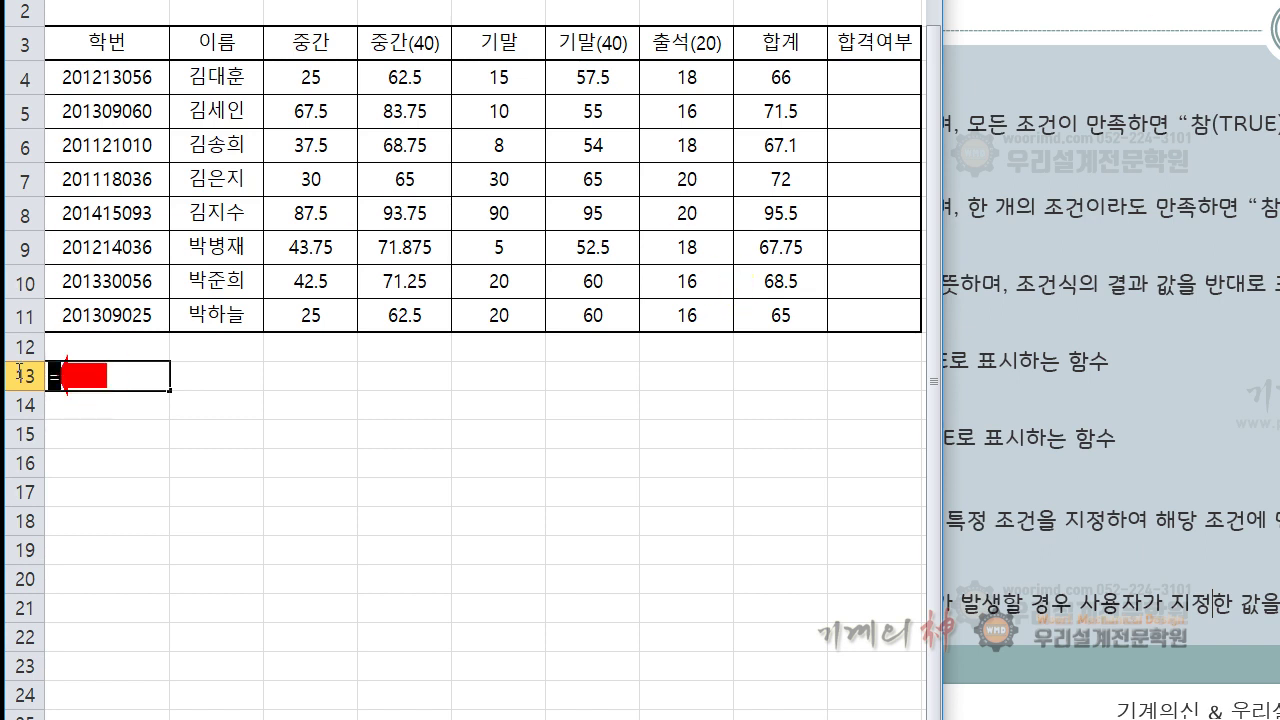
left_click(93, 380)
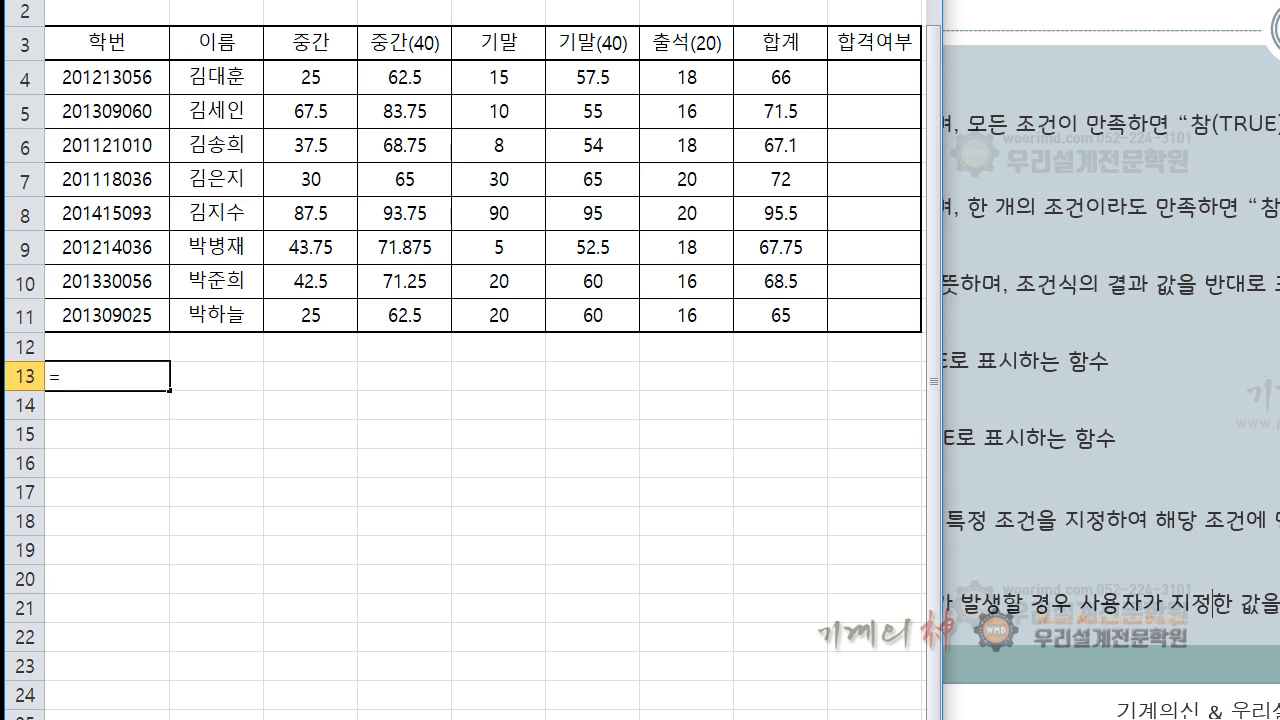
Step: Try the AND function name in the A13 formula, and replace it with the start of an IF function, =if(
type("and")
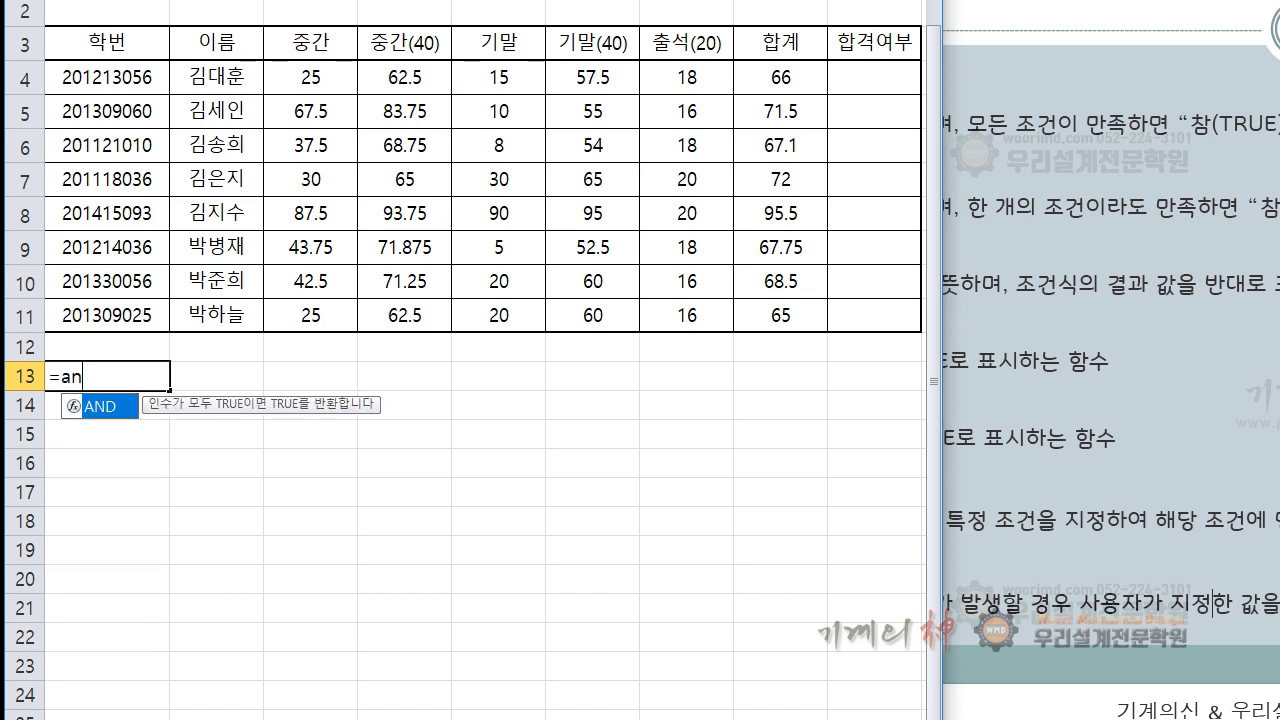
key("BackSpace")
key("BackSpace")
type("if")
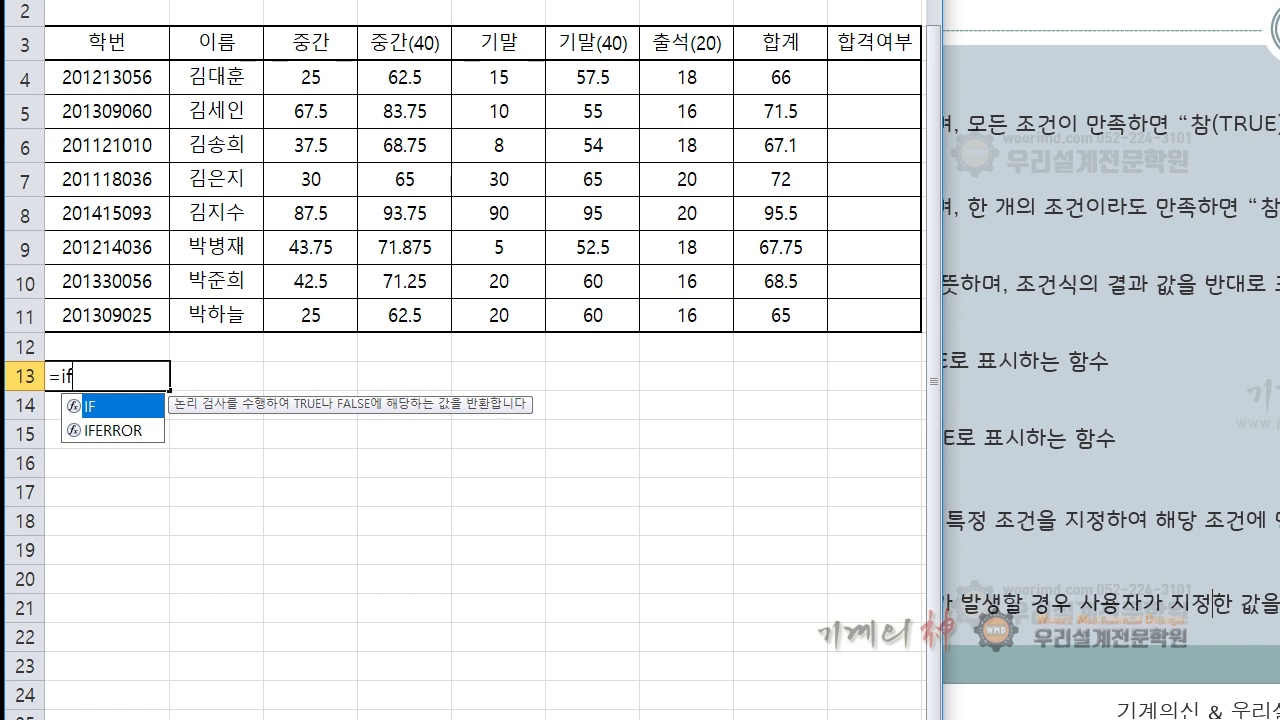
type("(")
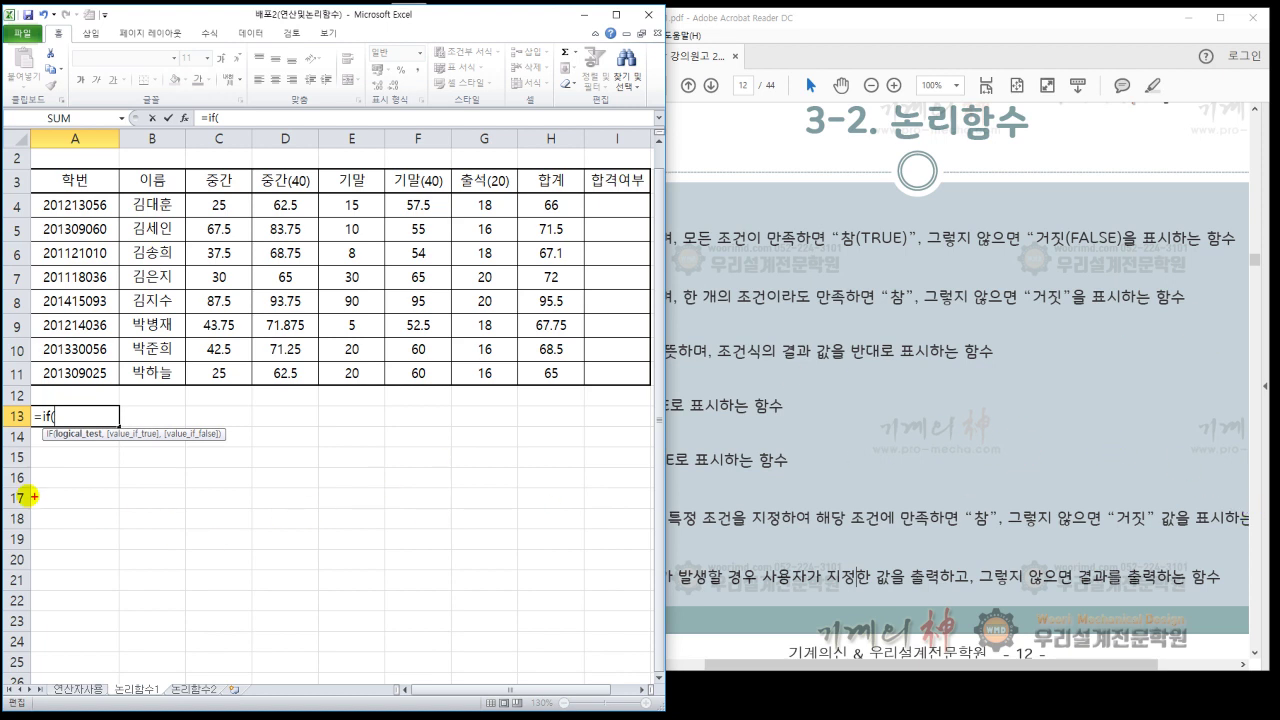
left_click_drag(58, 444, 221, 437)
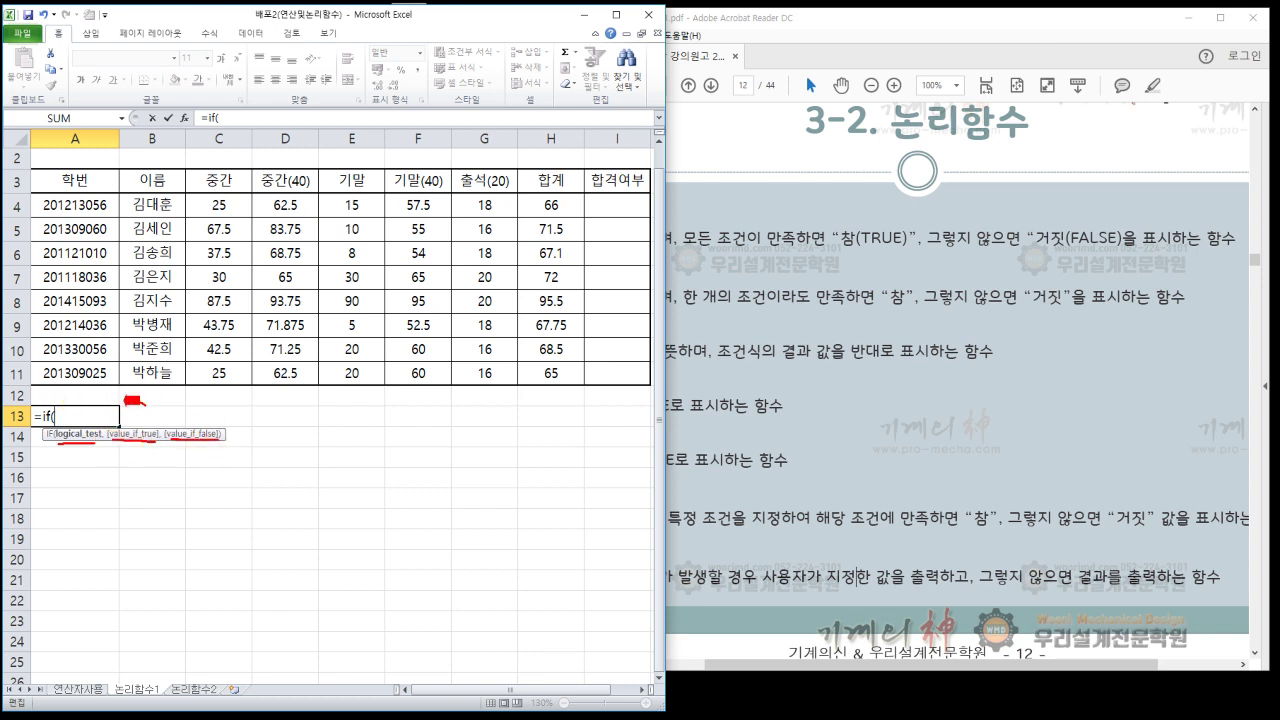
mouse_move(137, 400)
left_mouse_down()
mouse_move(134, 425)
mouse_move(146, 378)
left_mouse_up()
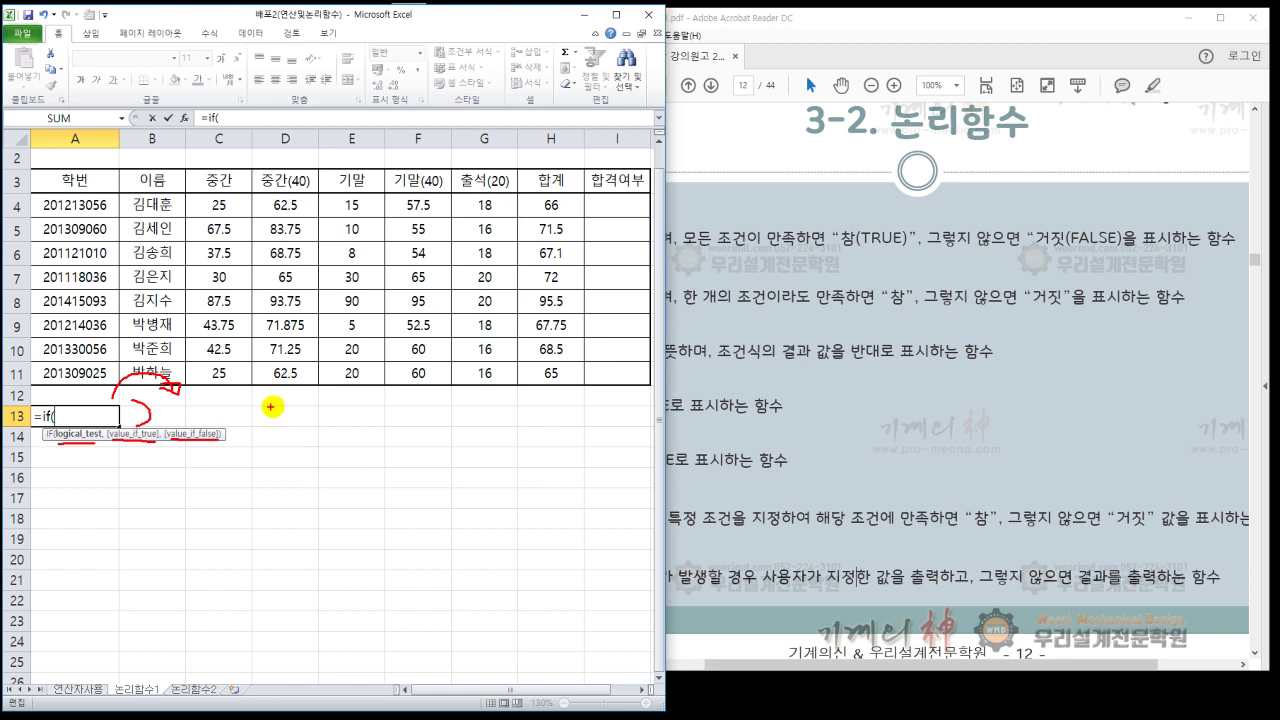
mouse_move(281, 409)
left_mouse_down()
mouse_move(313, 409)
mouse_move(314, 427)
mouse_move(333, 405)
mouse_move(348, 447)
mouse_move(440, 438)
mouse_move(440, 386)
mouse_move(333, 388)
left_mouse_up()
mouse_move(478, 370)
left_mouse_down()
mouse_move(466, 389)
mouse_move(474, 438)
left_mouse_up()
mouse_move(608, 370)
left_mouse_down()
mouse_move(629, 417)
mouse_move(613, 435)
left_mouse_up()
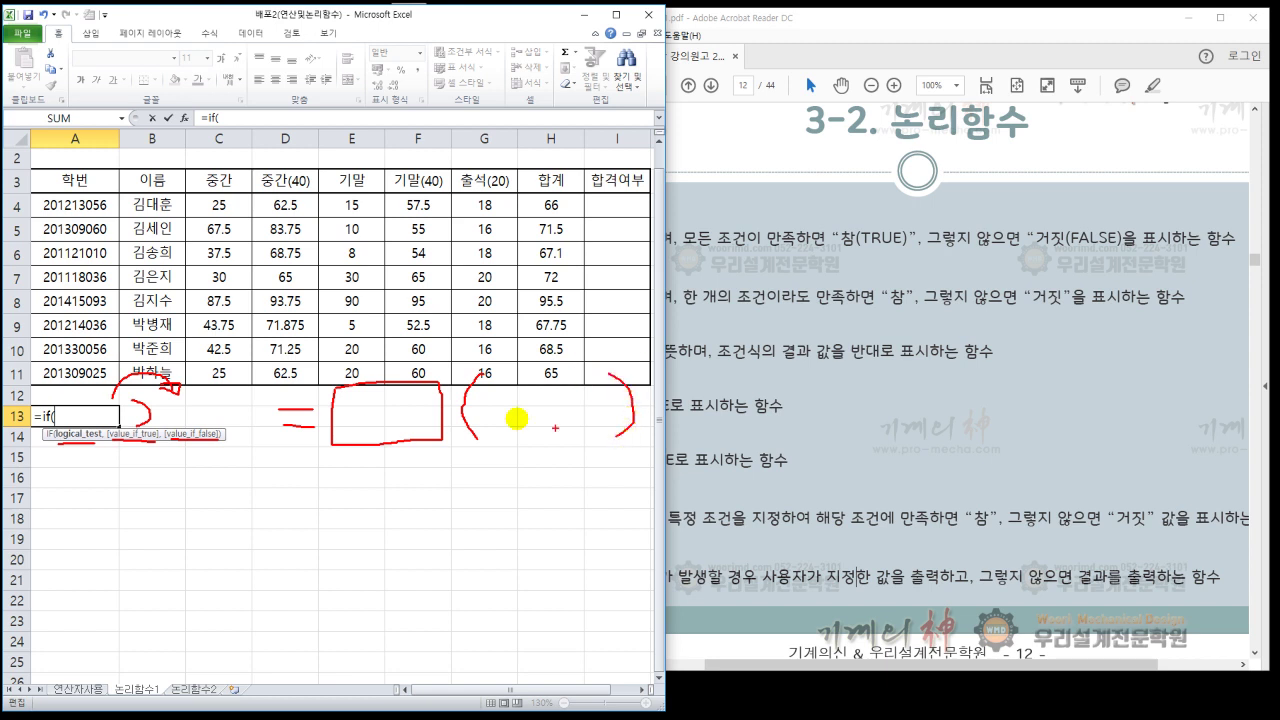
mouse_move(480, 371)
left_mouse_down()
mouse_move(463, 391)
mouse_move(466, 430)
left_mouse_up()
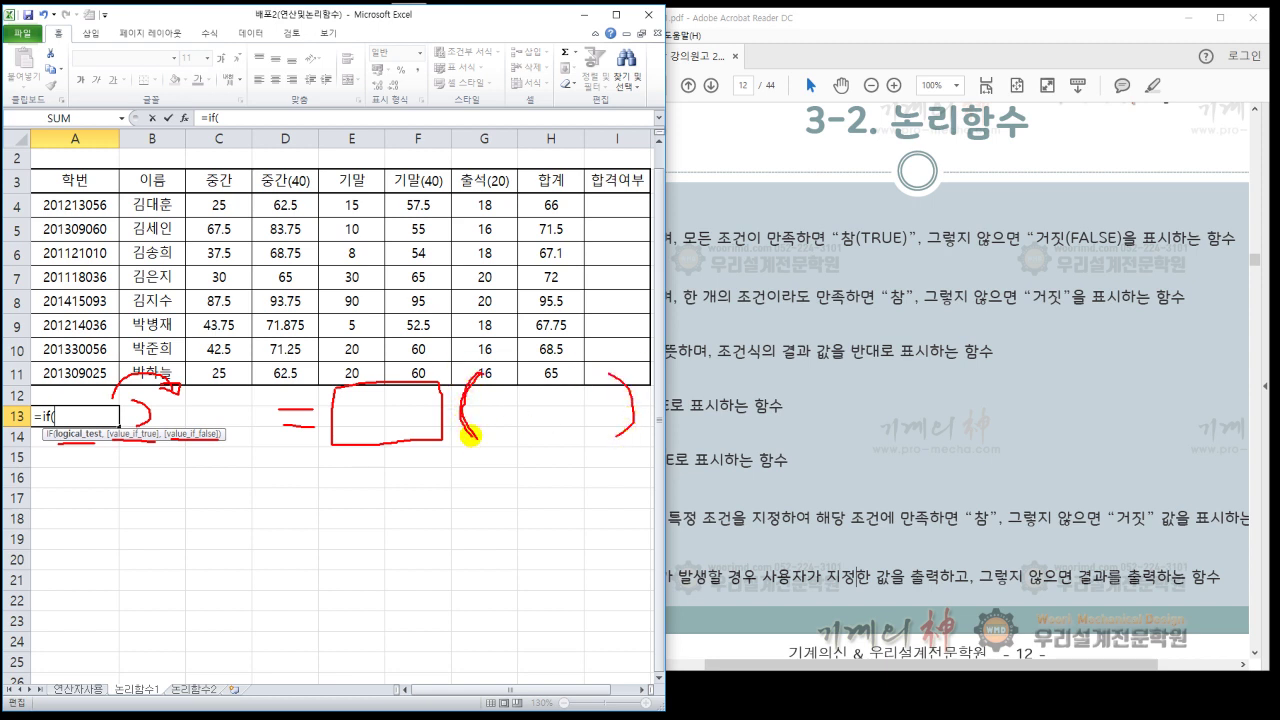
mouse_move(608, 374)
left_mouse_down()
mouse_move(634, 404)
mouse_move(626, 432)
left_mouse_up()
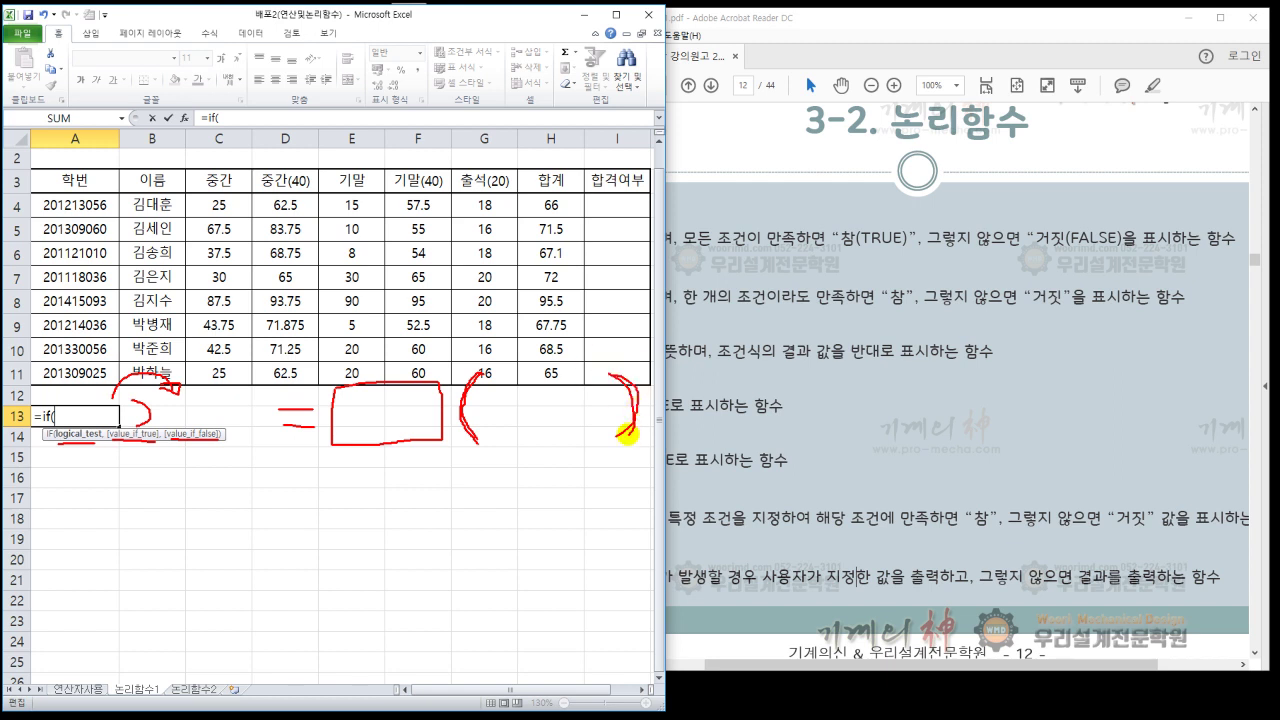
mouse_move(478, 372)
left_mouse_down()
mouse_move(463, 400)
mouse_move(477, 448)
left_mouse_up()
mouse_move(611, 373)
left_mouse_down()
mouse_move(640, 425)
mouse_move(614, 442)
left_mouse_up()
mouse_move(480, 236)
left_mouse_down()
mouse_move(500, 212)
mouse_move(505, 292)
left_mouse_up()
mouse_move(568, 212)
left_mouse_down()
mouse_move(584, 255)
mouse_move(566, 300)
left_mouse_up()
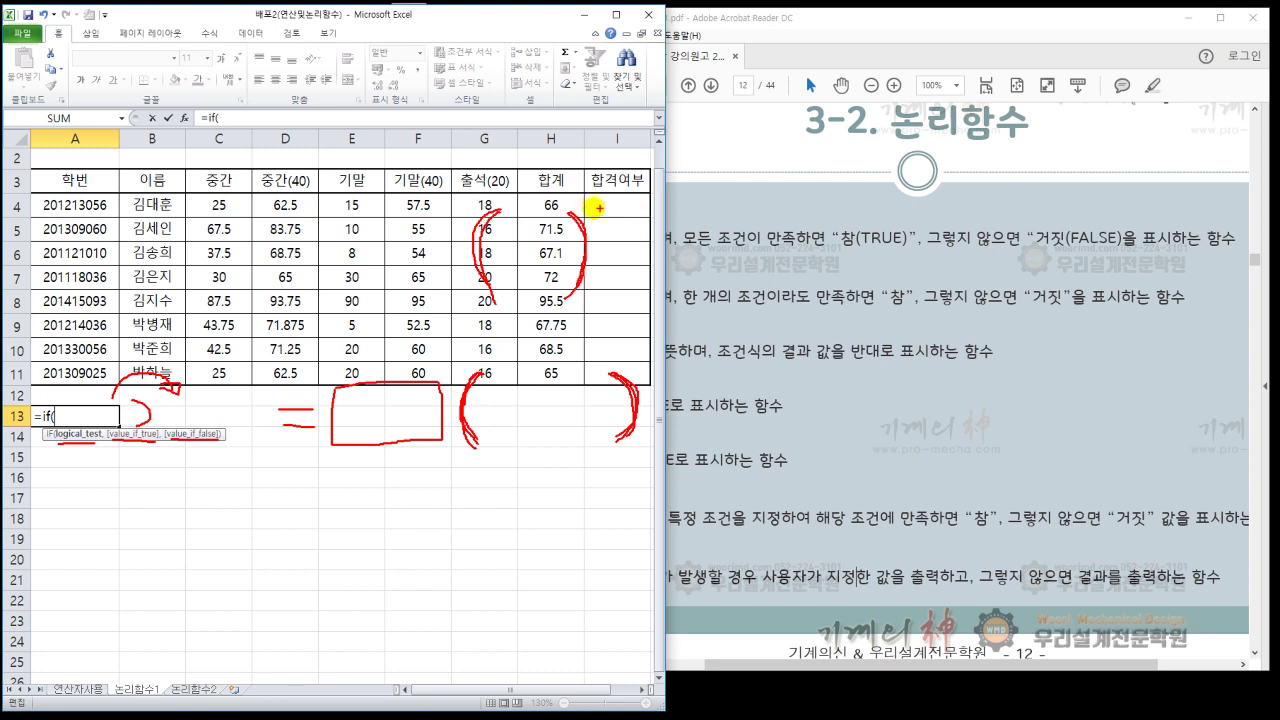
mouse_move(577, 207)
left_mouse_down()
mouse_move(598, 232)
mouse_move(589, 273)
left_mouse_up()
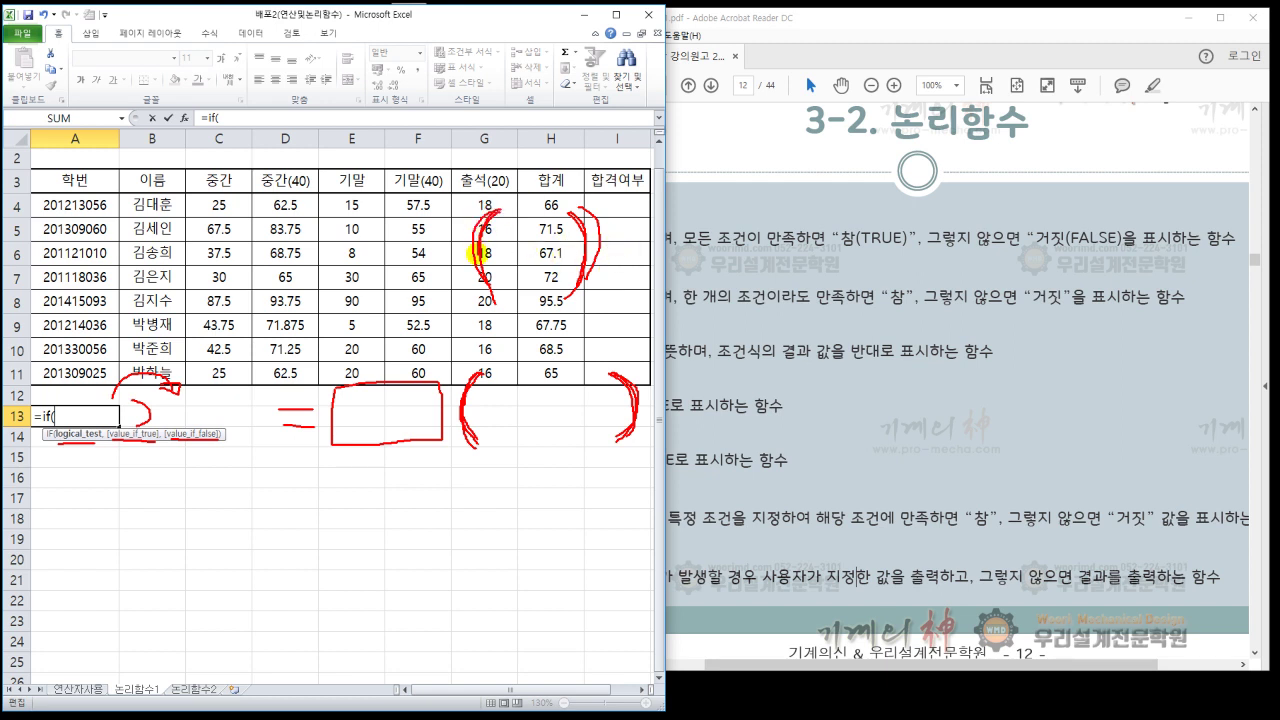
left_click_drag(570, 212, 588, 238)
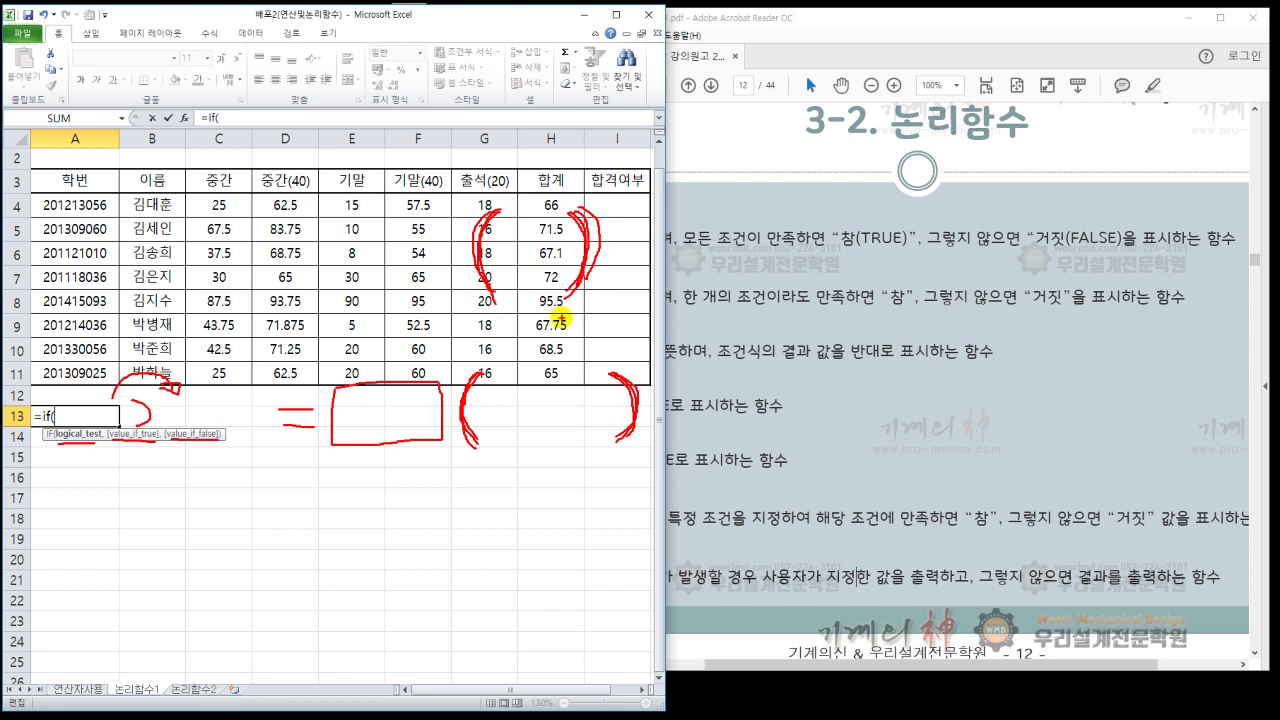
key("Escape")
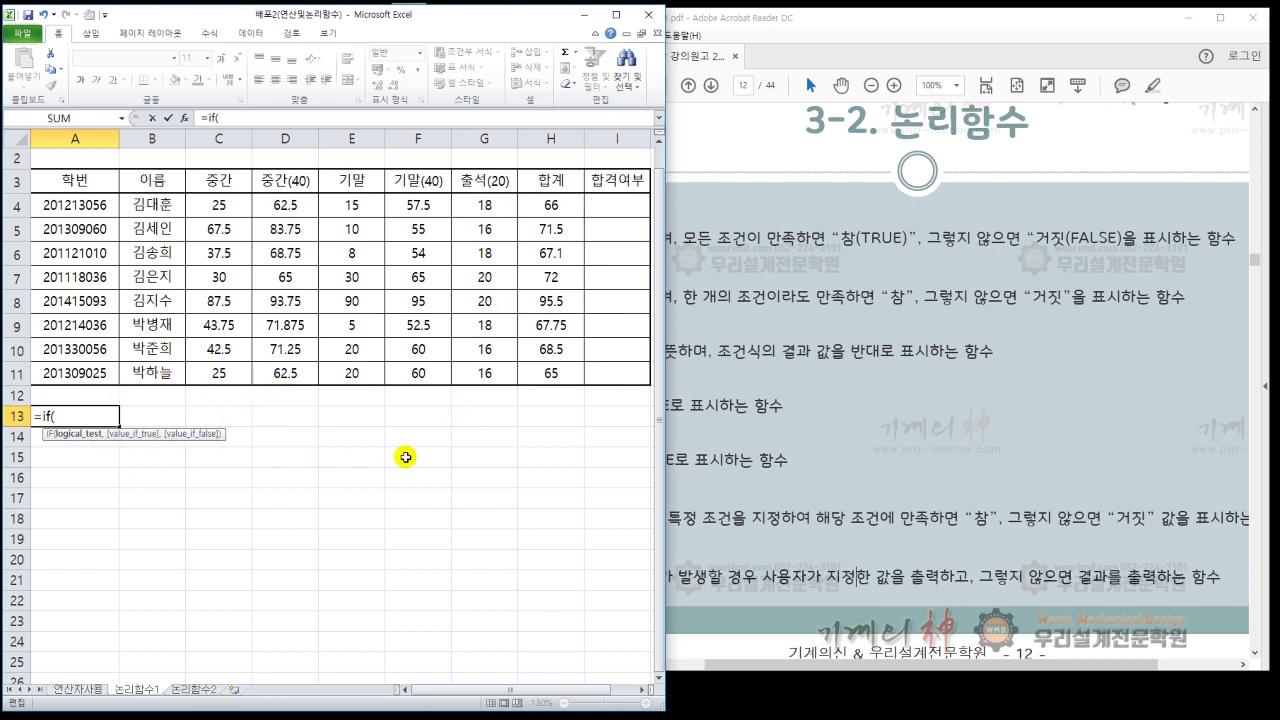
Step: Remove the IF function from the formula in cell A13, keeping only the equals sign
key("BackSpace")
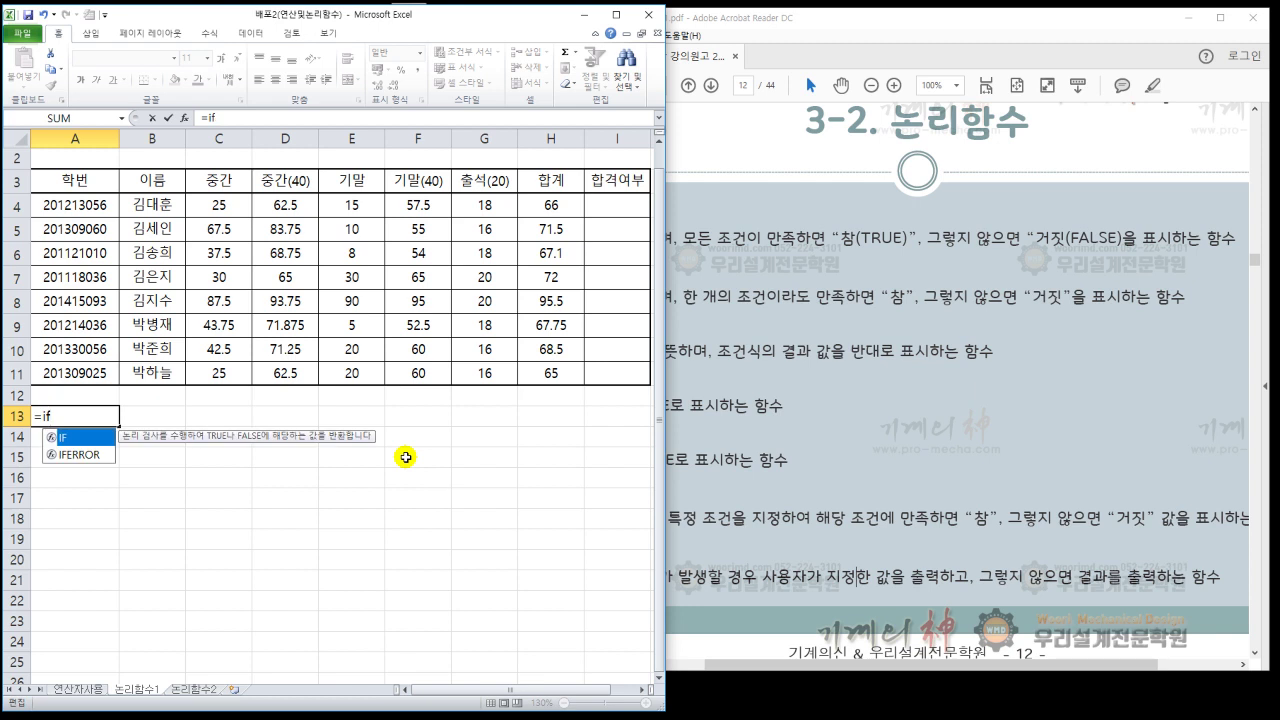
type("(")
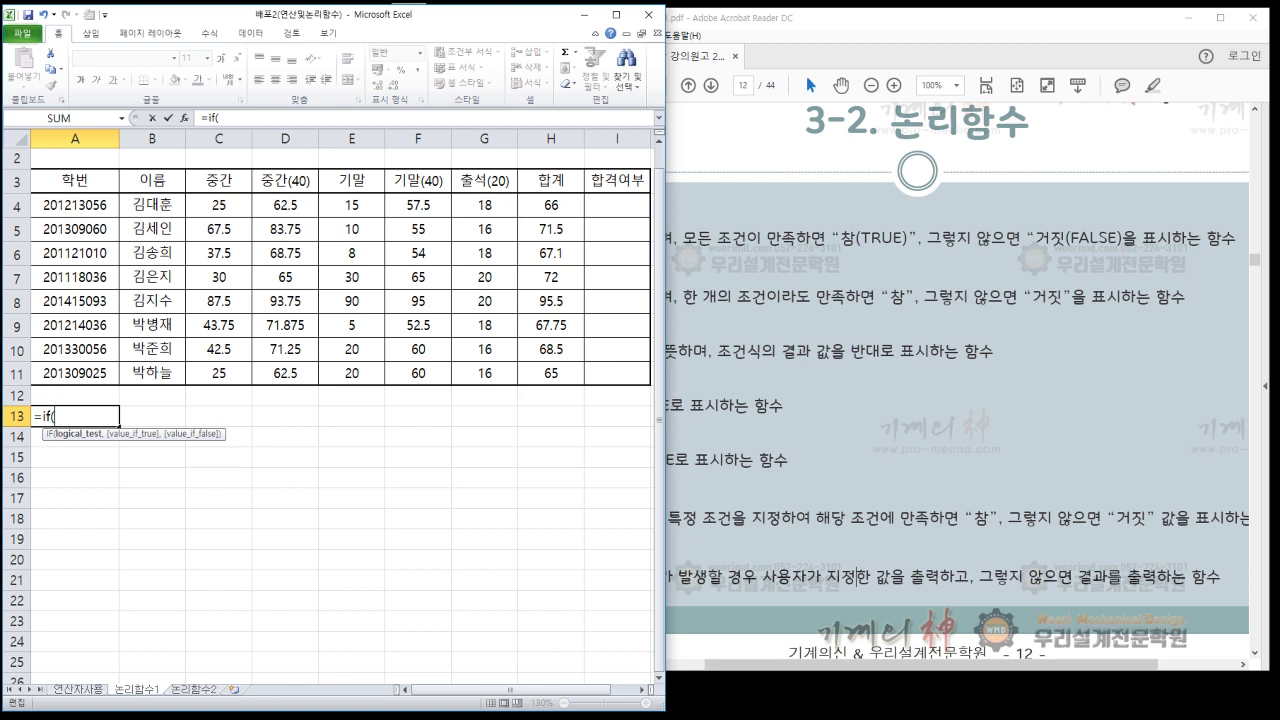
key("BackSpace")
key("BackSpace")
key("BackSpace")
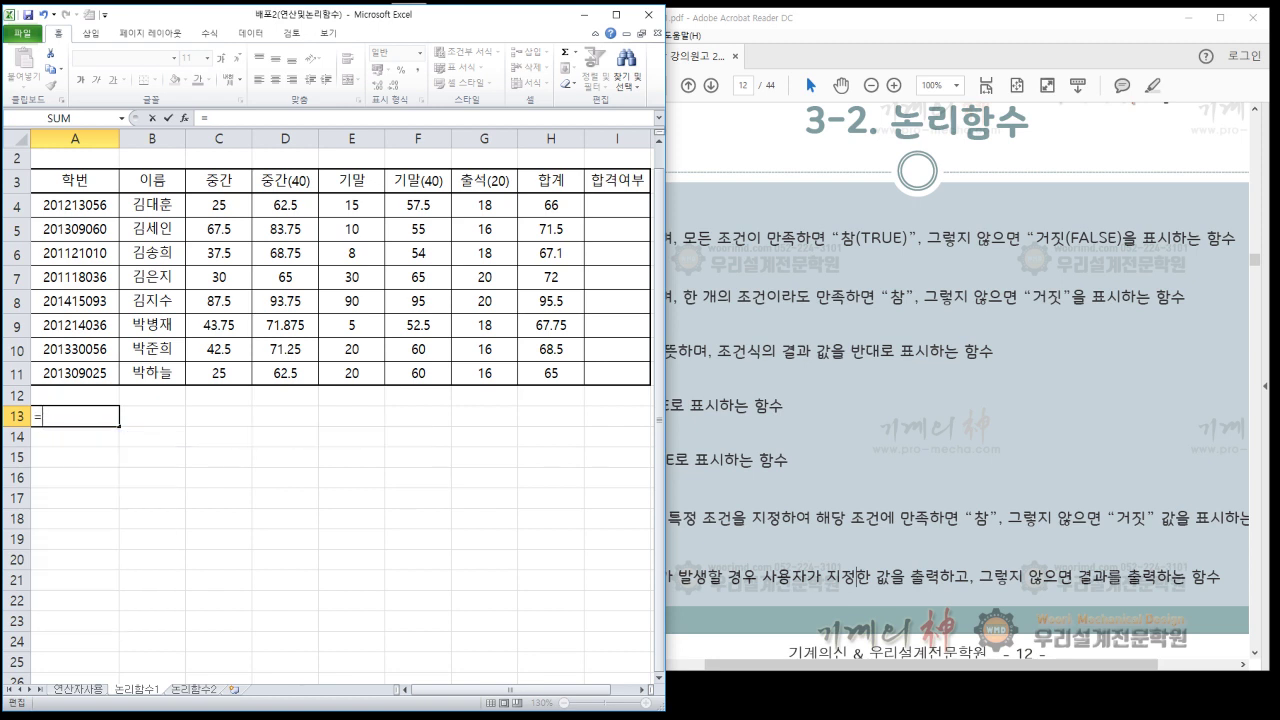
Step: Enter the current date and time formula =now() in cell A13, and widen column A slightly
type("now")
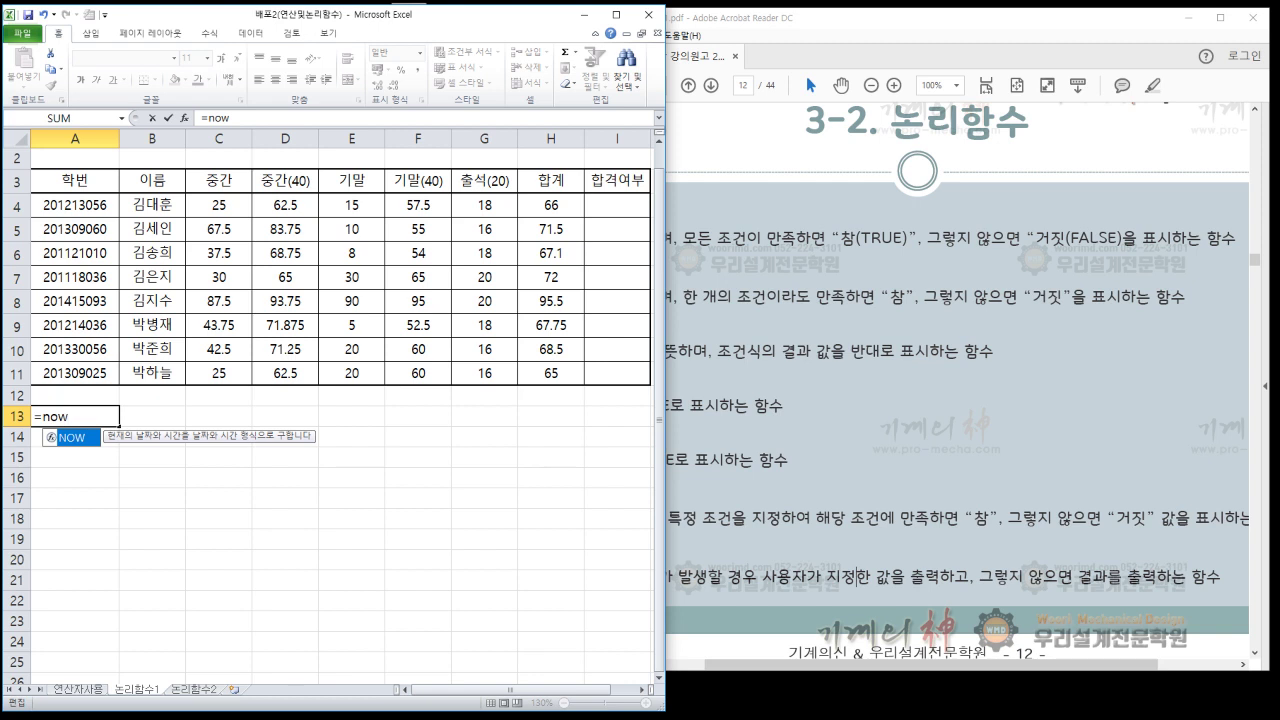
type("(")
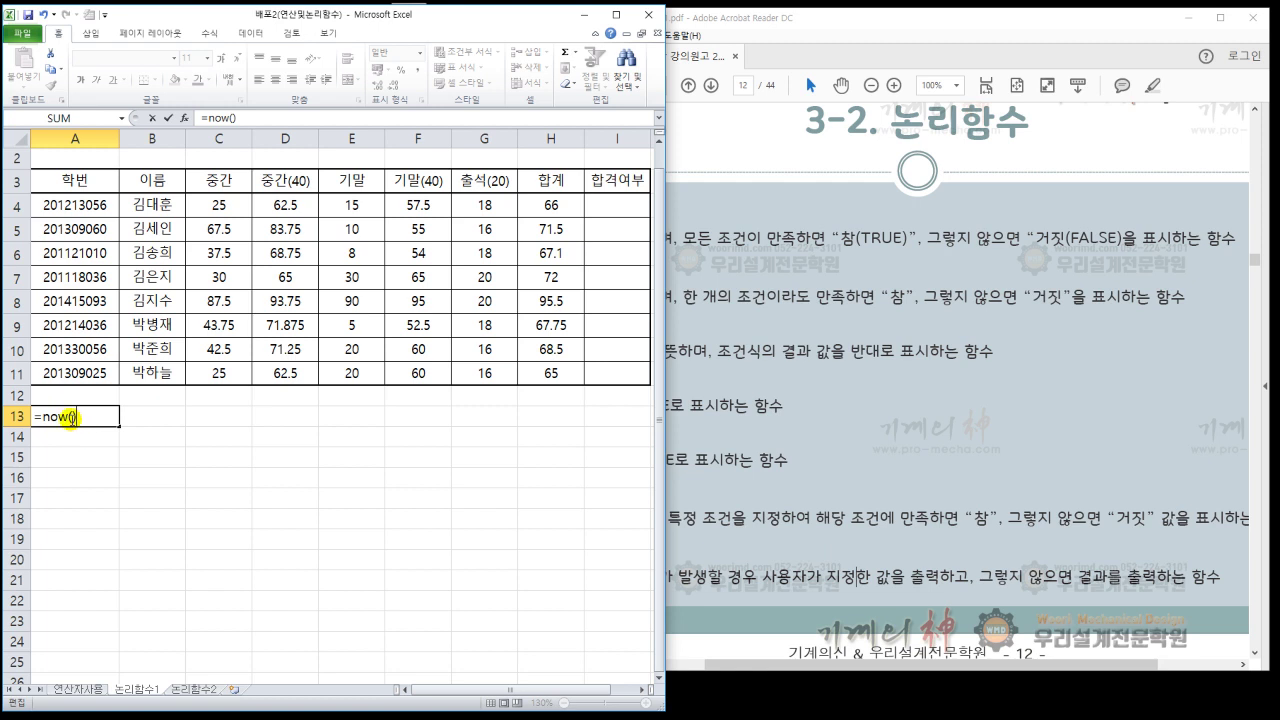
left_click(72, 417)
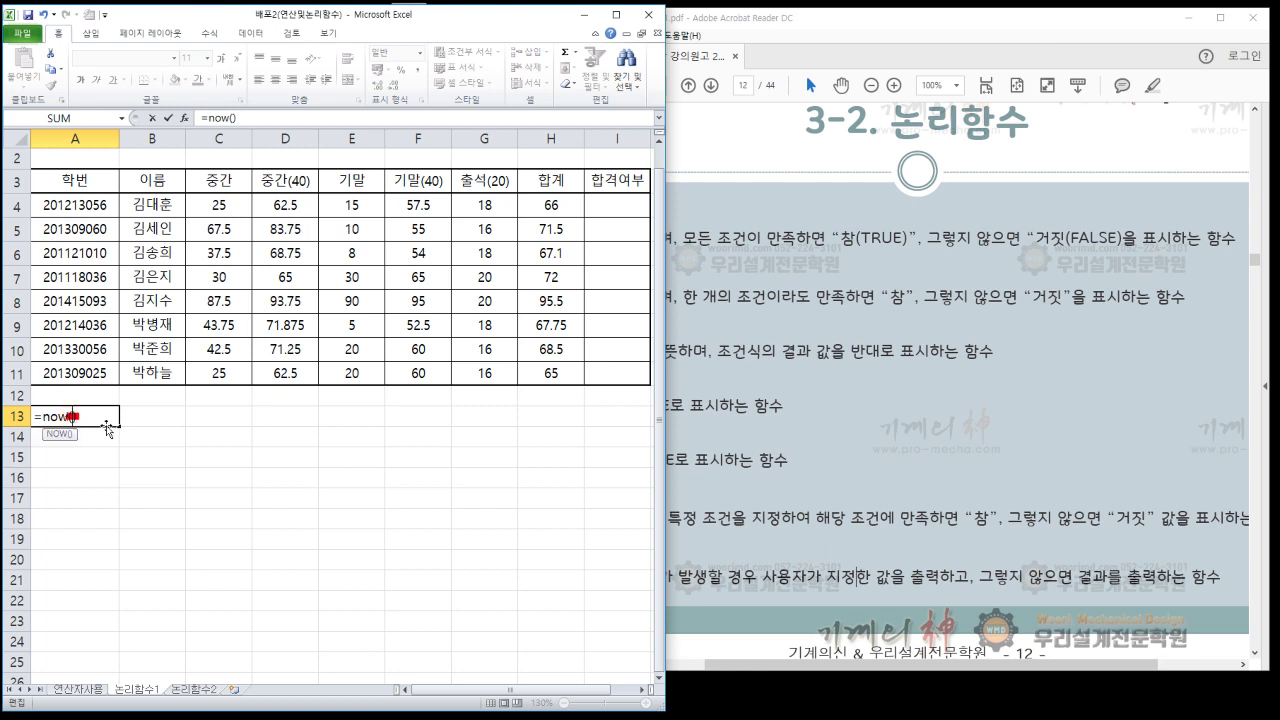
left_click(93, 420)
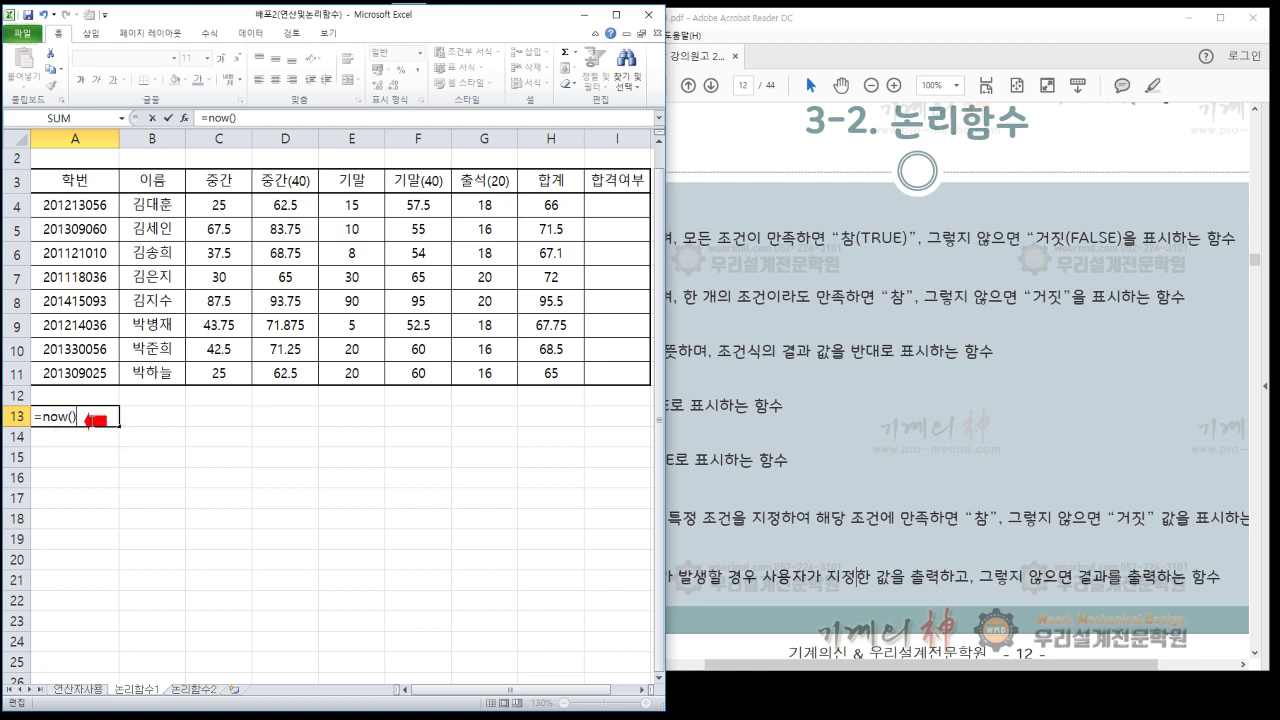
key("BackSpace")
key("BackSpace")
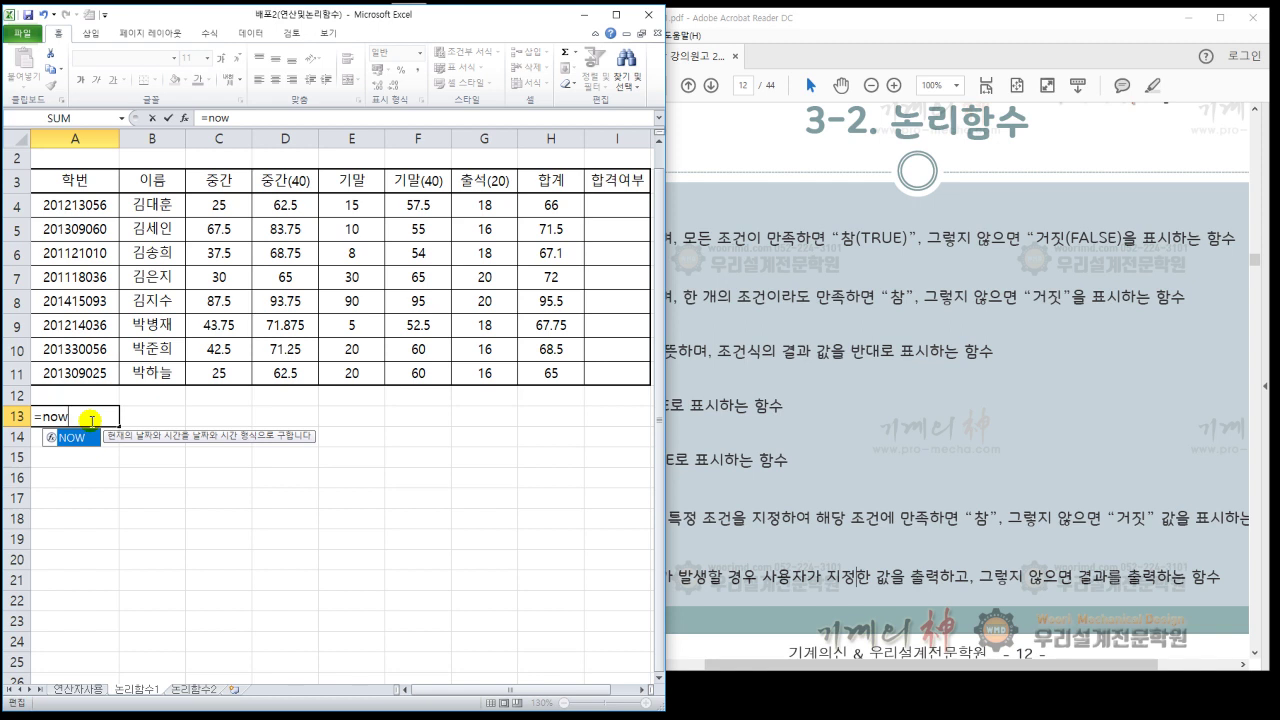
type("(")
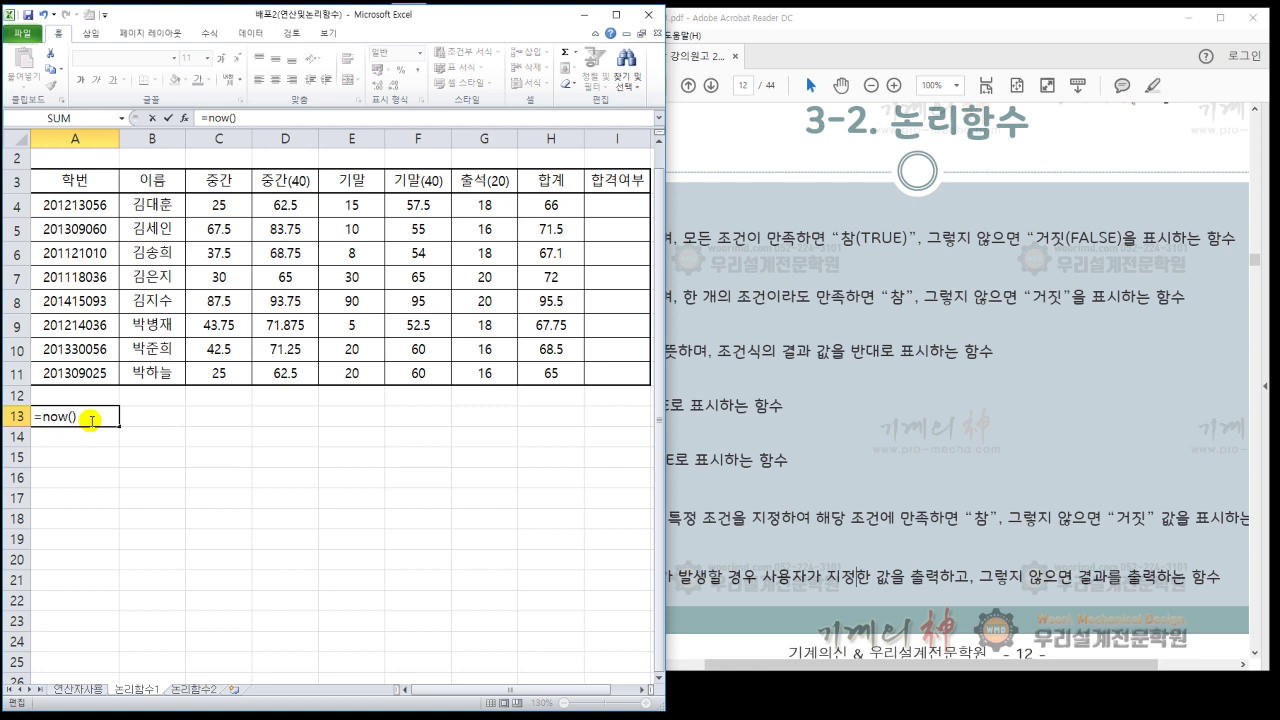
key("Return")
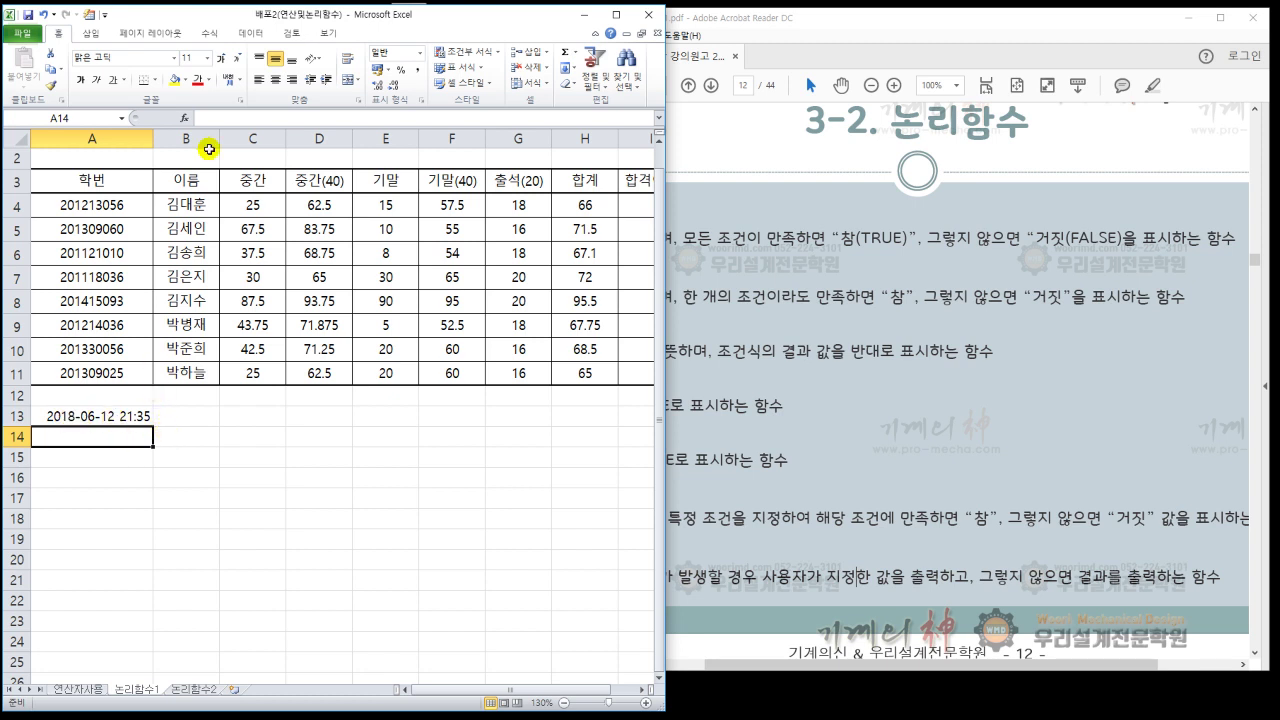
mouse_move(153, 127)
left_mouse_down()
mouse_move(129, 127)
mouse_move(163, 137)
left_mouse_up()
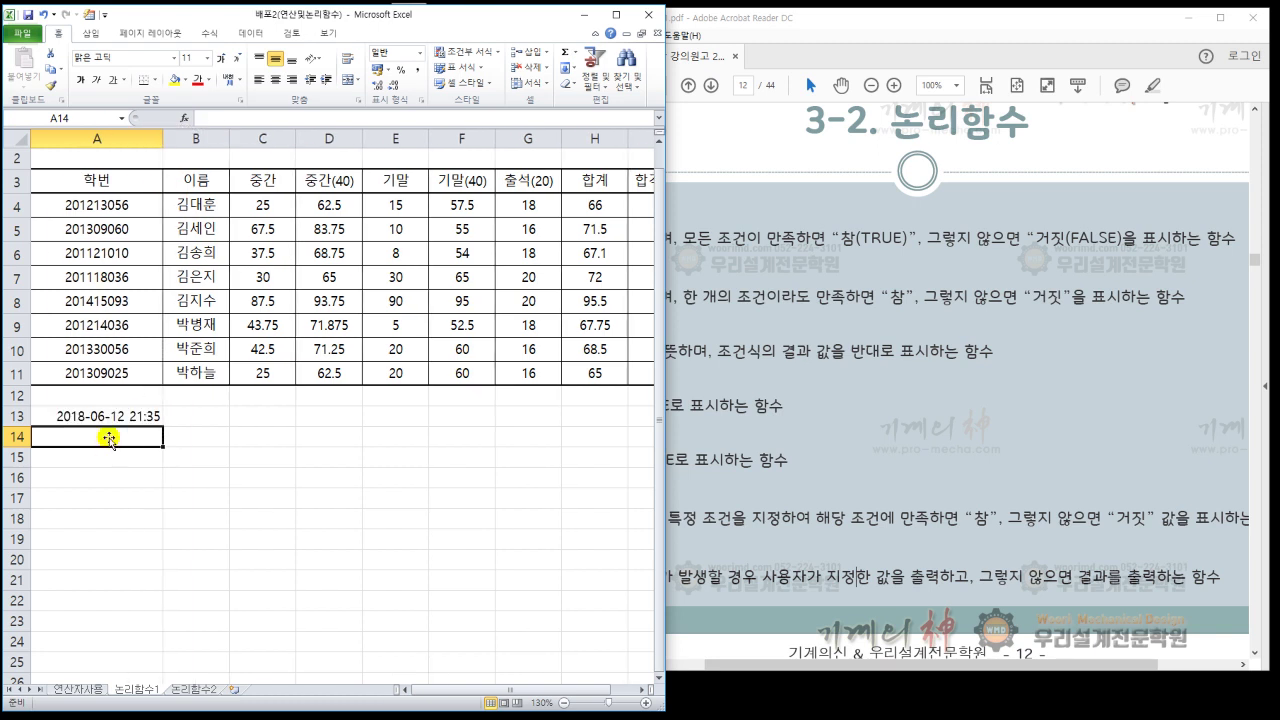
Step: Enter the current date formula =today() in cell A14, and select both date cells A13:A14
type("=today")
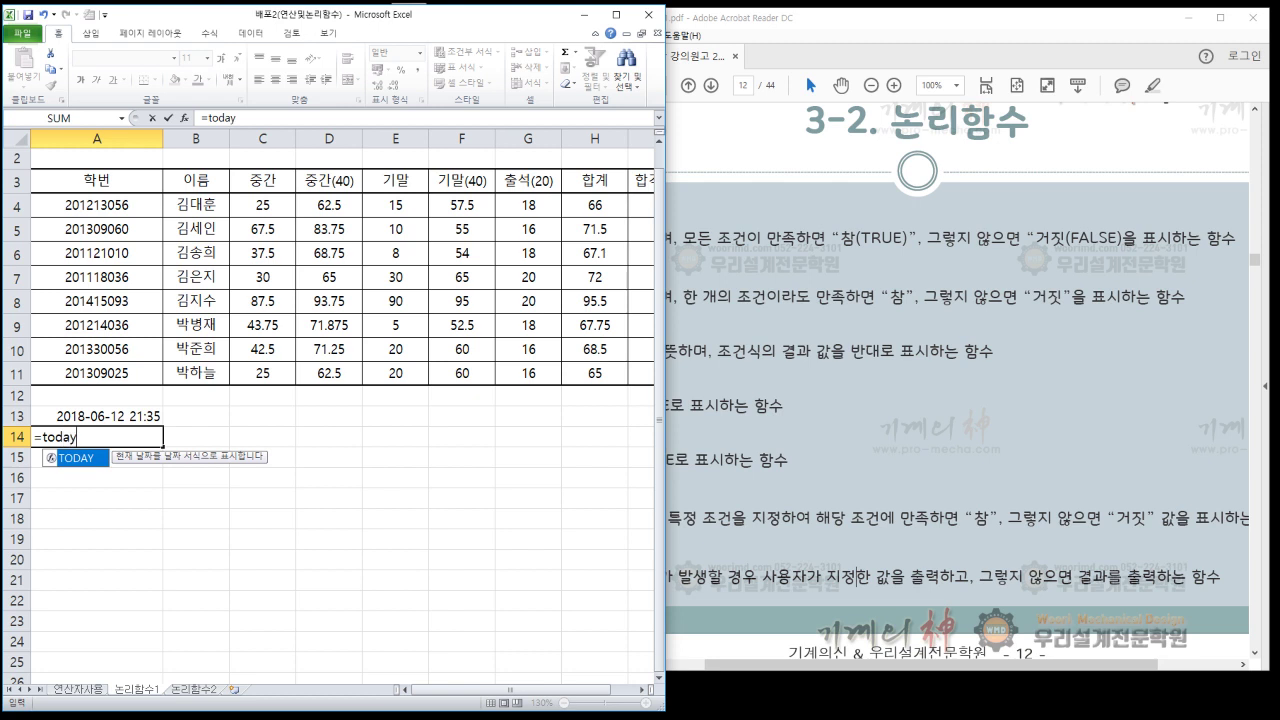
type("()")
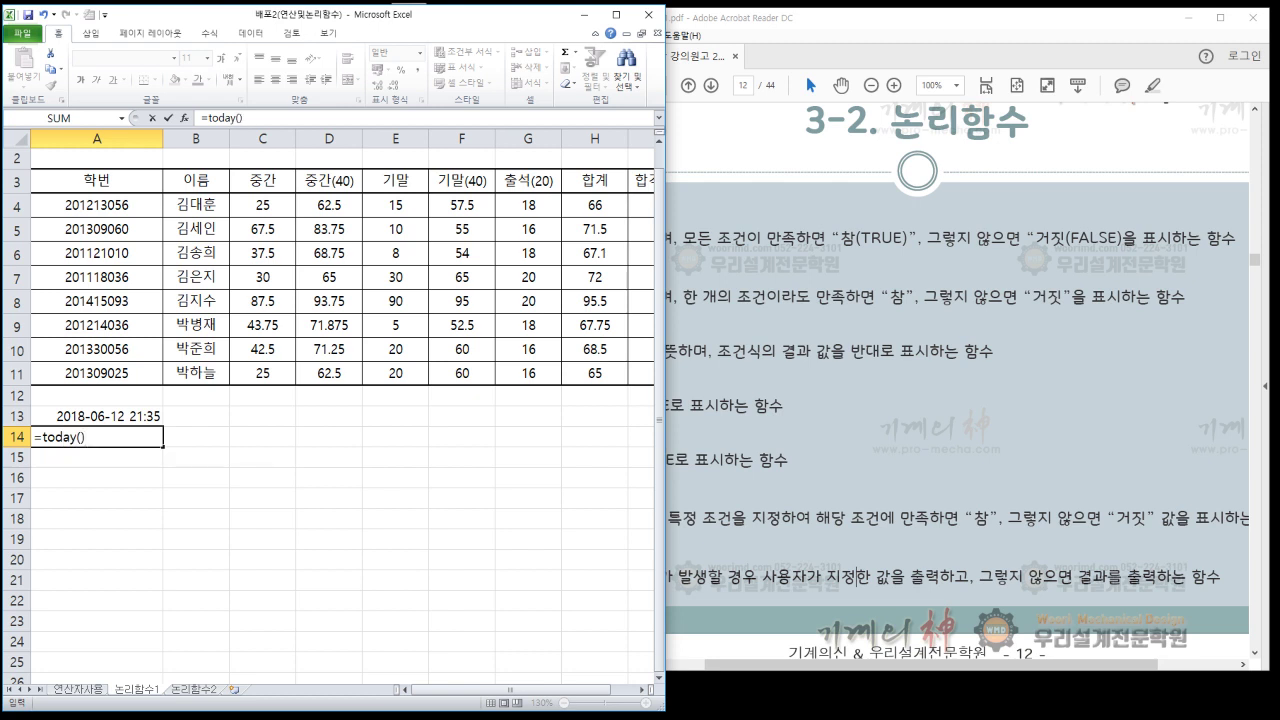
key("Return")
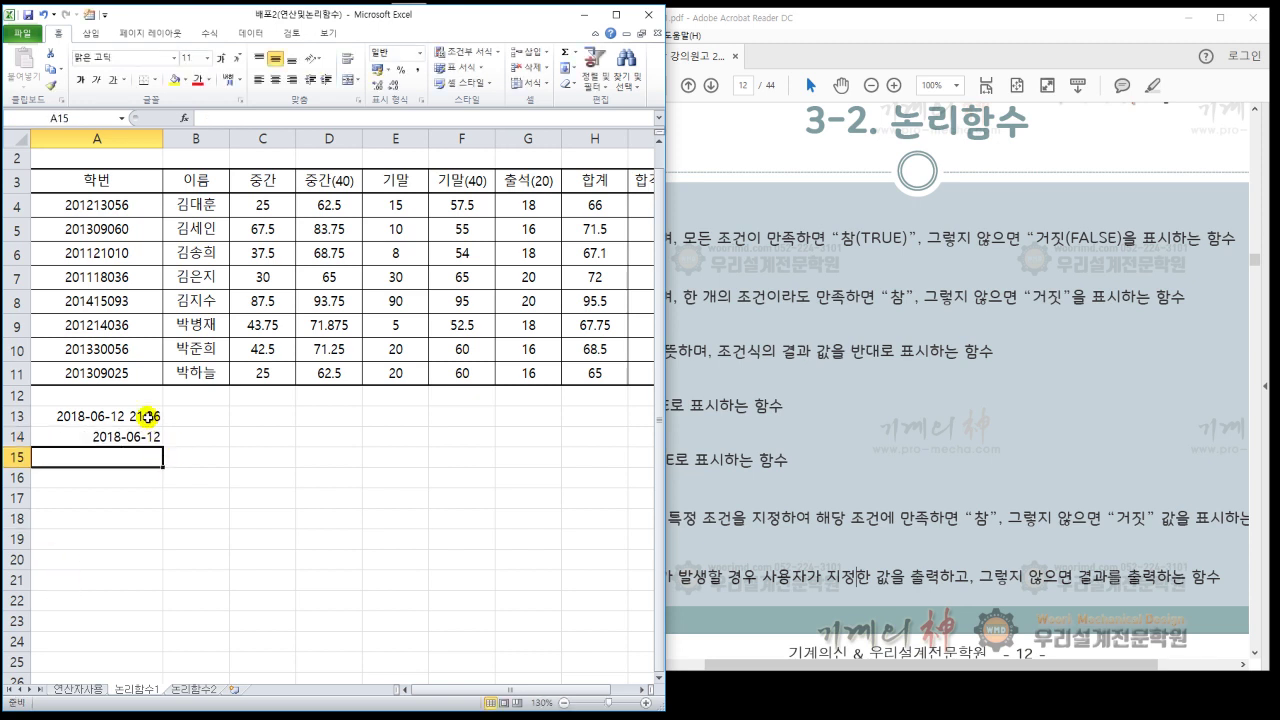
left_click_drag(149, 415, 147, 436)
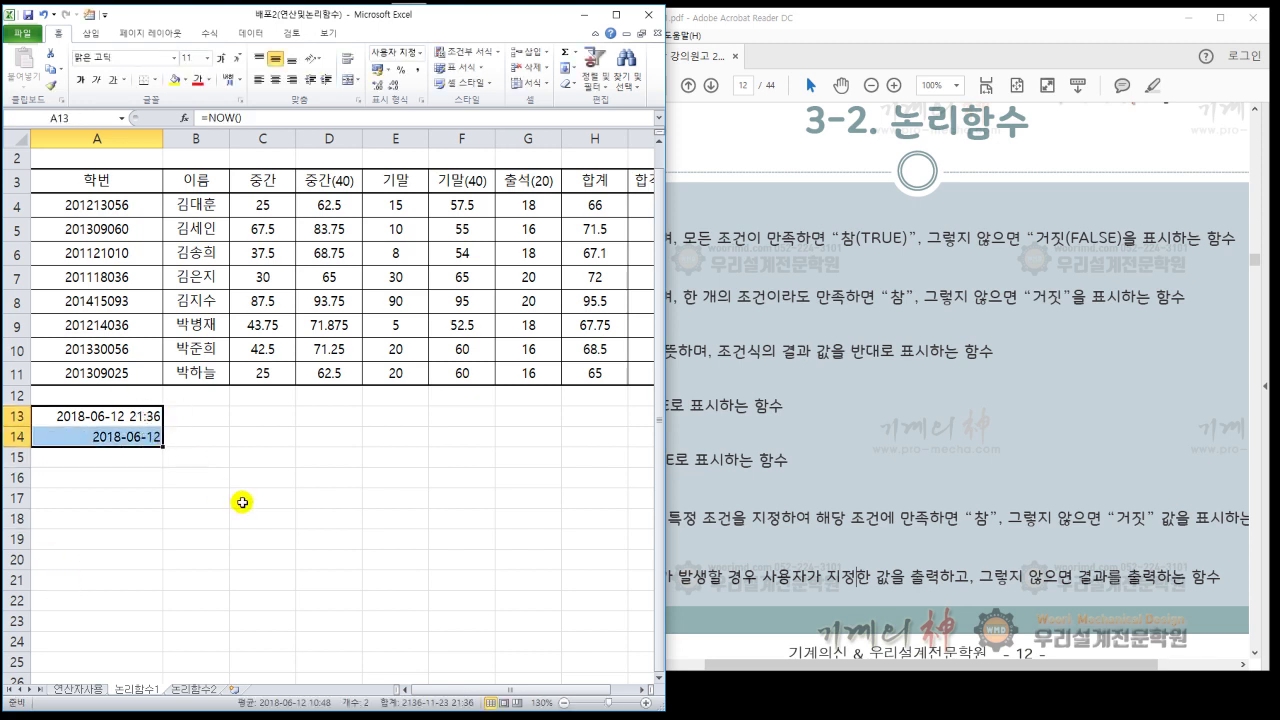
Step: Clear the date formulas from cells A13:A14 and select cell A14
key("Delete")
left_click(116, 437)
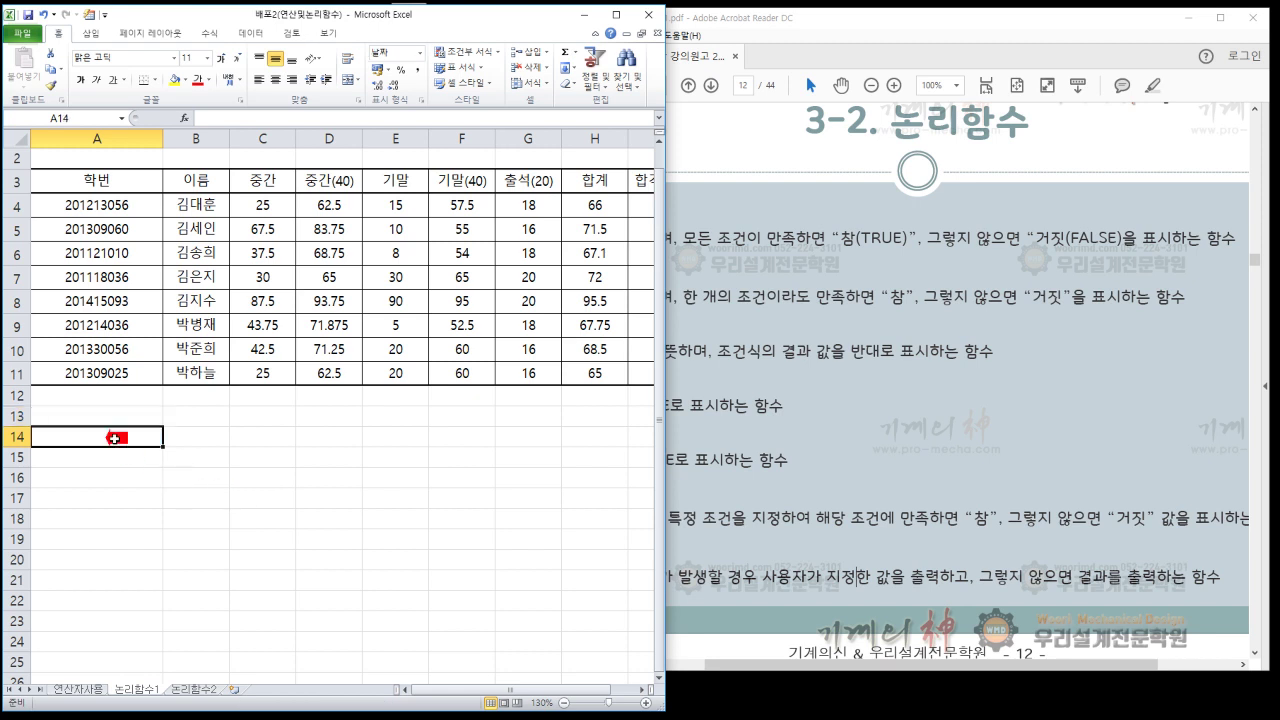
Step: Start a COUNTIFS formula in cell A14 from the function suggestions to view its argument hint, and cancel the entry
type("=")
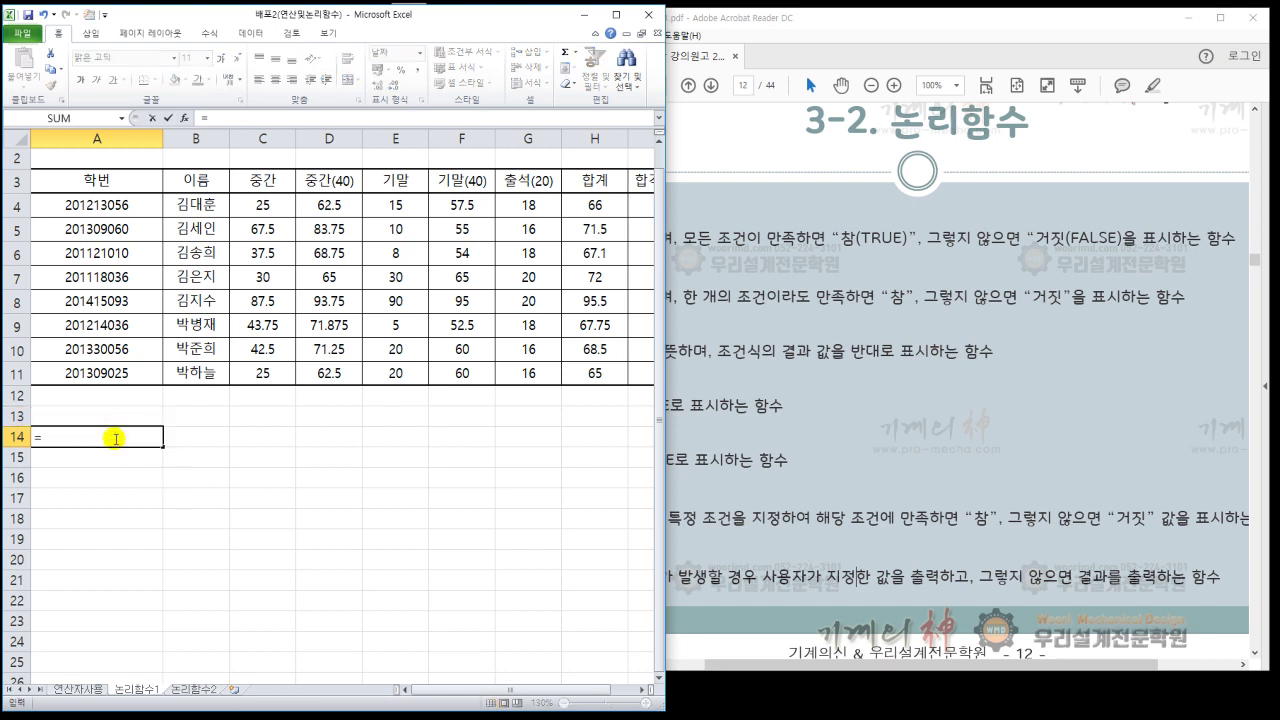
type("cou")
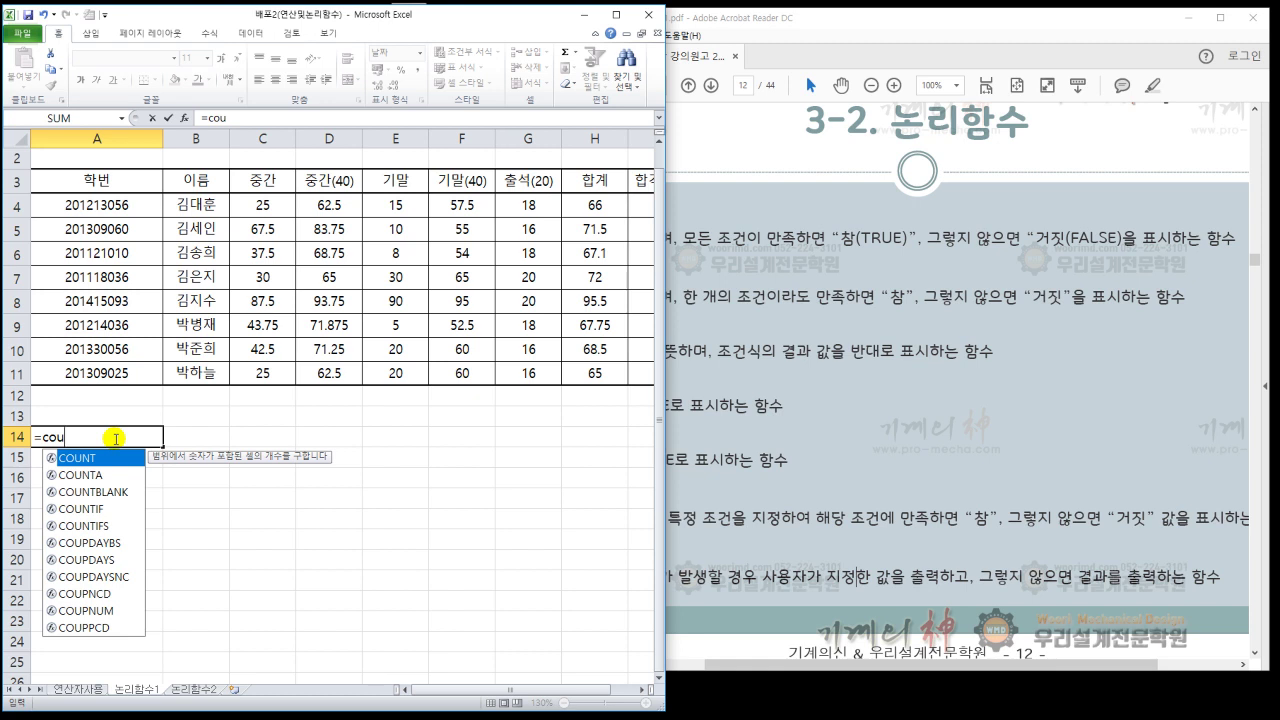
key("Down")
key("Down")
key("Down")
key("Down")
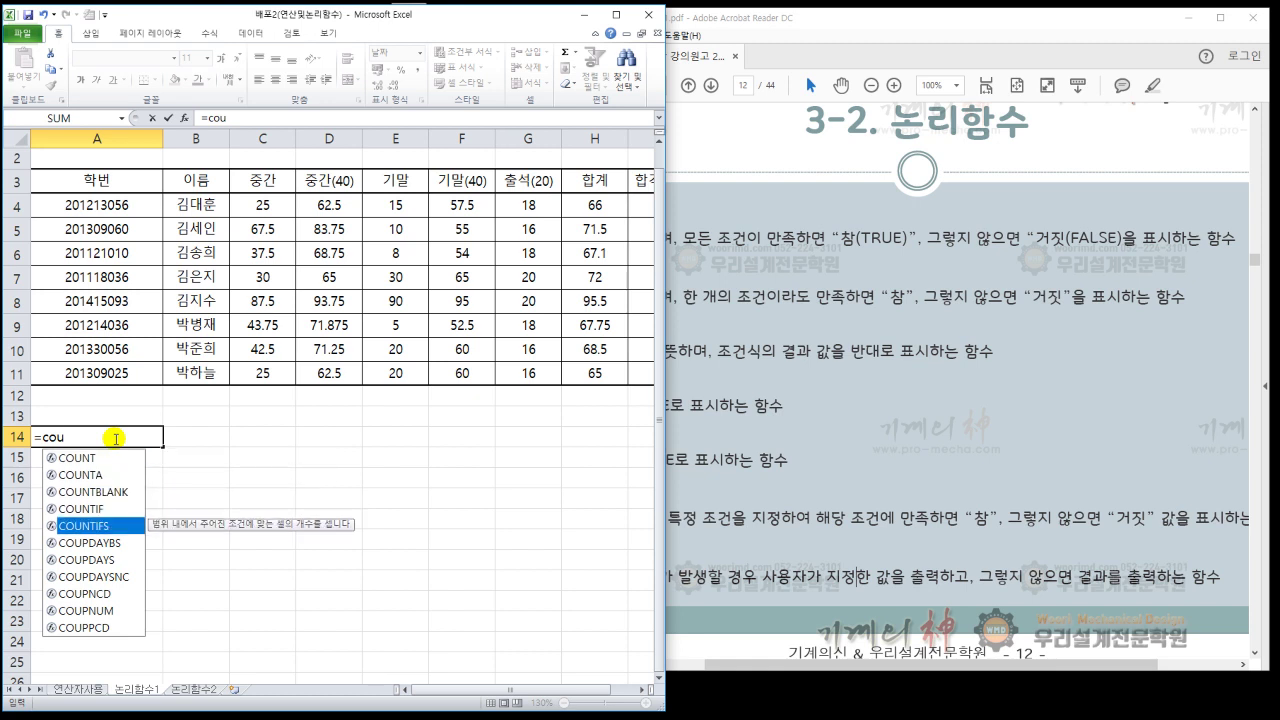
key("Tab")
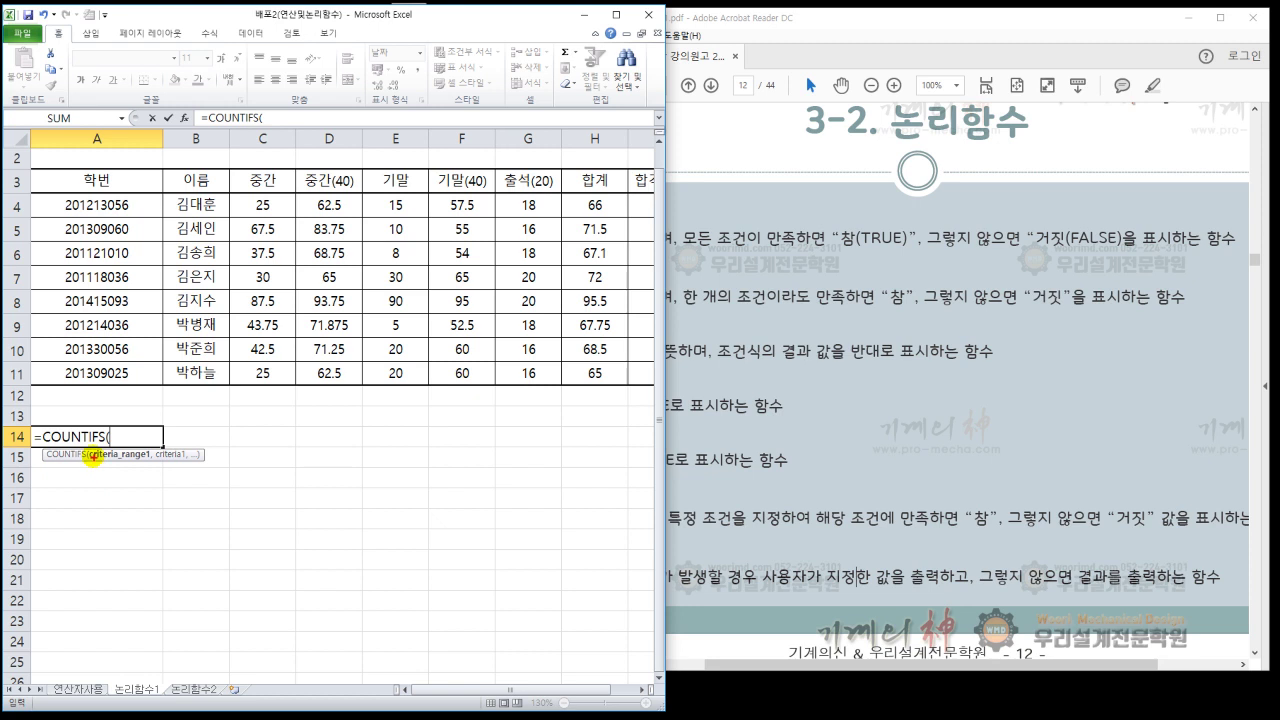
mouse_move(91, 459)
left_mouse_down()
mouse_move(157, 468)
mouse_move(167, 487)
left_mouse_up()
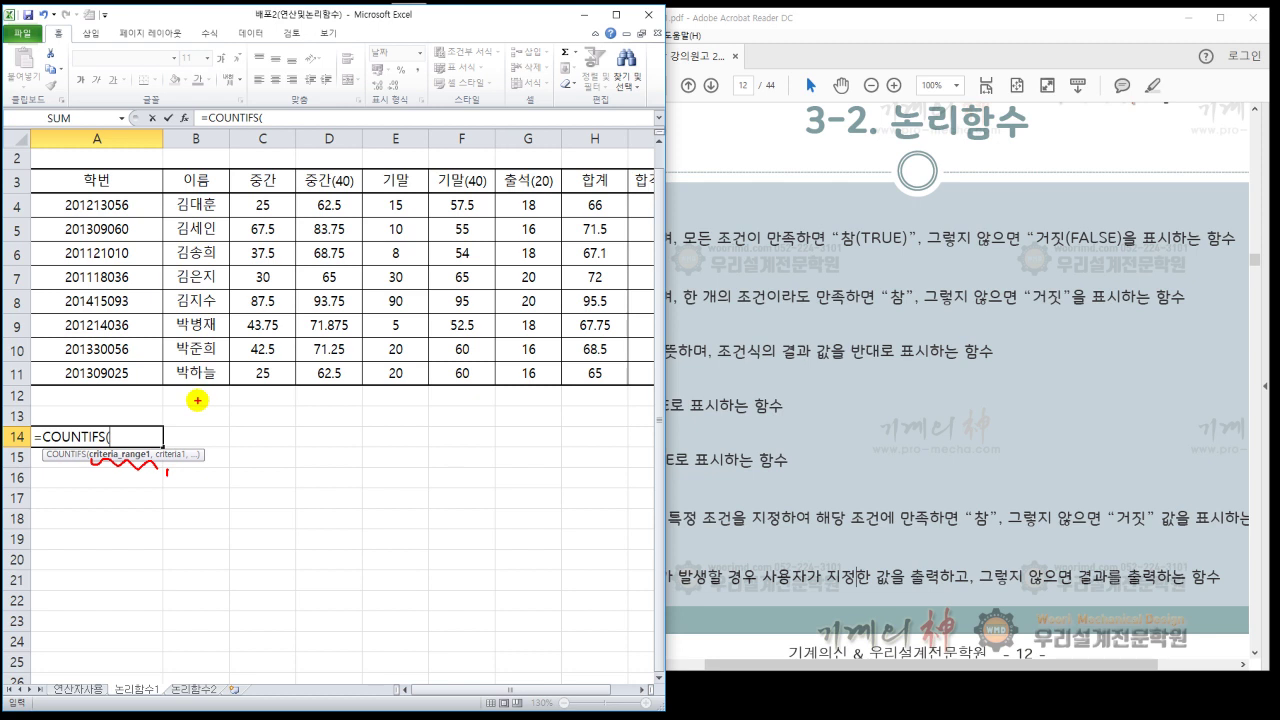
mouse_move(86, 471)
left_mouse_down()
mouse_move(118, 452)
mouse_move(150, 460)
left_mouse_up()
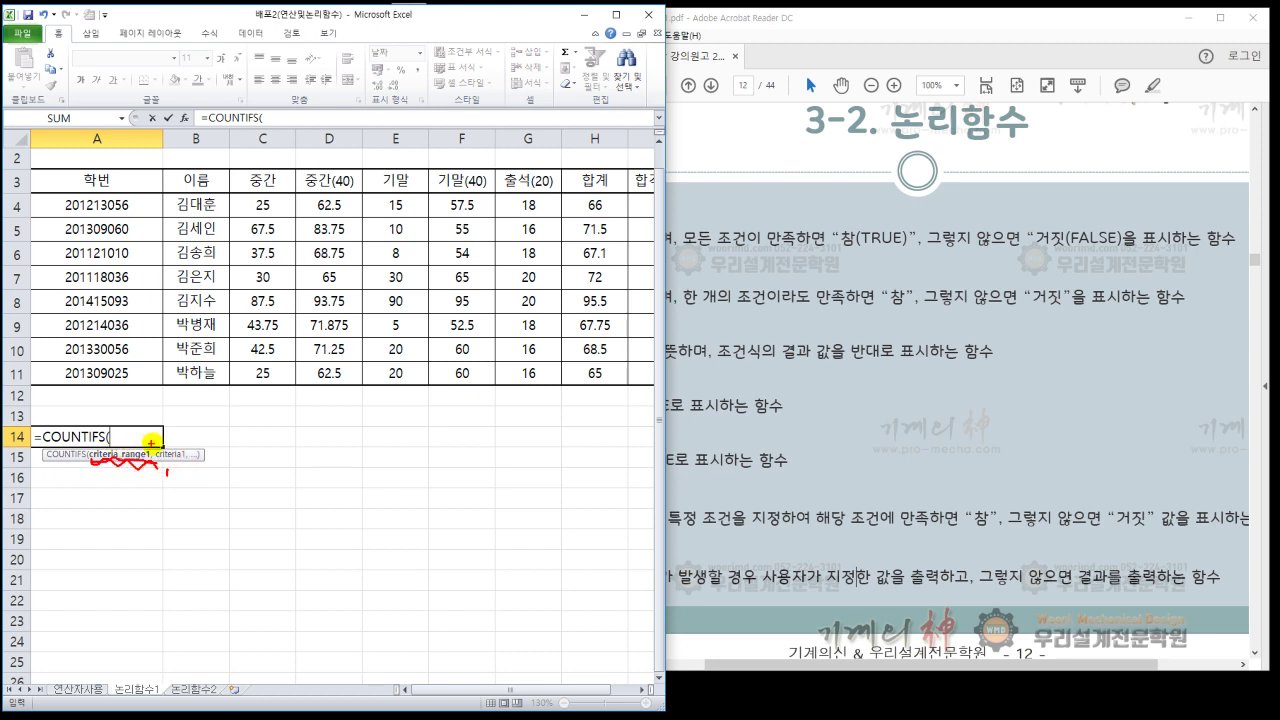
key("Escape")
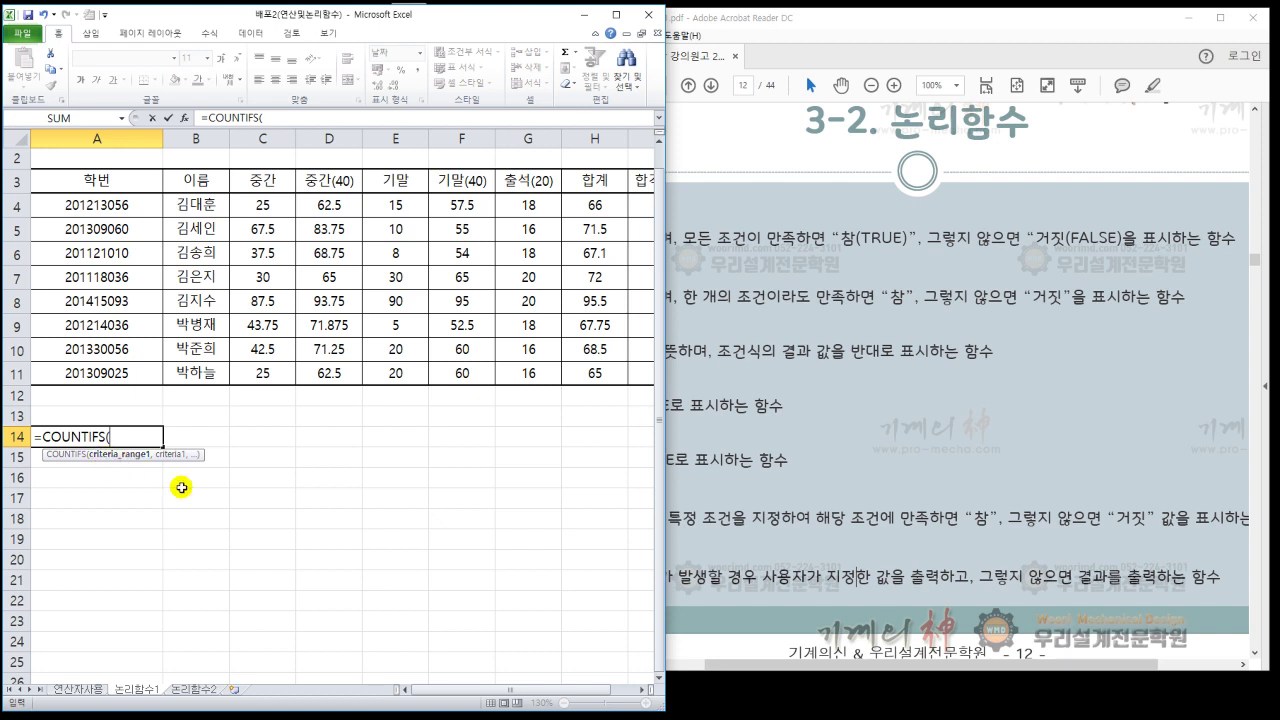
key("Escape")
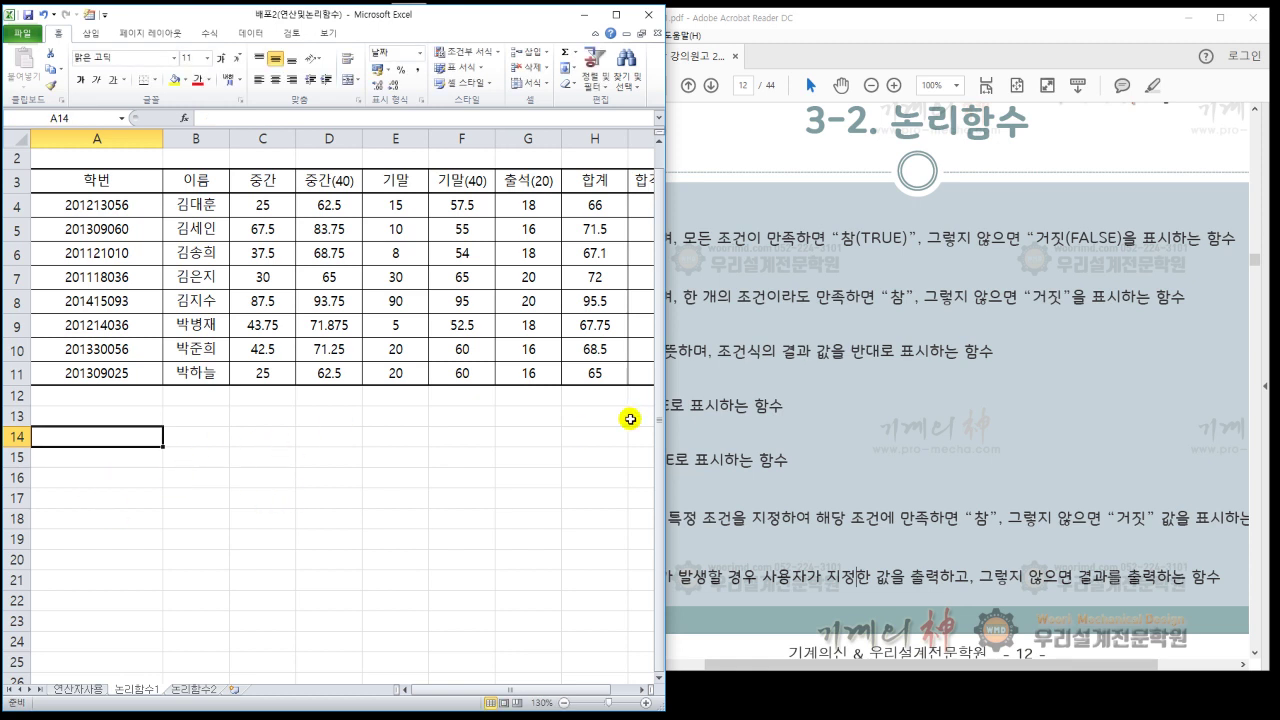
Step: Switch to the Adobe Acrobat Reader document and examine the AND and OR descriptions on the logical functions page
left_click(802, 433)
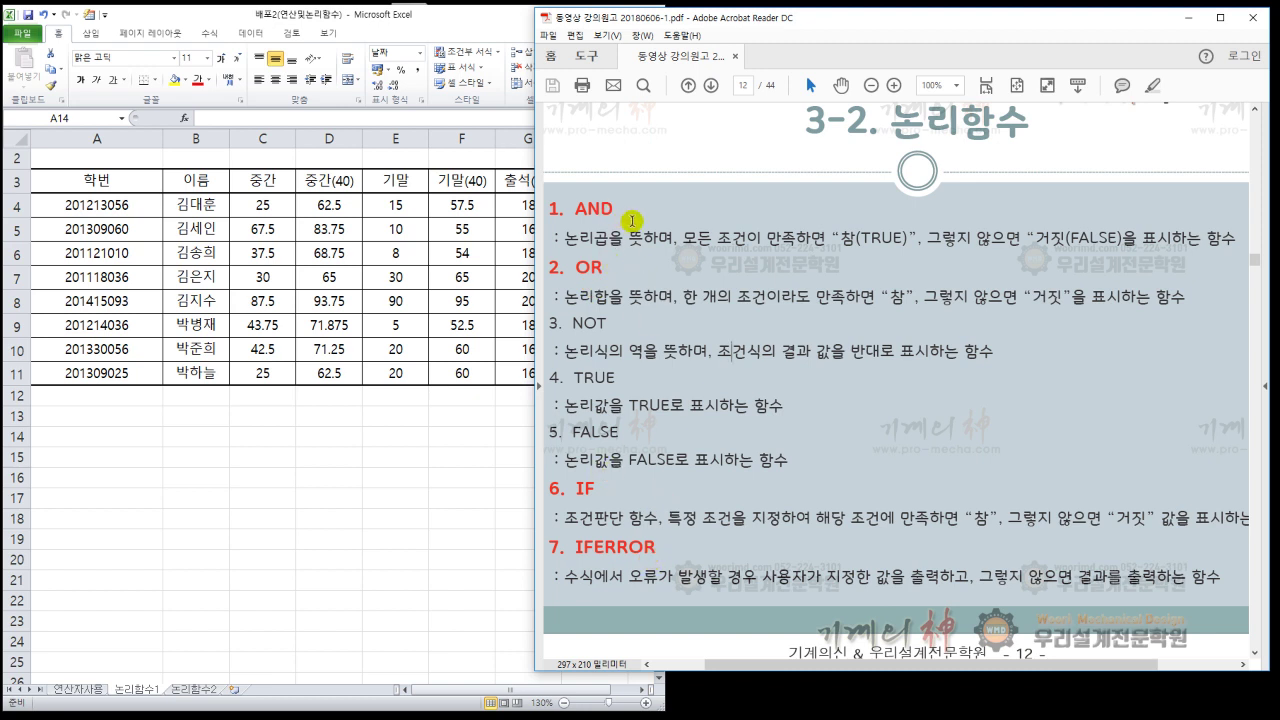
mouse_move(636, 213)
left_mouse_down()
mouse_move(660, 214)
mouse_move(666, 266)
mouse_move(642, 270)
left_mouse_up()
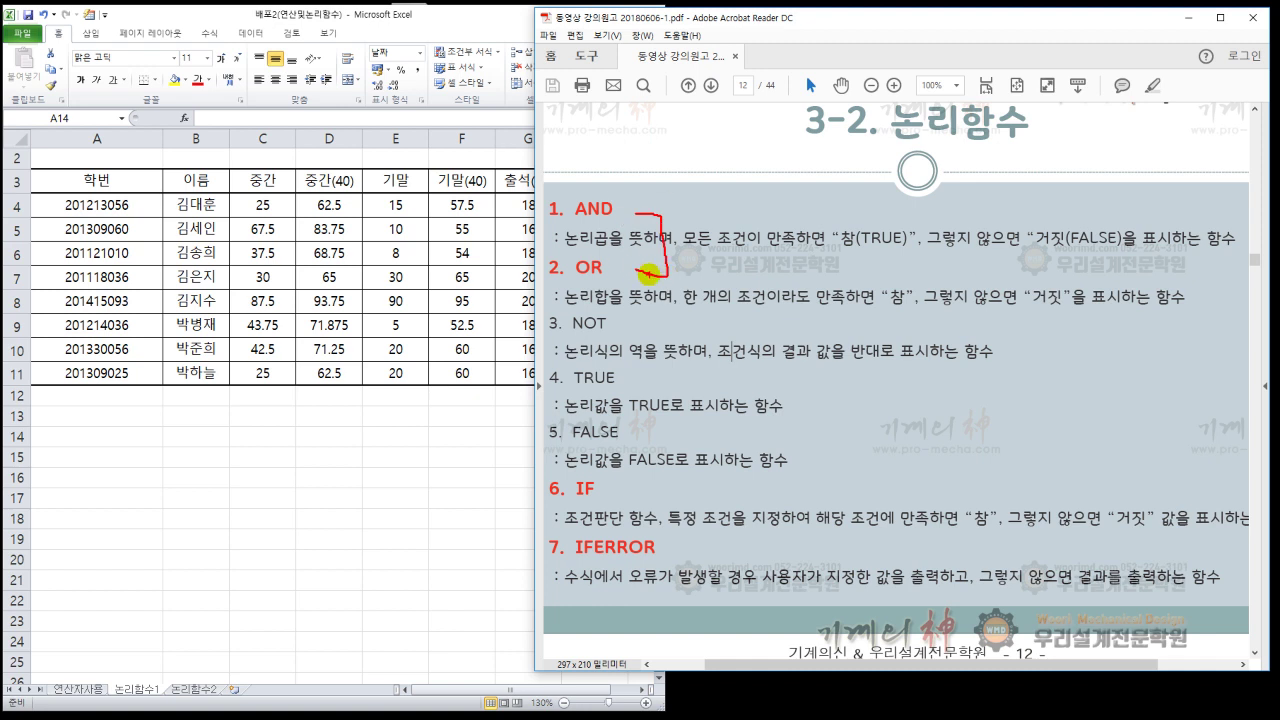
mouse_move(665, 226)
left_mouse_down()
mouse_move(701, 212)
mouse_move(716, 236)
left_mouse_up()
mouse_move(750, 175)
left_mouse_down()
mouse_move(761, 192)
mouse_move(748, 206)
mouse_move(764, 186)
mouse_move(761, 213)
mouse_move(740, 178)
mouse_move(776, 212)
left_mouse_up()
mouse_move(635, 211)
left_mouse_down()
mouse_move(655, 212)
mouse_move(662, 278)
mouse_move(636, 274)
left_mouse_up()
mouse_move(636, 204)
left_mouse_down()
mouse_move(668, 266)
mouse_move(632, 280)
left_mouse_up()
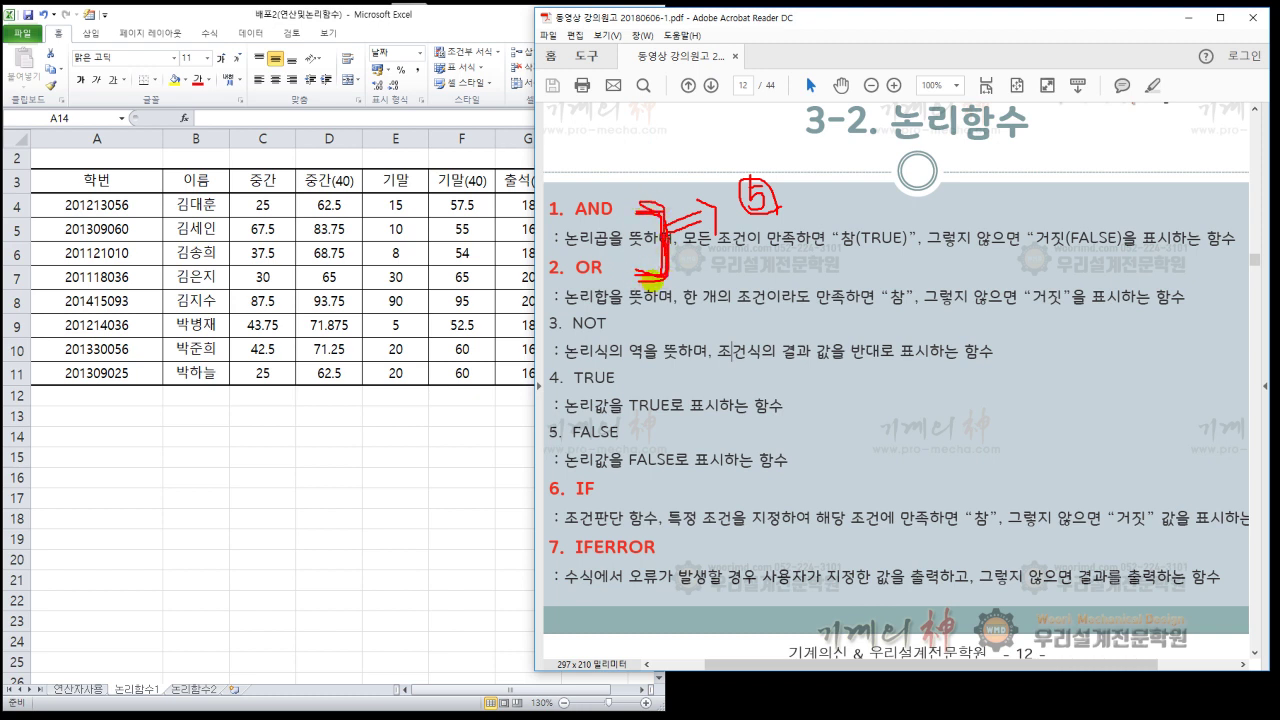
mouse_move(676, 194)
left_mouse_down()
mouse_move(774, 177)
mouse_move(756, 171)
mouse_move(768, 168)
left_mouse_up()
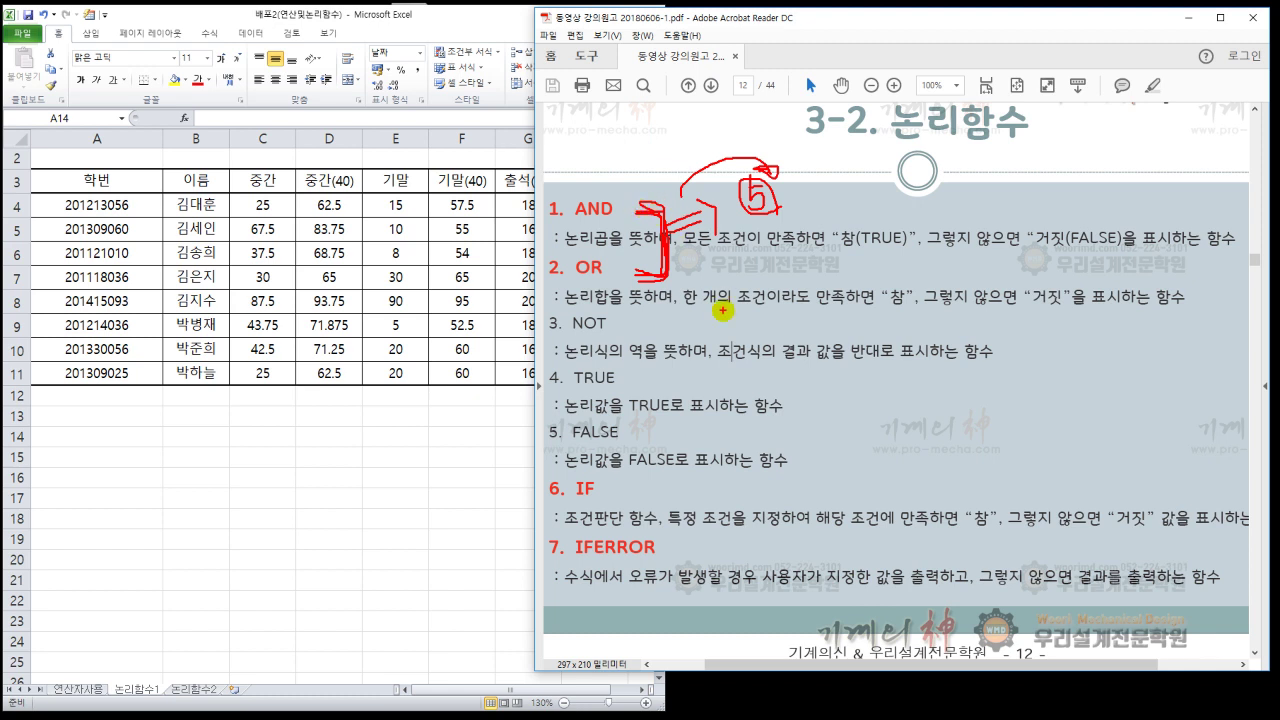
key("Escape")
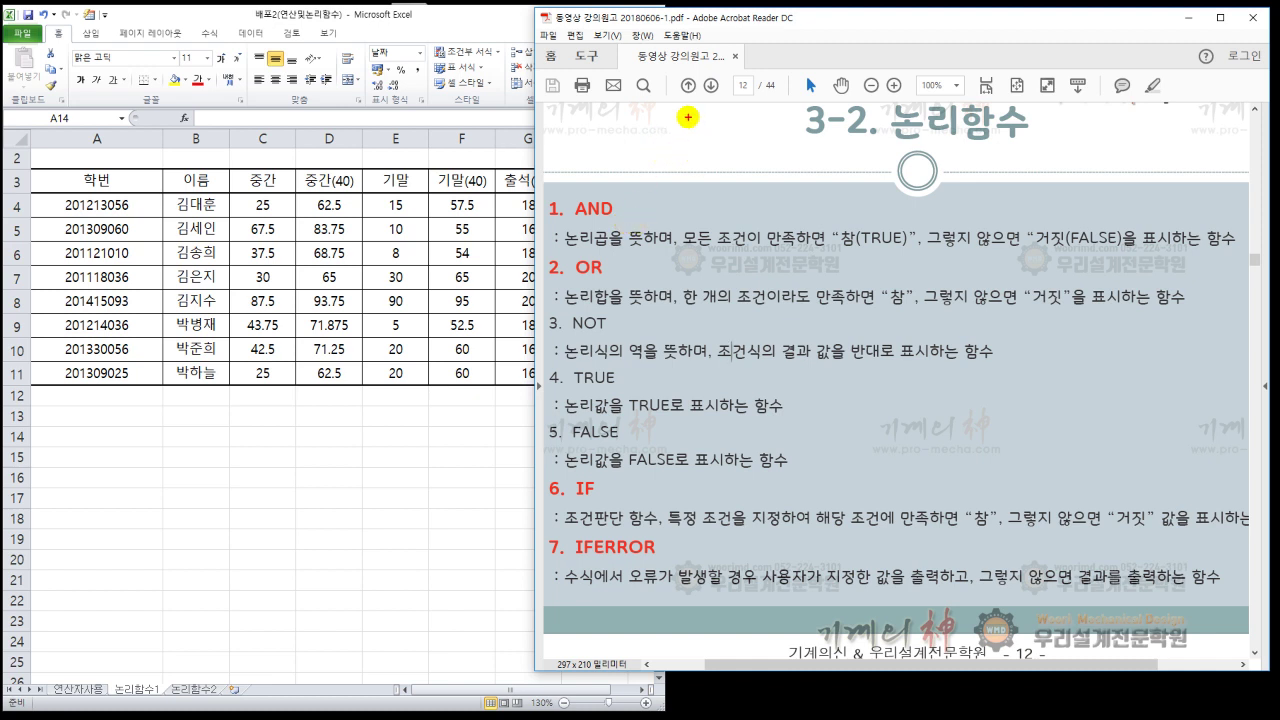
mouse_move(686, 115)
left_mouse_down()
mouse_move(685, 151)
mouse_move(740, 123)
mouse_move(772, 135)
left_mouse_up()
mouse_move(651, 163)
left_mouse_down()
mouse_move(688, 163)
mouse_move(665, 168)
left_mouse_up()
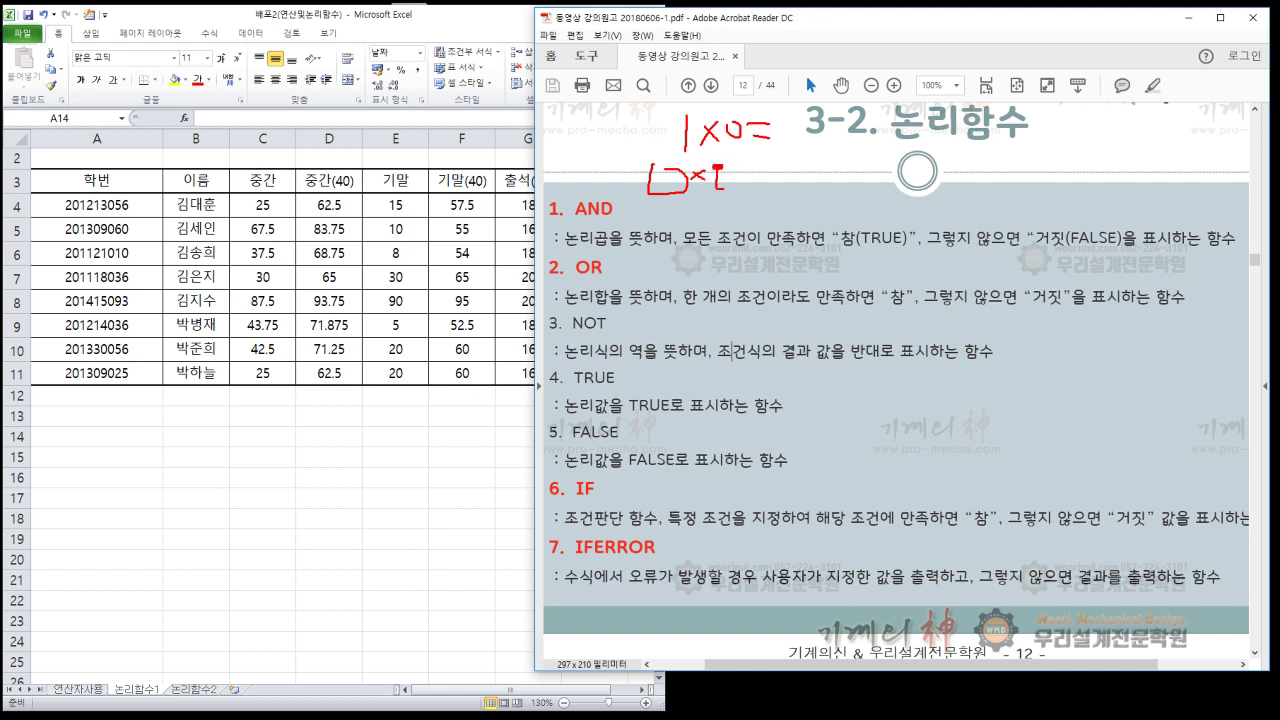
mouse_move(756, 176)
left_mouse_down()
mouse_move(806, 167)
mouse_move(860, 185)
mouse_move(850, 158)
mouse_move(964, 189)
mouse_move(958, 150)
left_mouse_up()
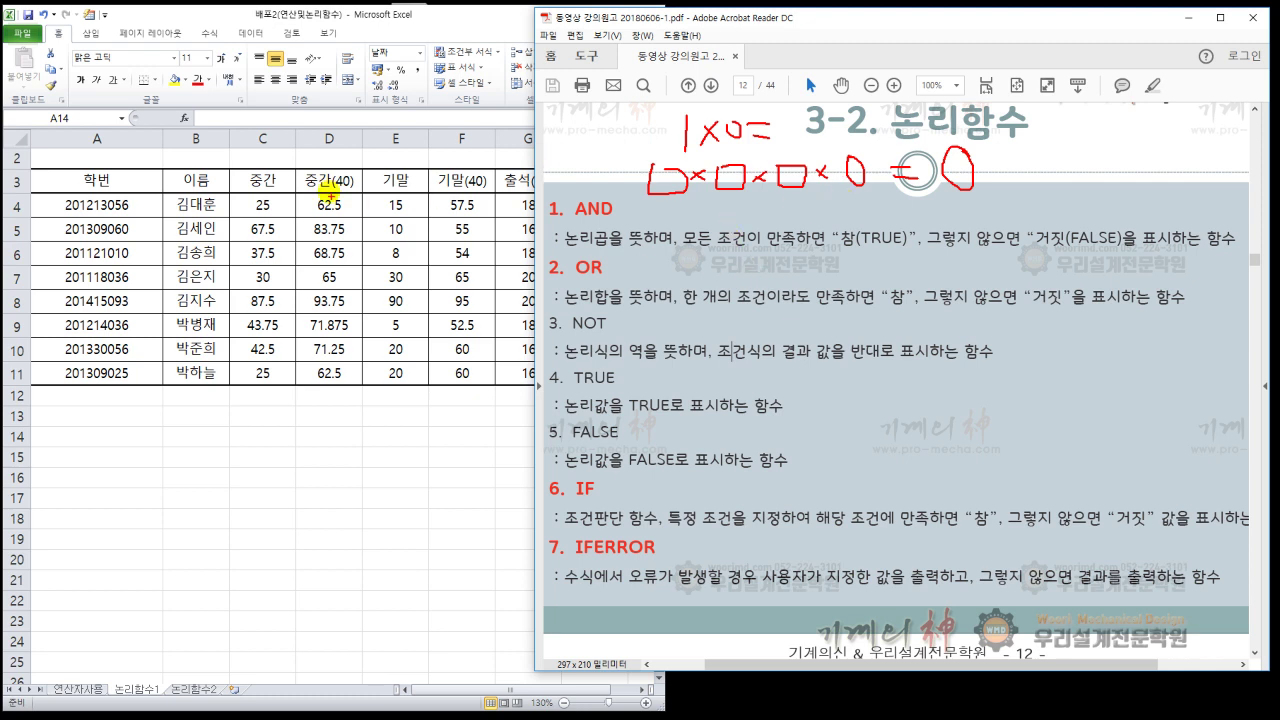
mouse_move(507, 409)
left_mouse_down()
mouse_move(469, 425)
mouse_move(485, 455)
mouse_move(506, 404)
left_mouse_up()
left_click_drag(588, 413, 626, 410)
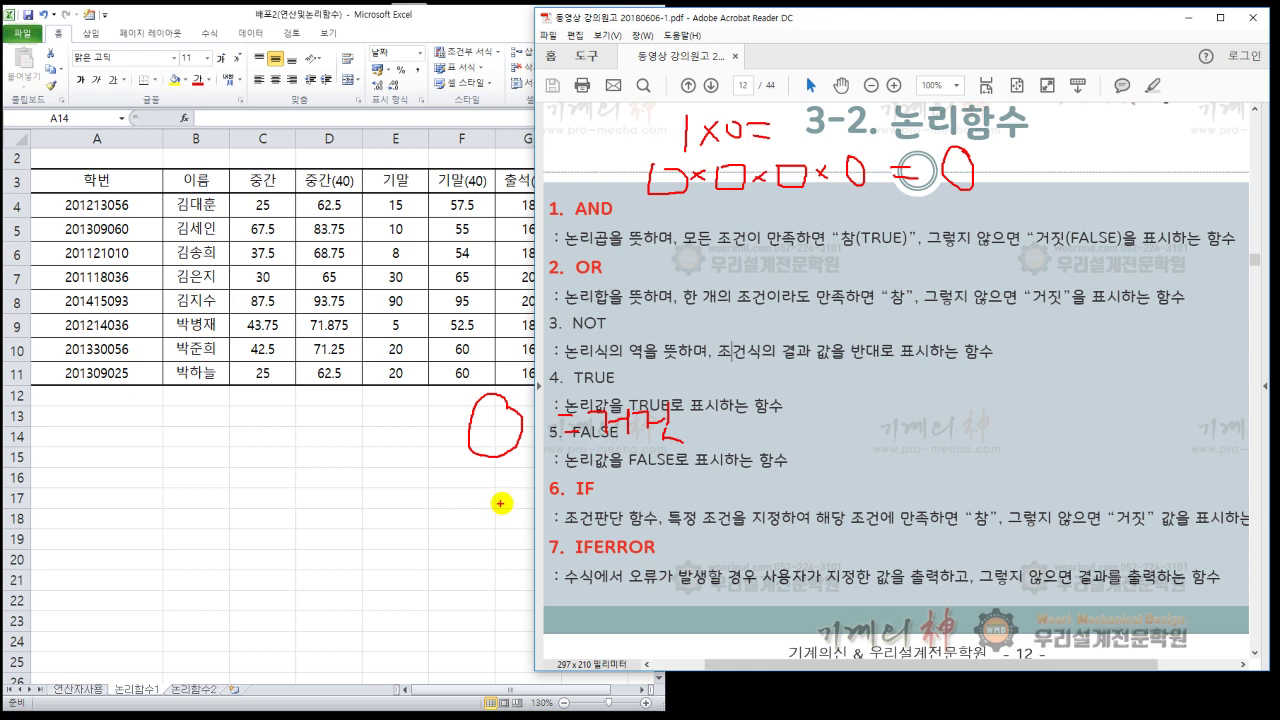
mouse_move(590, 460)
left_mouse_down()
mouse_move(597, 491)
mouse_move(617, 484)
mouse_move(606, 505)
mouse_move(623, 495)
left_mouse_up()
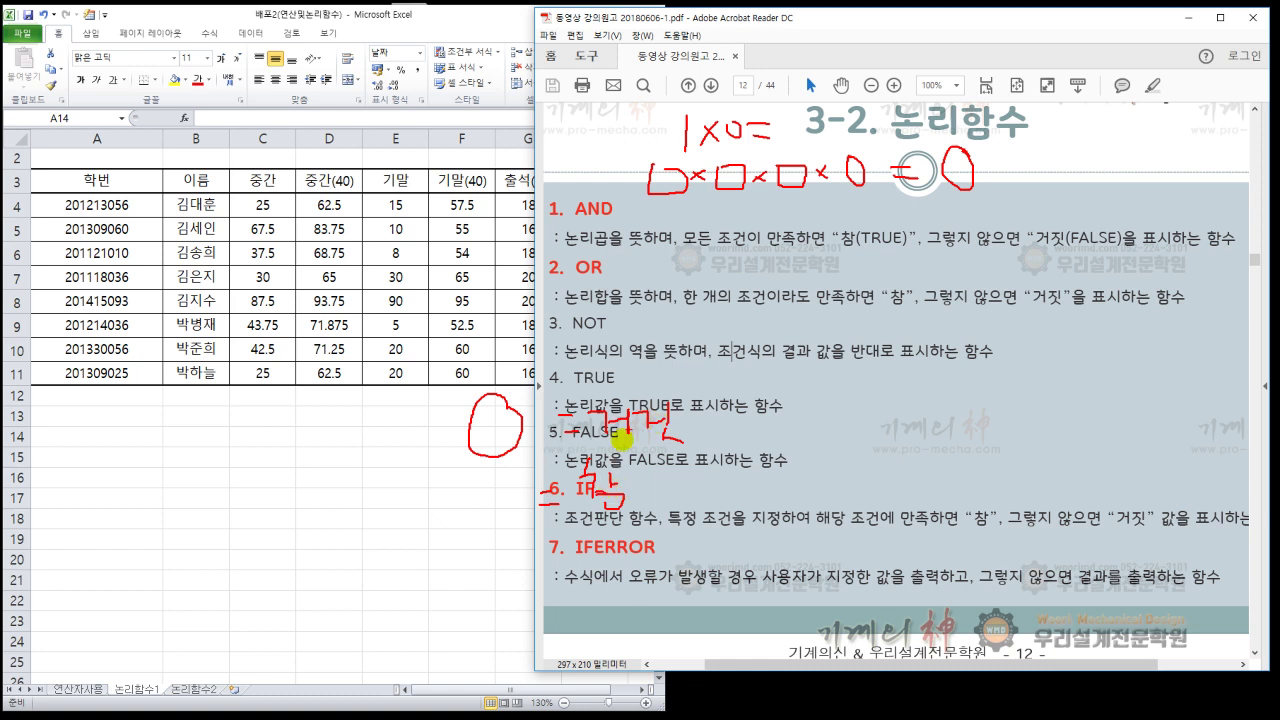
mouse_move(618, 223)
left_mouse_down()
mouse_move(596, 229)
mouse_move(605, 201)
mouse_move(624, 218)
left_mouse_up()
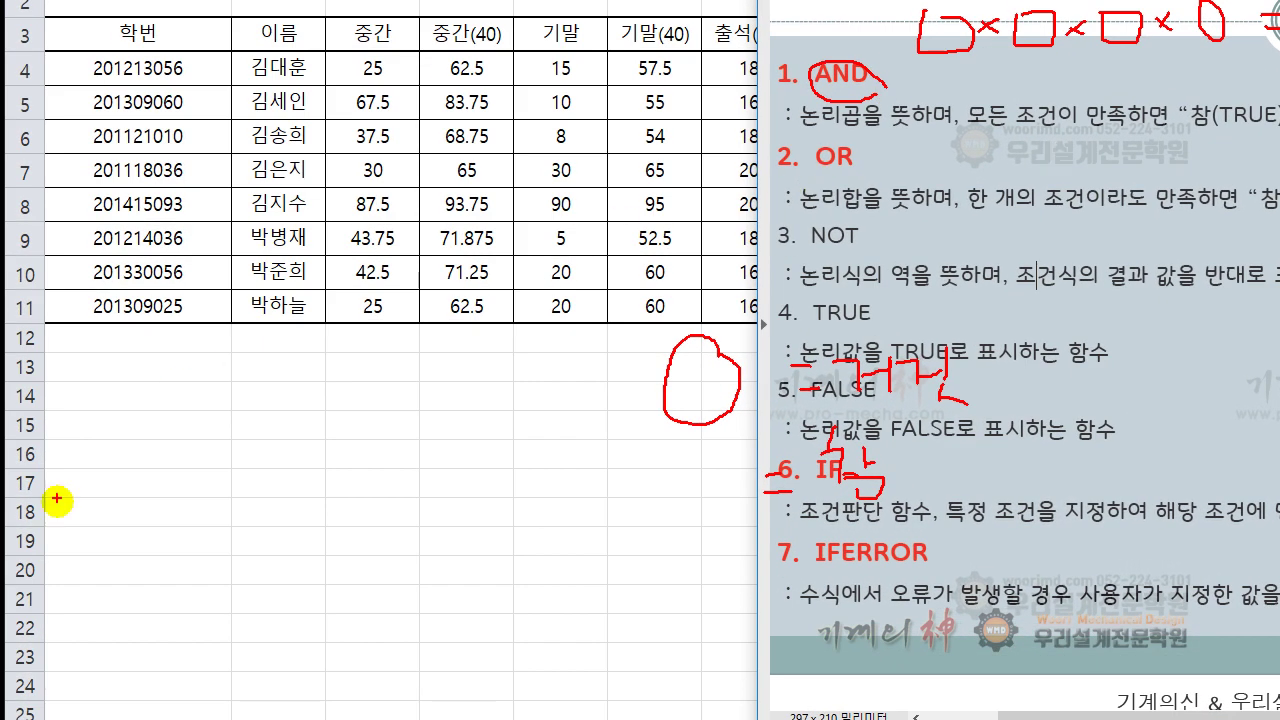
mouse_move(135, 415)
left_mouse_down()
mouse_move(192, 419)
mouse_move(204, 445)
left_mouse_up()
mouse_move(240, 397)
left_mouse_down()
mouse_move(234, 457)
mouse_move(328, 400)
mouse_move(356, 448)
left_mouse_up()
mouse_move(356, 400)
left_mouse_down()
mouse_move(376, 403)
mouse_move(358, 446)
left_mouse_up()
left_click_drag(433, 404, 425, 448)
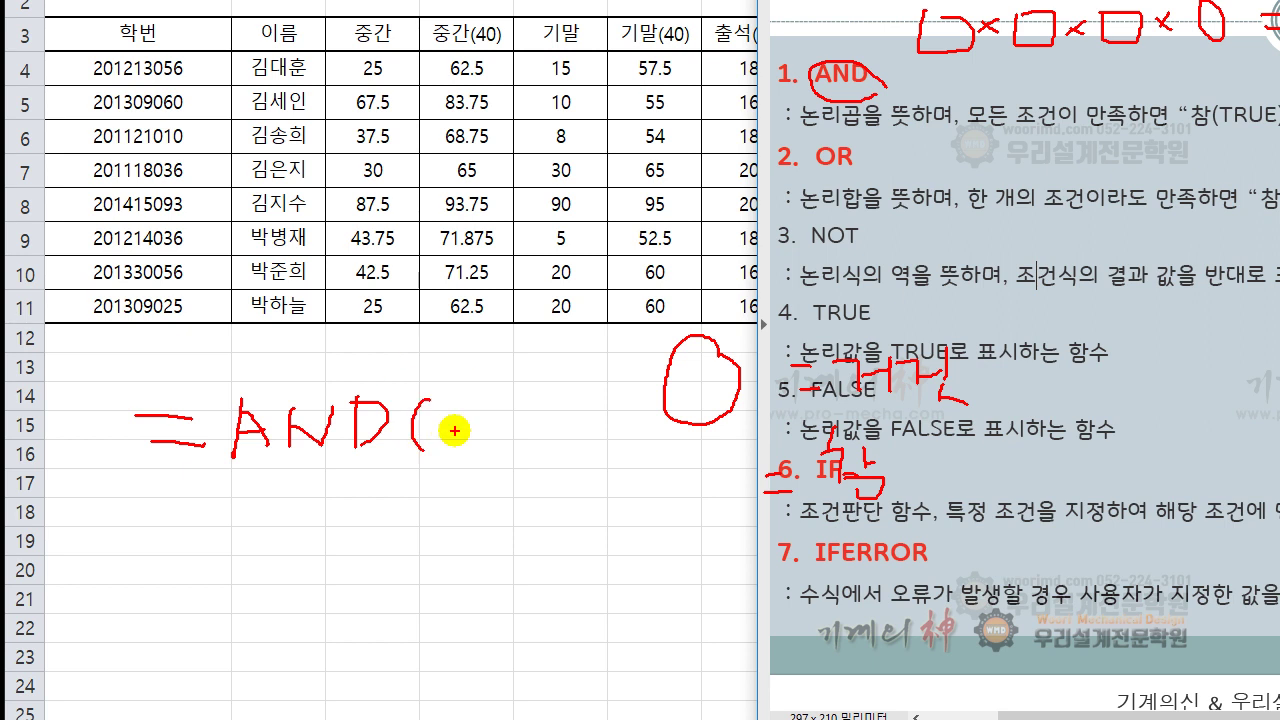
left_click_drag(465, 405, 465, 437)
left_click_drag(458, 404, 469, 408)
left_click(503, 450)
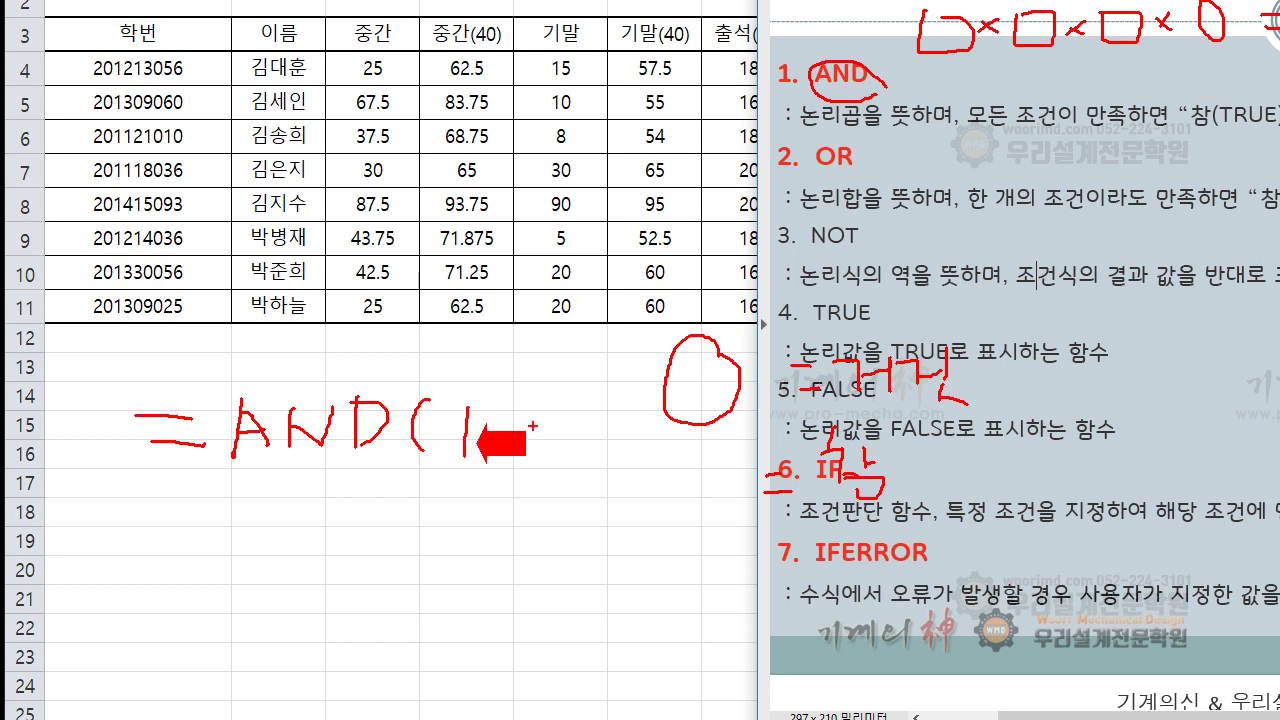
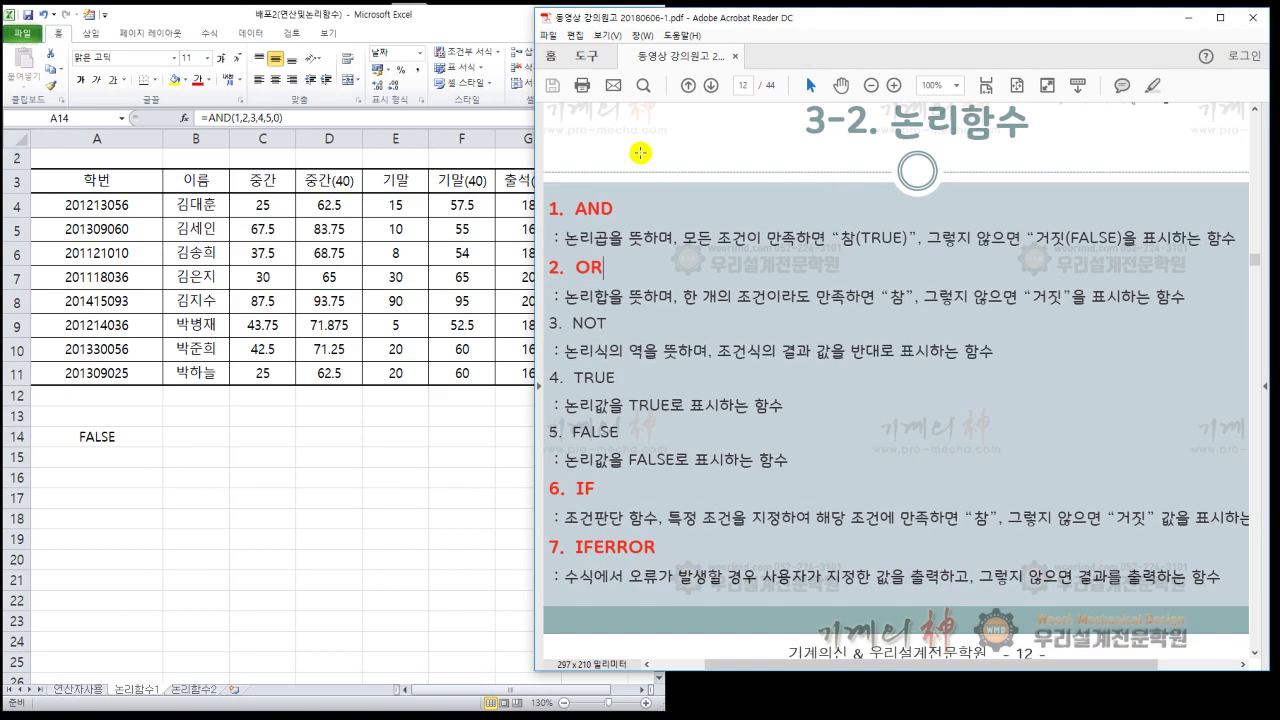
key("ctrl+2")
left_click_drag(694, 131, 691, 156)
left_click_drag(865, 141, 895, 166)
left_click_drag(693, 110, 700, 110)
left_click_drag(788, 108, 868, 96)
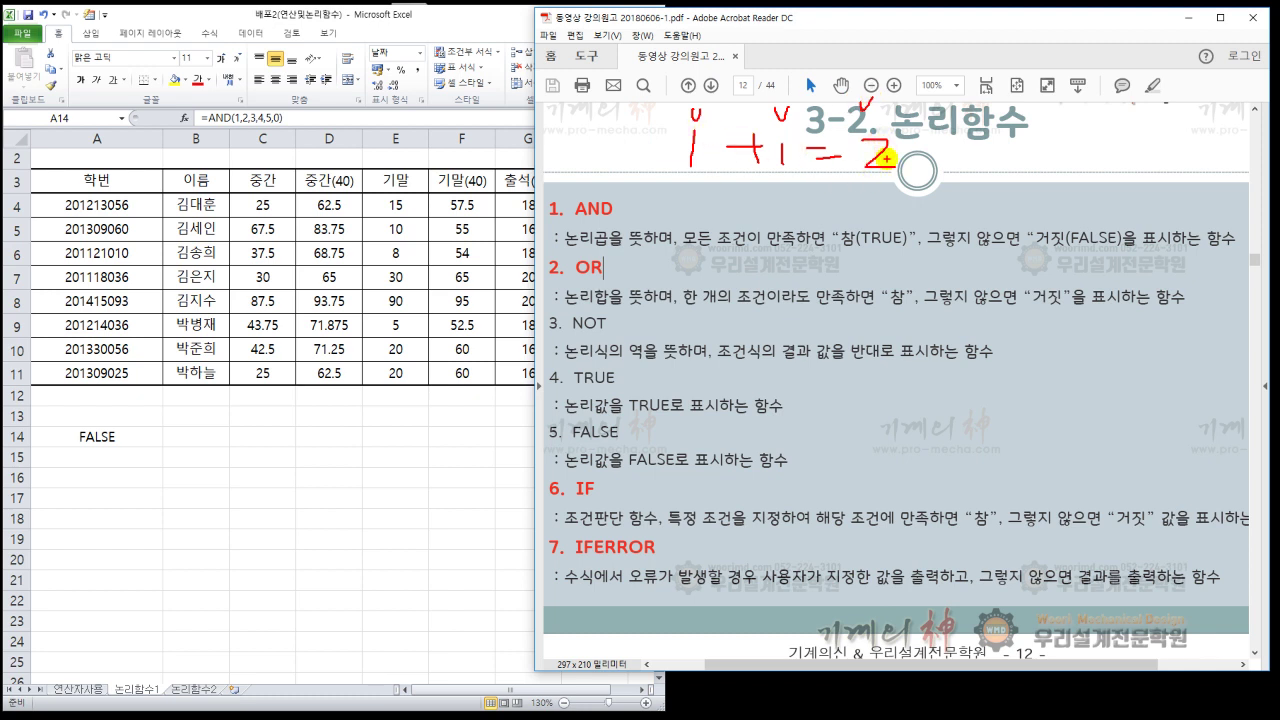
mouse_move(710, 198)
left_mouse_down()
mouse_move(753, 221)
mouse_move(784, 208)
left_mouse_up()
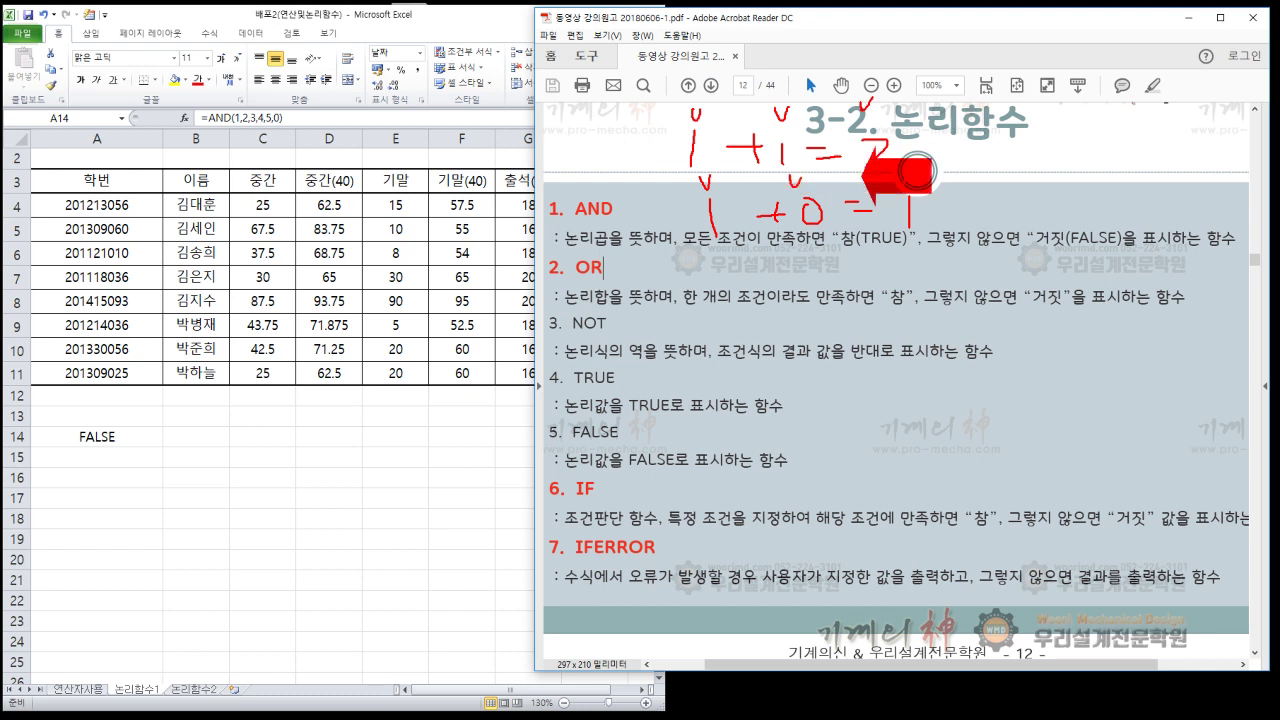
mouse_move(737, 220)
left_mouse_down()
mouse_move(700, 186)
mouse_move(742, 218)
left_mouse_up()
left_click_drag(845, 218, 838, 222)
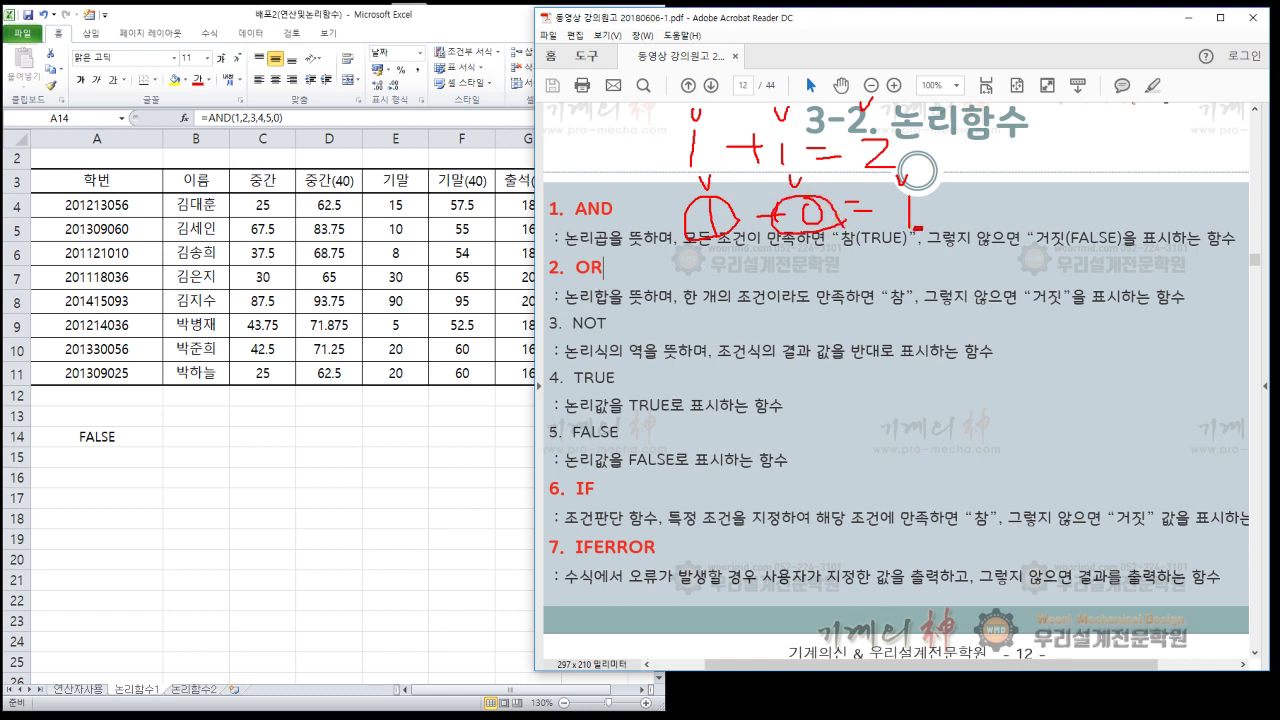
left_click_drag(895, 183, 902, 238)
mouse_move(780, 218)
left_mouse_down()
mouse_move(770, 214)
mouse_move(782, 222)
left_mouse_up()
left_click_drag(734, 281, 744, 288)
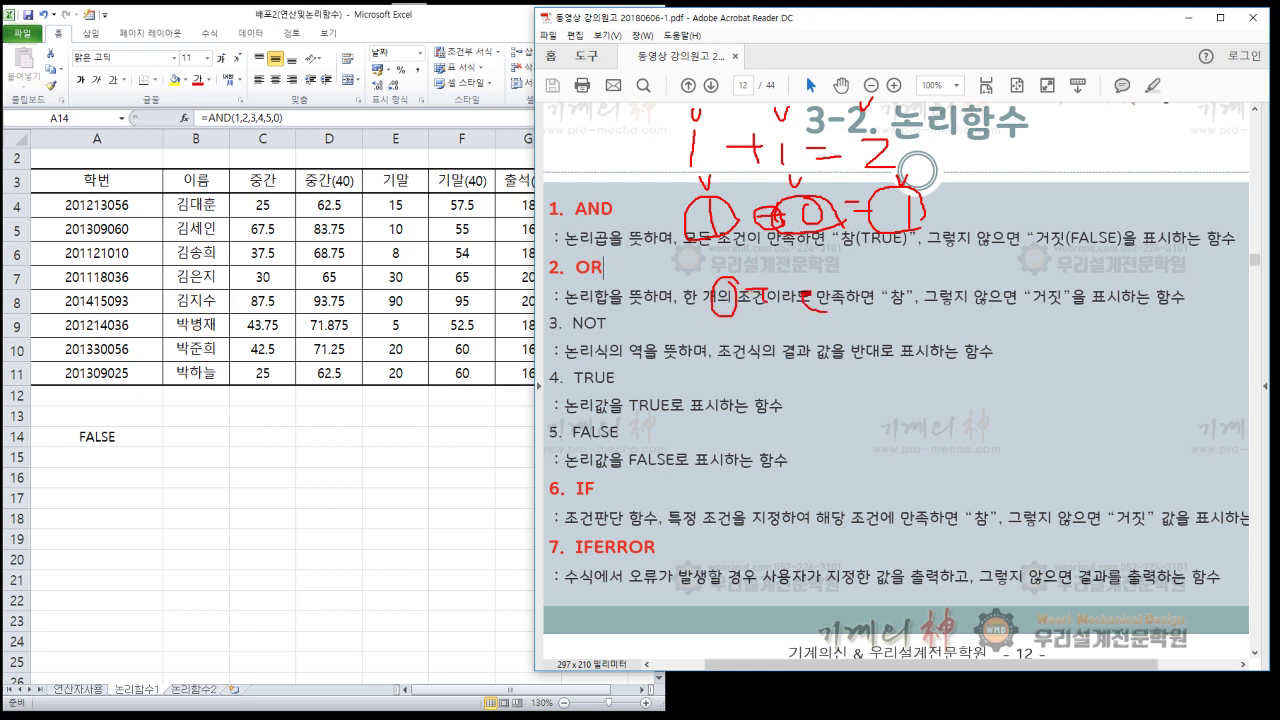
left_click_drag(926, 268, 934, 312)
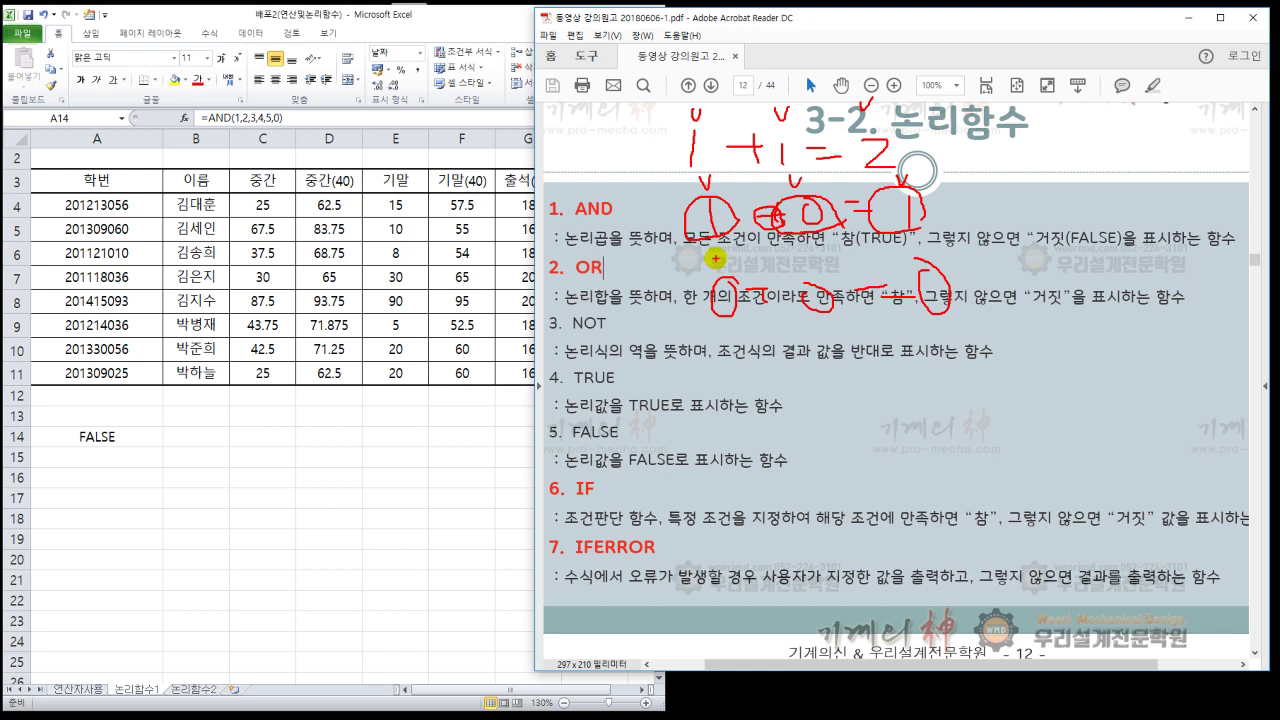
left_click_drag(714, 257, 813, 262)
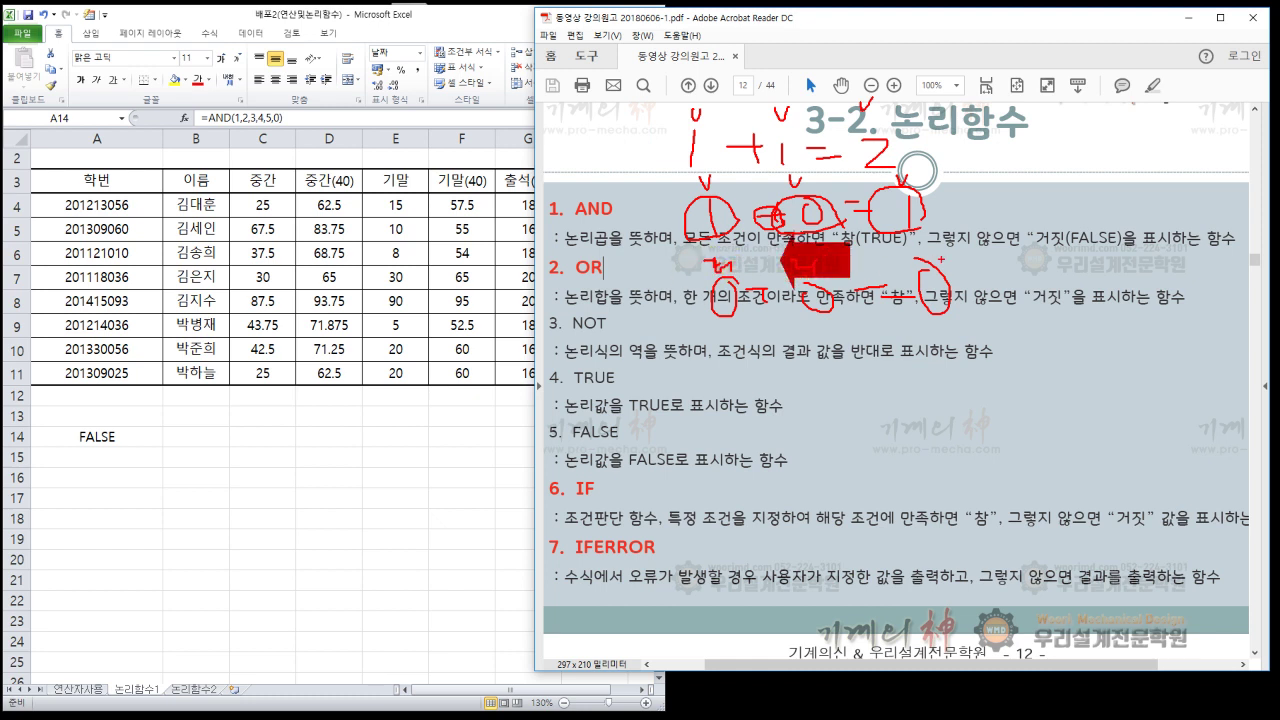
left_click_drag(941, 248, 941, 267)
left_click(953, 268)
left_click_drag(567, 266, 622, 266)
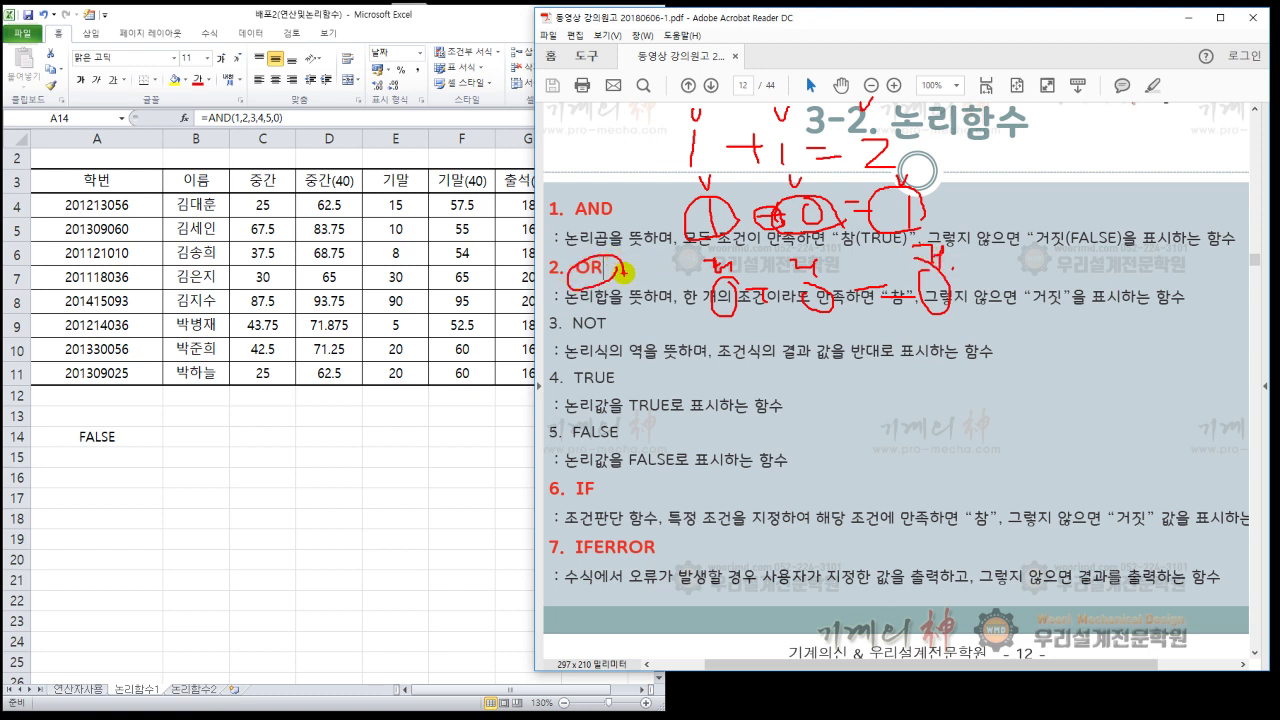
key("Escape")
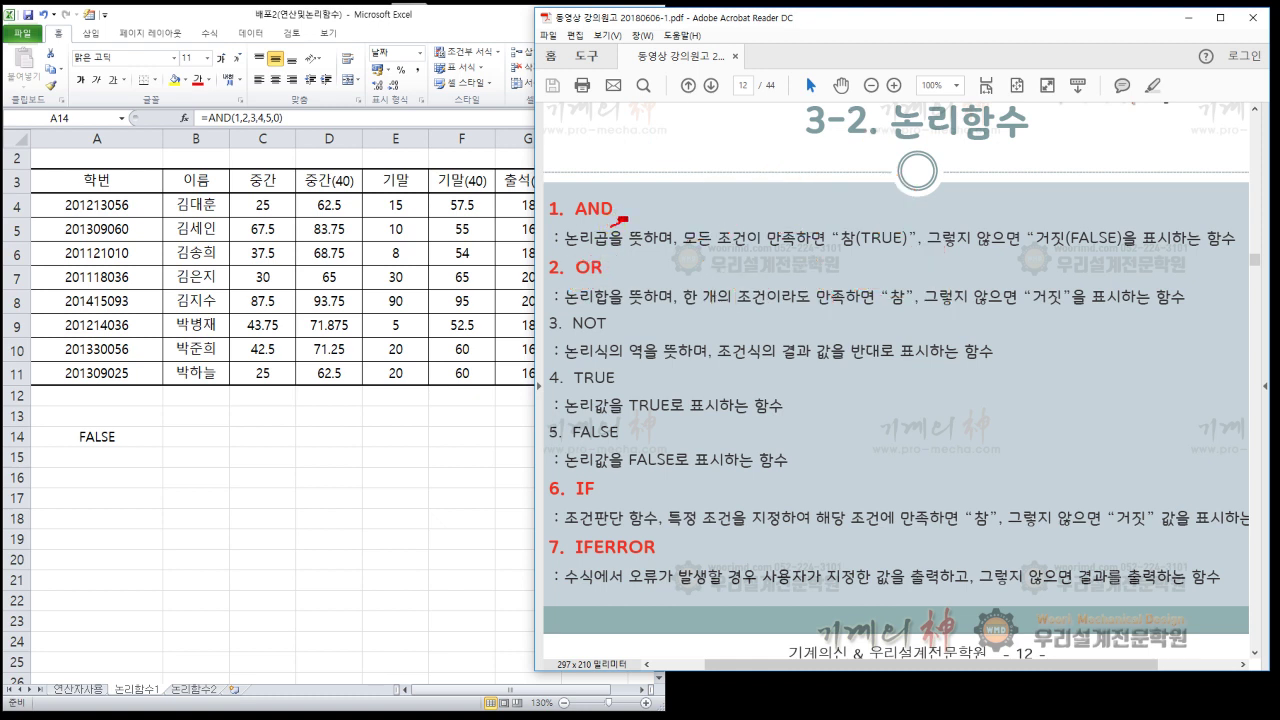
left_click_drag(563, 216, 612, 200)
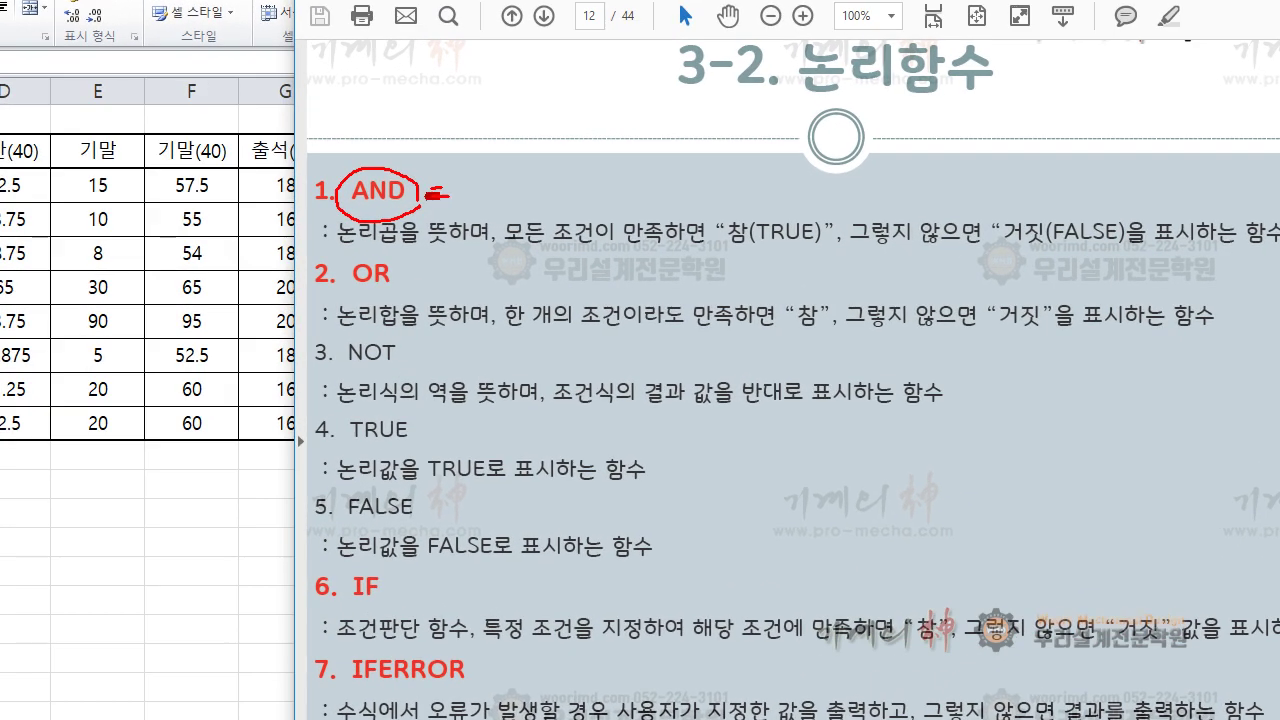
mouse_move(490, 70)
left_mouse_down()
mouse_move(489, 108)
mouse_move(505, 104)
mouse_move(508, 82)
left_mouse_up()
mouse_move(522, 150)
left_mouse_down()
mouse_move(500, 192)
mouse_move(533, 152)
mouse_move(540, 204)
mouse_move(554, 184)
mouse_move(579, 183)
left_mouse_up()
mouse_move(580, 157)
left_mouse_down()
mouse_move(603, 155)
mouse_move(598, 178)
mouse_move(620, 180)
left_mouse_up()
mouse_move(630, 196)
left_mouse_down()
mouse_move(632, 160)
mouse_move(654, 197)
left_mouse_up()
mouse_move(651, 171)
left_mouse_down()
mouse_move(661, 198)
mouse_move(761, 191)
mouse_move(778, 163)
mouse_move(802, 194)
mouse_move(834, 160)
mouse_move(830, 184)
mouse_move(885, 195)
left_mouse_up()
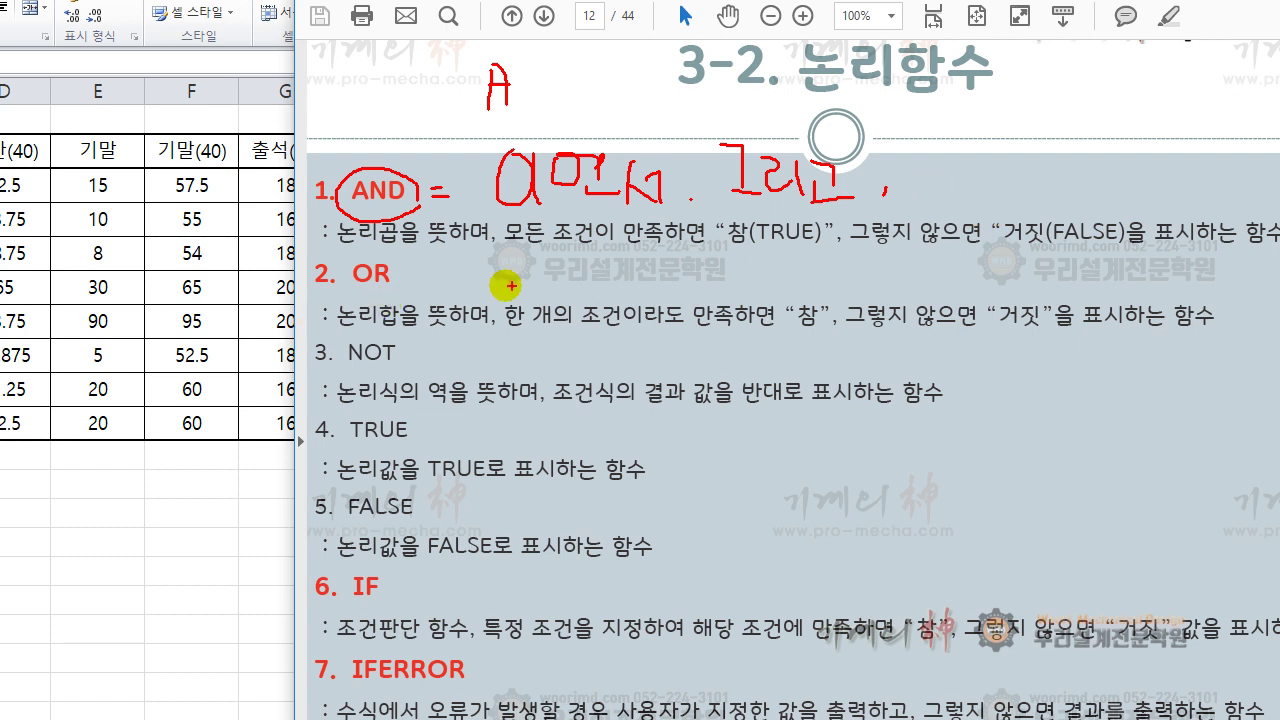
left_click_drag(596, 256, 622, 276)
mouse_move(616, 255)
left_mouse_down()
mouse_move(647, 251)
mouse_move(663, 293)
mouse_move(698, 265)
left_mouse_up()
left_click_drag(672, 280, 704, 294)
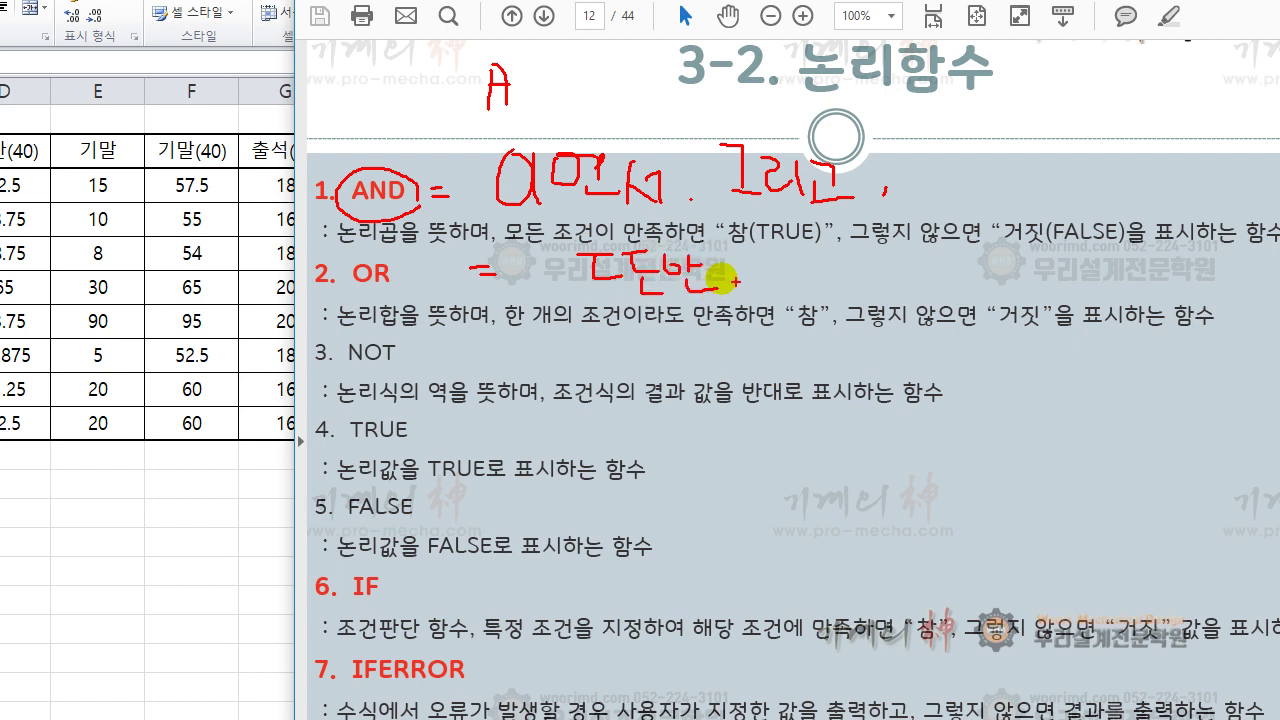
mouse_move(667, 243)
left_mouse_down()
mouse_move(669, 270)
mouse_move(713, 267)
left_mouse_up()
left_click_drag(686, 277, 717, 289)
left_click(763, 293)
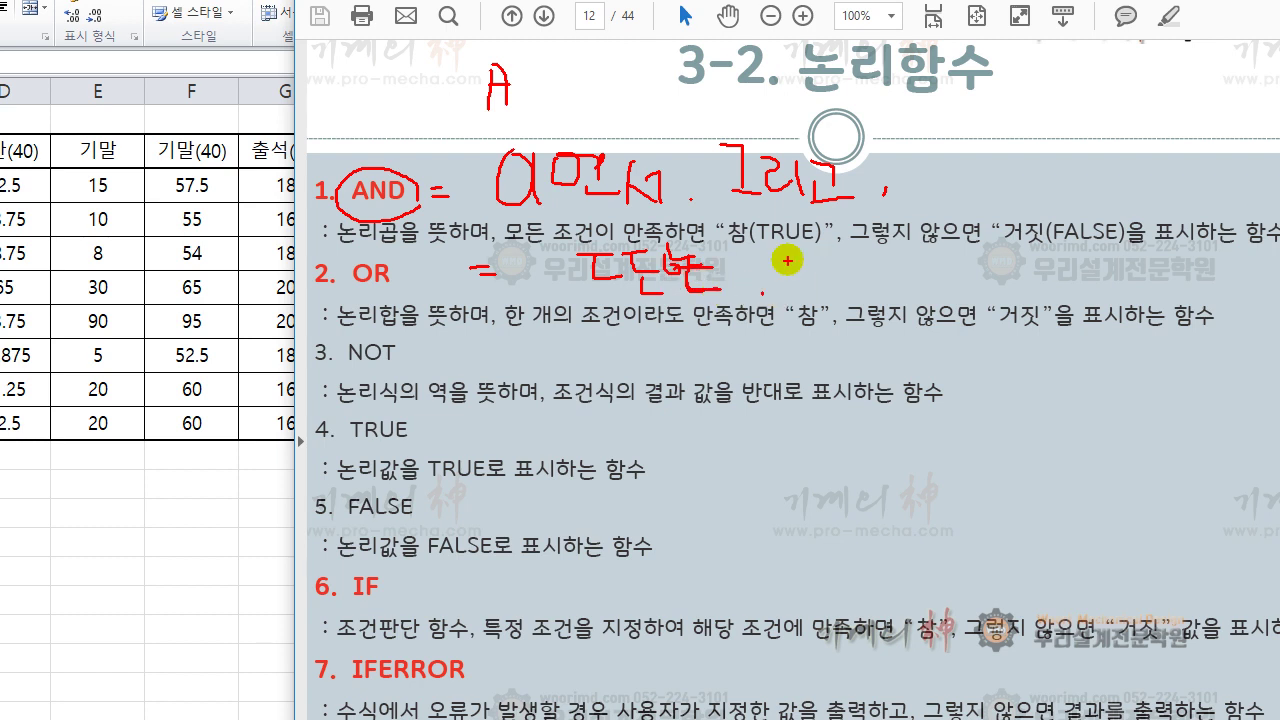
mouse_move(816, 254)
left_mouse_down()
mouse_move(832, 292)
mouse_move(887, 288)
left_mouse_up()
left_click_drag(899, 267, 916, 289)
mouse_move(926, 263)
left_mouse_down()
mouse_move(927, 294)
mouse_move(940, 273)
left_mouse_up()
left_click_drag(943, 262, 958, 282)
left_click_drag(942, 289, 974, 288)
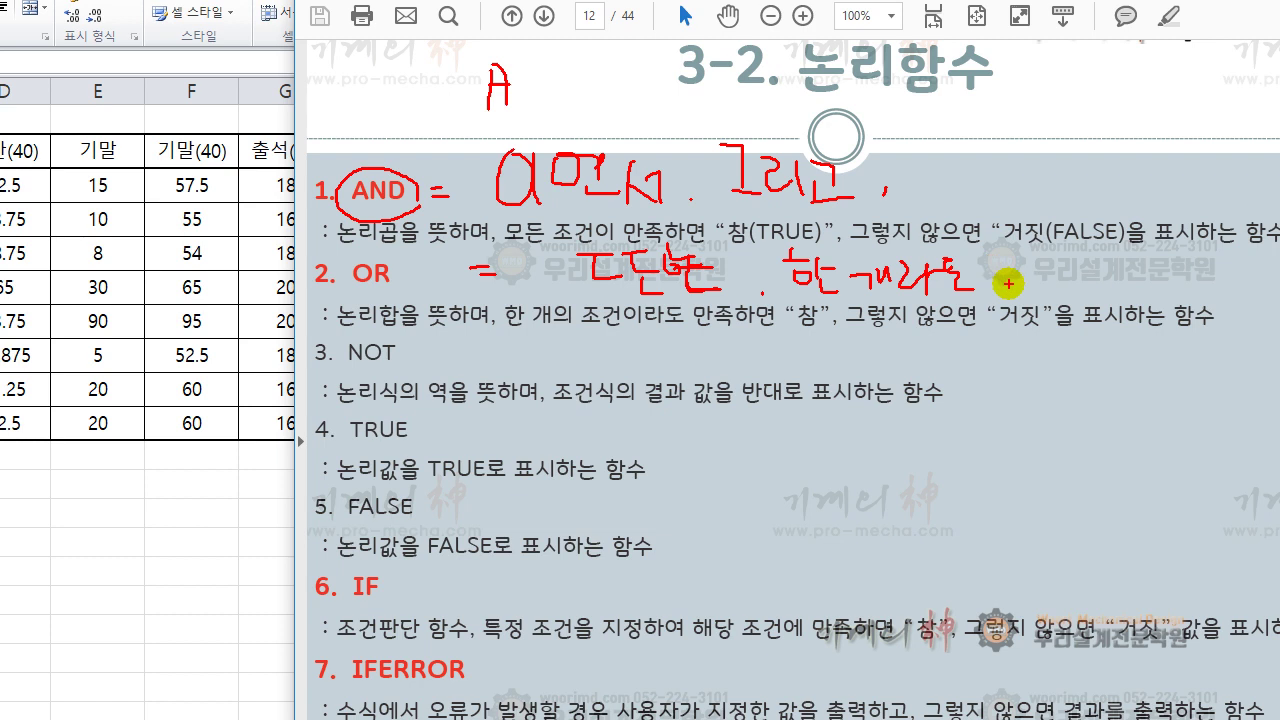
Step: Bracket the handwritten AND and OR notes together and circle the AND and OR headings on the logical functions page
mouse_move(967, 168)
left_mouse_down()
mouse_move(1014, 166)
mouse_move(1020, 249)
mouse_move(1002, 259)
left_mouse_up()
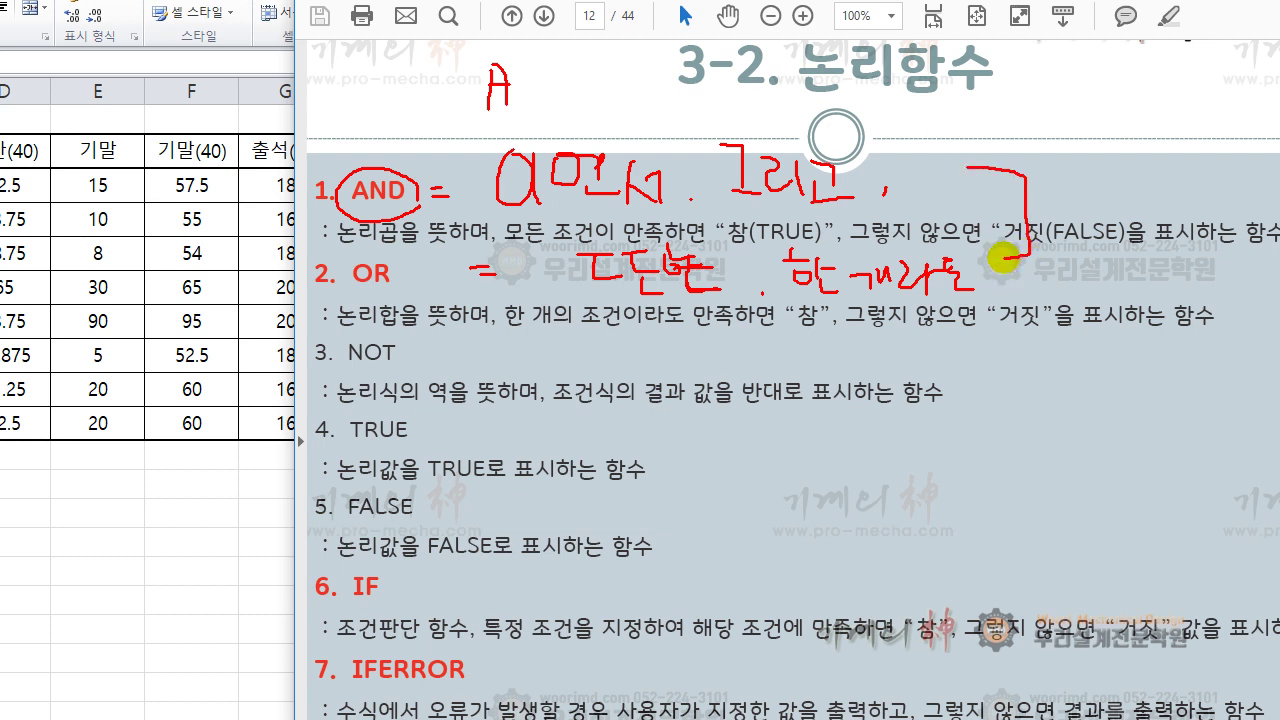
mouse_move(962, 160)
left_mouse_down()
mouse_move(1018, 235)
mouse_move(1002, 260)
left_mouse_up()
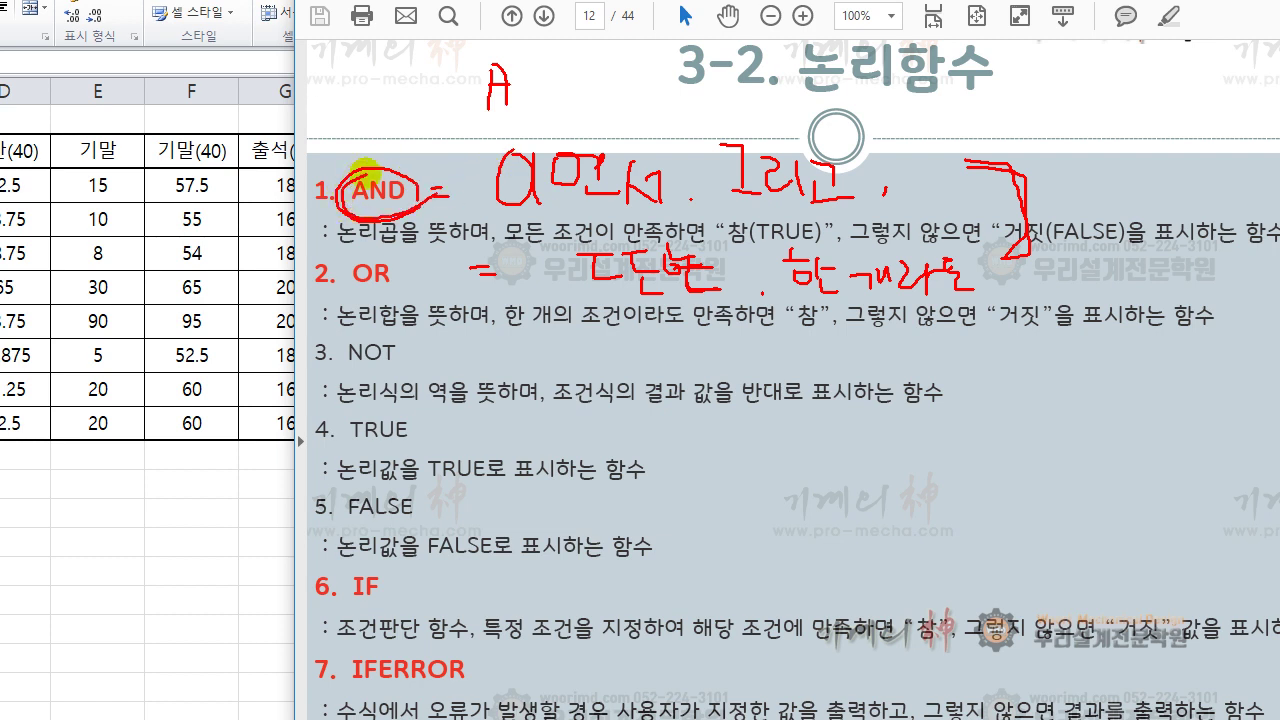
mouse_move(407, 265)
left_mouse_down()
mouse_move(343, 303)
mouse_move(320, 251)
mouse_move(402, 287)
left_mouse_up()
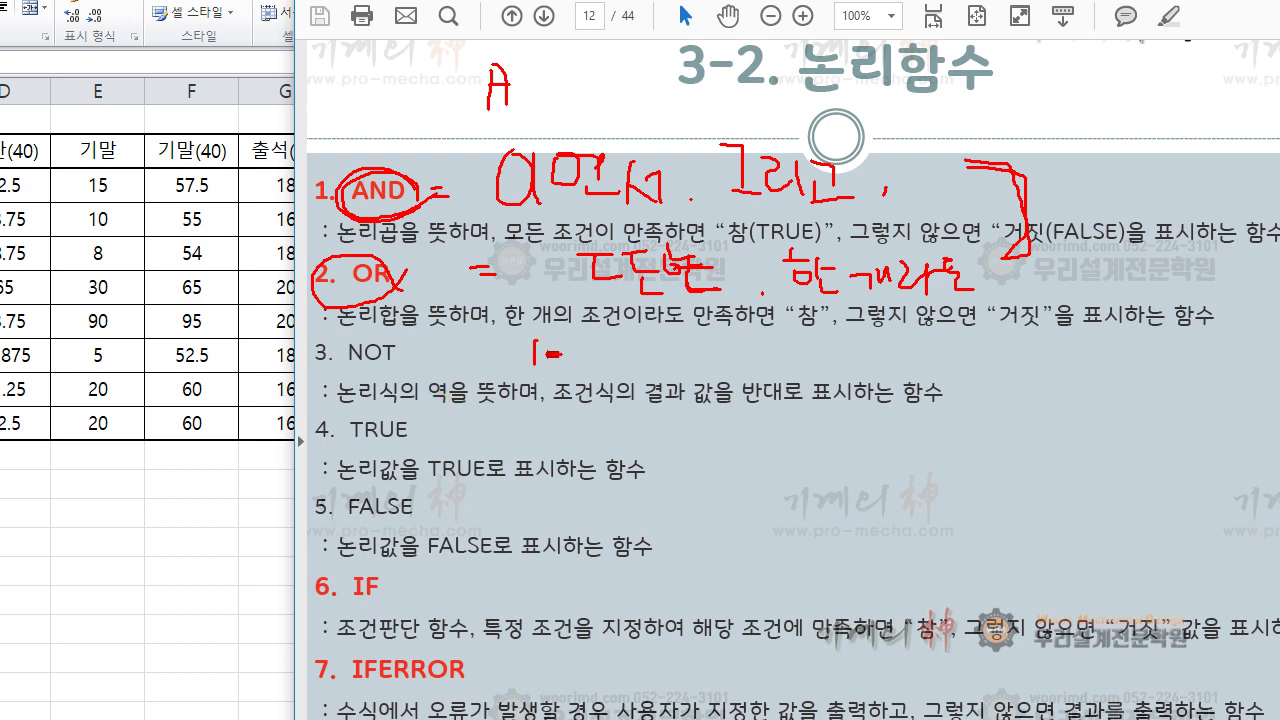
Step: Handwrite the examples 1+1=2 and NOT(1)=F beside the NOT description on the logical functions page
mouse_move(570, 347)
left_mouse_down()
mouse_move(570, 368)
mouse_move(645, 348)
mouse_move(712, 362)
left_mouse_up()
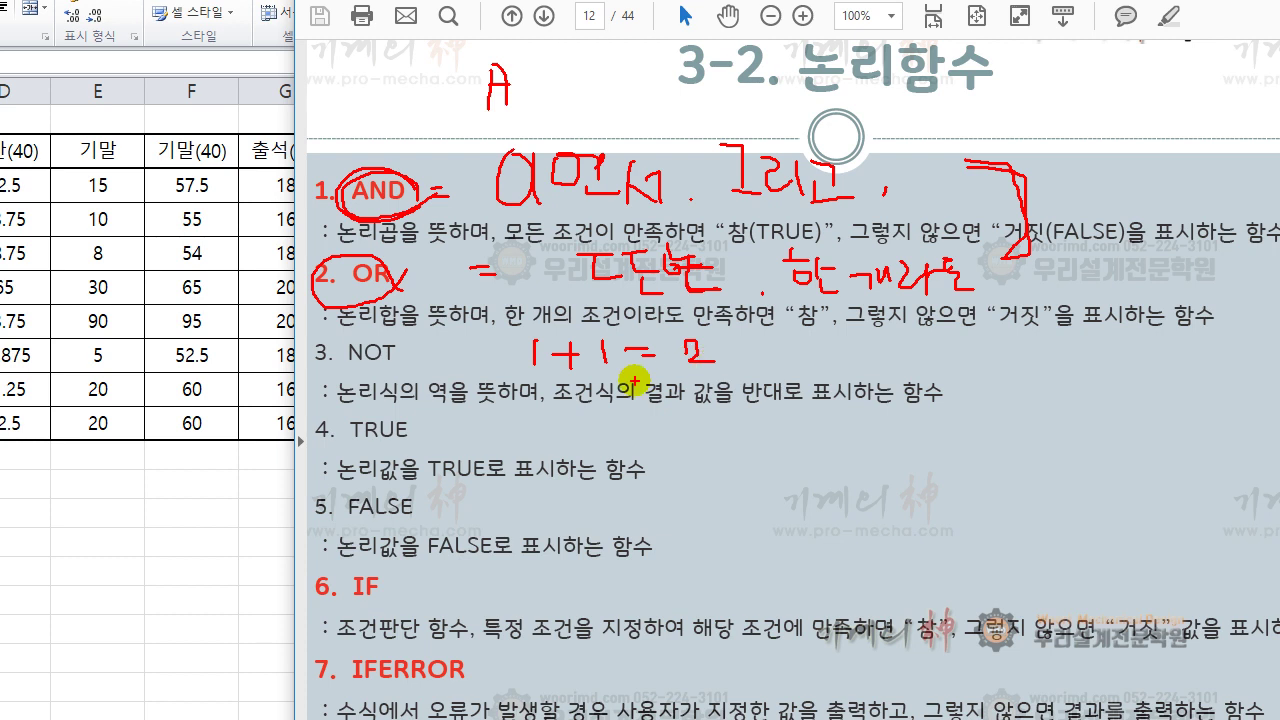
left_click_drag(812, 358, 806, 410)
left_click_drag(852, 405, 814, 372)
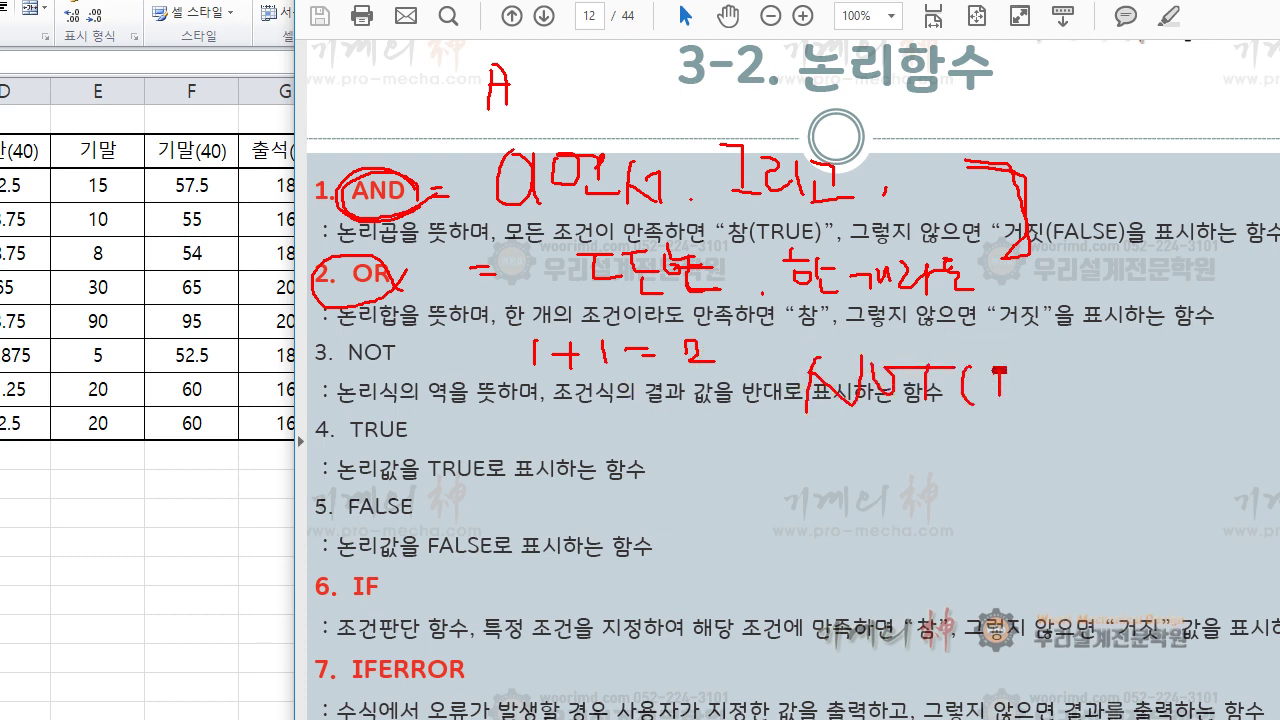
mouse_move(1019, 372)
left_mouse_down()
mouse_move(1023, 402)
mouse_move(1066, 393)
left_mouse_up()
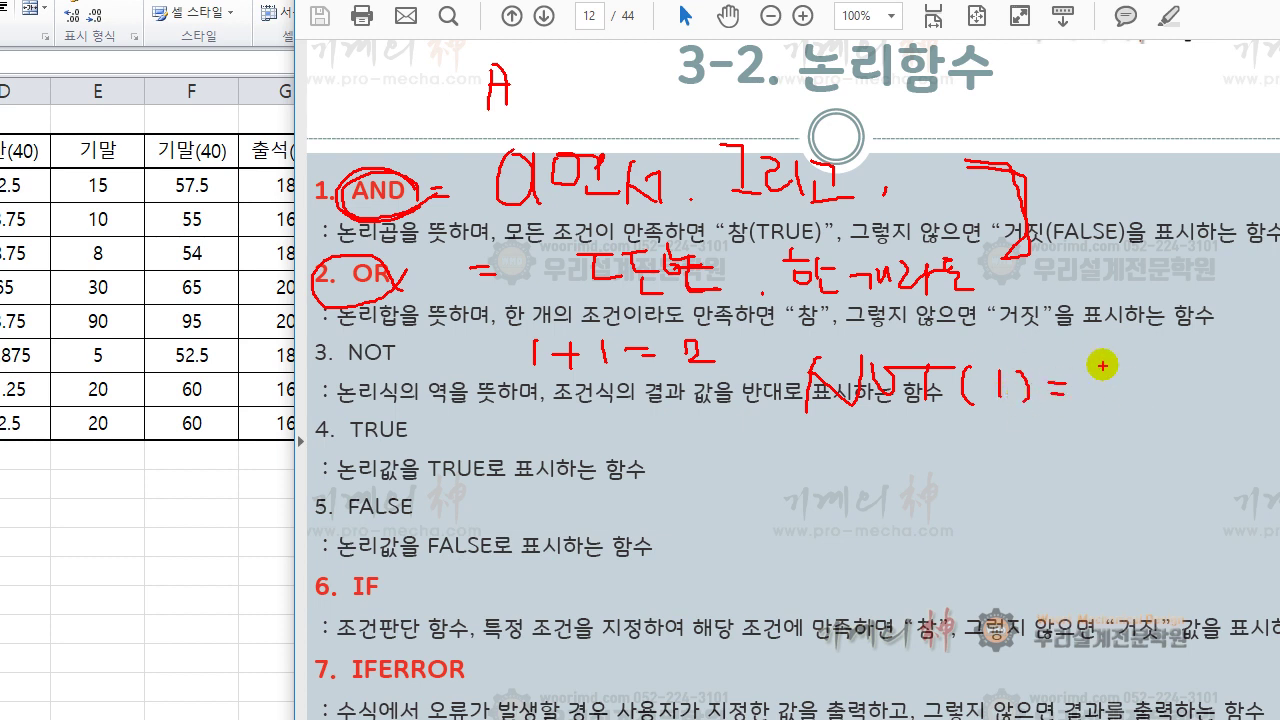
left_click_drag(1086, 354, 1121, 355)
left_click_drag(1091, 357, 1088, 401)
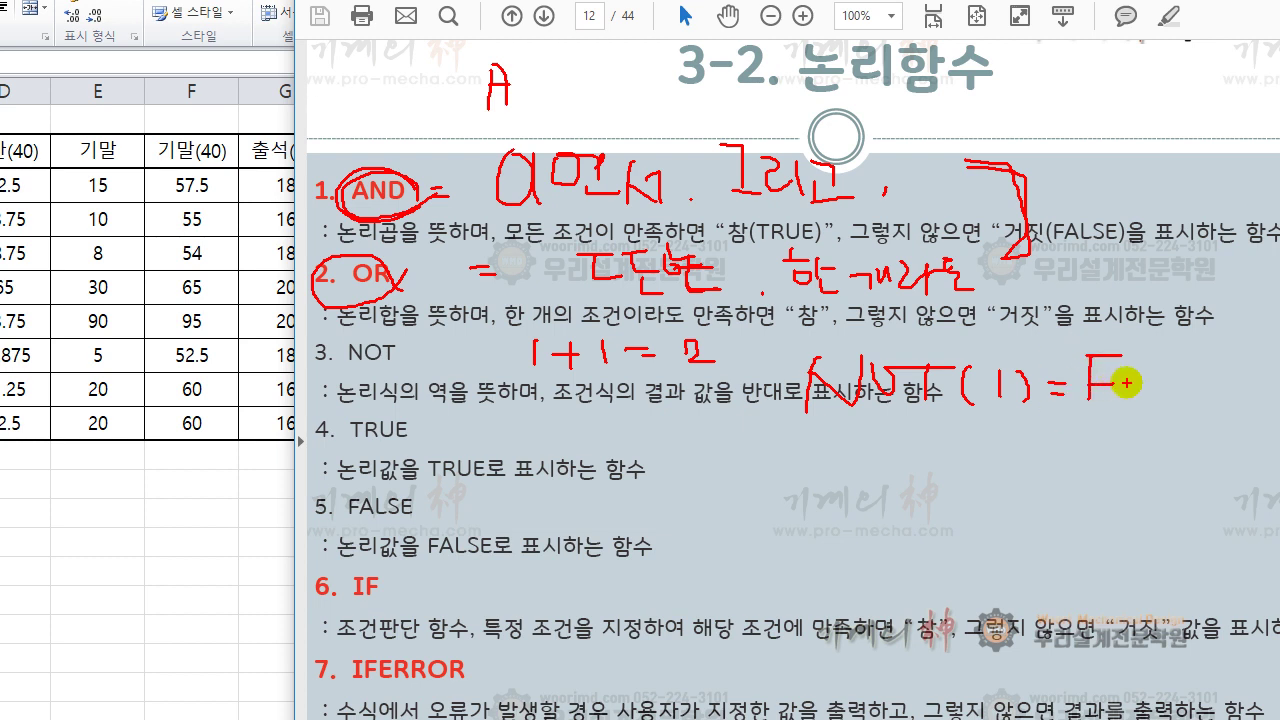
Step: Add the handwritten example (0)=True below the NOT example, circle NOT, and mark its argument 1 with an arrow
mouse_move(979, 432)
left_mouse_down()
mouse_move(970, 477)
mouse_move(1029, 438)
mouse_move(1019, 477)
left_mouse_up()
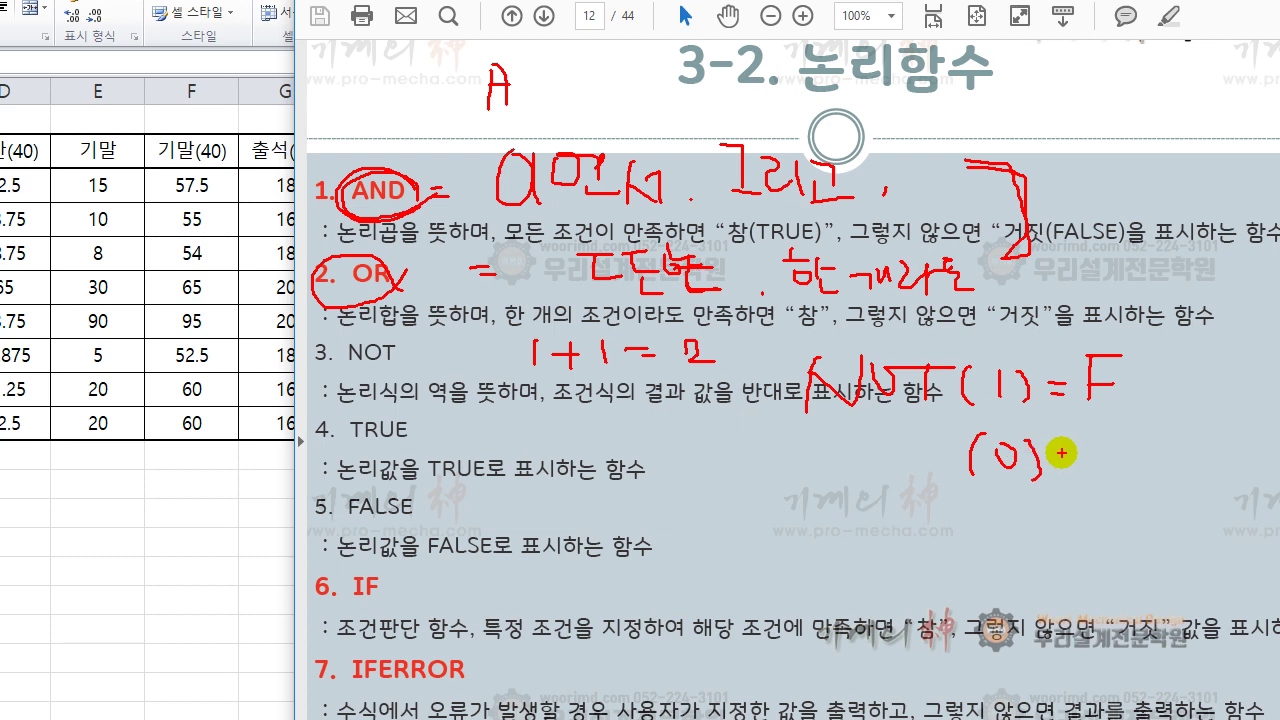
left_click_drag(1104, 451, 1128, 450)
mouse_move(1115, 451)
left_mouse_down()
mouse_move(1109, 480)
mouse_move(1141, 458)
mouse_move(1166, 462)
left_mouse_up()
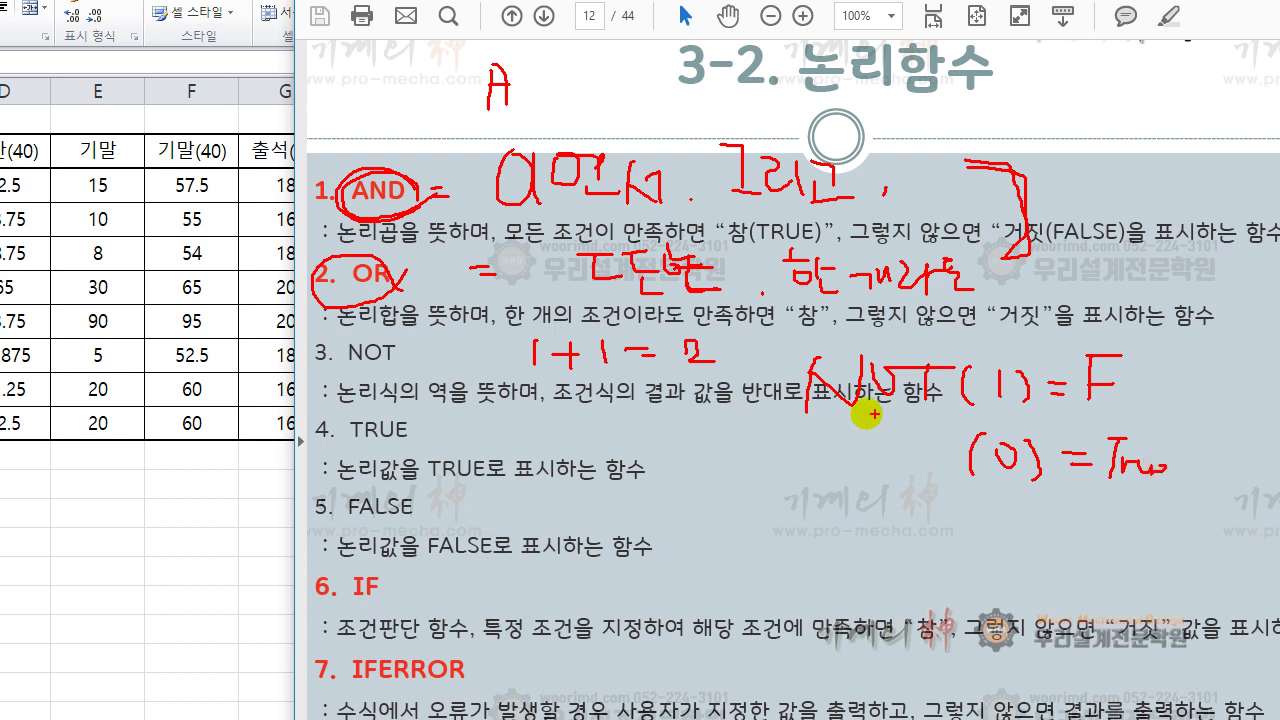
mouse_move(868, 334)
left_mouse_down()
mouse_move(822, 410)
mouse_move(957, 401)
mouse_move(874, 342)
left_mouse_up()
left_click_drag(990, 333, 1003, 343)
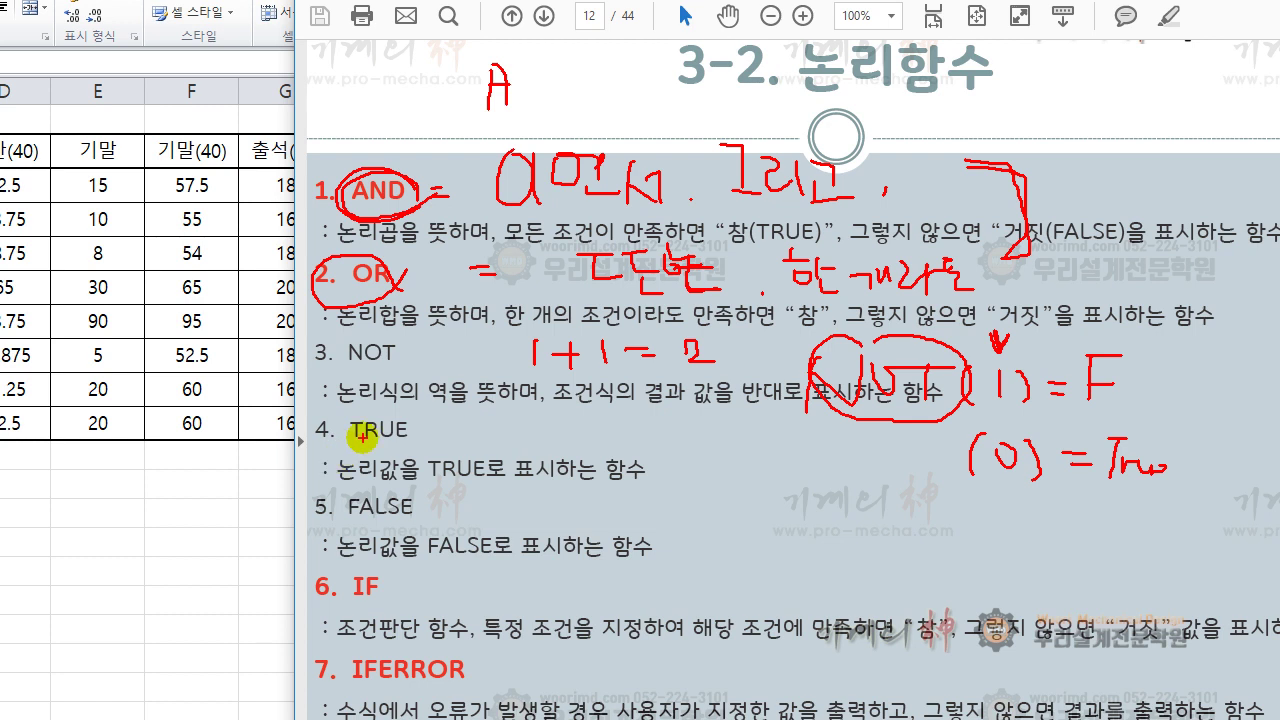
Step: Circle TRUE in its description, underline the FALSE heading, and clear the handwritten annotations from the screen
mouse_move(447, 484)
left_mouse_down()
mouse_move(484, 479)
mouse_move(414, 451)
mouse_move(470, 460)
mouse_move(472, 485)
left_mouse_up()
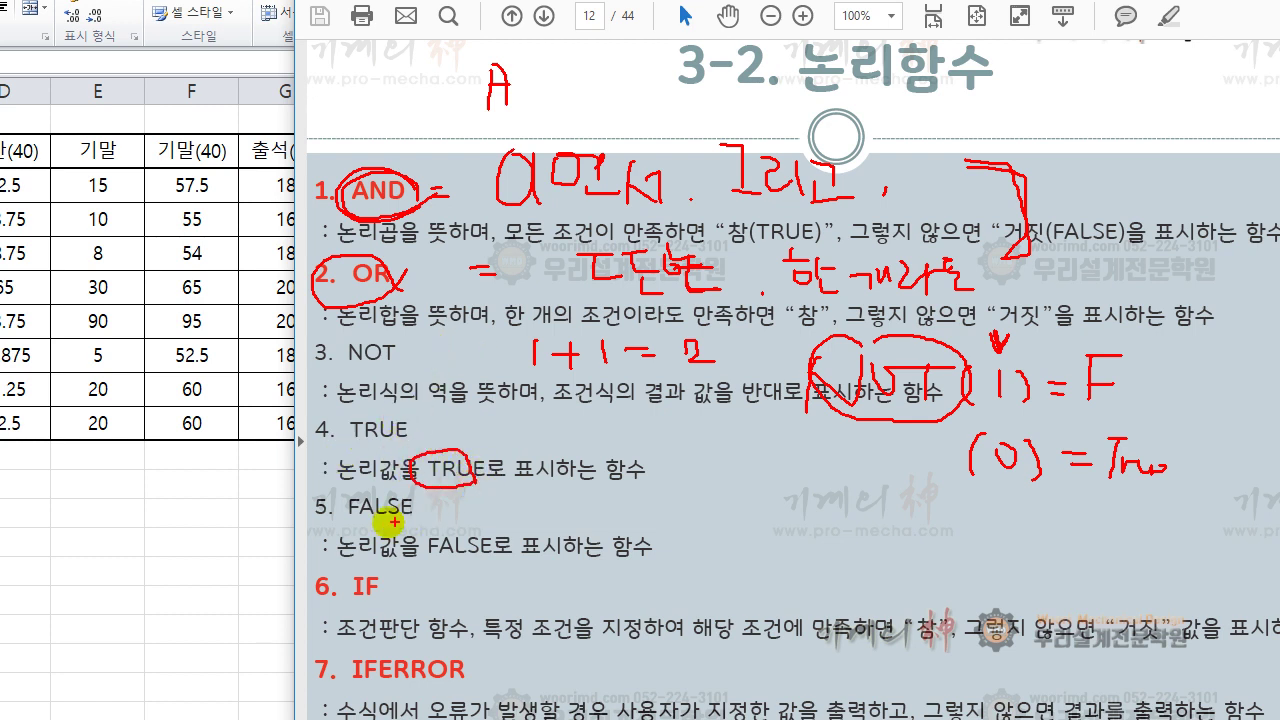
left_click_drag(355, 527, 410, 523)
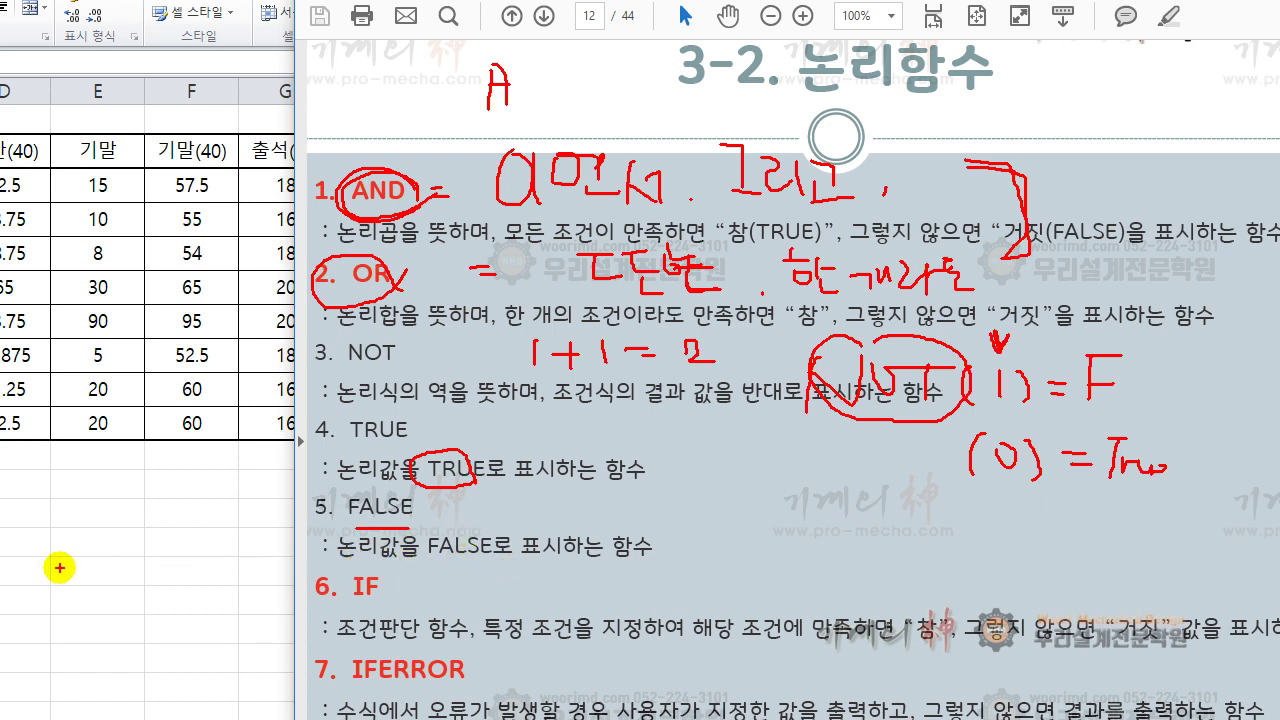
key("Escape")
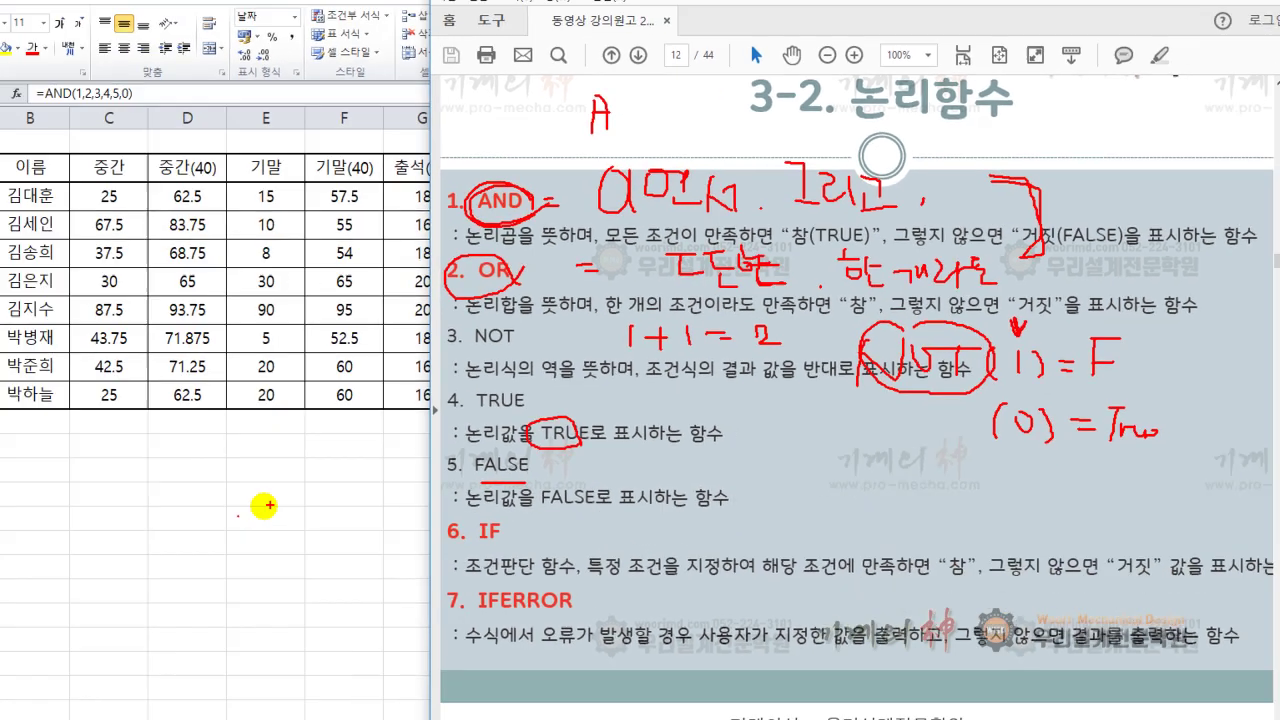
Step: Switch to the Excel workbook with the student grade table in front of the PDF document
left_click(453, 8)
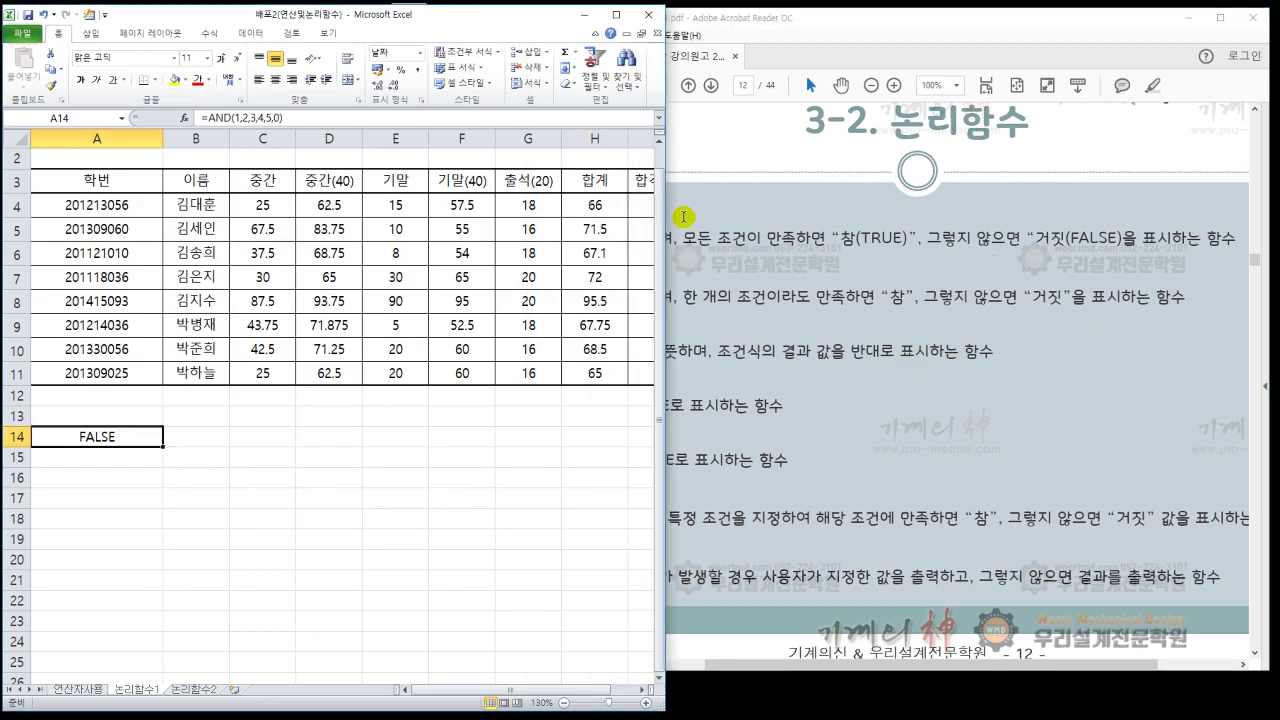
key("alt+2")
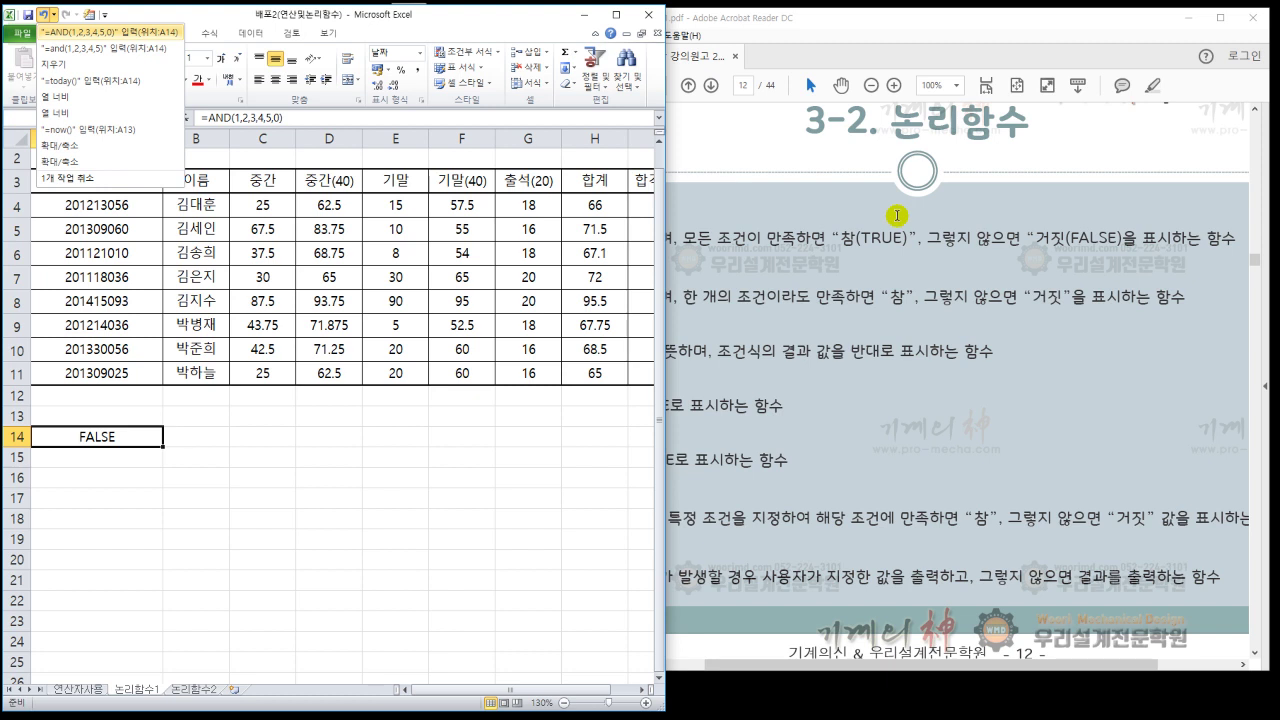
key("Escape")
key("ctrl+2")
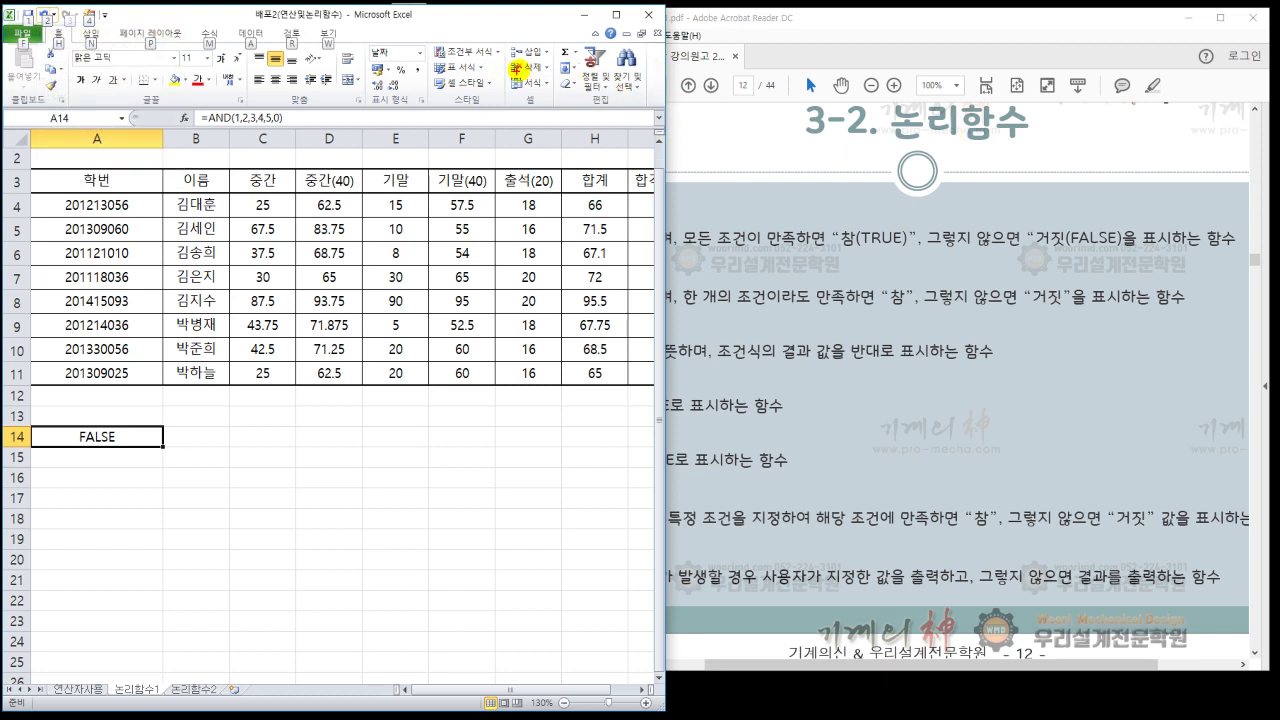
Step: Sketch a flowchart over the screen with a decision diamond and two branches, each leading to a result box
mouse_move(476, 48)
left_mouse_down()
mouse_move(358, 110)
mouse_move(420, 153)
mouse_move(562, 137)
mouse_move(603, 108)
mouse_move(476, 36)
left_mouse_up()
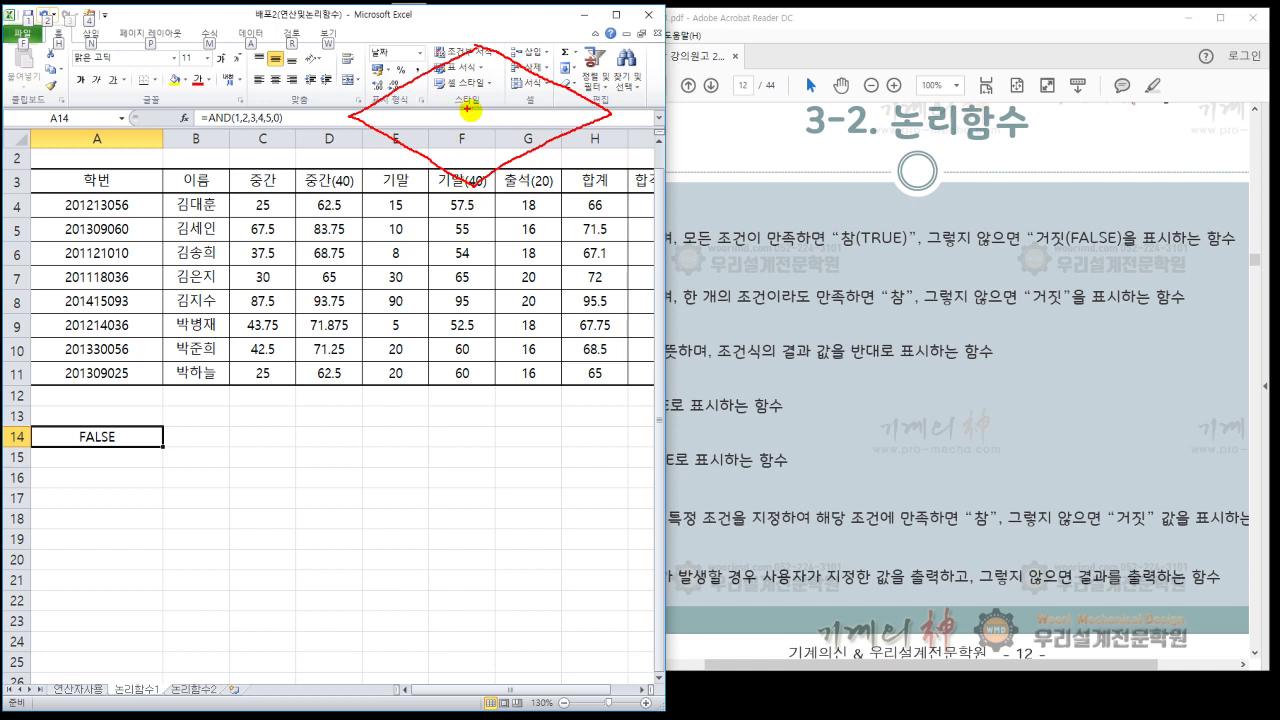
left_click_drag(473, 188, 453, 300)
mouse_move(612, 112)
left_mouse_down()
mouse_move(826, 125)
mouse_move(823, 208)
left_mouse_up()
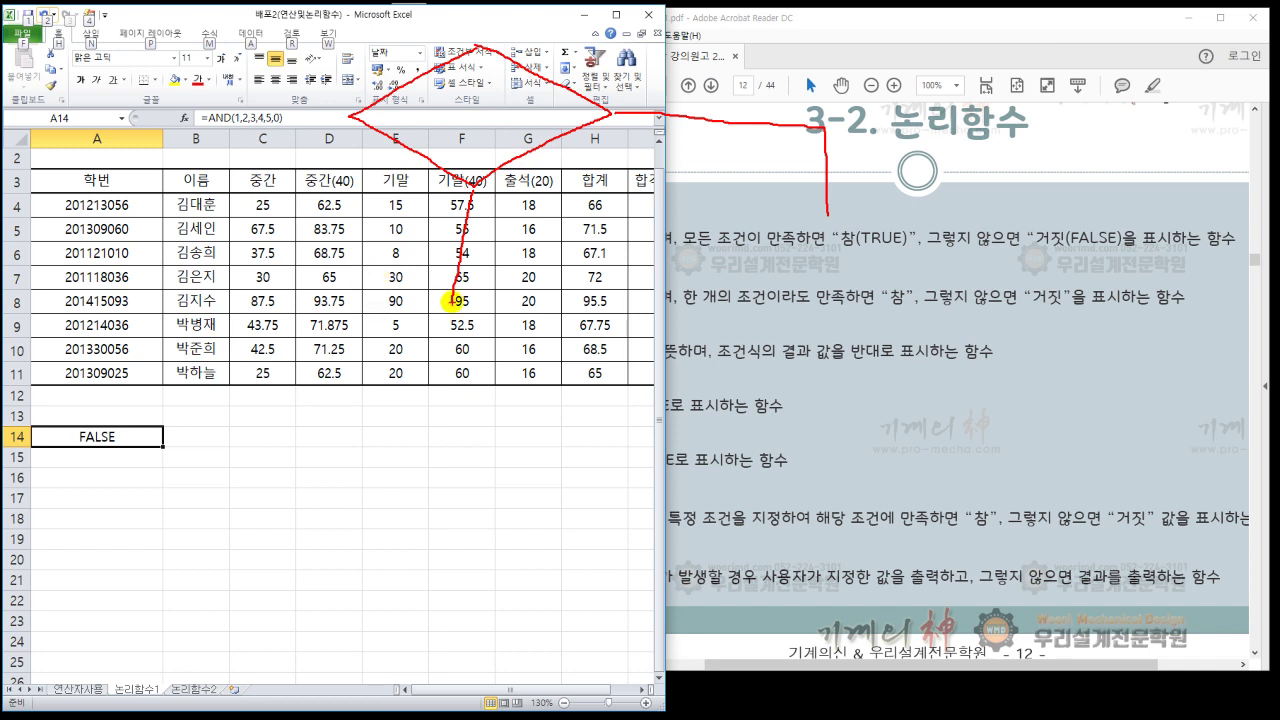
mouse_move(515, 346)
left_mouse_down()
mouse_move(546, 272)
mouse_move(364, 277)
mouse_move(445, 318)
left_mouse_up()
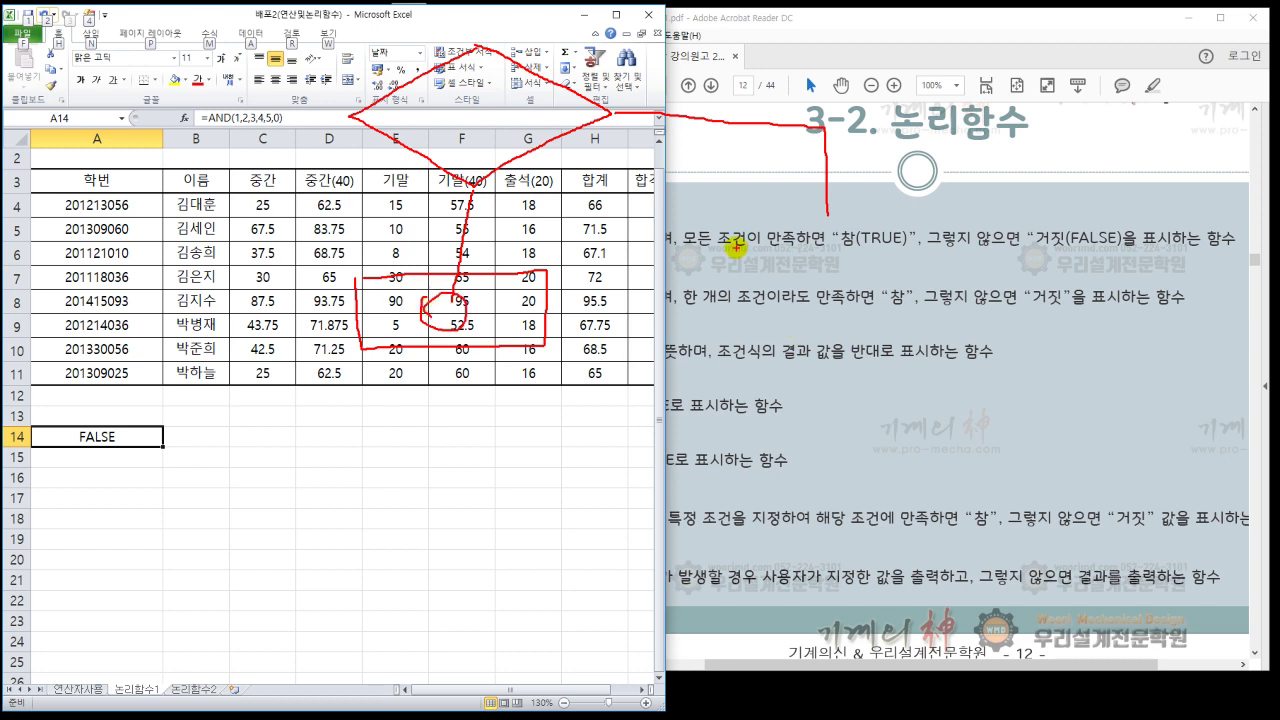
mouse_move(742, 222)
left_mouse_down()
mouse_move(938, 290)
mouse_move(745, 220)
left_mouse_up()
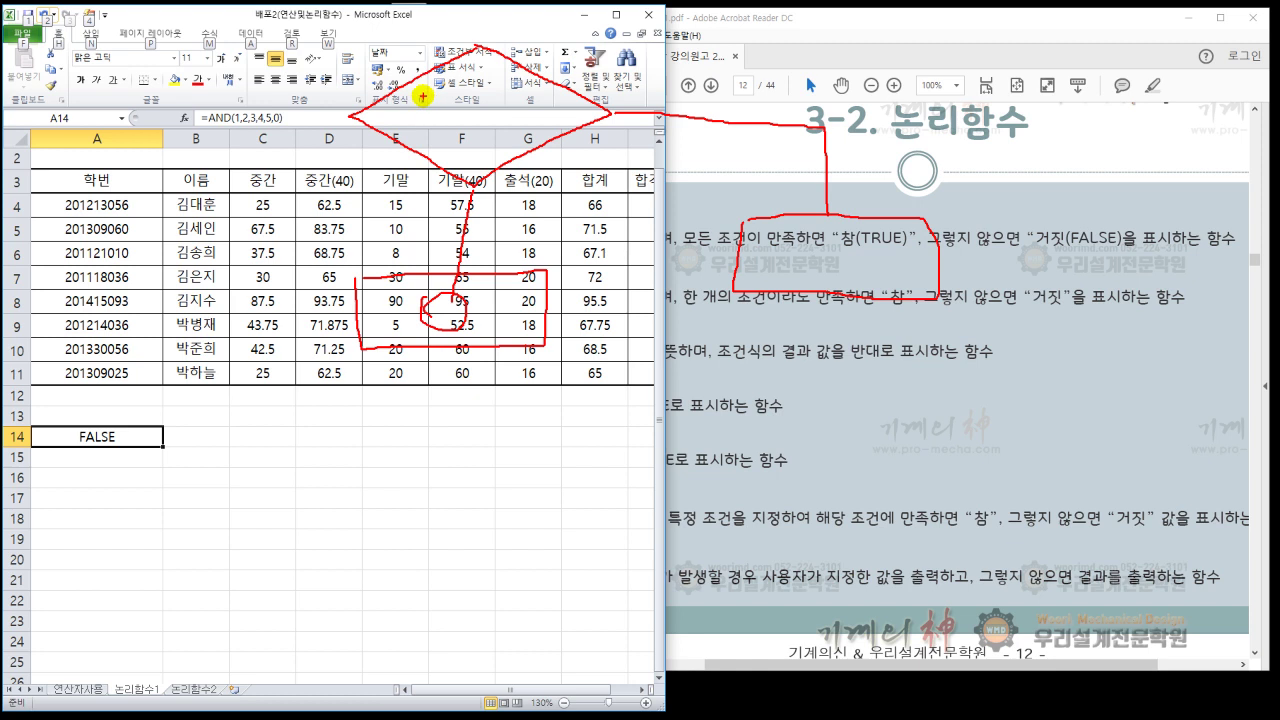
Step: Label the diamond 남?, its branches F and T, and the result boxes 남자 for T and 여자 for F
left_click_drag(417, 127, 484, 133)
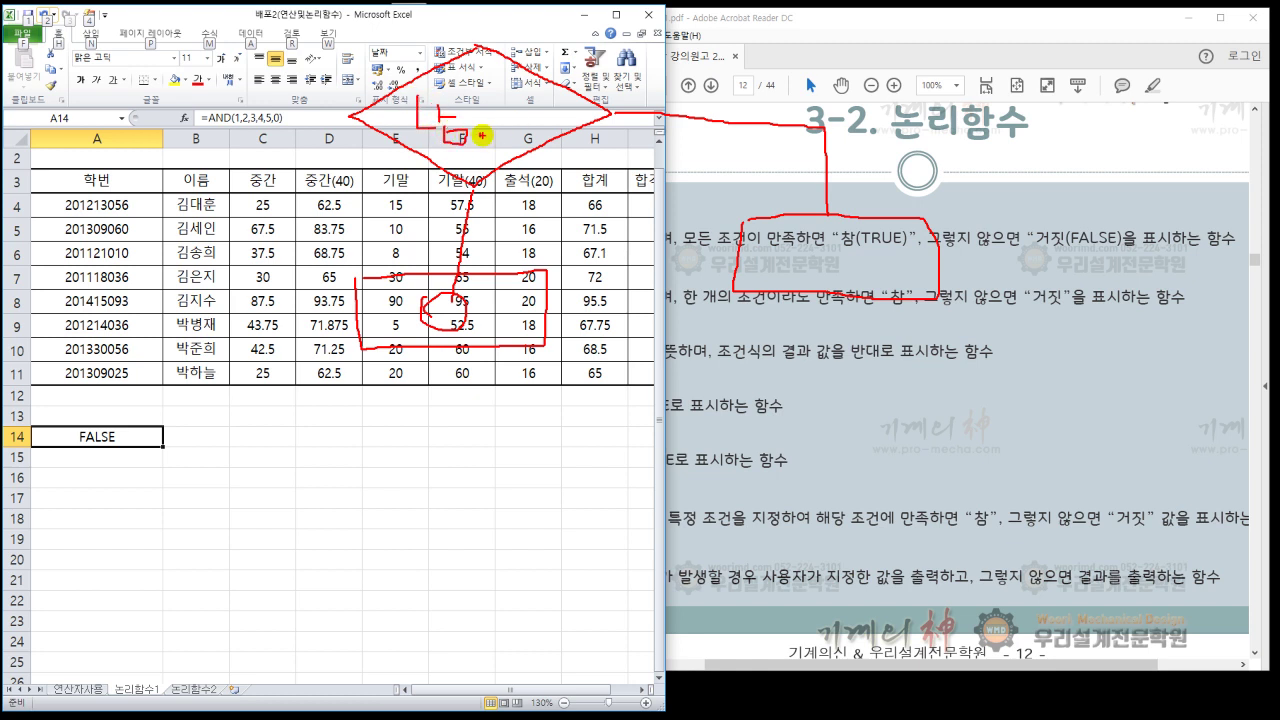
left_click_drag(478, 108, 490, 138)
left_click(492, 142)
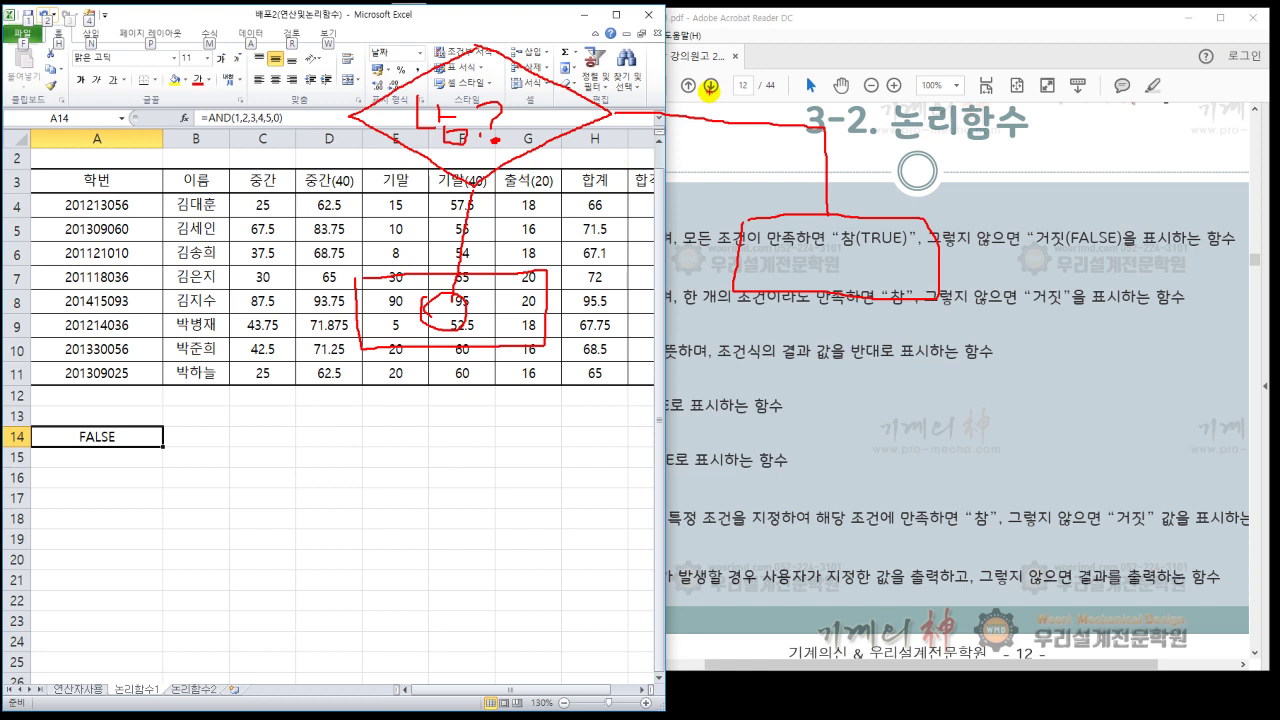
left_click_drag(722, 74, 724, 94)
mouse_move(500, 205)
left_mouse_down()
mouse_move(544, 205)
mouse_move(527, 235)
left_mouse_up()
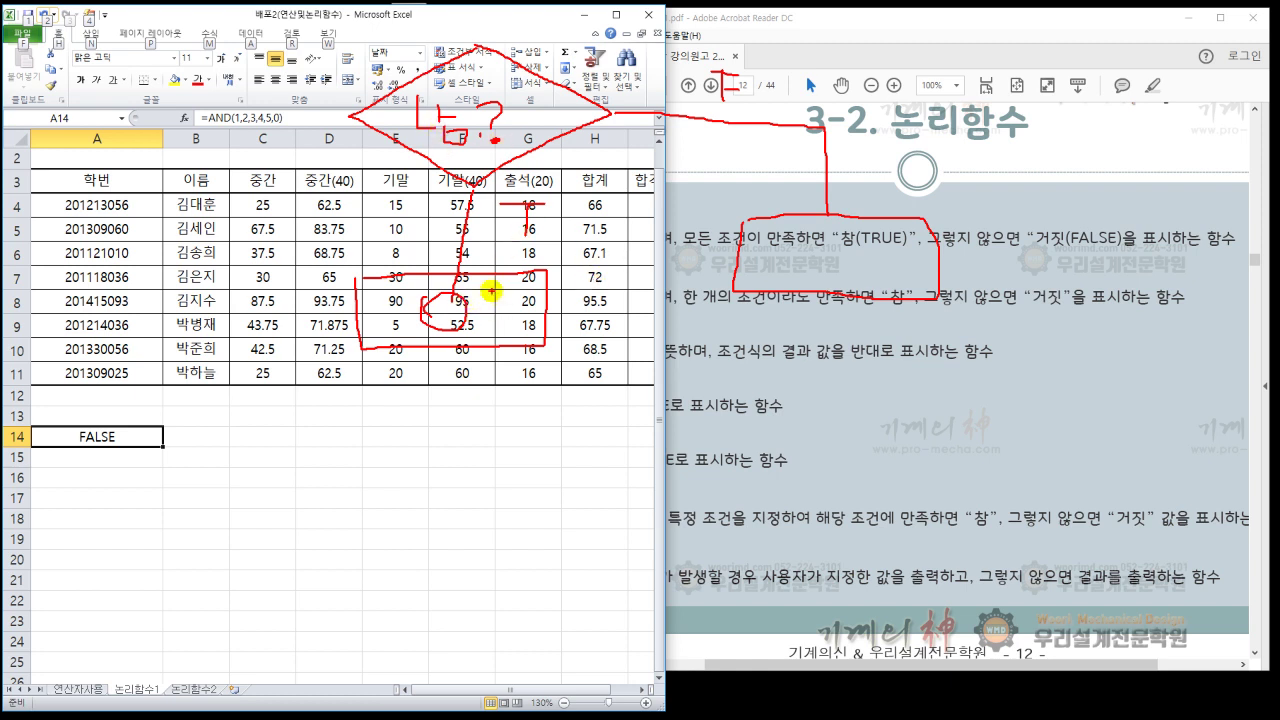
left_click_drag(487, 289, 514, 325)
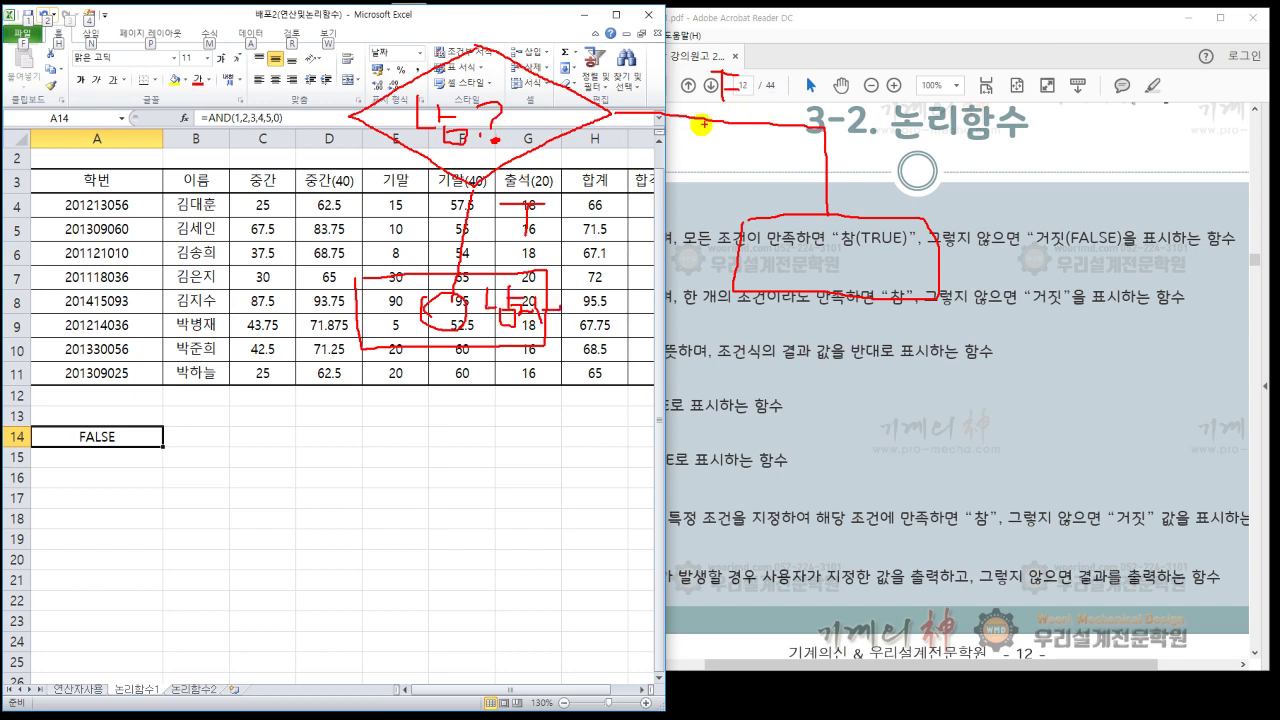
left_click_drag(806, 242, 822, 262)
mouse_move(824, 249)
left_mouse_down()
mouse_move(877, 267)
mouse_move(888, 249)
left_mouse_up()
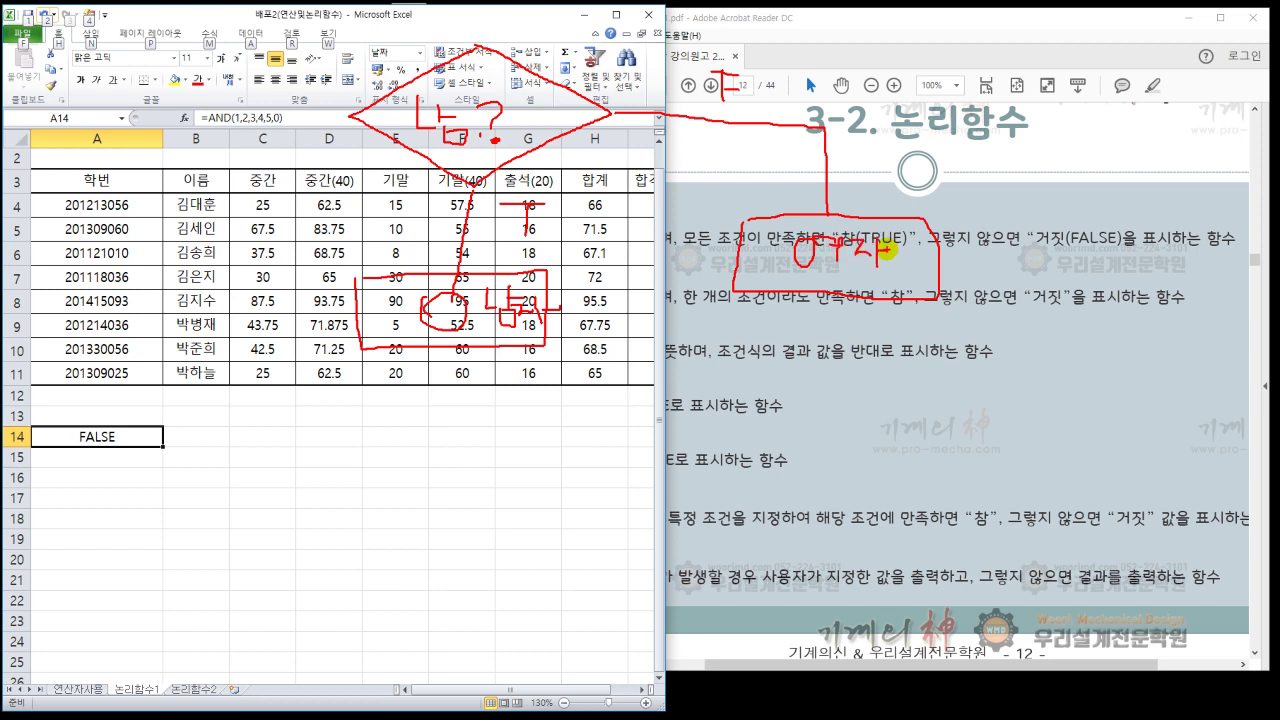
Step: Write 조건 above the decision diamond and draw arrows along its true and false branches
mouse_move(449, 27)
left_mouse_down()
mouse_move(455, 44)
mouse_move(530, 48)
left_mouse_up()
left_click_drag(533, 38, 547, 76)
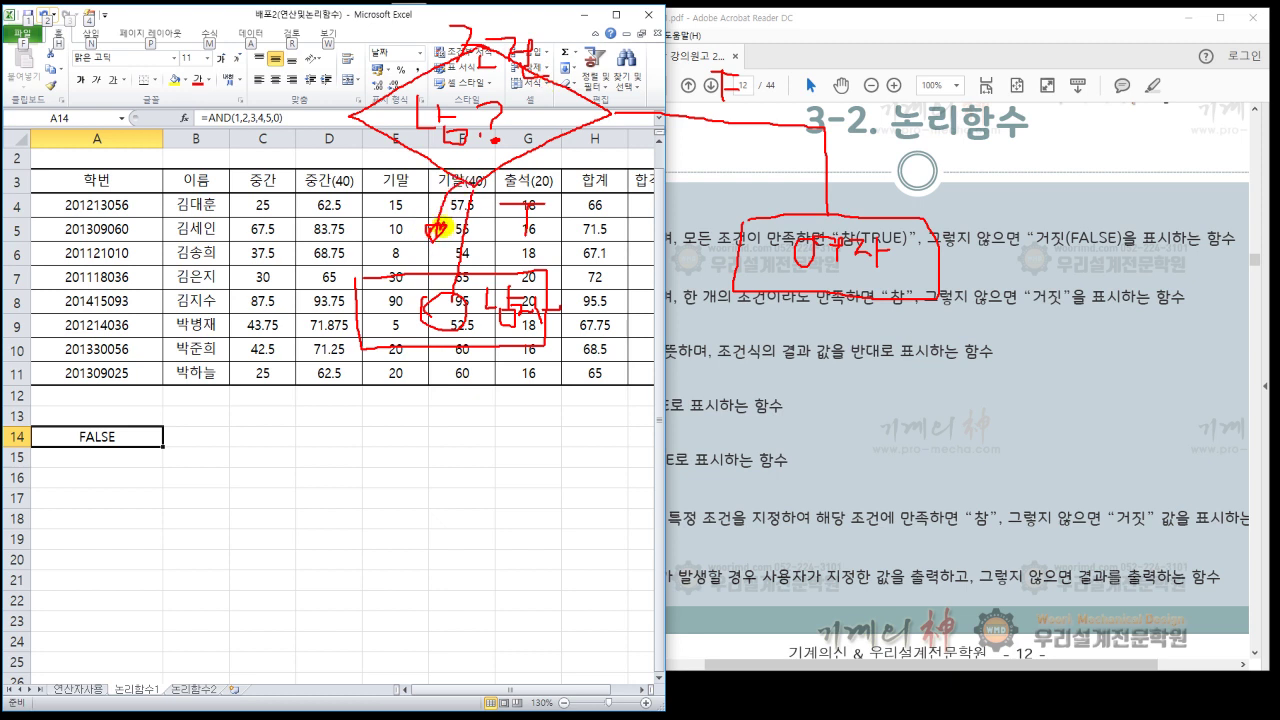
mouse_move(612, 76)
left_mouse_down()
mouse_move(765, 68)
mouse_move(754, 170)
left_mouse_up()
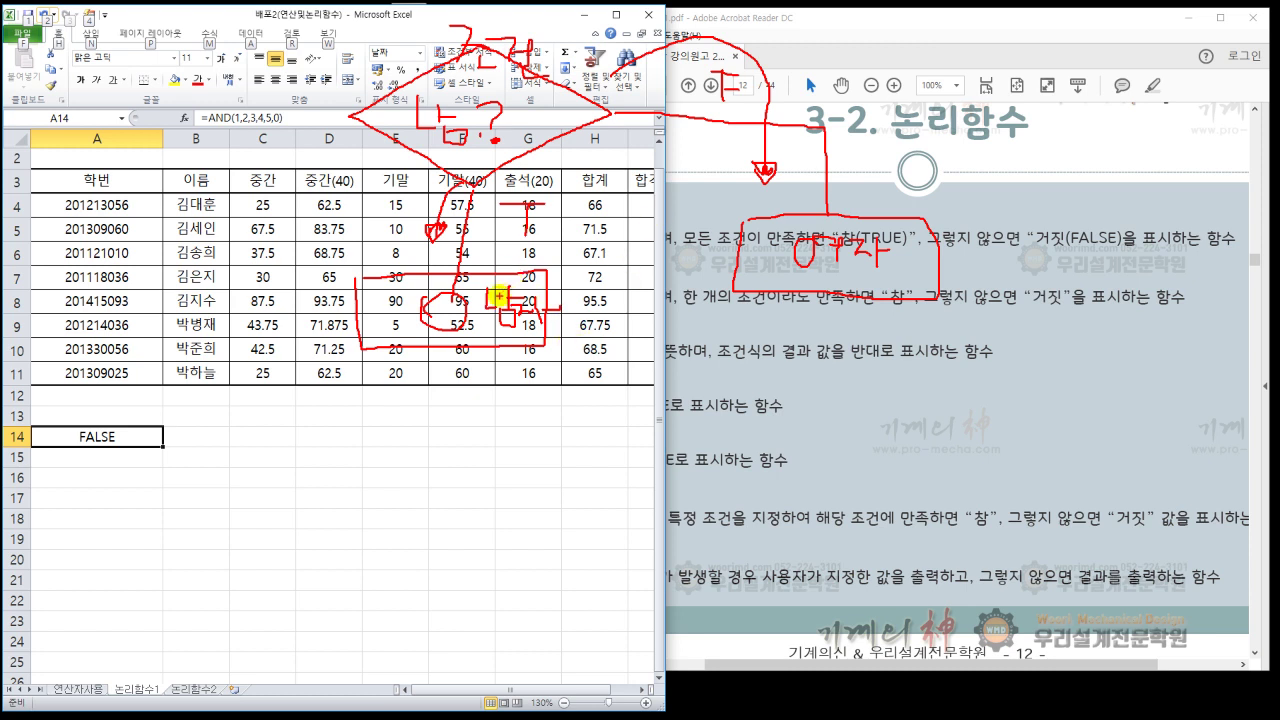
Step: Draw a second decision diamond over the 남자 box, write its condition inside, and add two outgoing branches
mouse_move(455, 275)
left_mouse_down()
mouse_move(340, 332)
mouse_move(355, 362)
mouse_move(452, 423)
mouse_move(605, 328)
mouse_move(455, 286)
left_mouse_up()
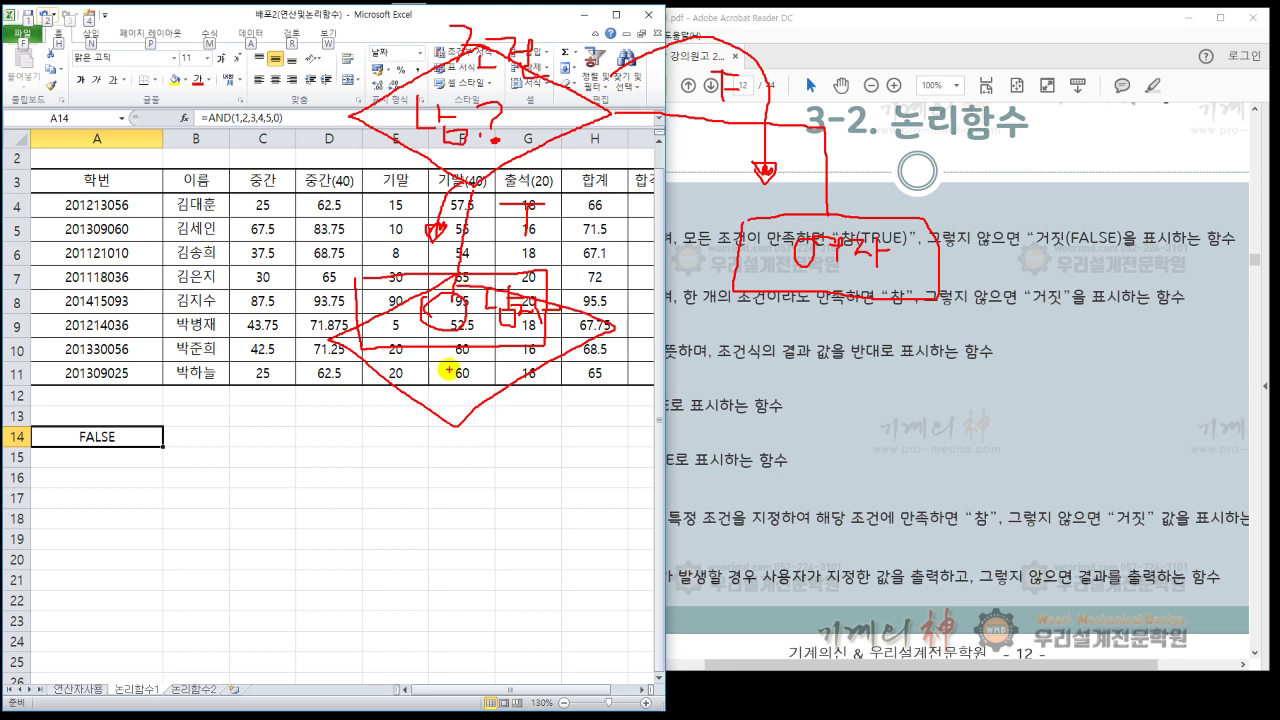
left_click(395, 335)
mouse_move(437, 341)
left_mouse_down()
mouse_move(472, 338)
mouse_move(470, 358)
left_mouse_up()
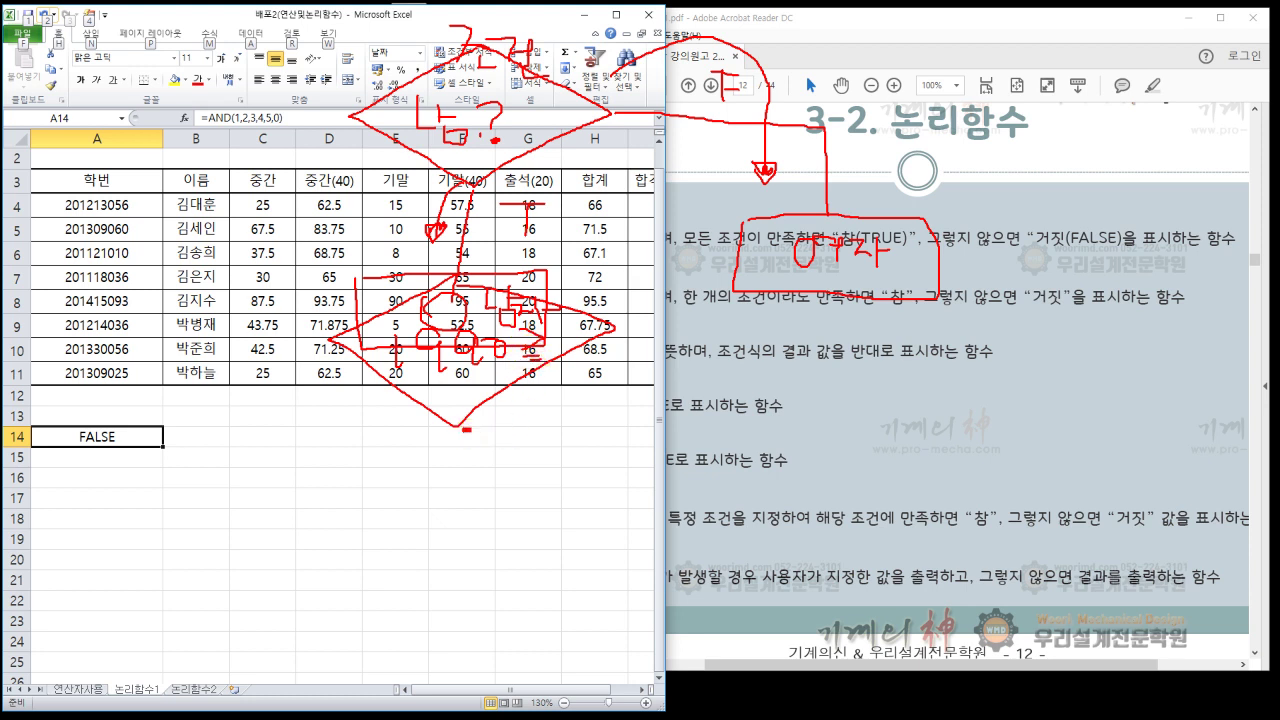
mouse_move(600, 325)
left_mouse_down()
mouse_move(756, 325)
mouse_move(819, 366)
mouse_move(818, 403)
left_mouse_up()
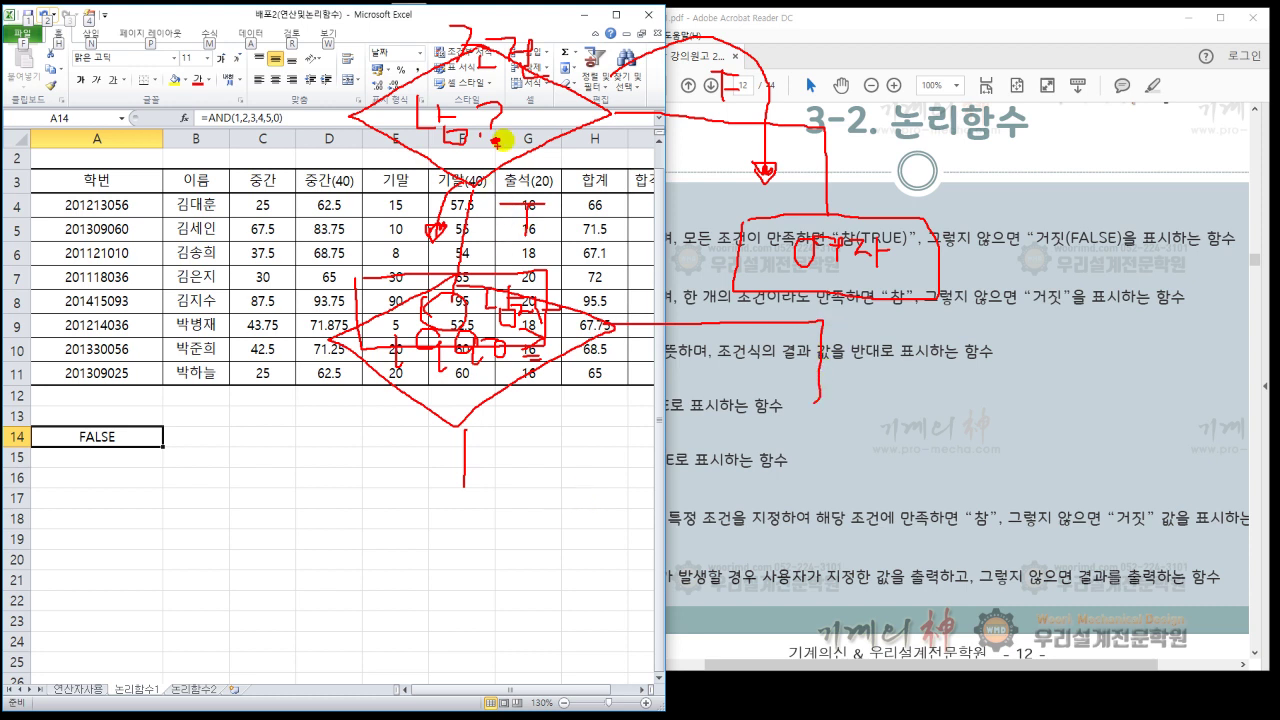
Step: Circle both decision diamonds and trace over the branches and the 여자 box to emphasise the nested condition flow
mouse_move(572, 124)
left_mouse_down()
mouse_move(440, 166)
mouse_move(541, 87)
mouse_move(545, 112)
left_mouse_up()
mouse_move(468, 178)
left_mouse_down()
mouse_move(508, 212)
mouse_move(472, 245)
mouse_move(515, 263)
left_mouse_up()
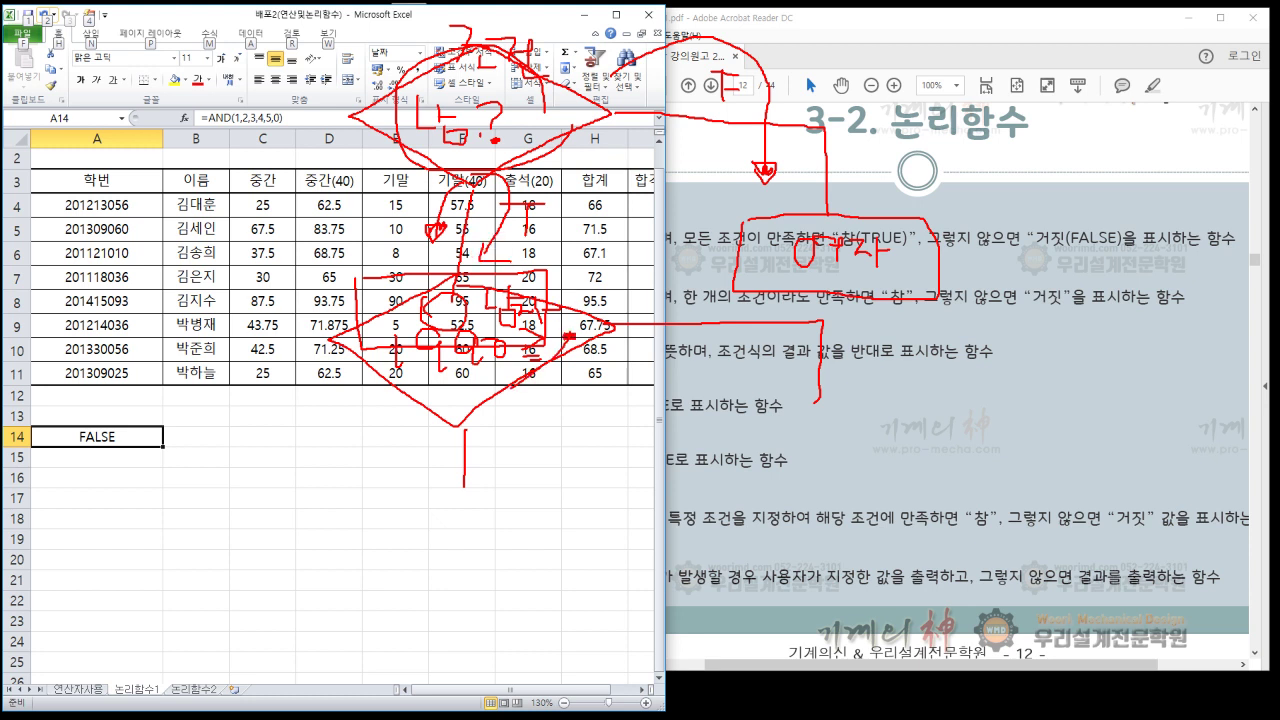
mouse_move(395, 333)
left_mouse_down()
mouse_move(499, 298)
mouse_move(533, 369)
left_mouse_up()
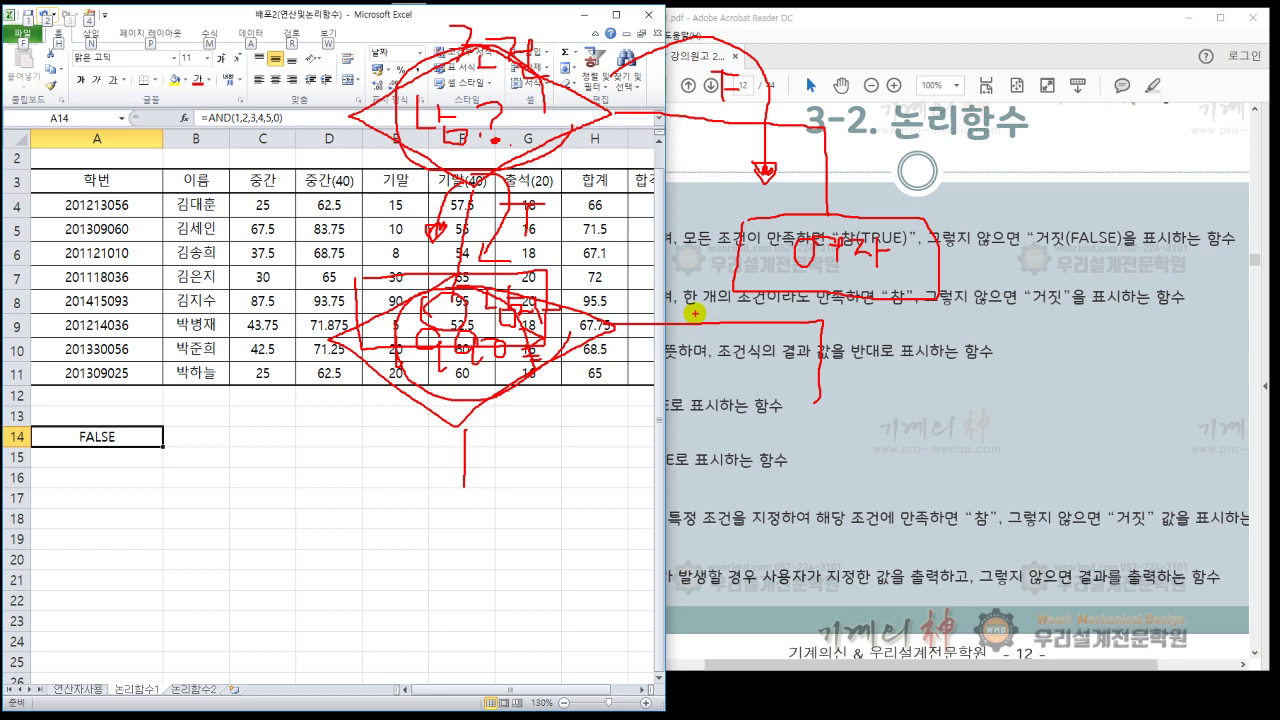
mouse_move(612, 40)
left_mouse_down()
mouse_move(423, 14)
mouse_move(365, 168)
mouse_move(460, 338)
mouse_move(610, 216)
mouse_move(754, 325)
mouse_move(935, 160)
mouse_move(636, 30)
mouse_move(595, 35)
left_mouse_up()
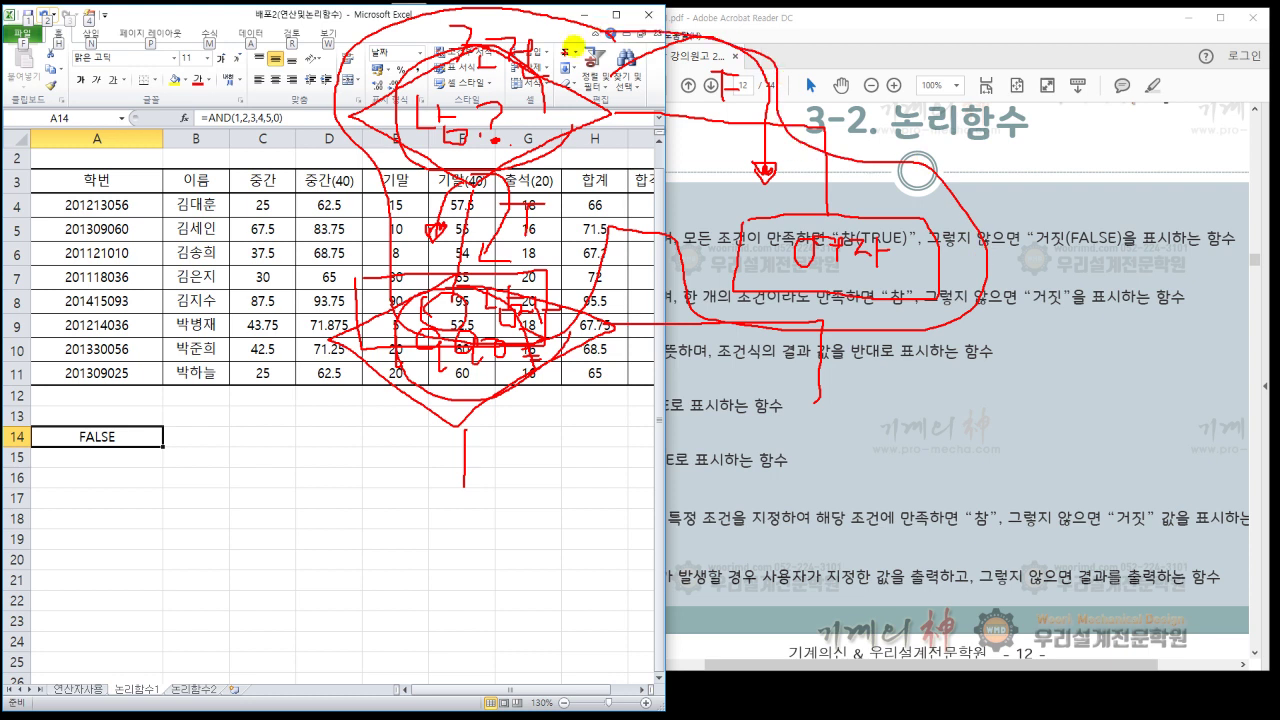
mouse_move(484, 48)
left_mouse_down()
mouse_move(385, 122)
mouse_move(570, 95)
mouse_move(478, 160)
left_mouse_up()
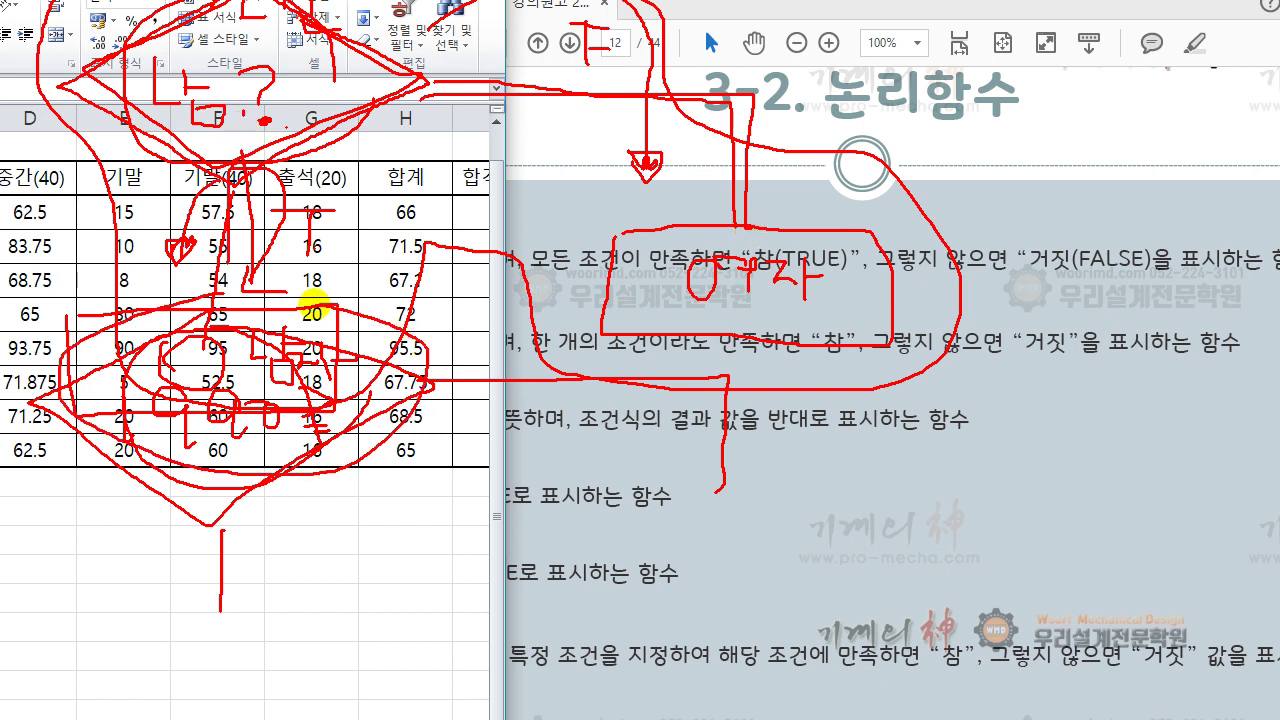
mouse_move(730, 118)
left_mouse_down()
mouse_move(728, 194)
mouse_move(690, 211)
mouse_move(660, 376)
mouse_move(935, 295)
mouse_move(705, 190)
left_mouse_up()
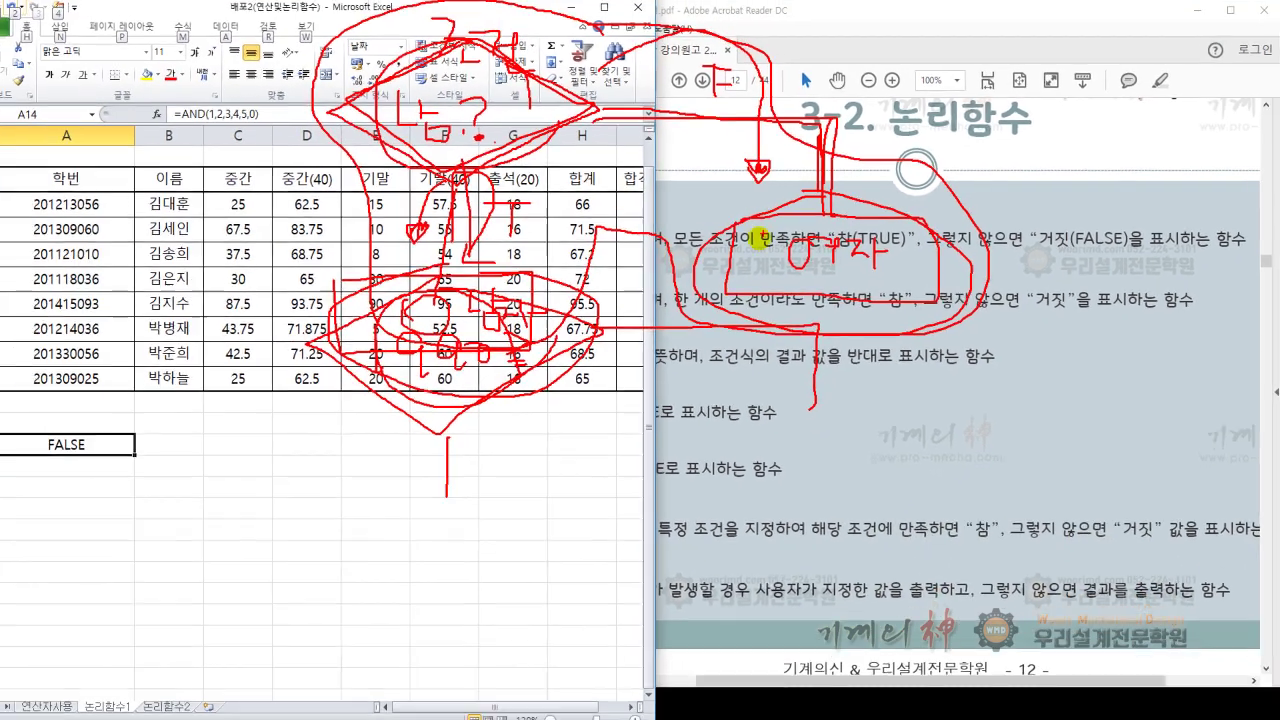
Step: Clear the drawn flowchart, widen the worksheet window to show the 합격여부 column, and delete the AND formula from A14
key("Escape")
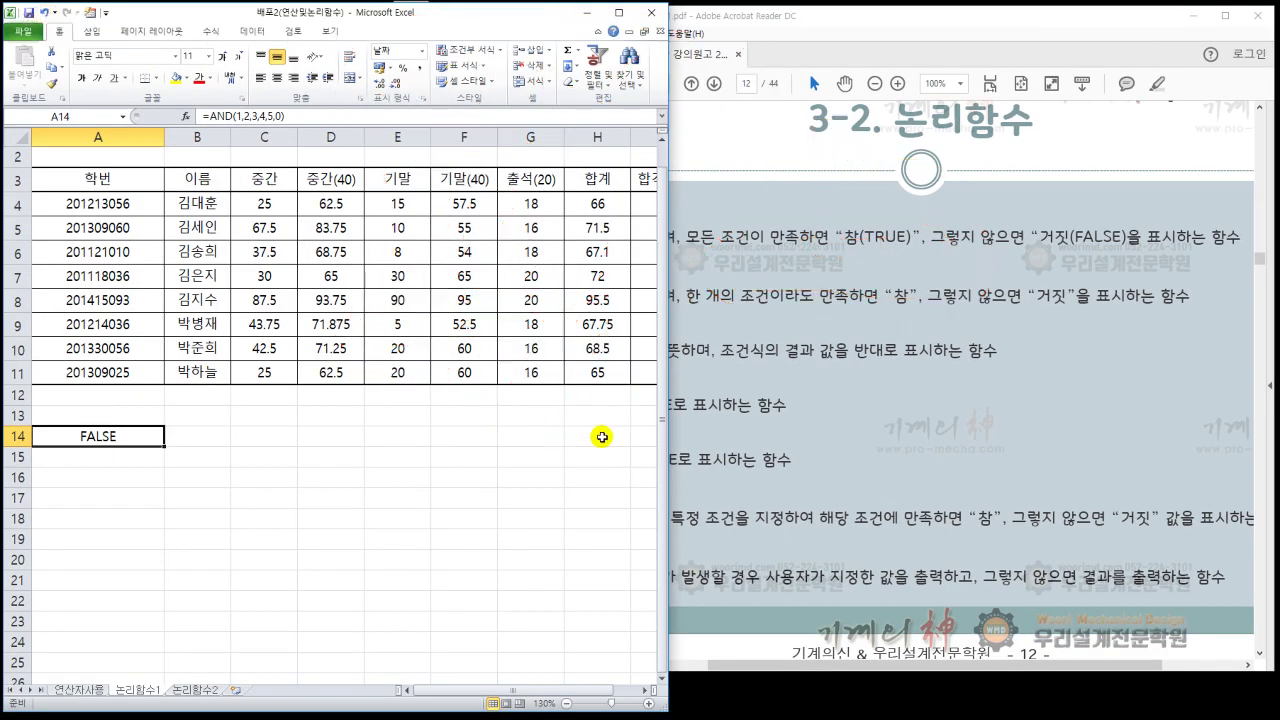
left_click_drag(667, 437, 825, 432)
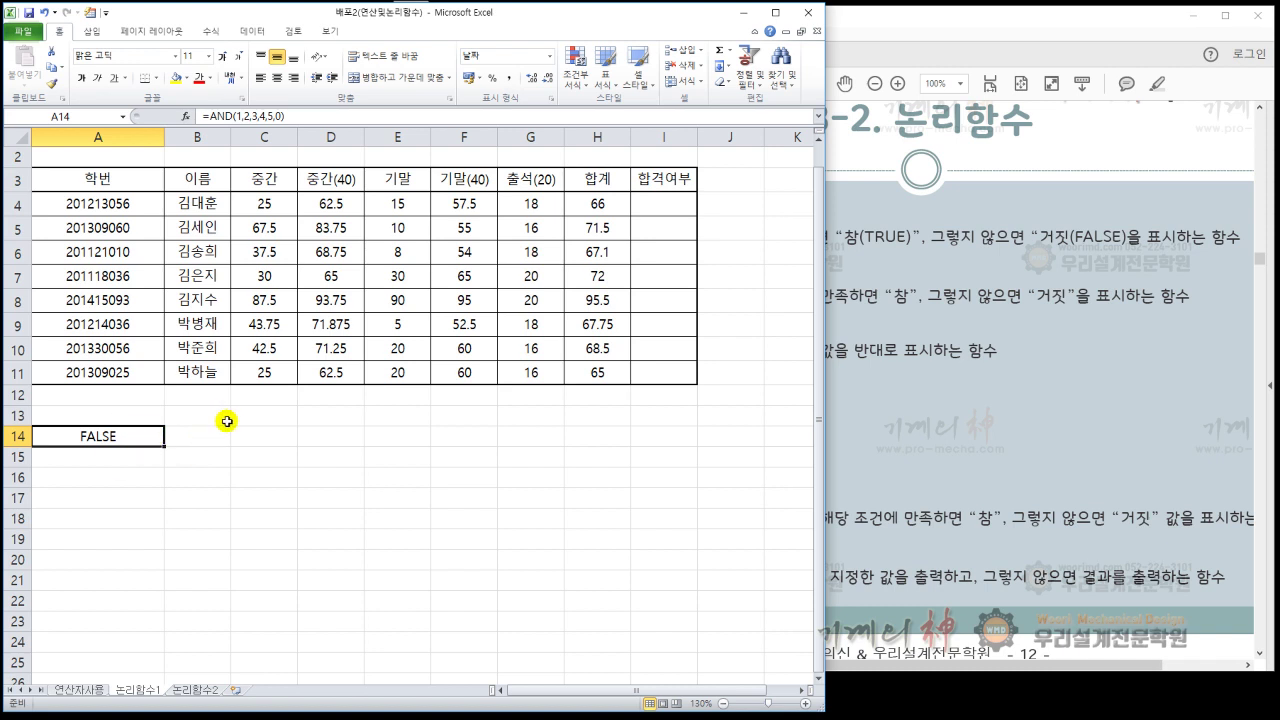
key("Delete")
left_click(520, 452)
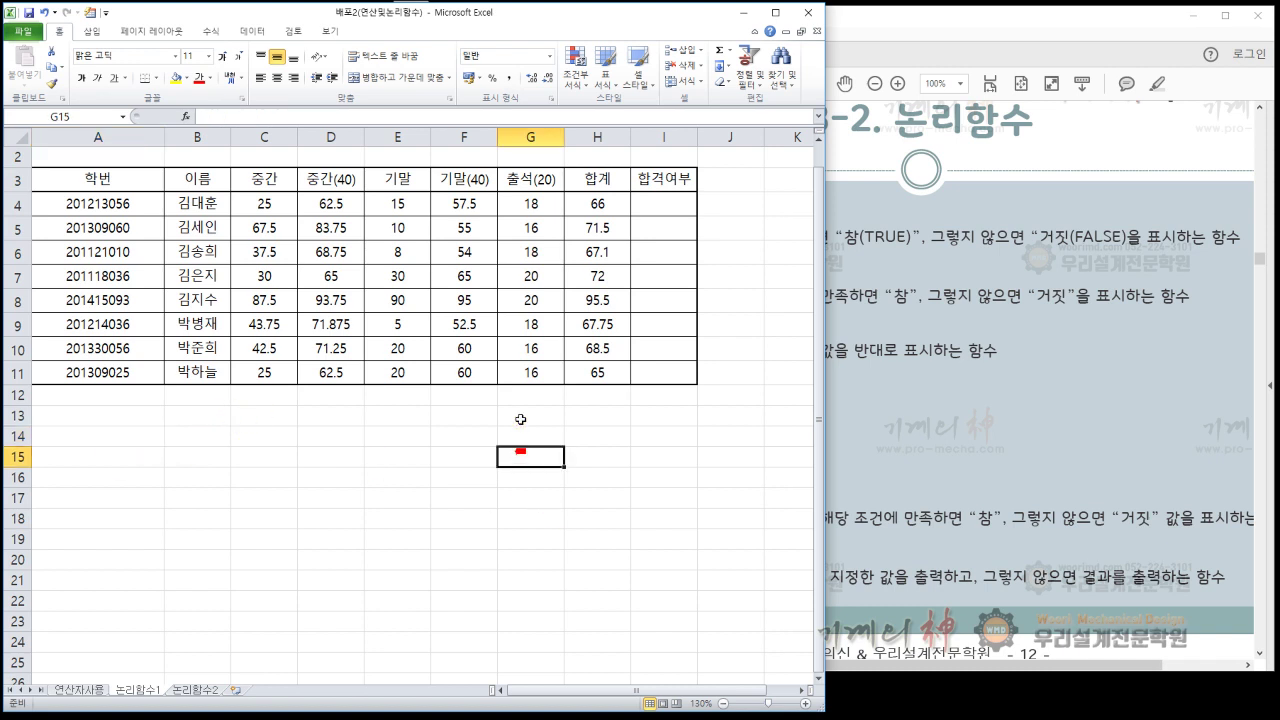
Step: Select cell I4, switch to the PDF in Acrobat Reader and go to the 컴퓨터활용 성적 exercise on page 13
left_click(650, 205)
left_click(963, 464)
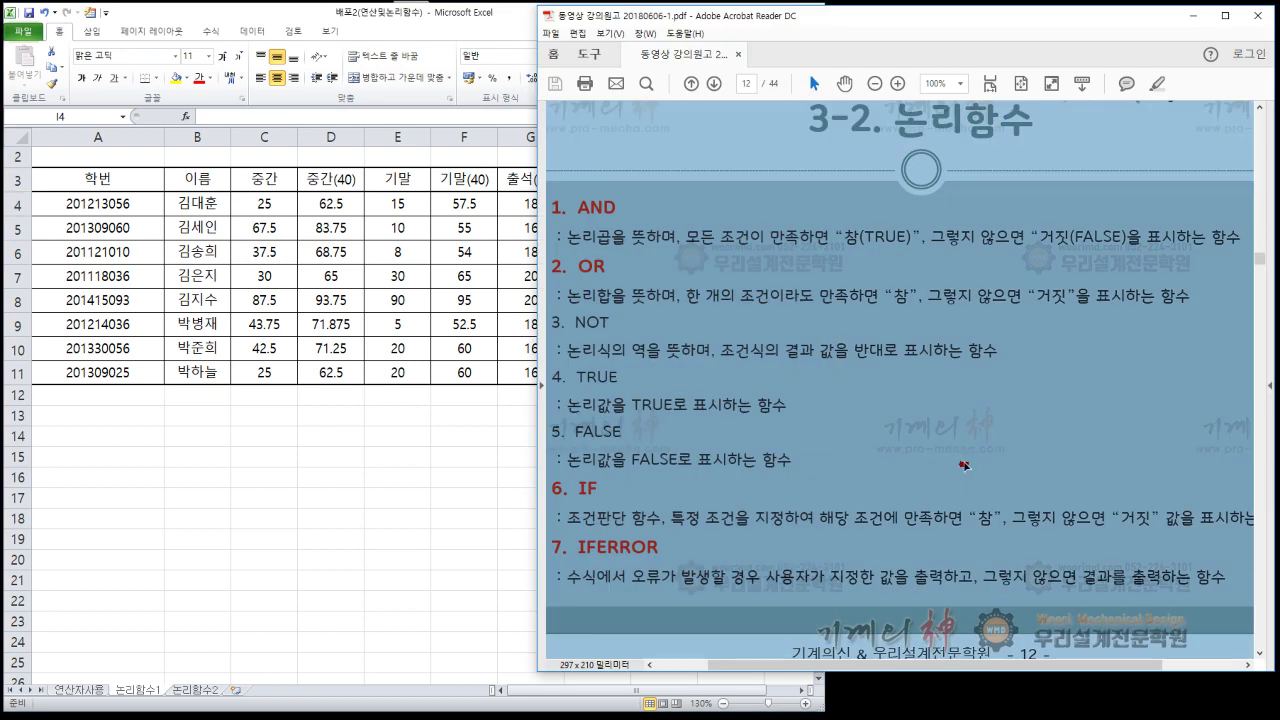
scroll(906, 440, "down", 5)
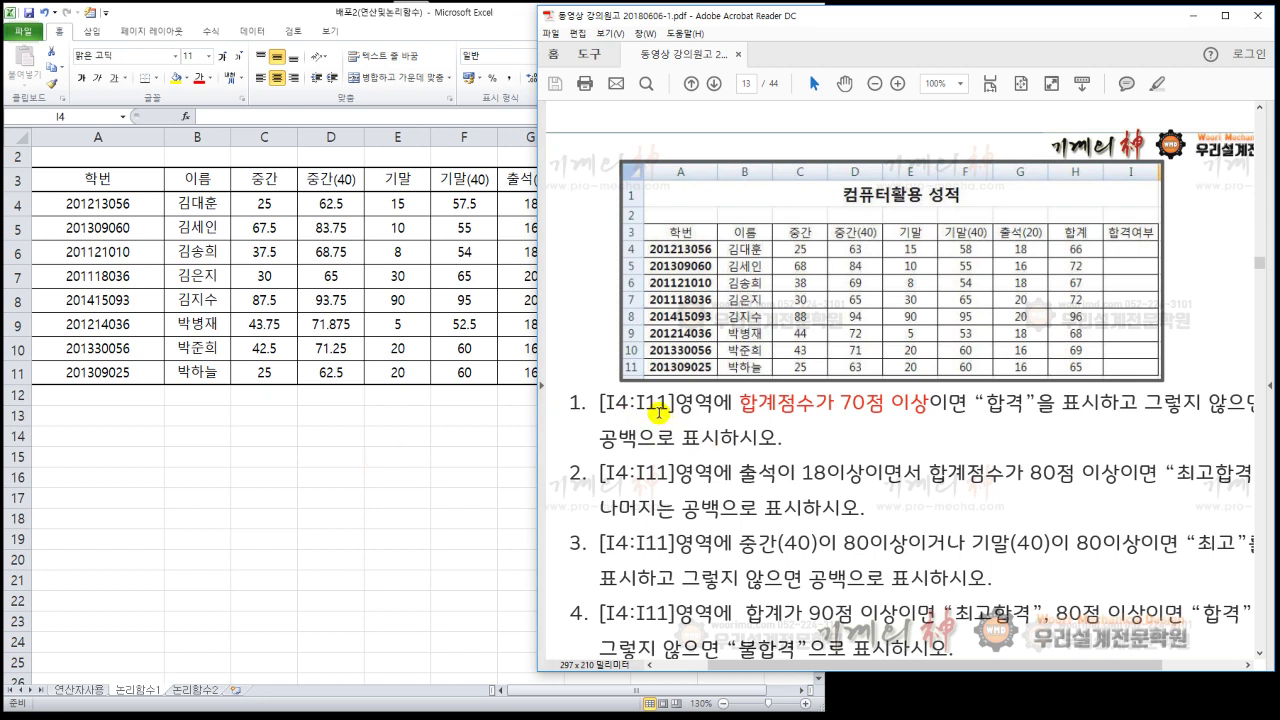
Step: Switch to Excel, zoom the sheet to 115%, and narrow column A and the window so the exercise text stays readable alongside
left_click(441, 511)
scroll(446, 494, "down", 1)
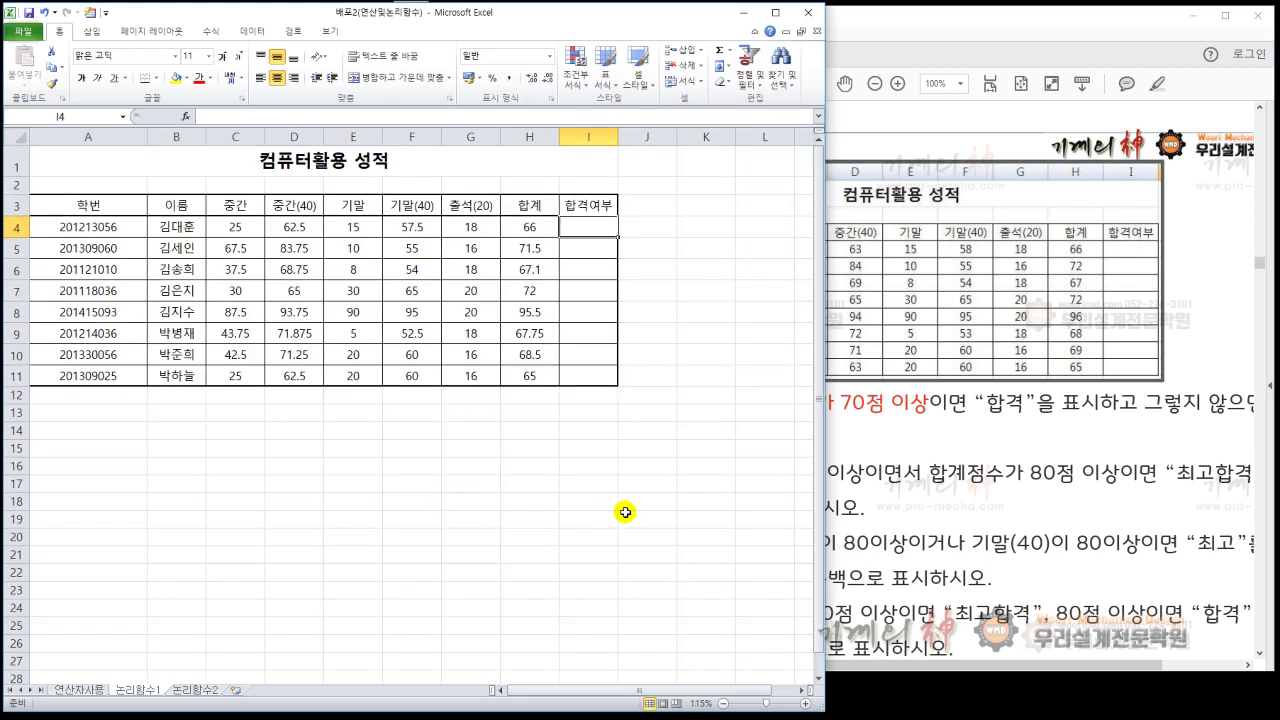
left_click_drag(825, 484, 612, 478)
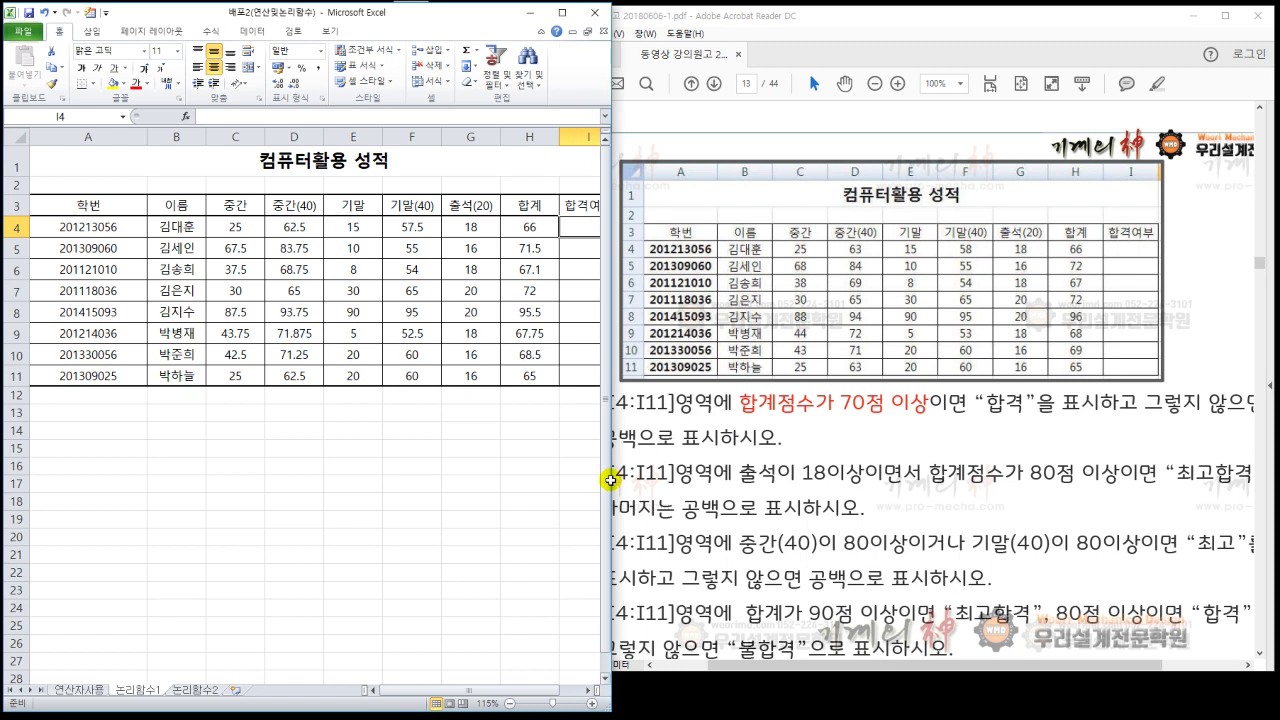
left_click_drag(147, 144, 108, 142)
left_click(468, 498)
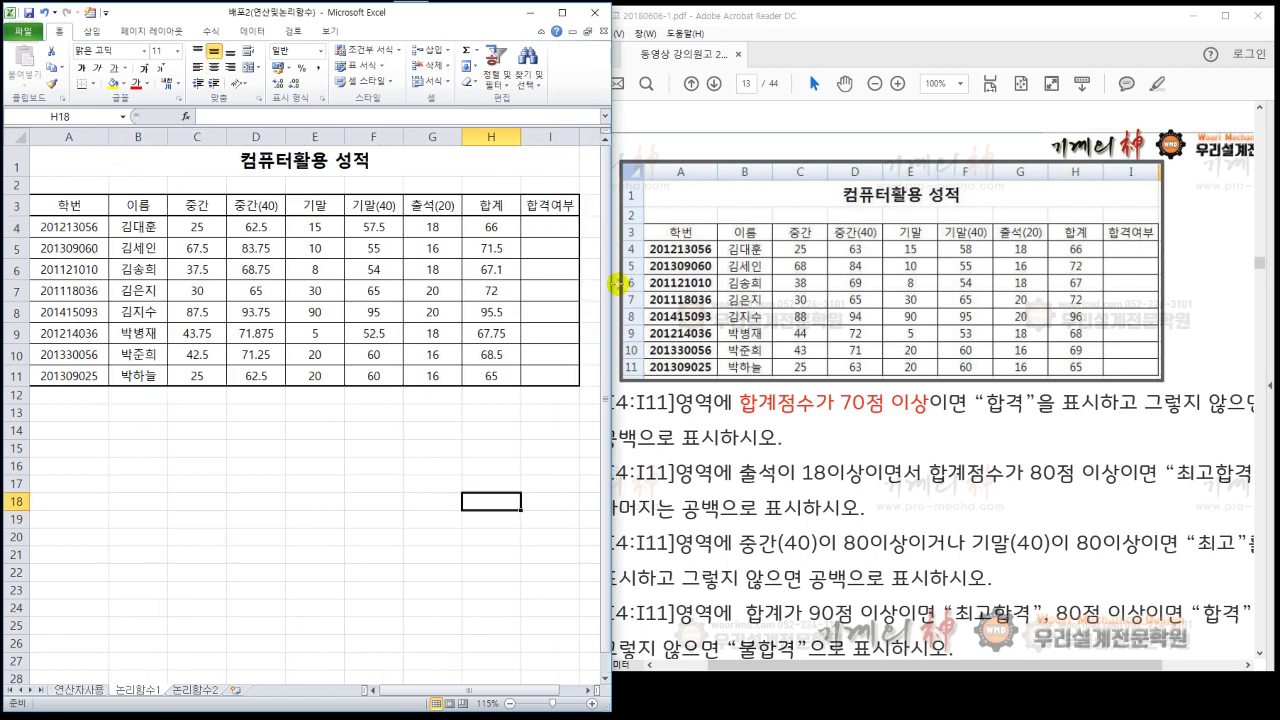
left_click_drag(612, 280, 597, 280)
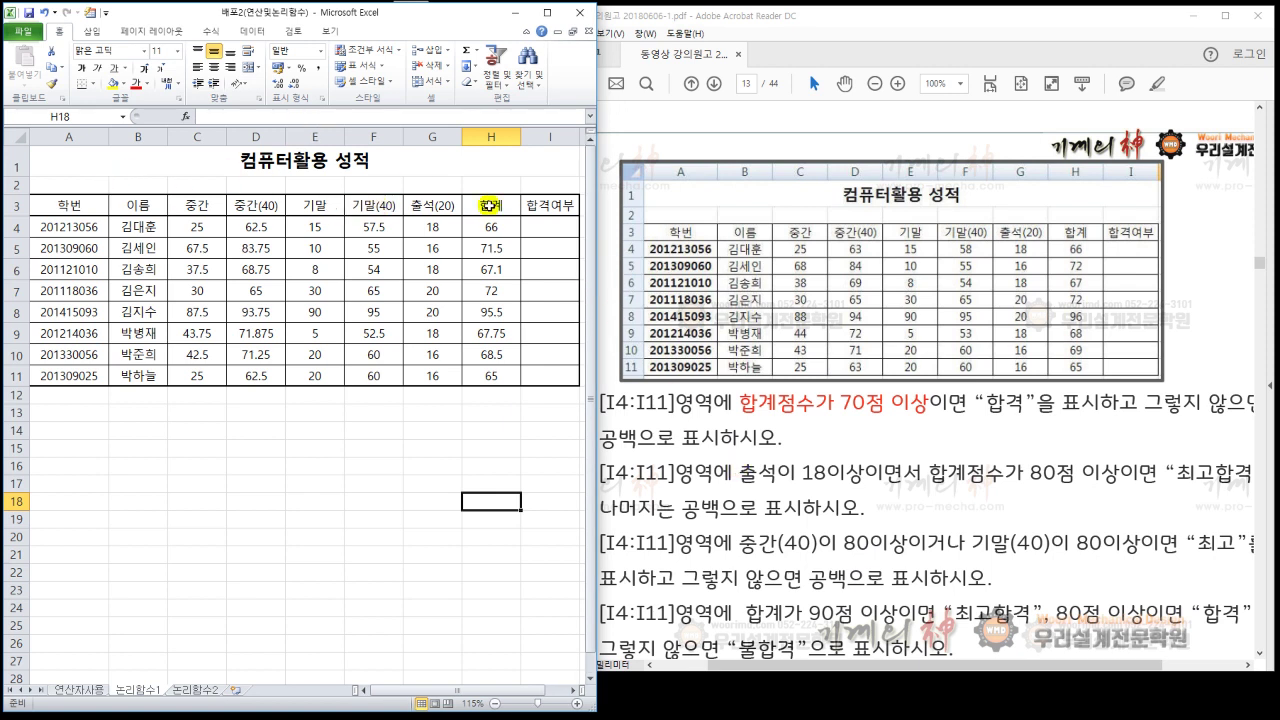
Step: Point out the 합격여부 range I4:I11 that exercise 1 refers to by selecting it, and deselect it
left_click(545, 229)
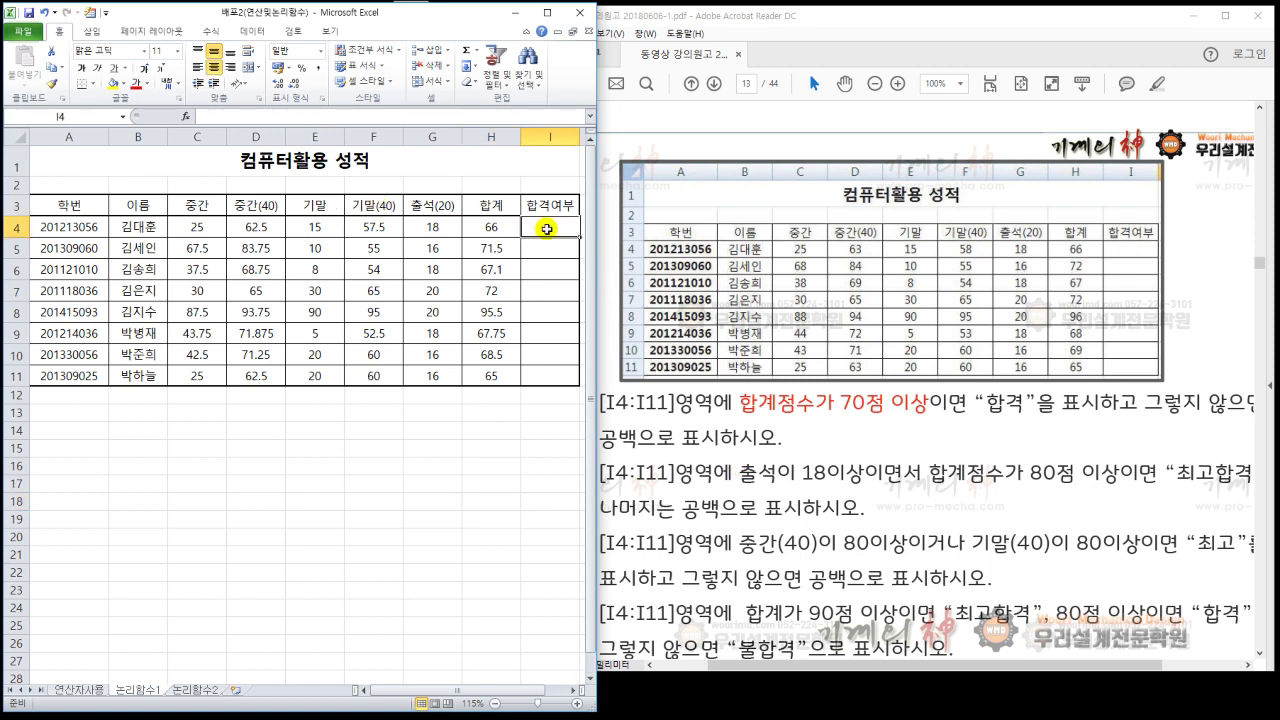
left_click_drag(548, 231, 545, 377)
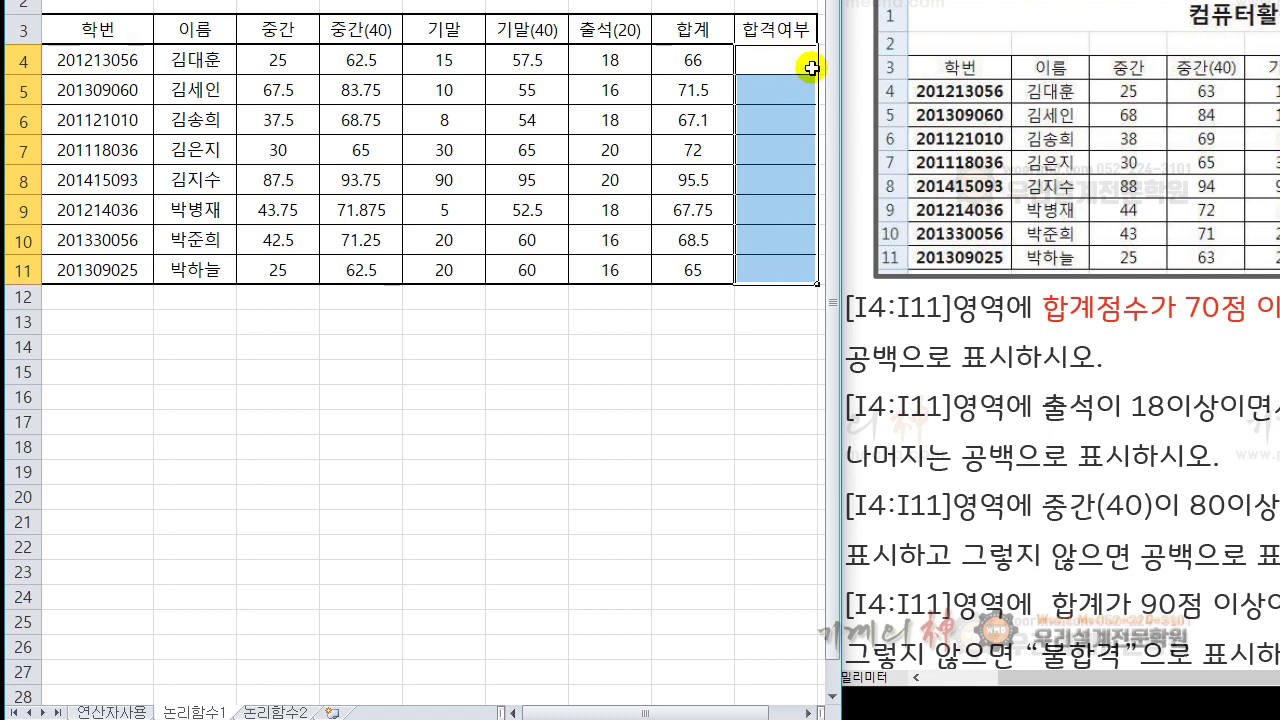
left_click(704, 405)
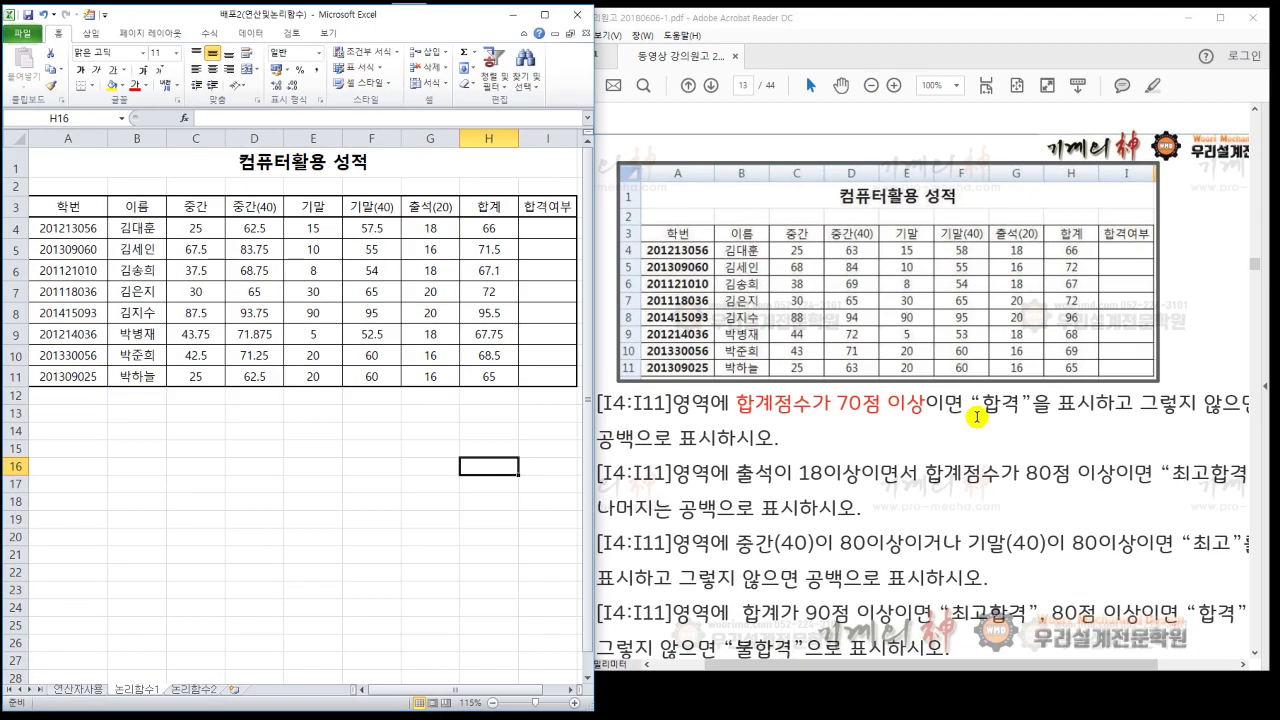
Step: Mark up exercise 1 in red: box 합계점수가 70점 이상, circle 합격, and draw an arrow from the condition to its result
key("alt+2")
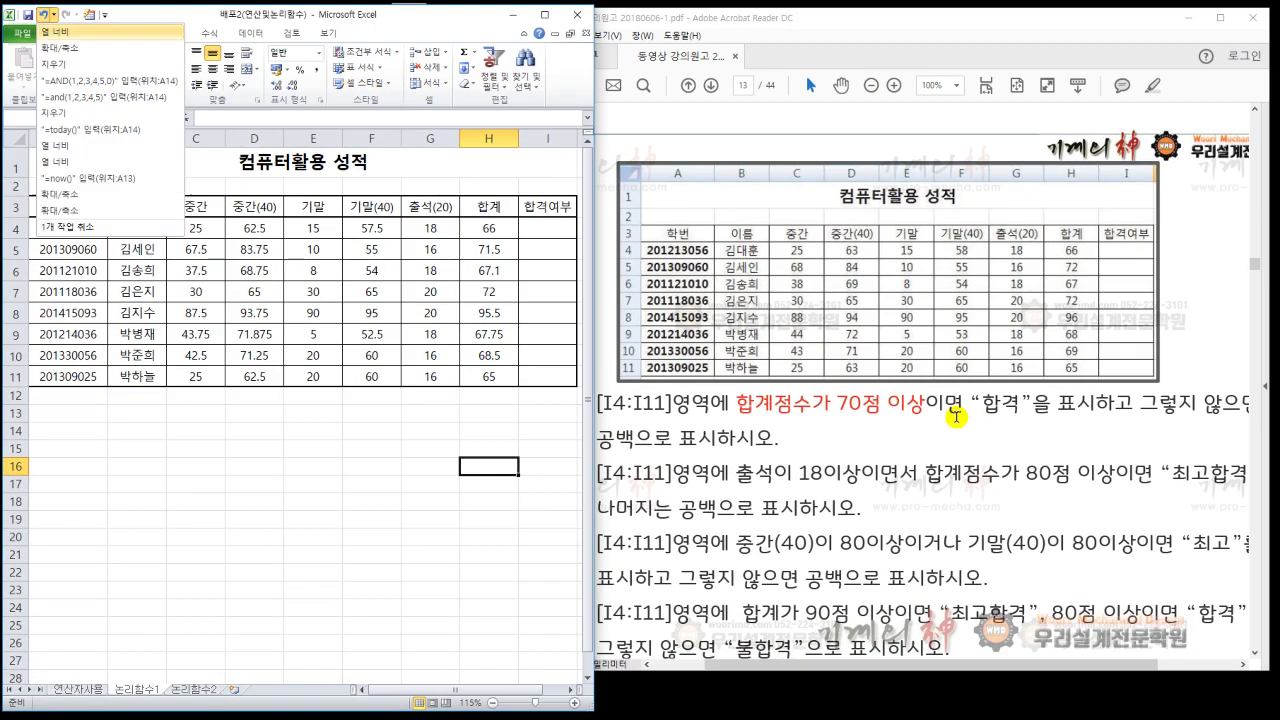
mouse_move(734, 392)
left_mouse_down()
mouse_move(734, 424)
mouse_move(840, 430)
mouse_move(911, 400)
mouse_move(877, 350)
mouse_move(698, 343)
left_mouse_up()
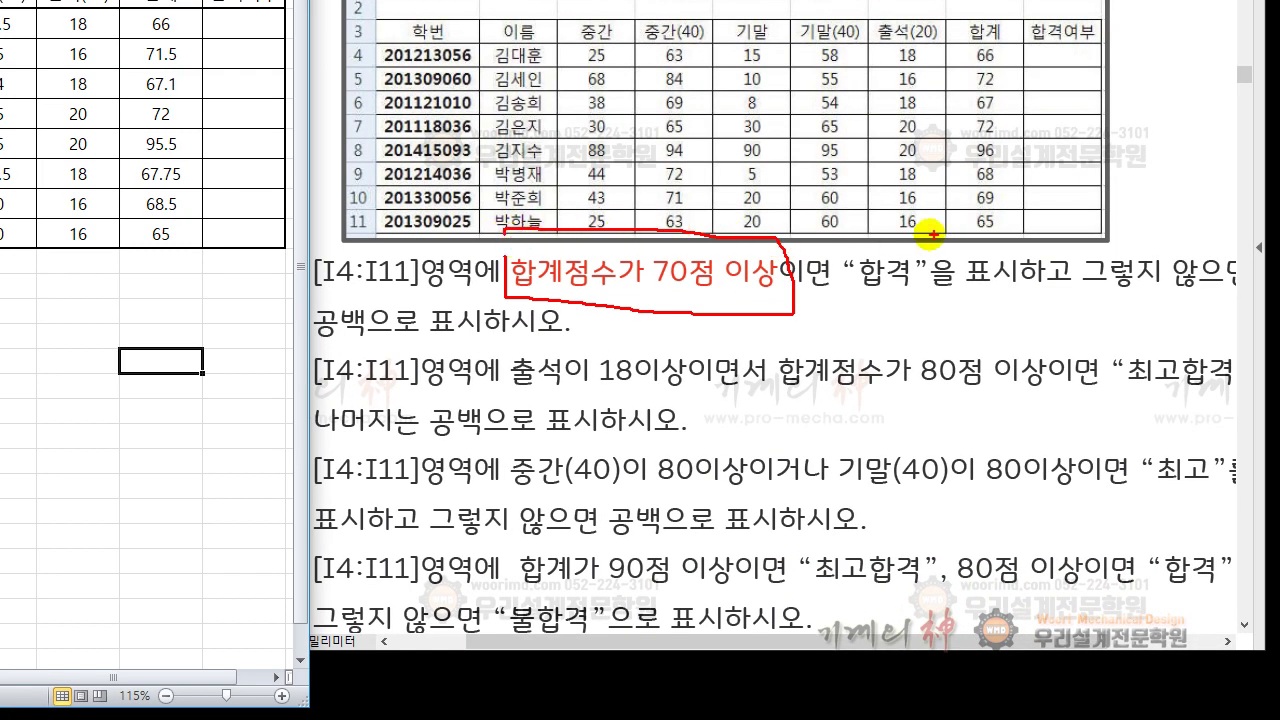
left_click(918, 279)
mouse_move(880, 280)
left_mouse_down()
mouse_move(905, 245)
mouse_move(860, 285)
left_mouse_up()
mouse_move(728, 222)
left_mouse_down()
mouse_move(752, 175)
mouse_move(820, 178)
mouse_move(862, 217)
mouse_move(849, 214)
mouse_move(870, 207)
left_mouse_up()
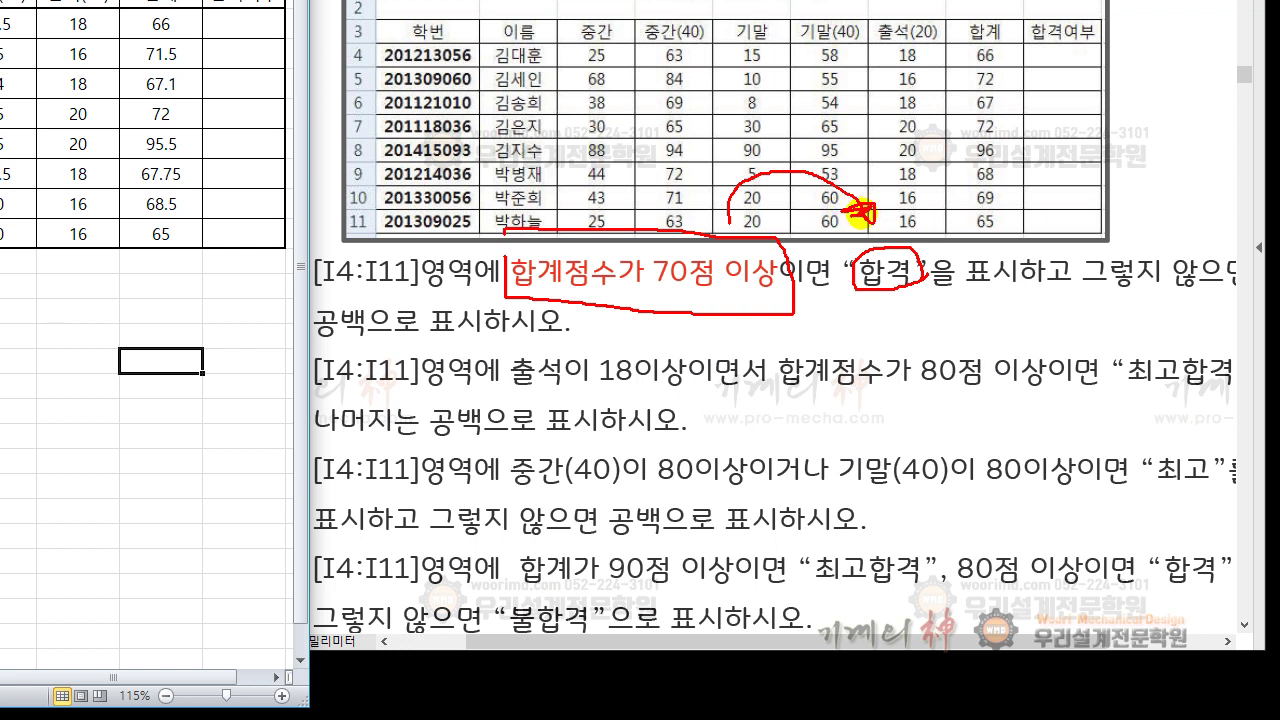
mouse_move(1184, 285)
left_mouse_down()
mouse_move(1078, 283)
mouse_move(1208, 286)
left_mouse_up()
mouse_move(720, 203)
left_mouse_down()
mouse_move(703, 163)
mouse_move(475, 112)
mouse_move(372, 240)
mouse_move(347, 300)
mouse_move(371, 295)
mouse_move(340, 288)
mouse_move(350, 298)
left_mouse_up()
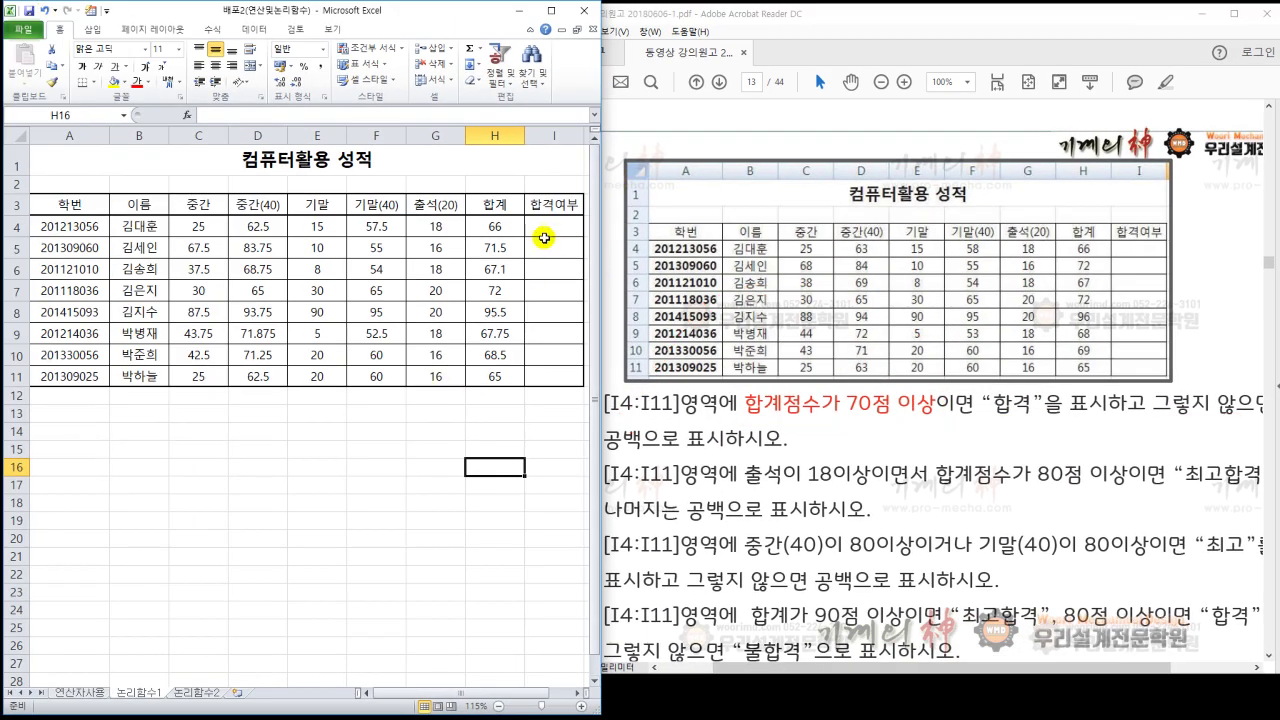
Step: Start an =if formula in cell I4, widening the worksheet window to make room for it
left_click(543, 229)
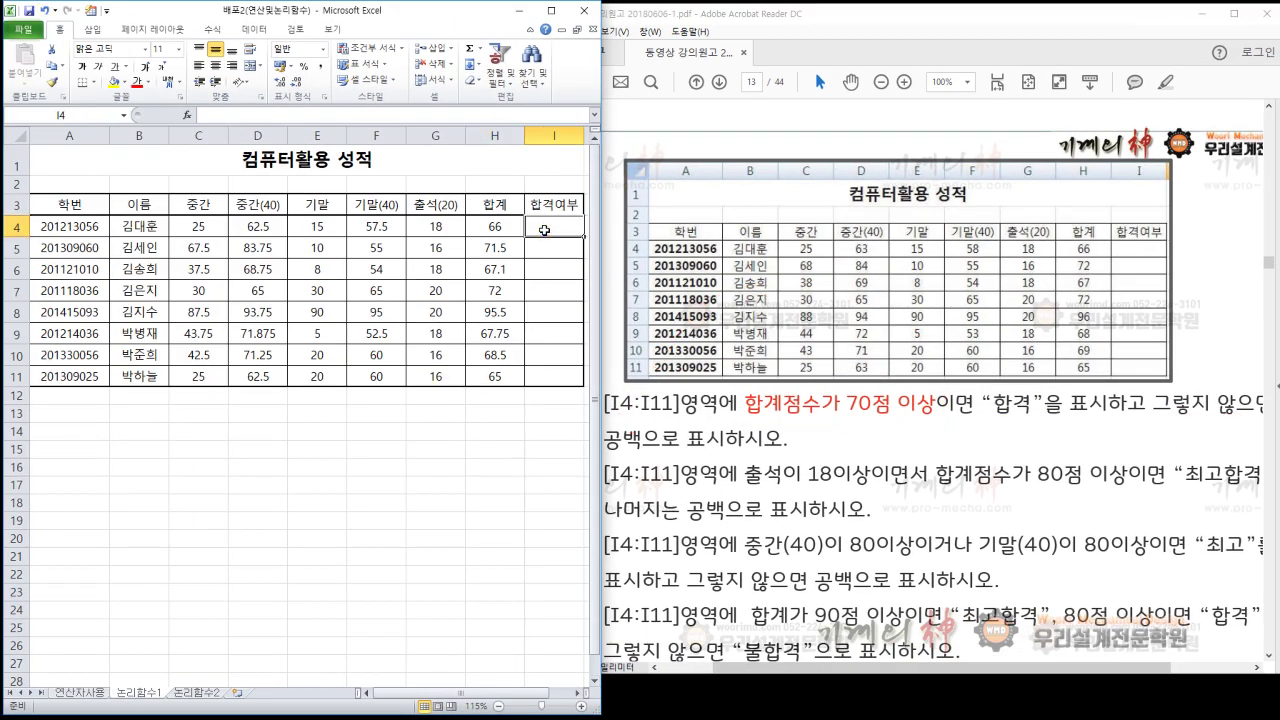
type("=")
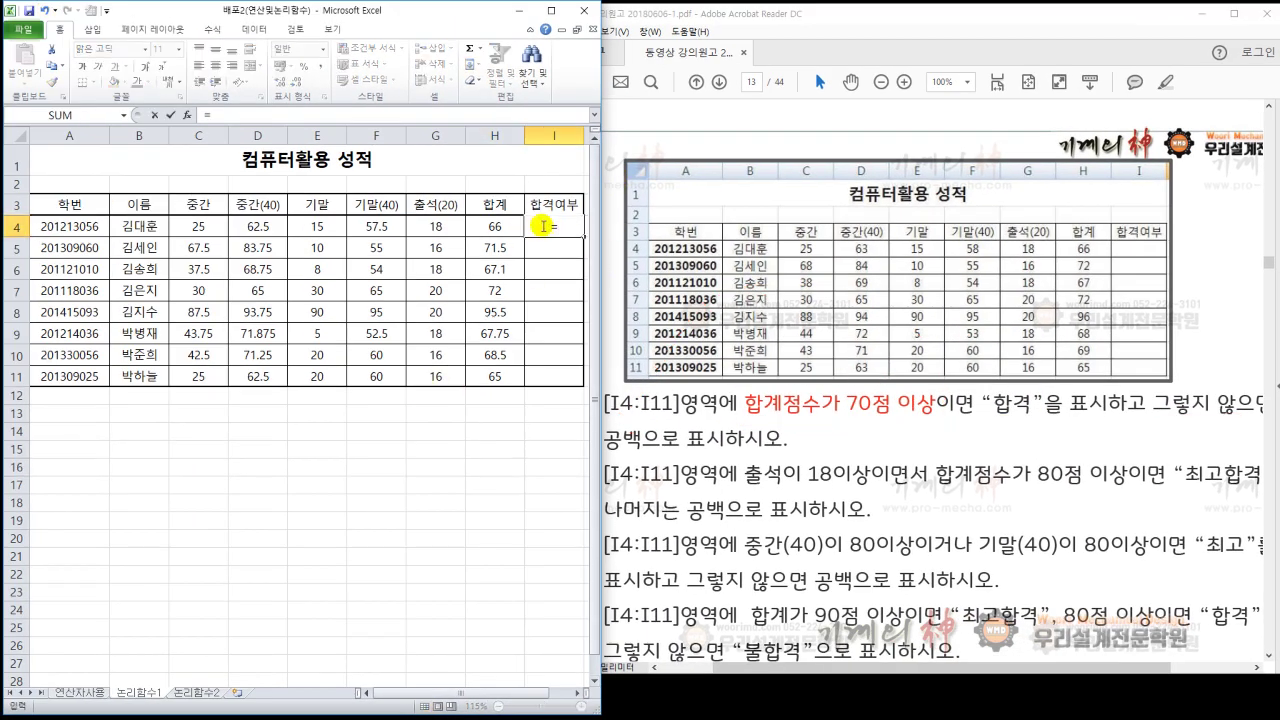
left_click_drag(604, 246, 668, 248)
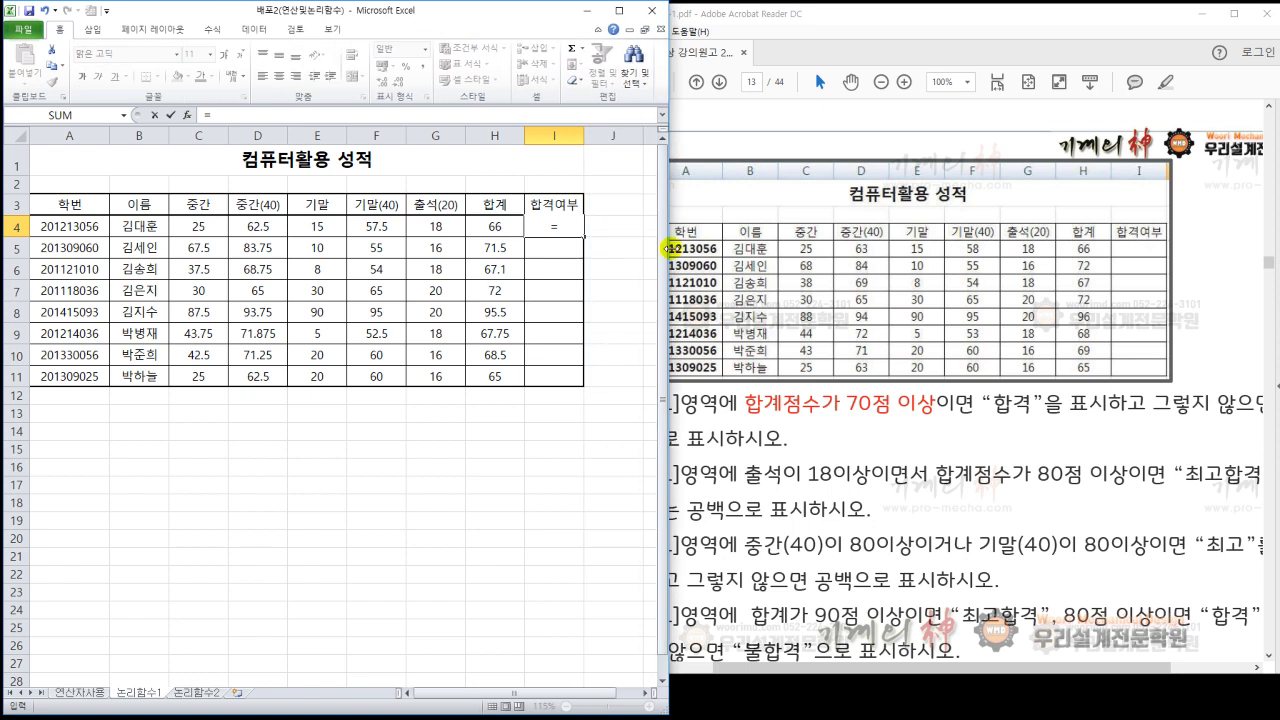
type("if")
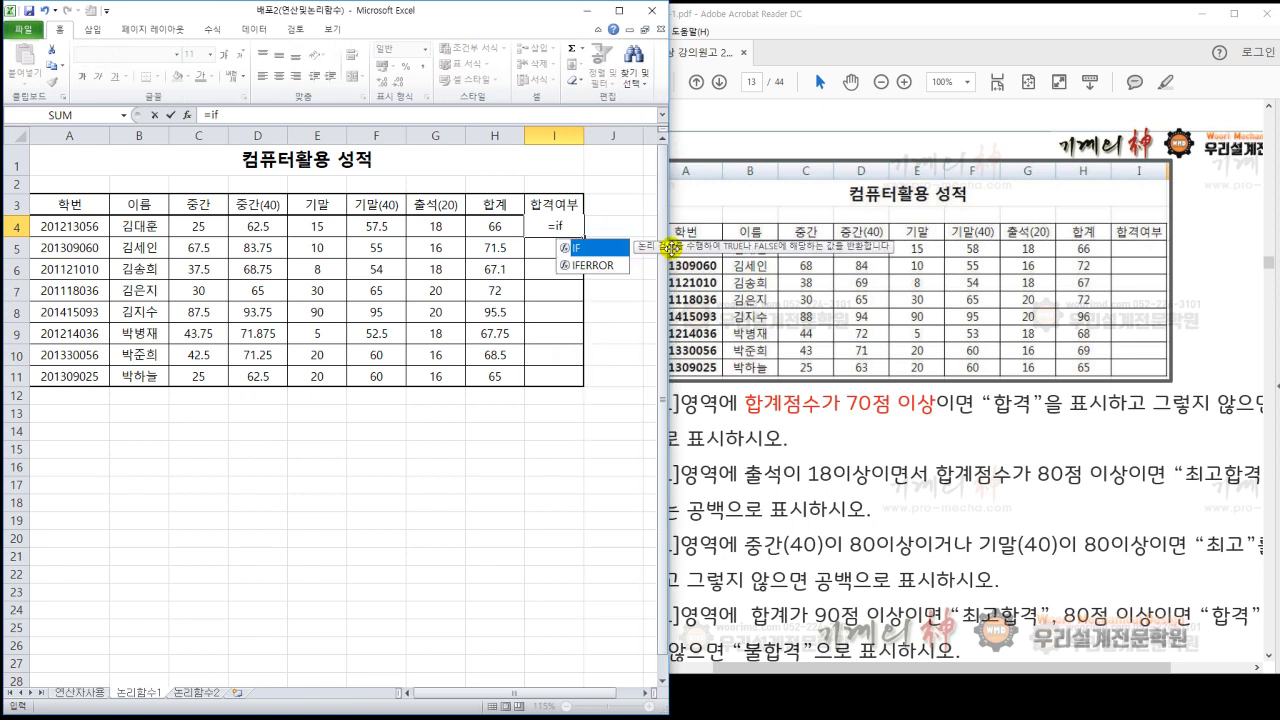
Step: Shorten the entry in I4 to =i and browse the suggested functions, returning to IF
key("BackSpace")
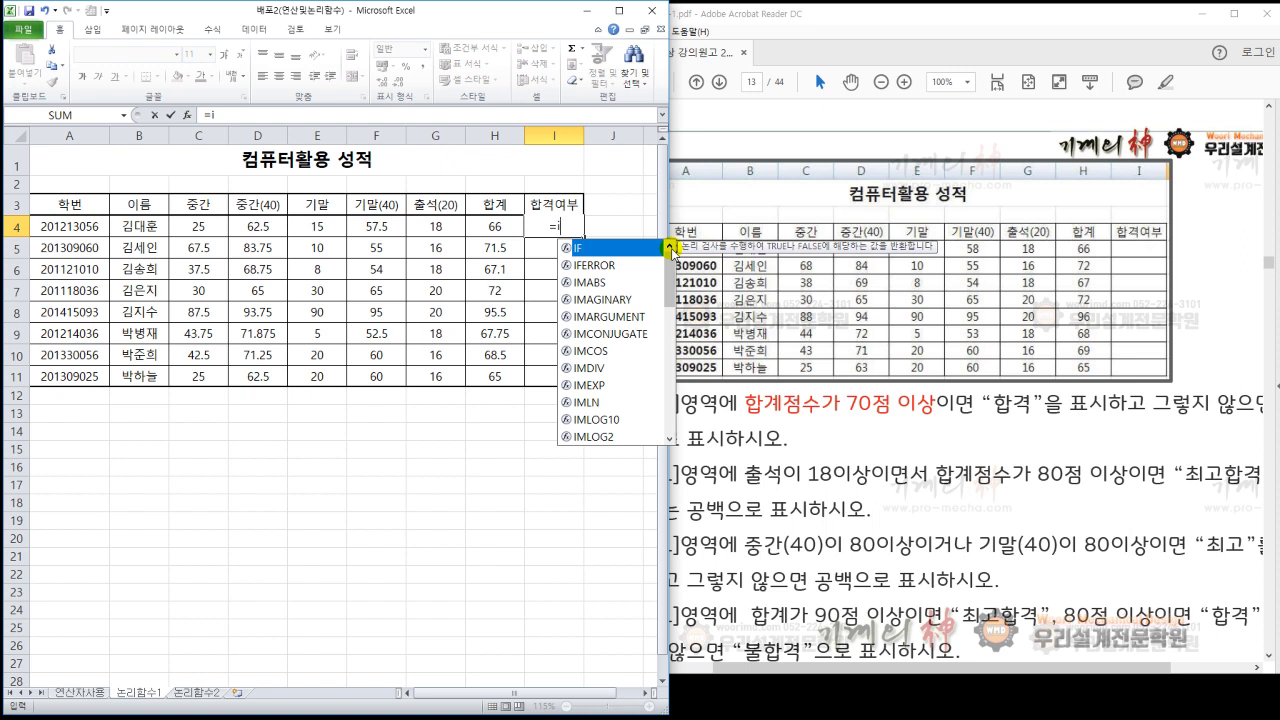
key("Down")
key("Down")
key("Down")
key("Down")
key("Down")
key("Up")
key("Up")
key("Up")
key("Up")
key("Up")
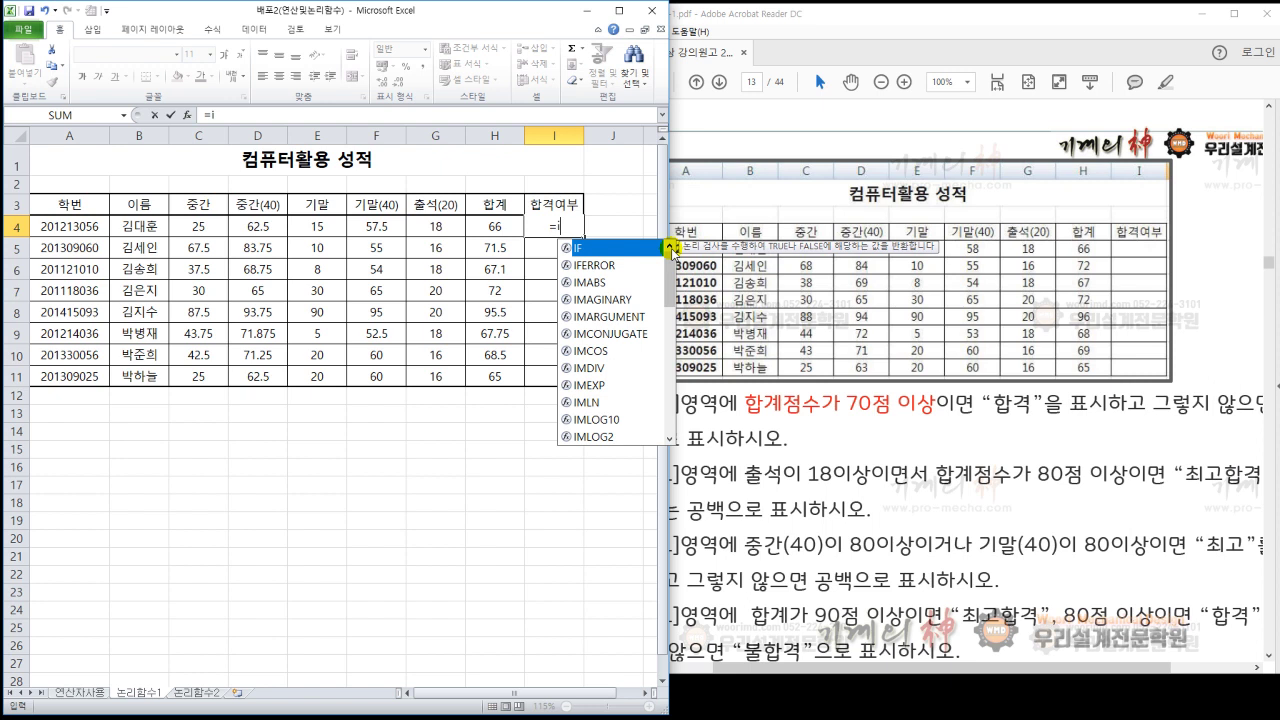
Step: Insert the suggested IF function in I4 and reference the total score in H4 as the start of its logical test
key("Tab")
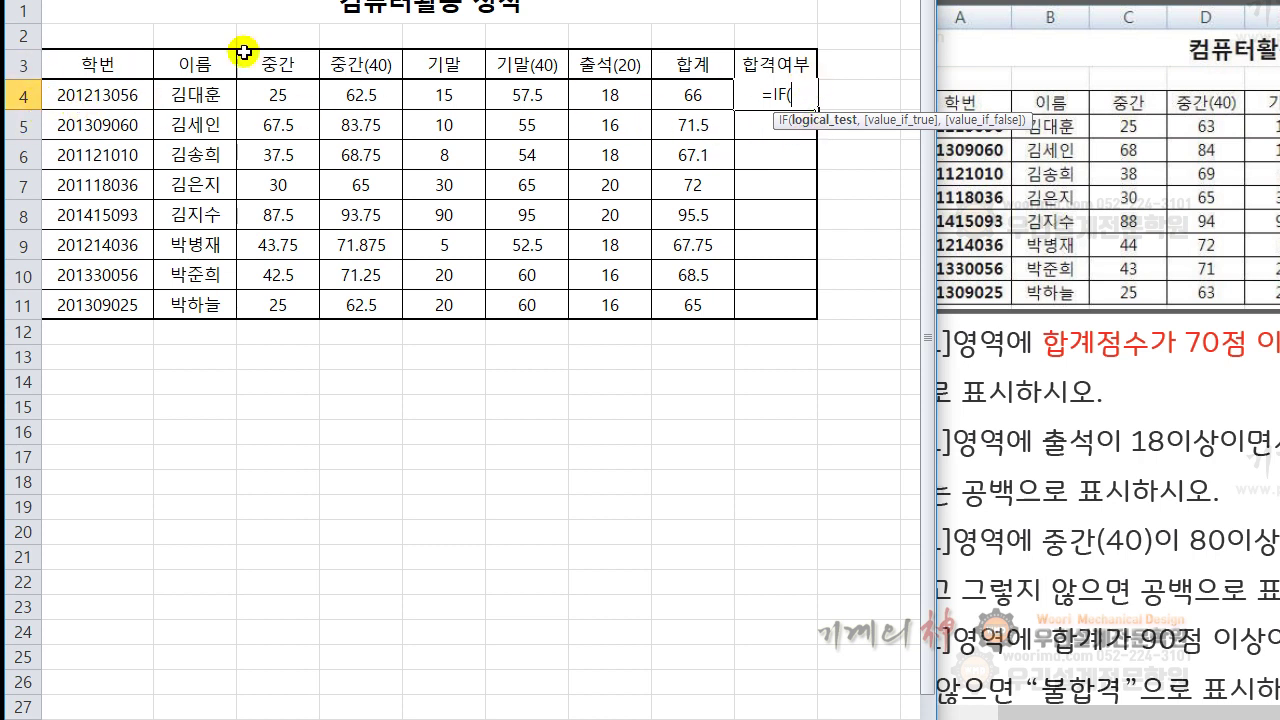
left_click(692, 97)
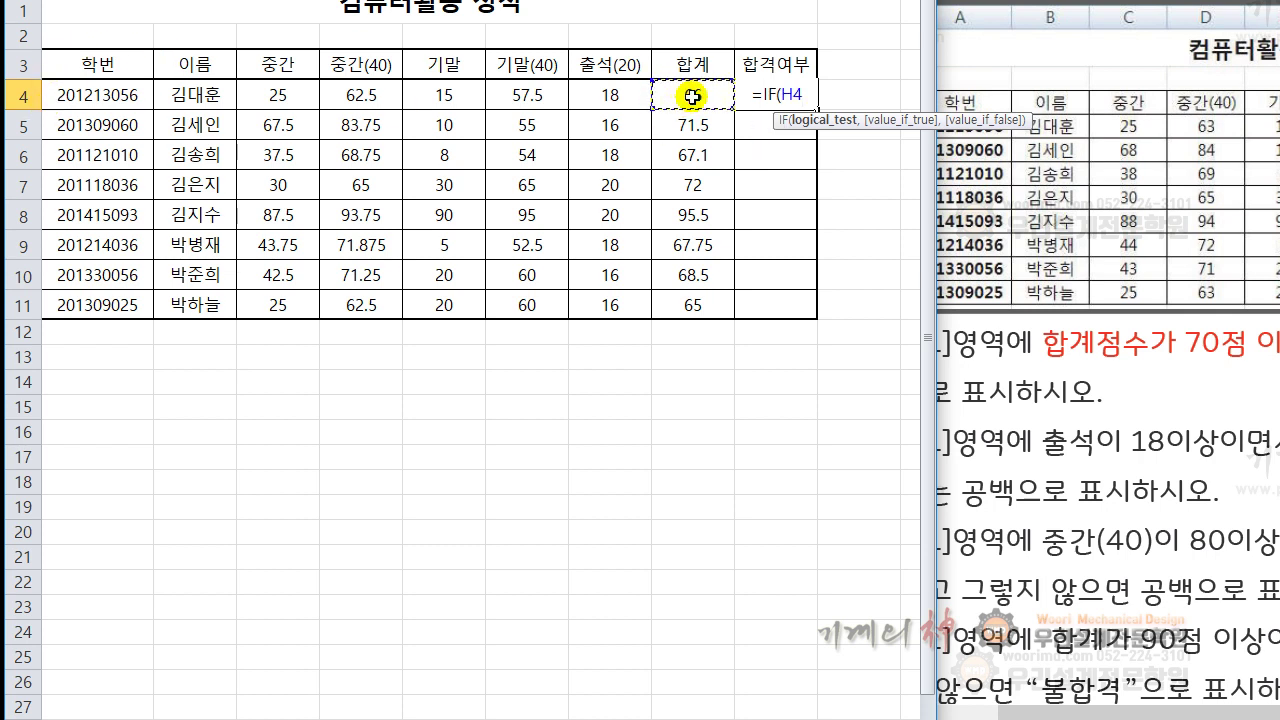
mouse_move(703, 96)
left_mouse_down()
mouse_move(700, 240)
mouse_move(713, 294)
mouse_move(722, 210)
mouse_move(700, 106)
left_mouse_up()
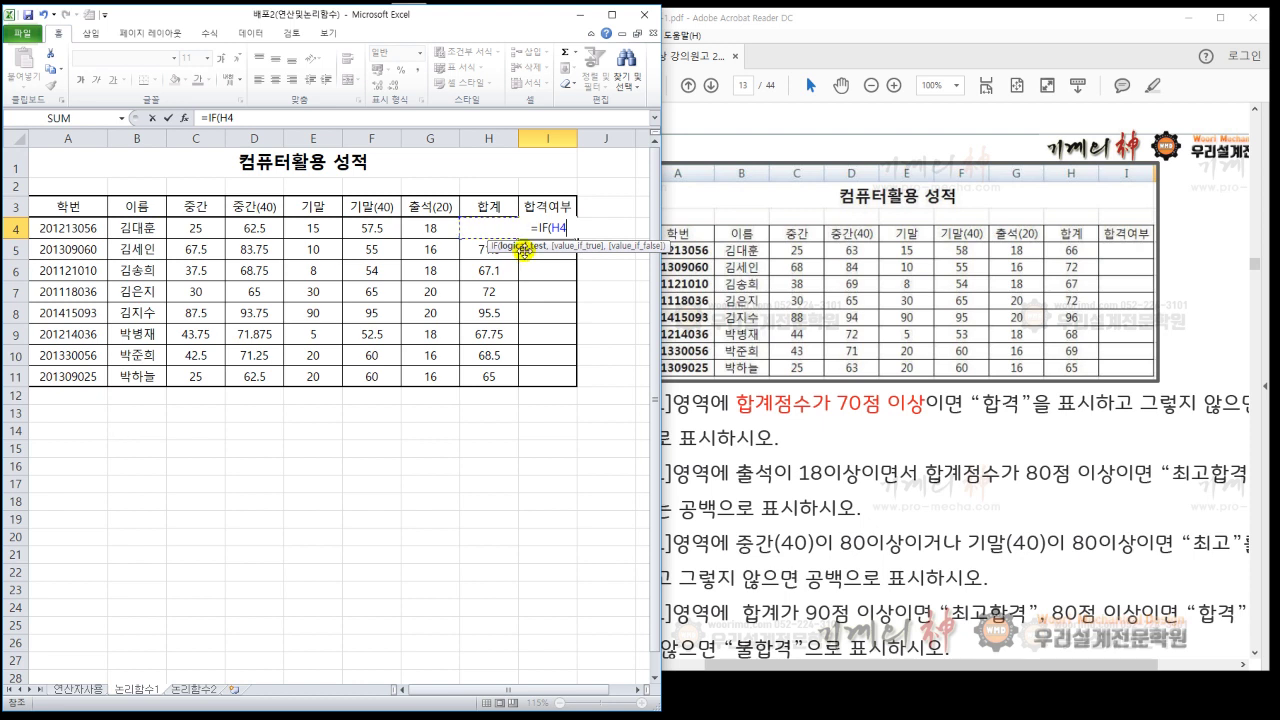
Step: Draw a large >= sign over column I with underlines, and circle 이상 in exercise 1
key("alt+2")
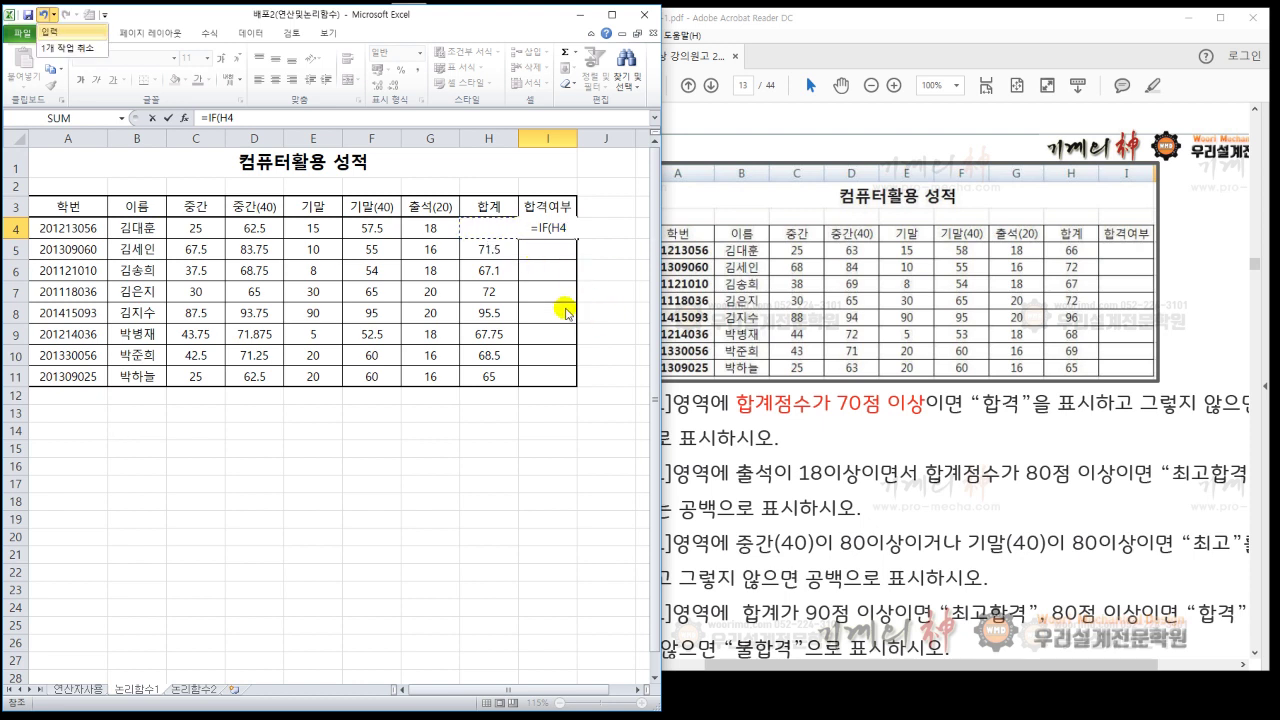
mouse_move(544, 303)
left_mouse_down()
mouse_move(587, 327)
mouse_move(547, 355)
left_mouse_up()
mouse_move(595, 313)
left_mouse_down()
mouse_move(613, 313)
mouse_move(599, 329)
mouse_move(621, 333)
left_mouse_up()
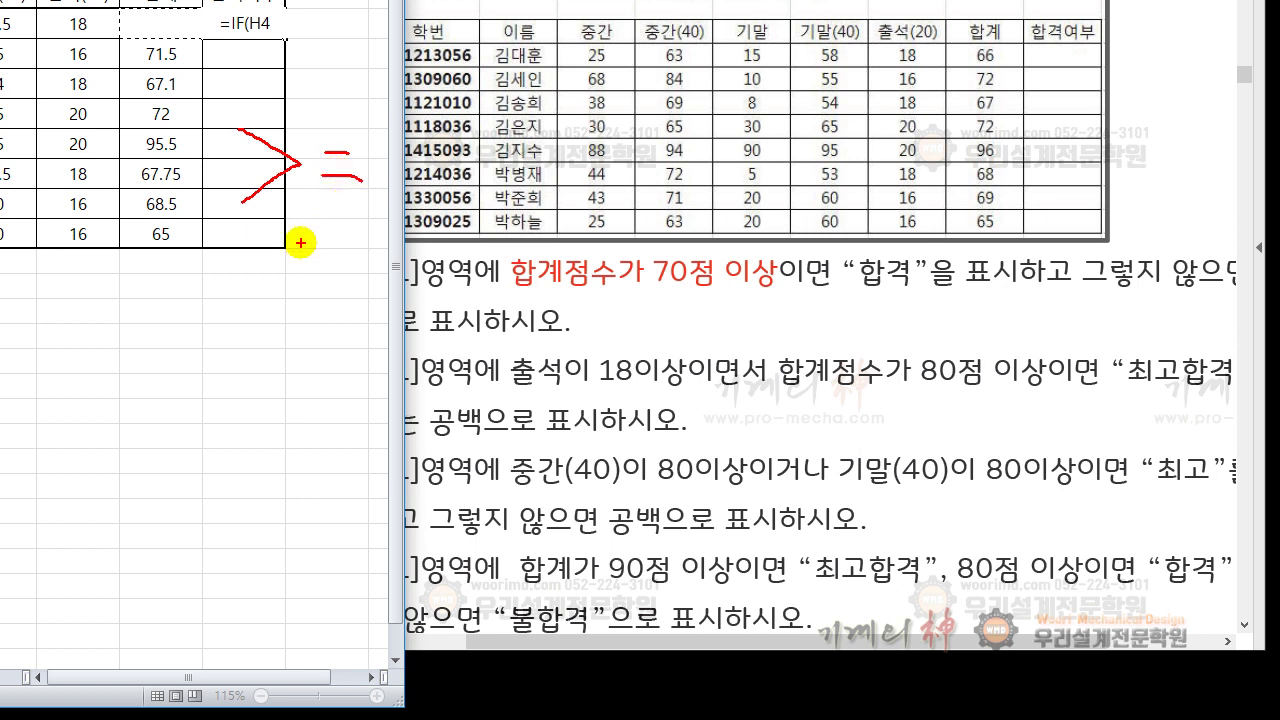
left_click_drag(256, 209, 302, 214)
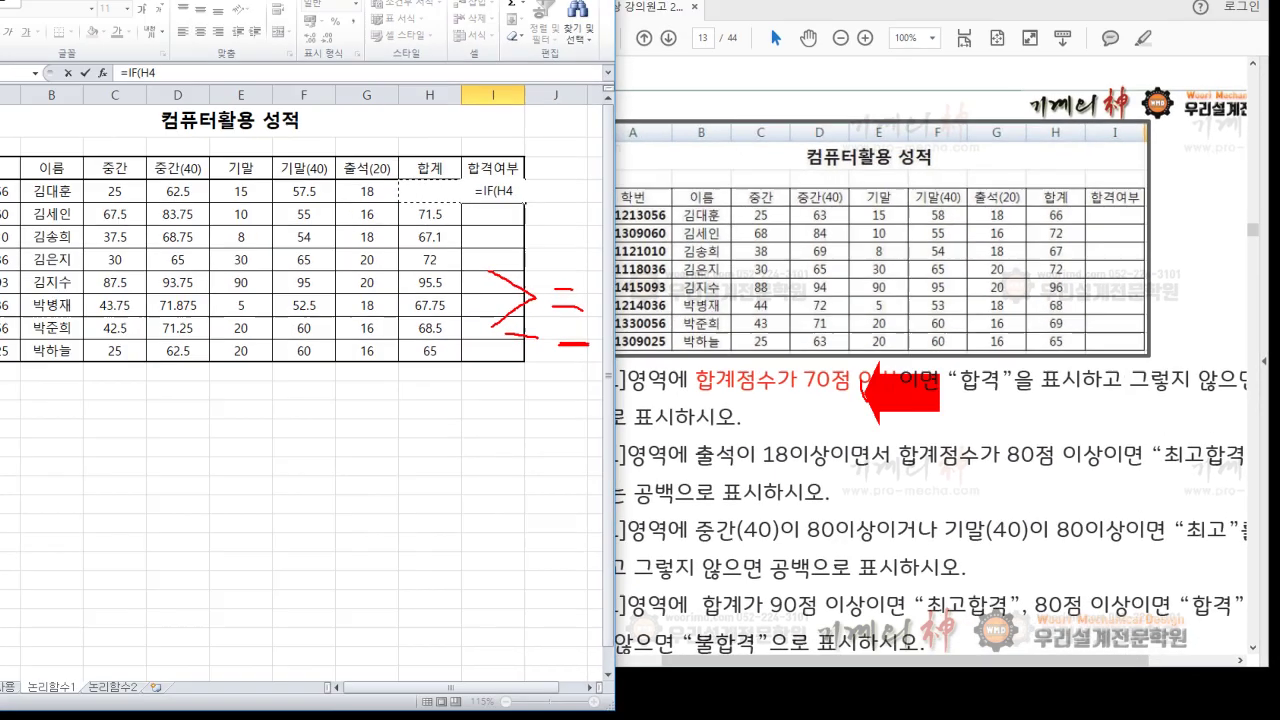
left_click_drag(794, 283, 798, 288)
left_click_drag(282, 299, 345, 335)
Step: Draw a > sign labelled 초과 below for comparison, circle the >= sign, and sketch the reversed => order over the PDF table
left_click_drag(598, 437, 553, 470)
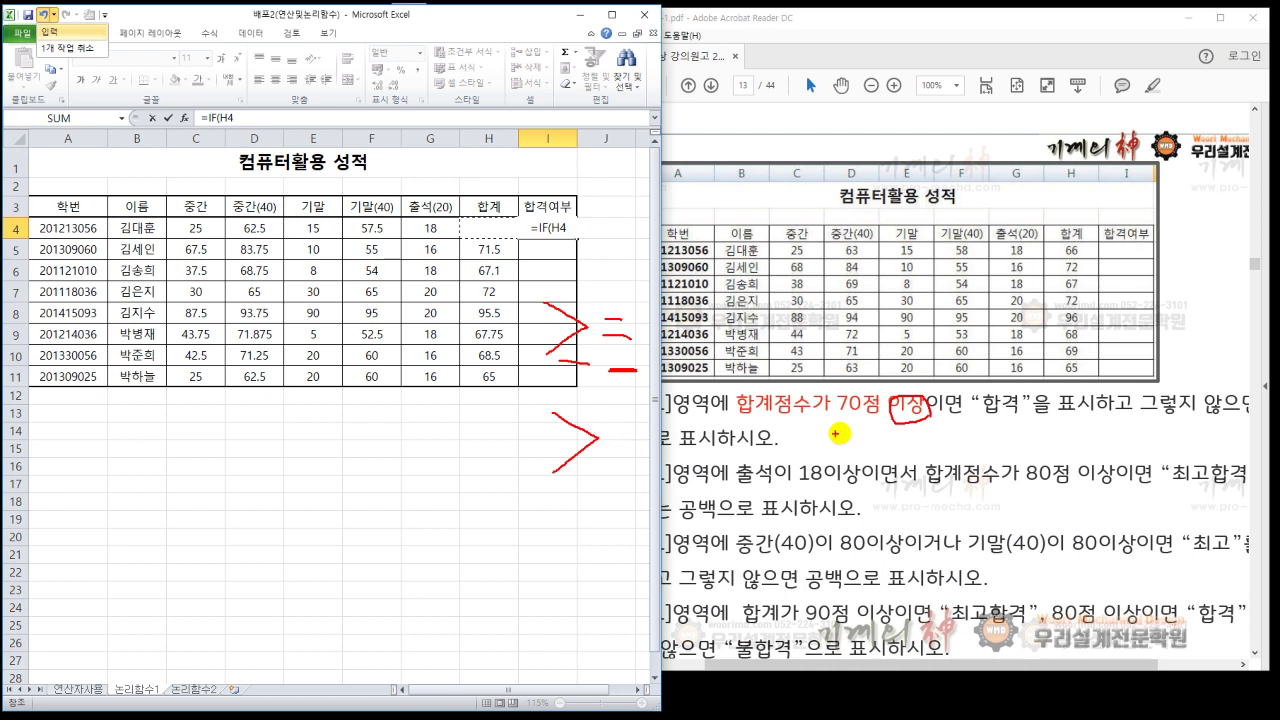
mouse_move(642, 444)
left_mouse_down()
mouse_move(636, 425)
mouse_move(642, 470)
mouse_move(693, 450)
left_mouse_up()
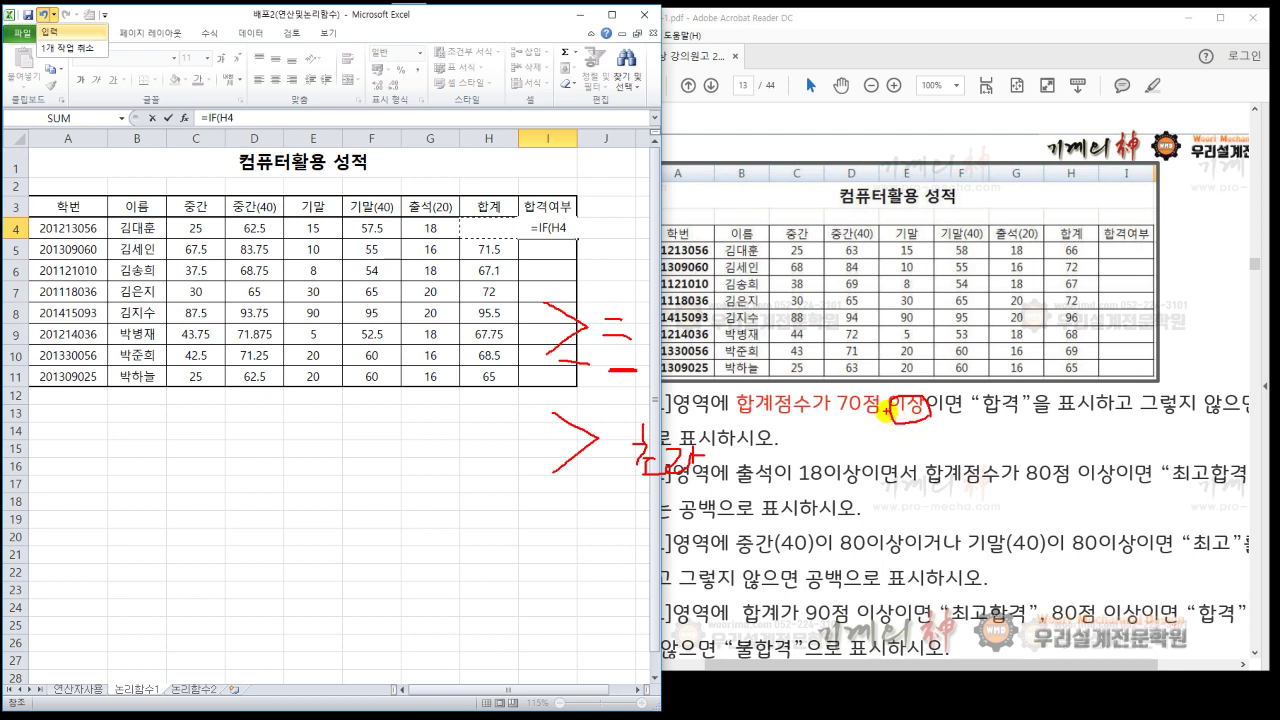
mouse_move(638, 347)
left_mouse_down()
mouse_move(578, 370)
mouse_move(548, 306)
mouse_move(632, 346)
left_mouse_up()
mouse_move(725, 283)
left_mouse_down()
mouse_move(770, 283)
mouse_move(768, 302)
mouse_move(802, 312)
left_mouse_up()
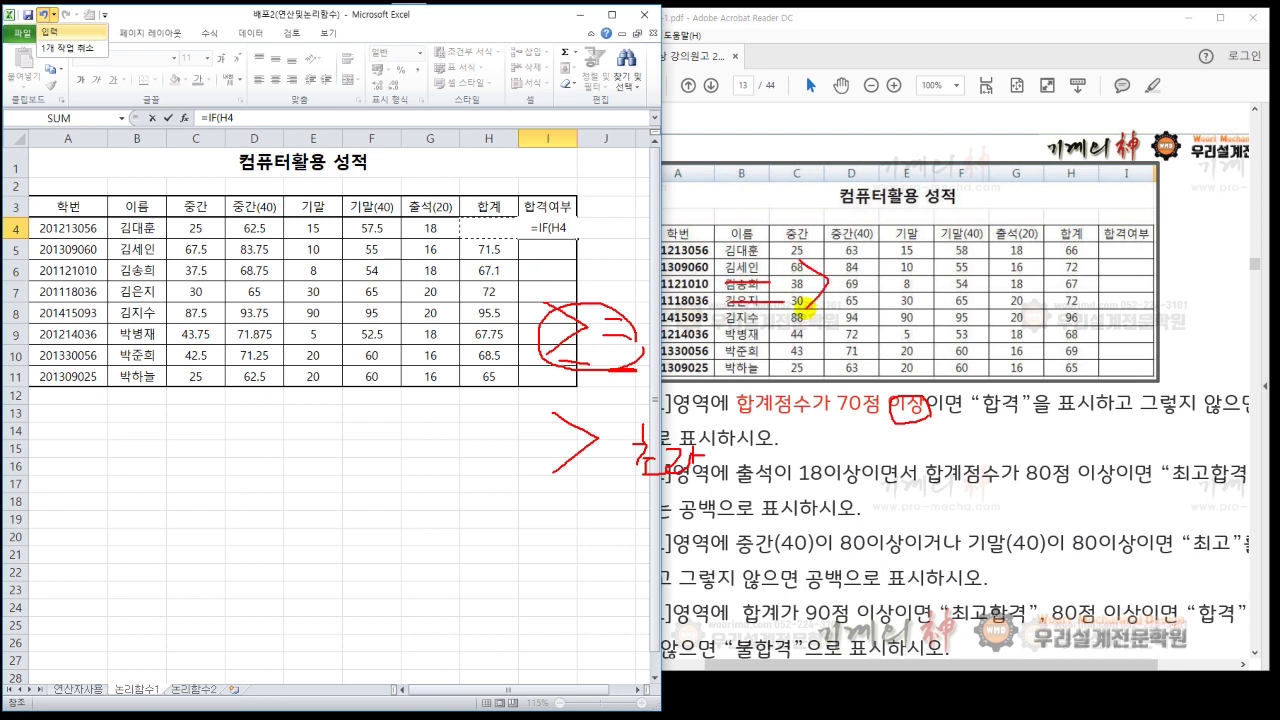
mouse_move(546, 301)
left_mouse_down()
mouse_move(590, 323)
mouse_move(548, 353)
left_mouse_up()
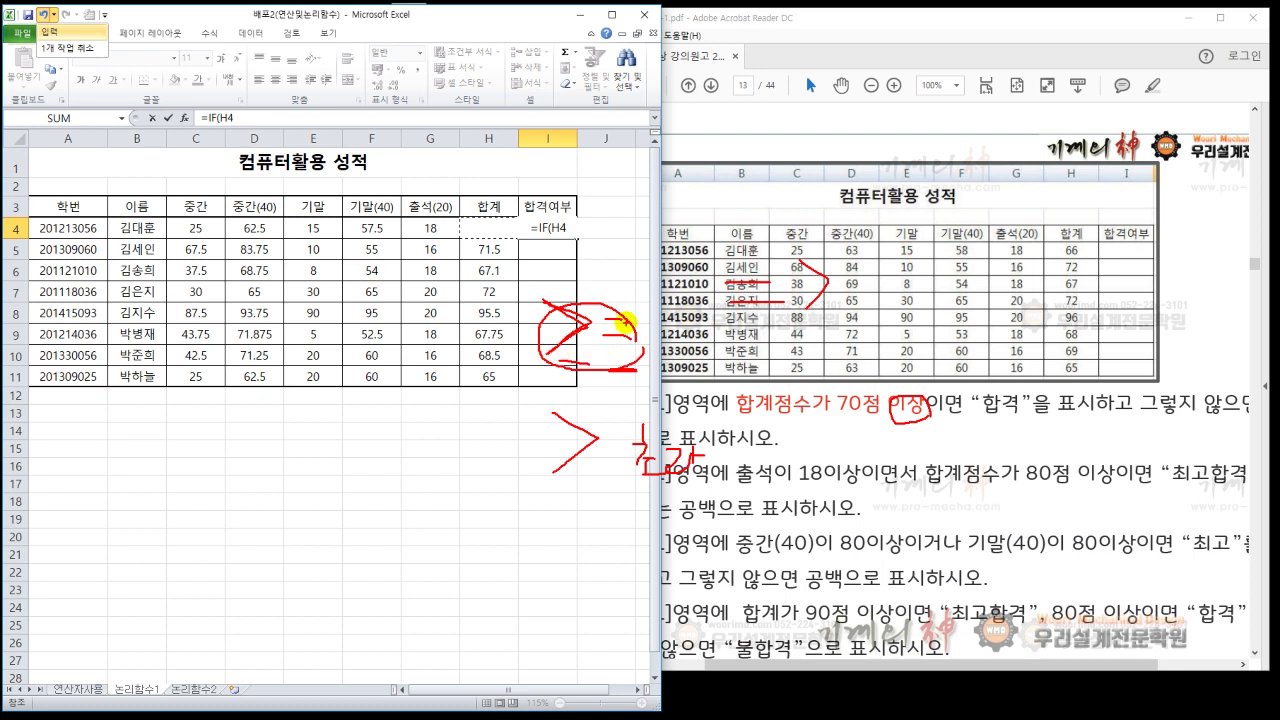
Step: Clear the drawings and extend the IF formula in I4 with >=70 so its logical test reads H4>=70
key("Escape")
left_click(563, 228)
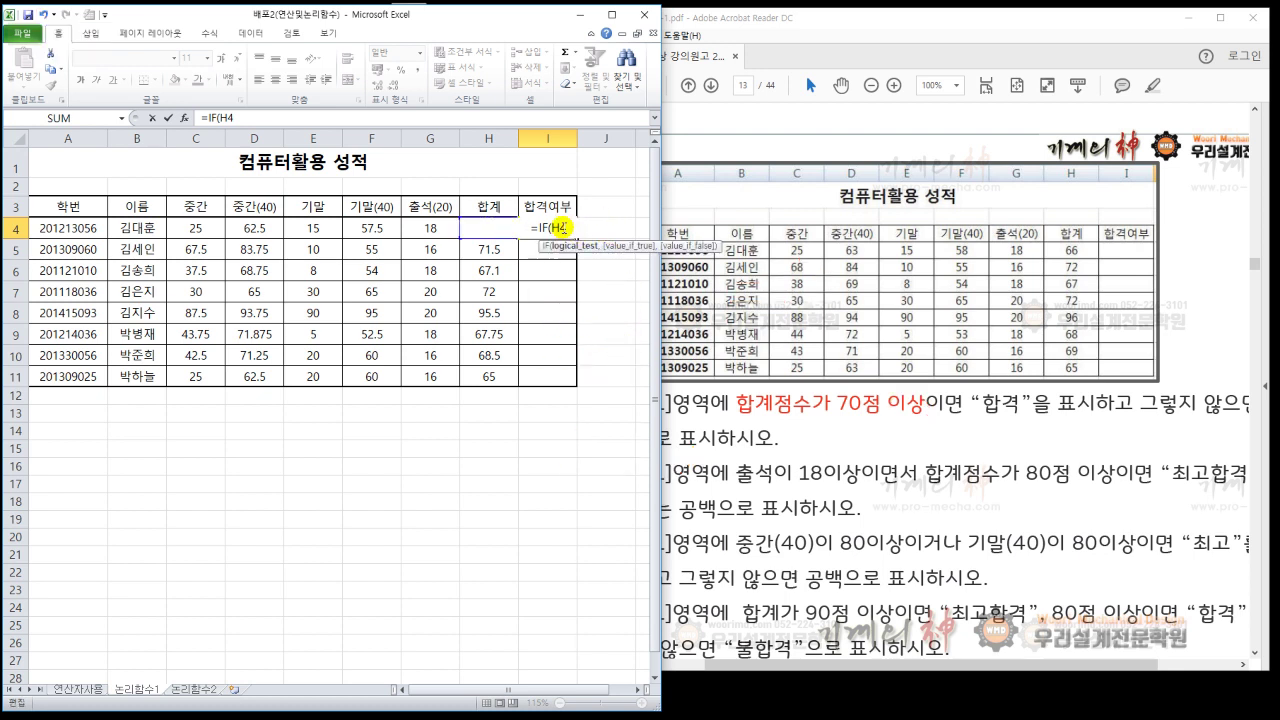
type(">=")
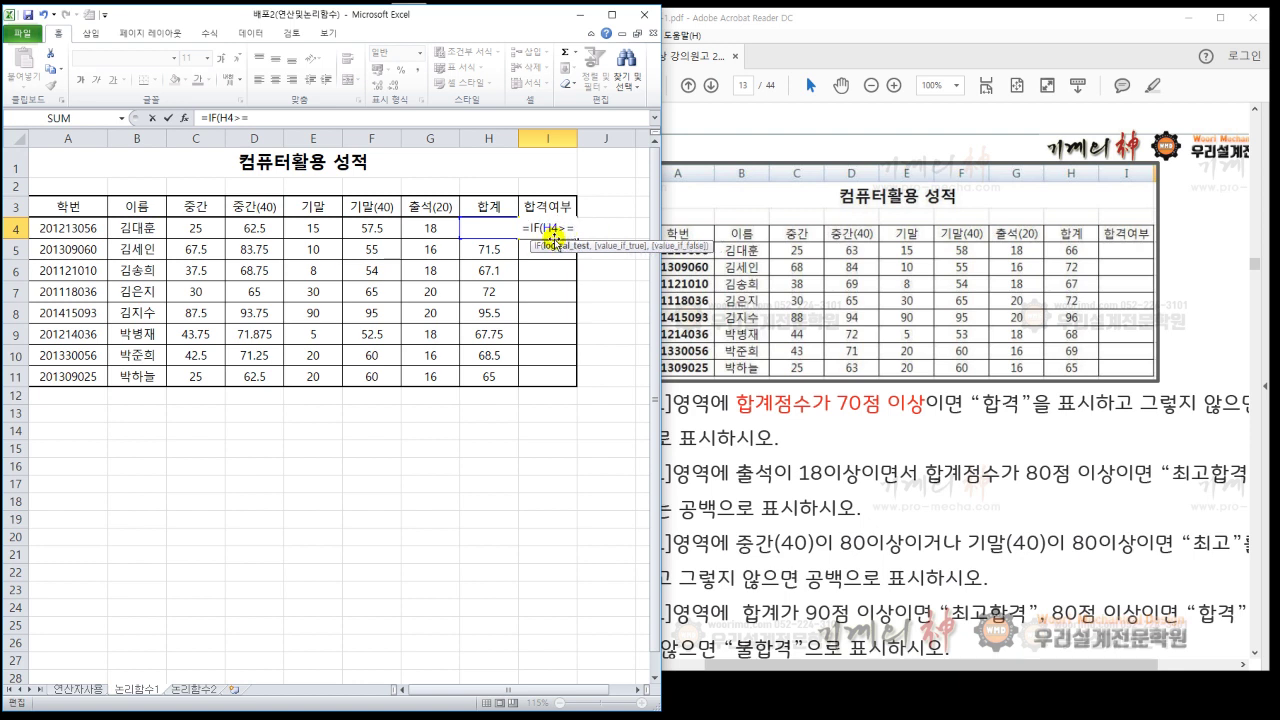
type("70")
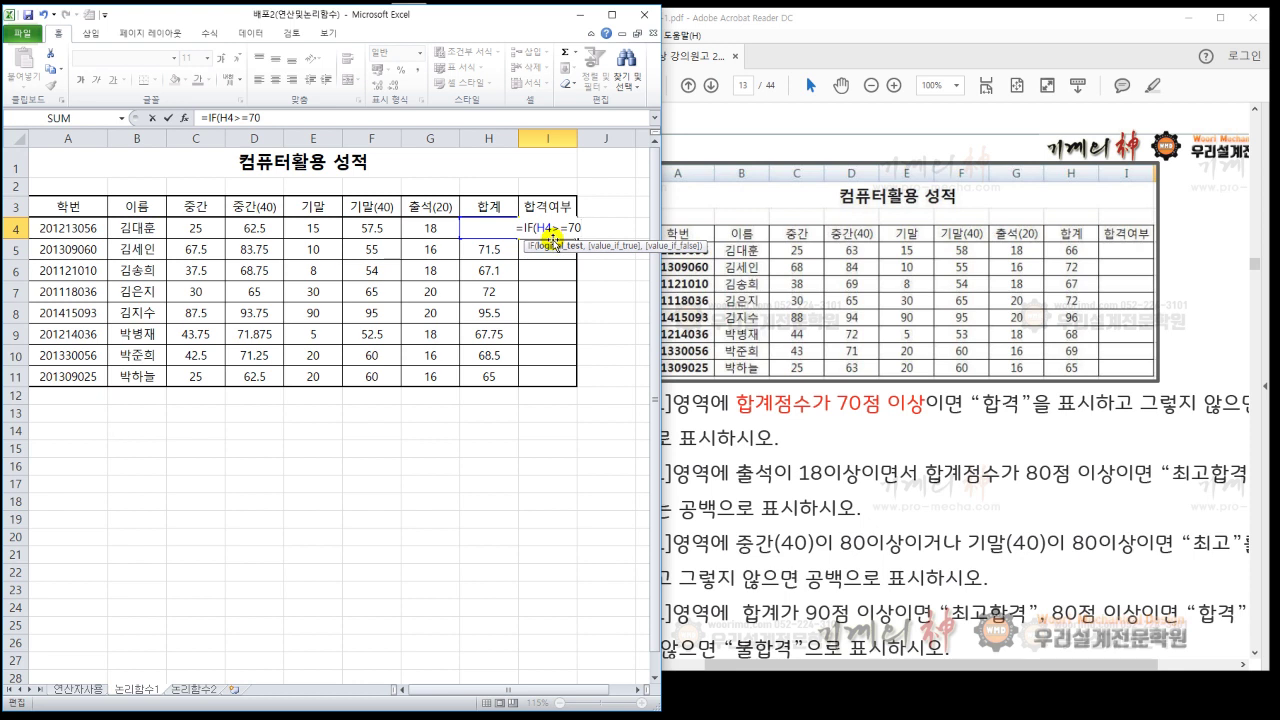
Step: Add "합격" as the value-if-true argument of the IF formula in I4
type(",")
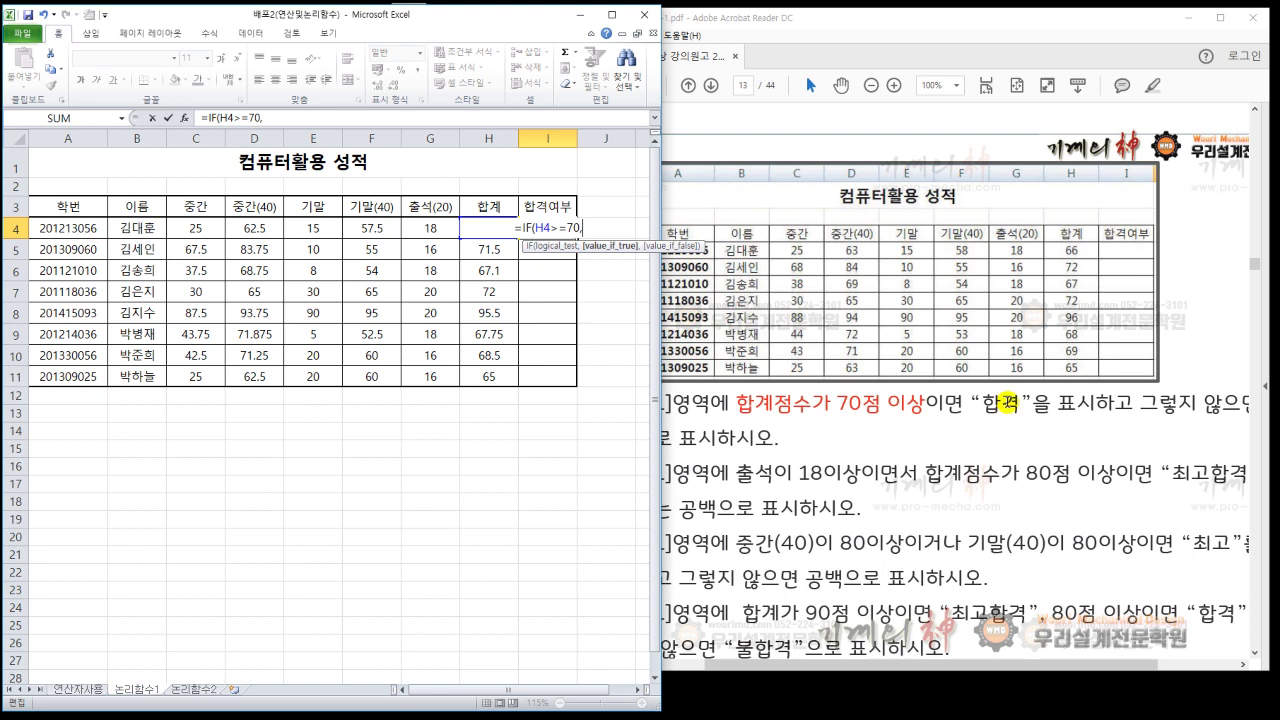
type("\"")
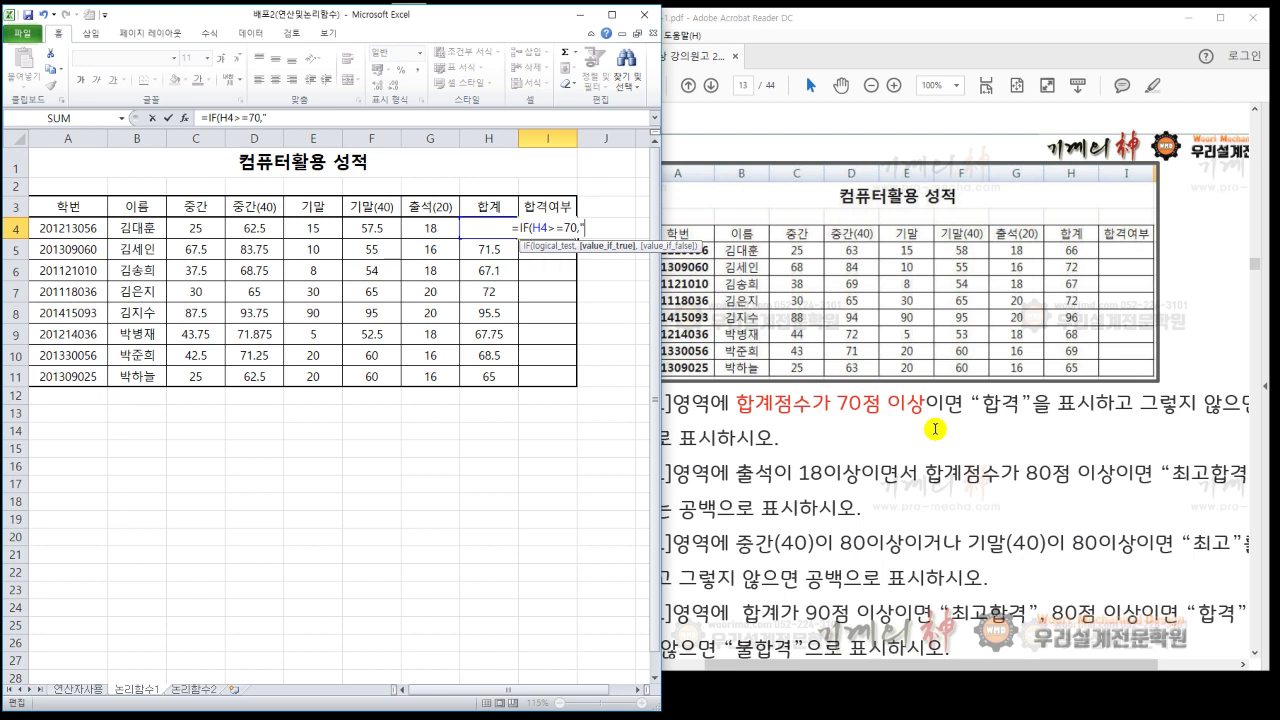
type("합격\"")
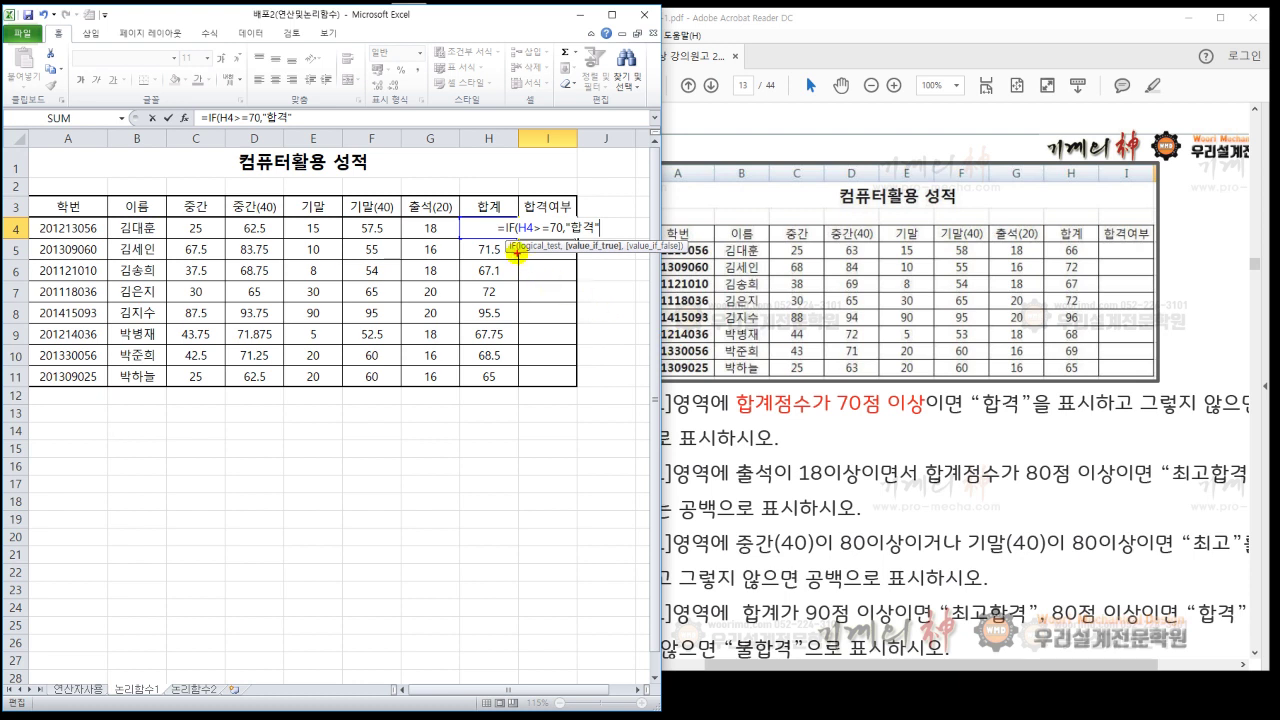
Step: Underline logical_test in the IF syntax hint, sketch a pair of square brackets below it, and clear the drawings
left_click_drag(517, 254, 553, 256)
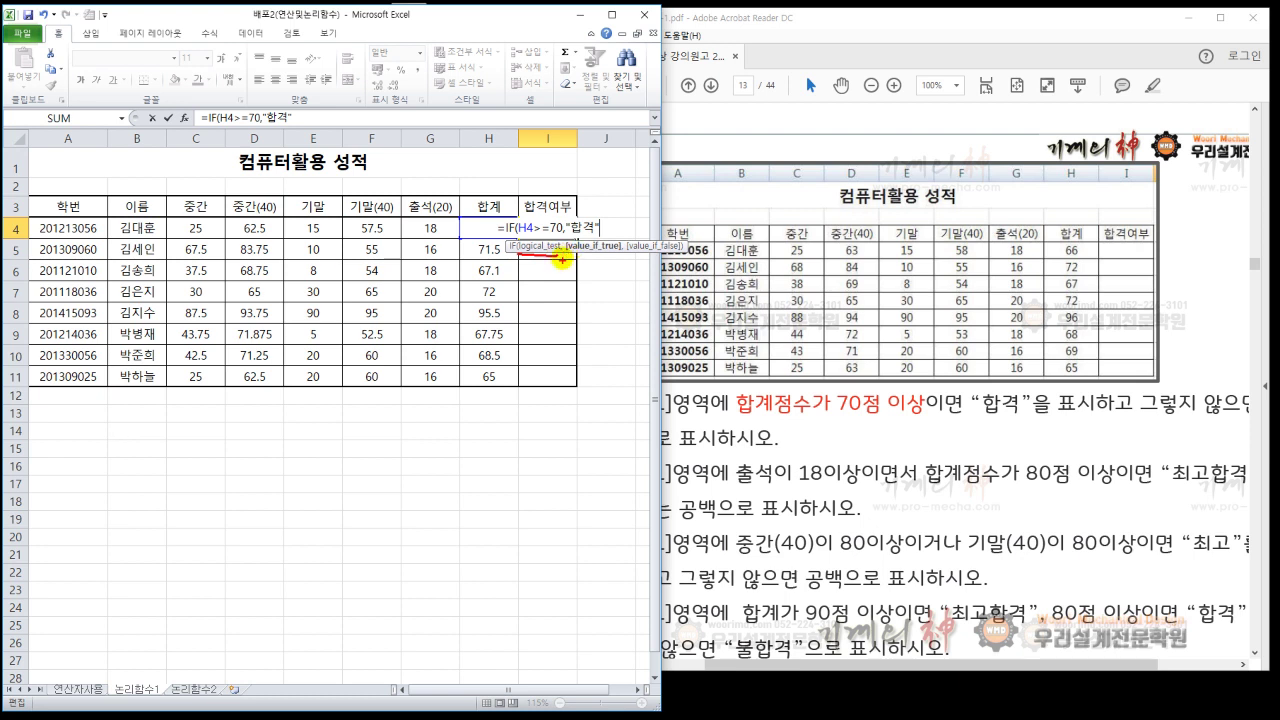
mouse_move(581, 284)
left_mouse_down()
mouse_move(561, 318)
mouse_move(583, 322)
left_mouse_up()
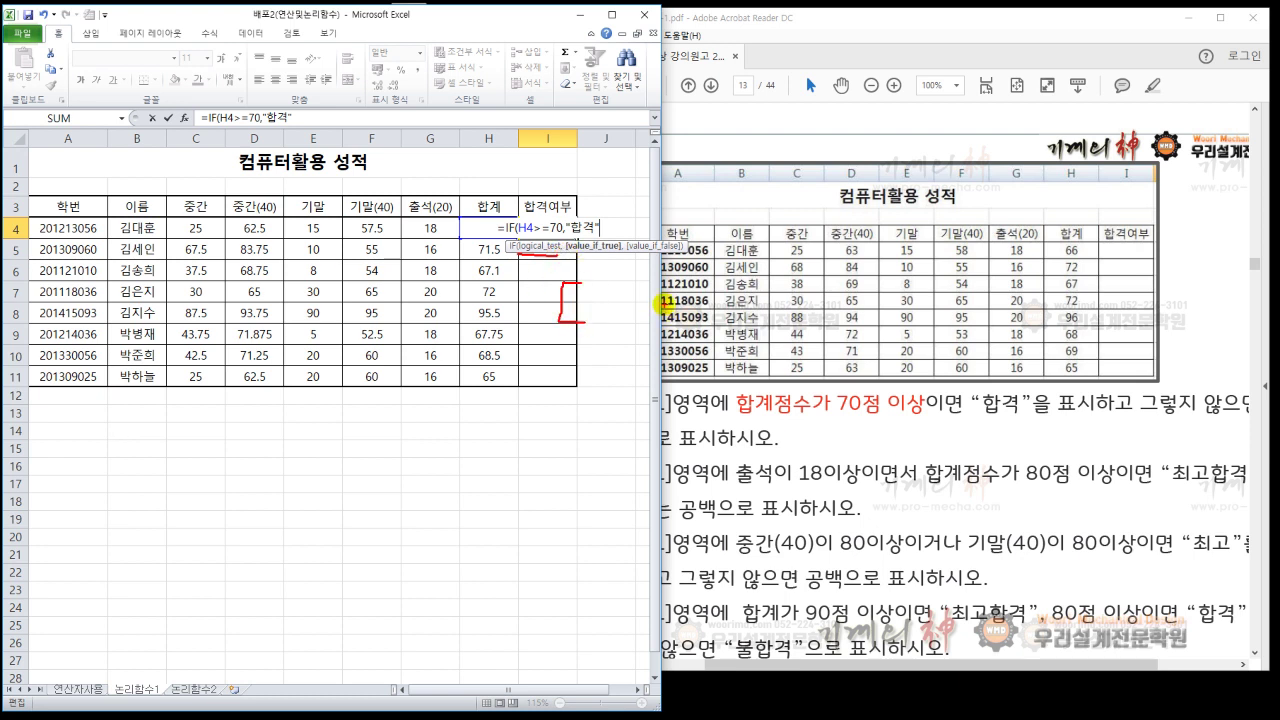
mouse_move(643, 287)
left_mouse_down()
mouse_move(662, 328)
mouse_move(646, 330)
left_mouse_up()
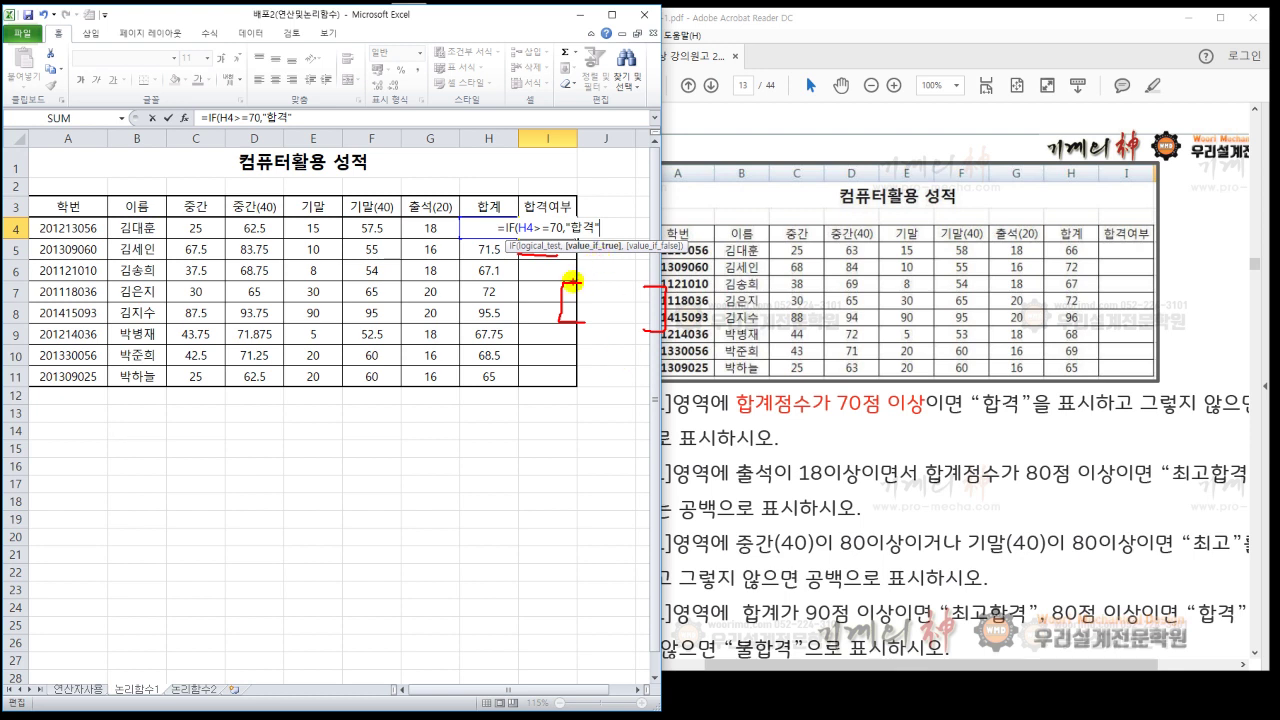
key("Escape")
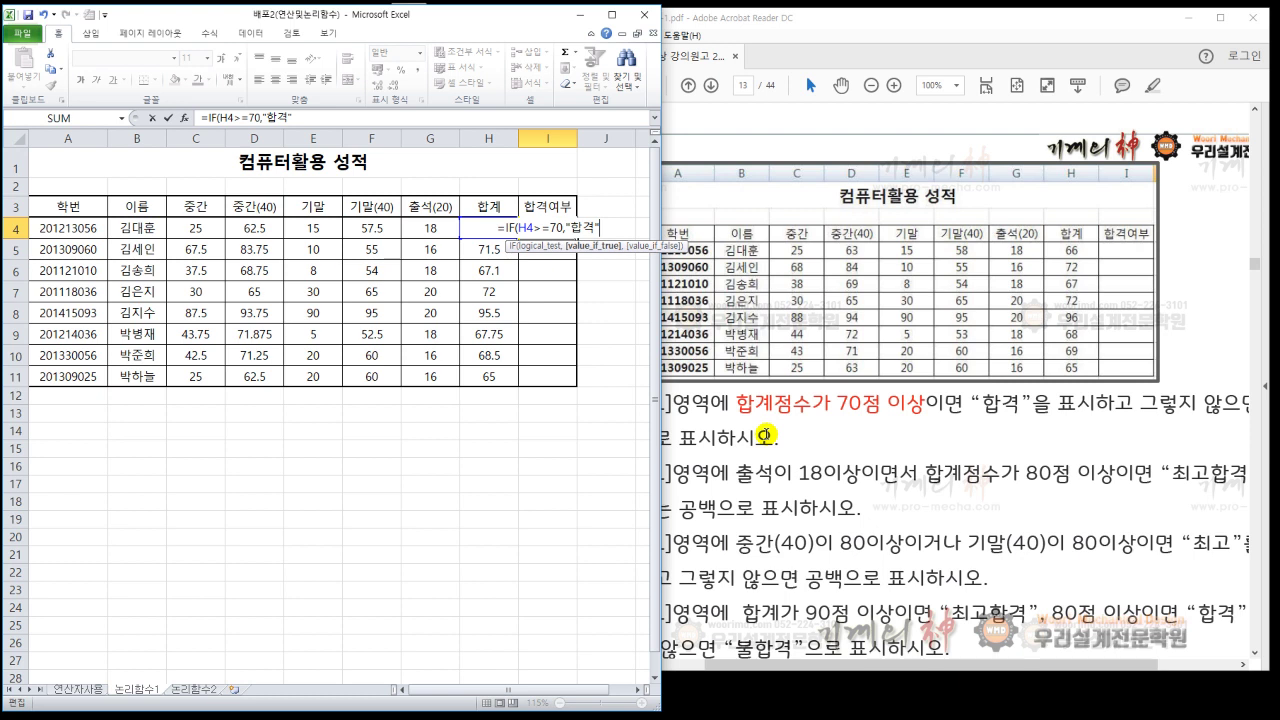
Step: Enter I4's formula as =IF(H4>=70,"합격") without a value-if-false argument and reselect the cell
type(")")
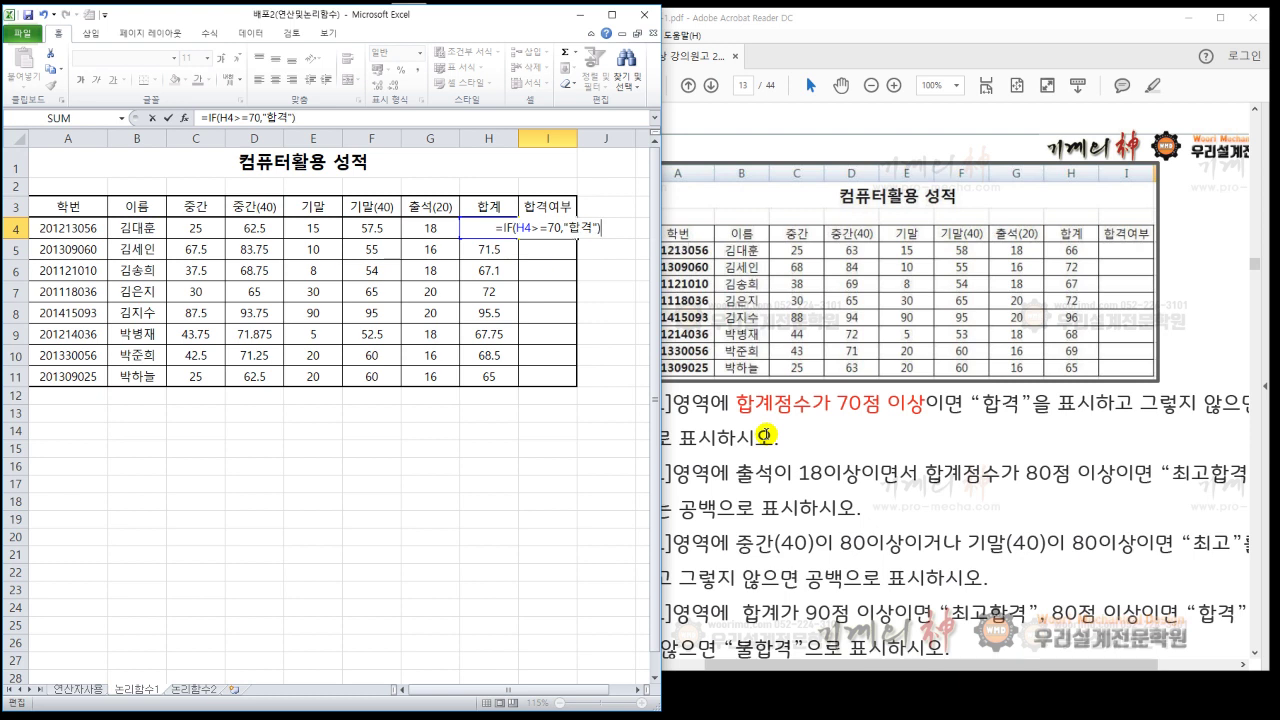
key("Return")
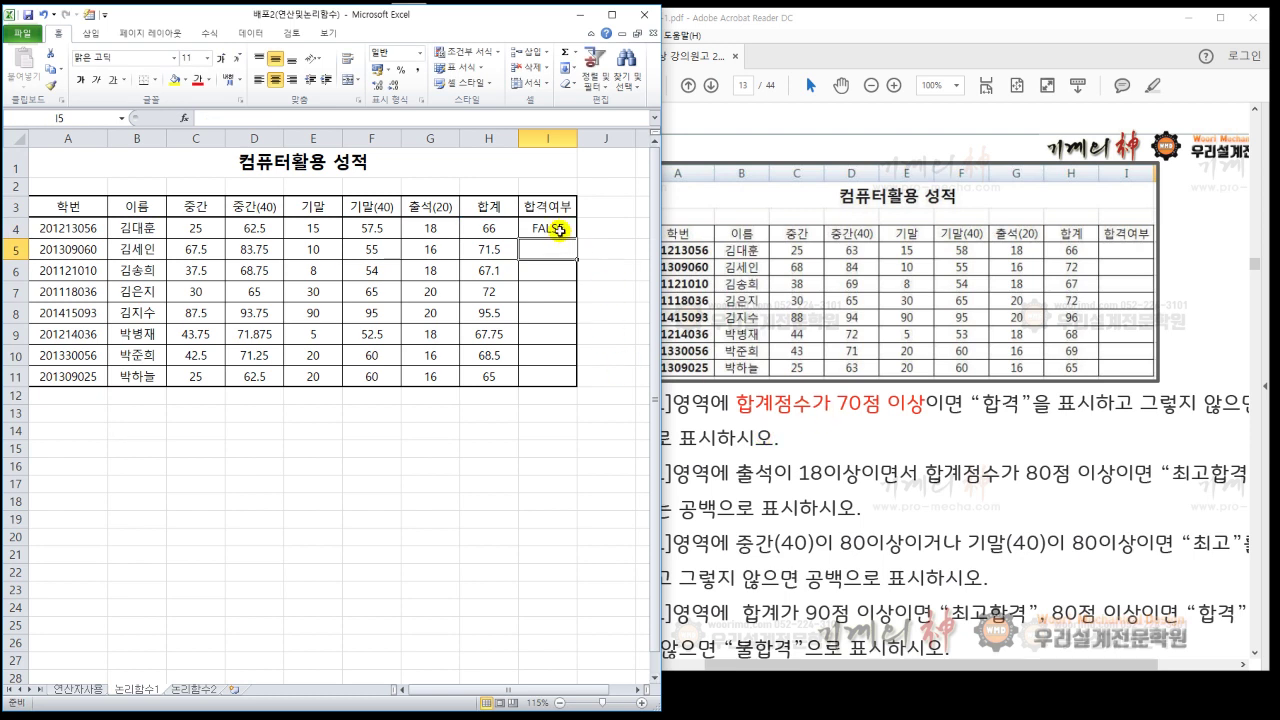
left_click(561, 230)
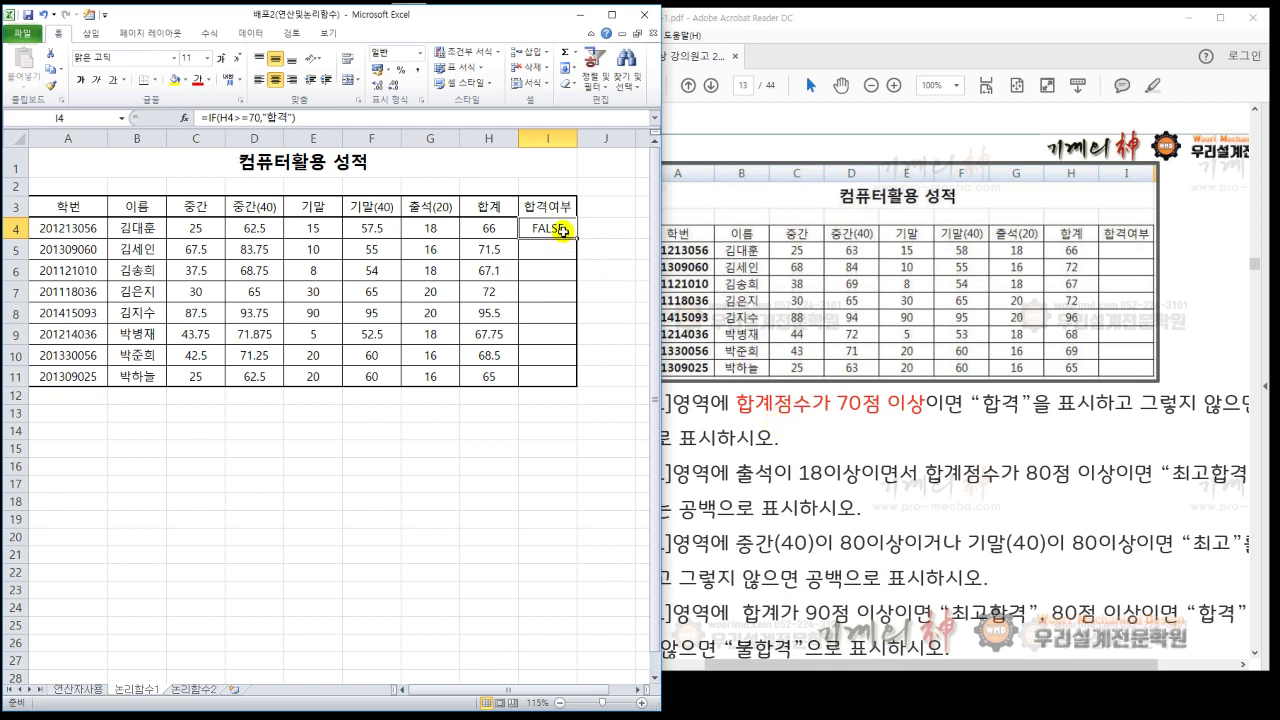
Step: Add empty quotes as I4's value-if-false argument so the formula reads =IF(H4>=70,"합격","")
double_click(563, 231)
left_click(600, 229)
type(",")
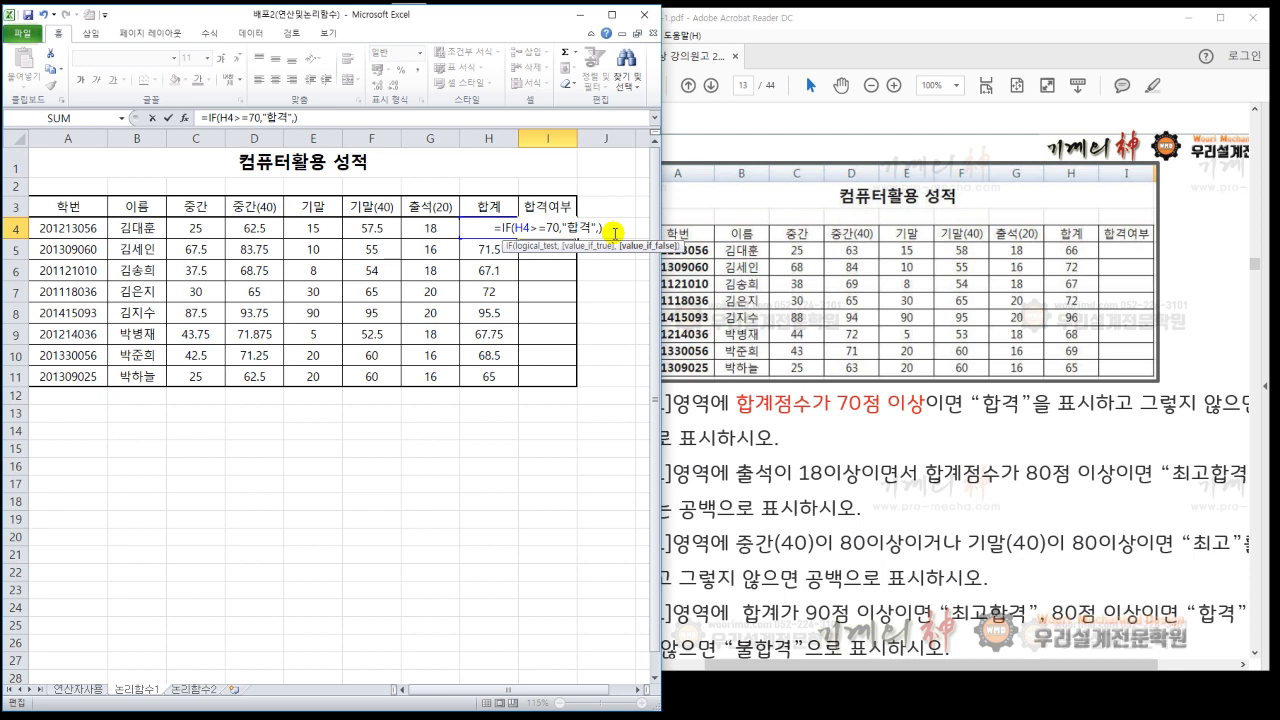
type("\"\"")
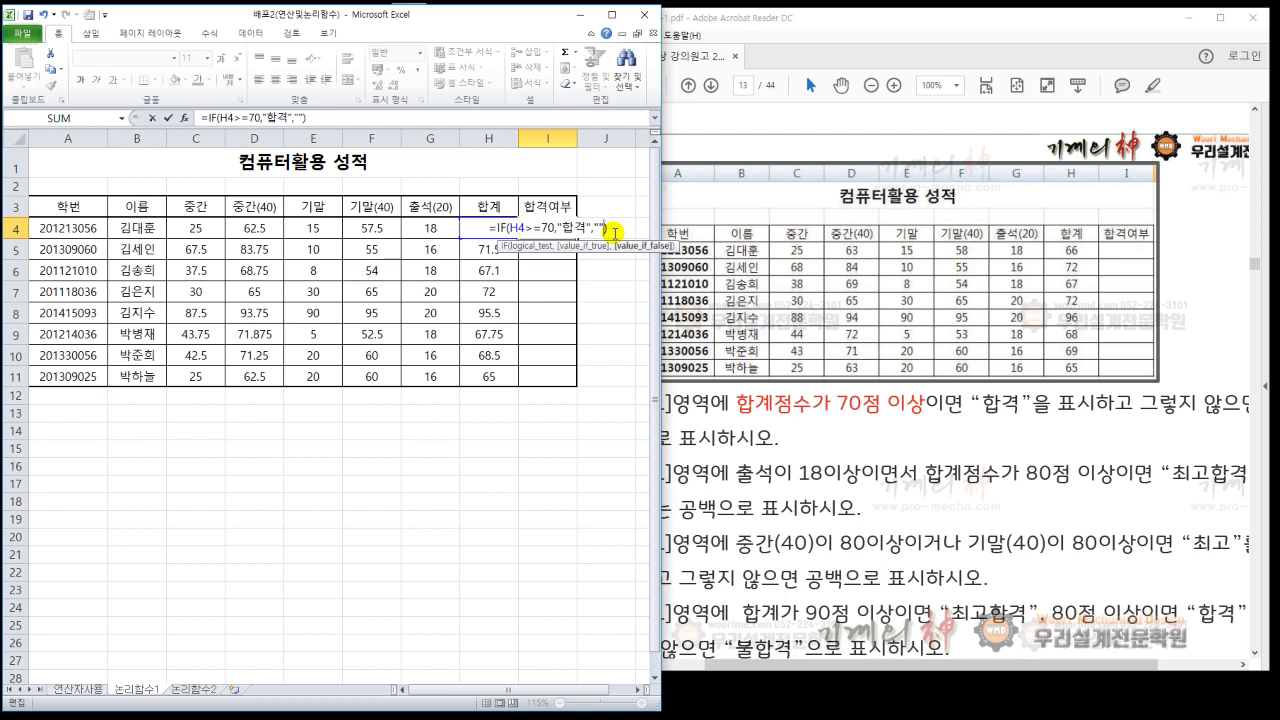
key("Return")
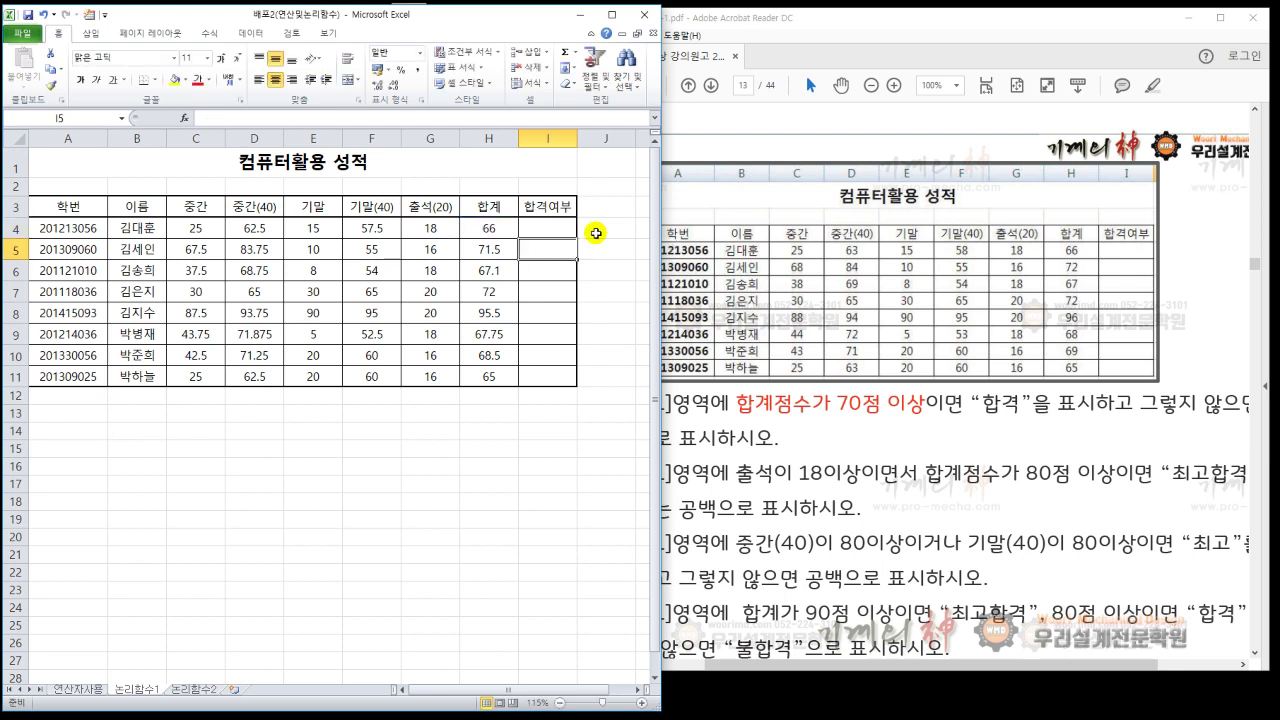
Step: Select I4, circle the empty quotes in its displayed formula, sketch beside them, and clear the drawings
left_click(558, 231)
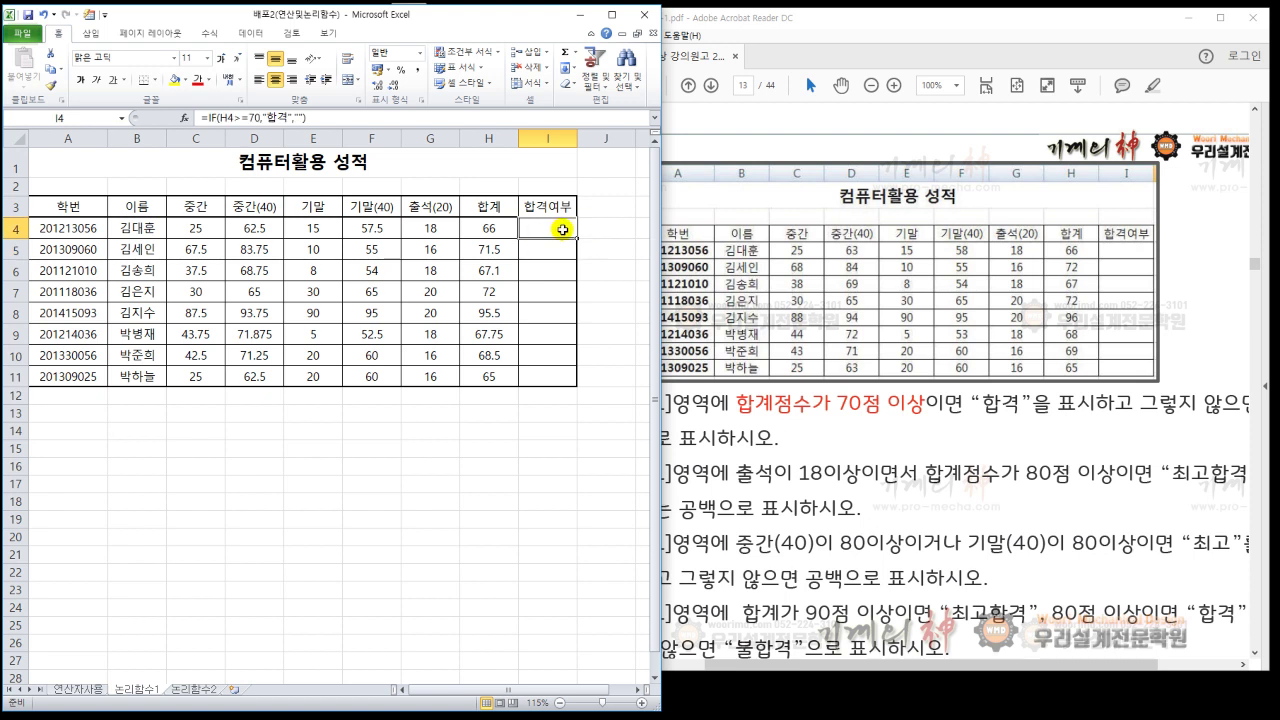
key("alt+2")
key("Escape")
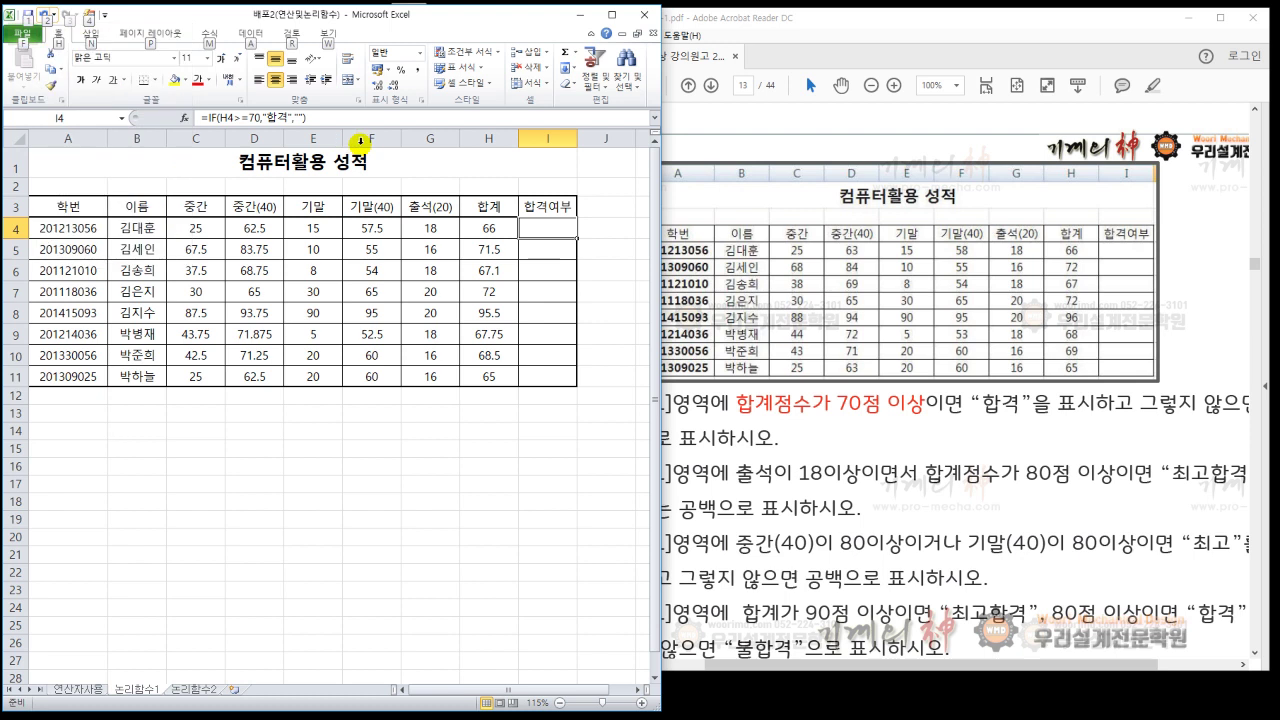
mouse_move(307, 128)
left_mouse_down()
mouse_move(296, 107)
mouse_move(316, 128)
left_mouse_up()
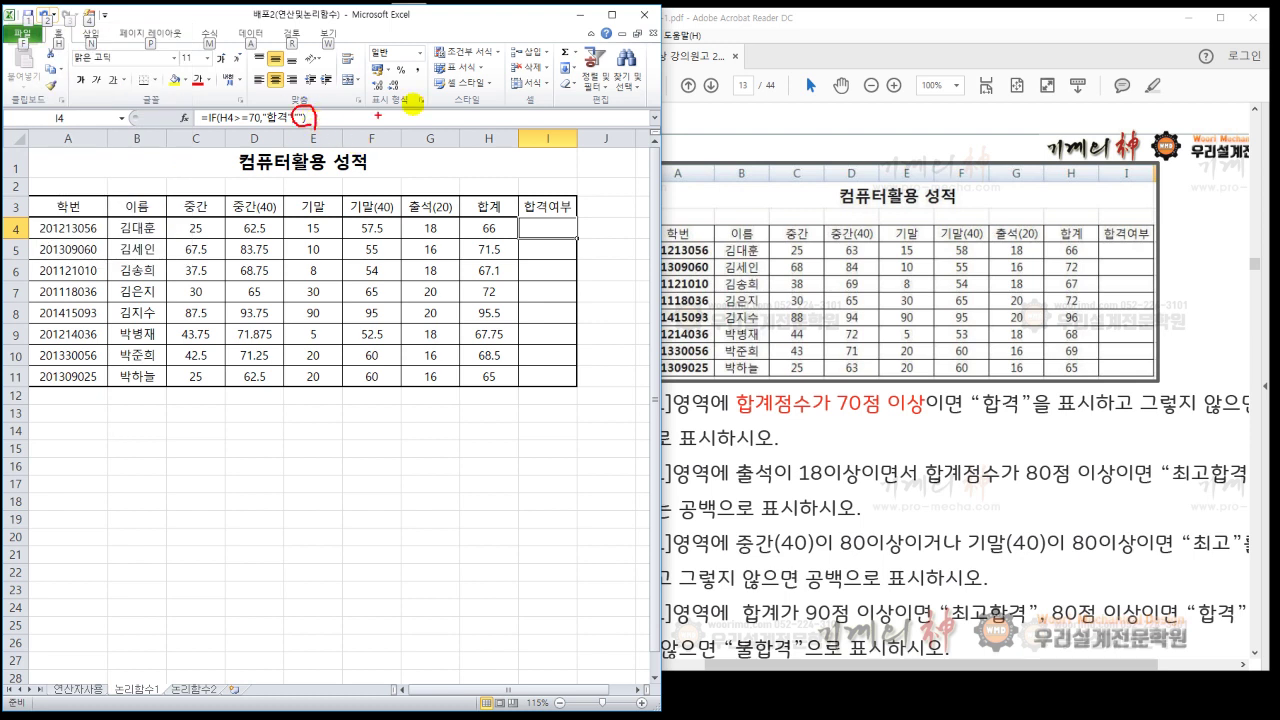
mouse_move(460, 100)
left_mouse_down()
mouse_move(450, 118)
mouse_move(520, 115)
left_mouse_up()
key("Escape")
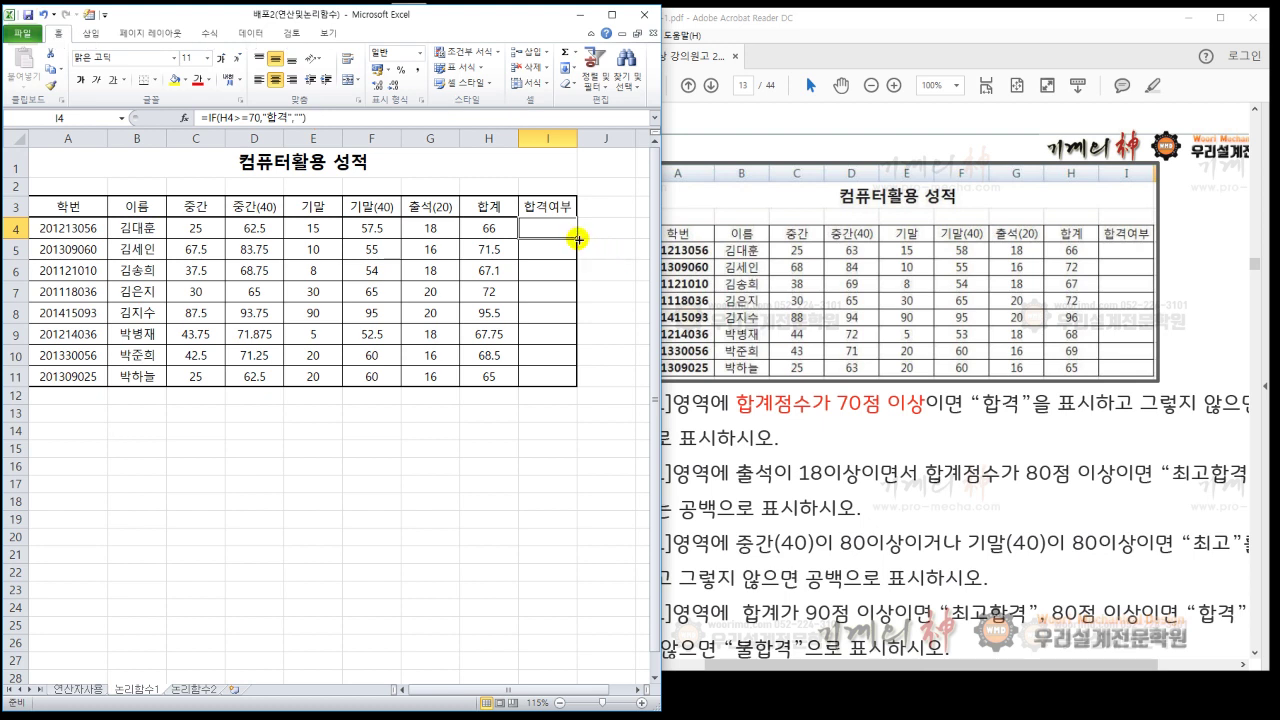
Step: Try filling the IF formula from I4 down to I11, and undo the fill
left_click(552, 249)
left_click(543, 270)
left_click(543, 290)
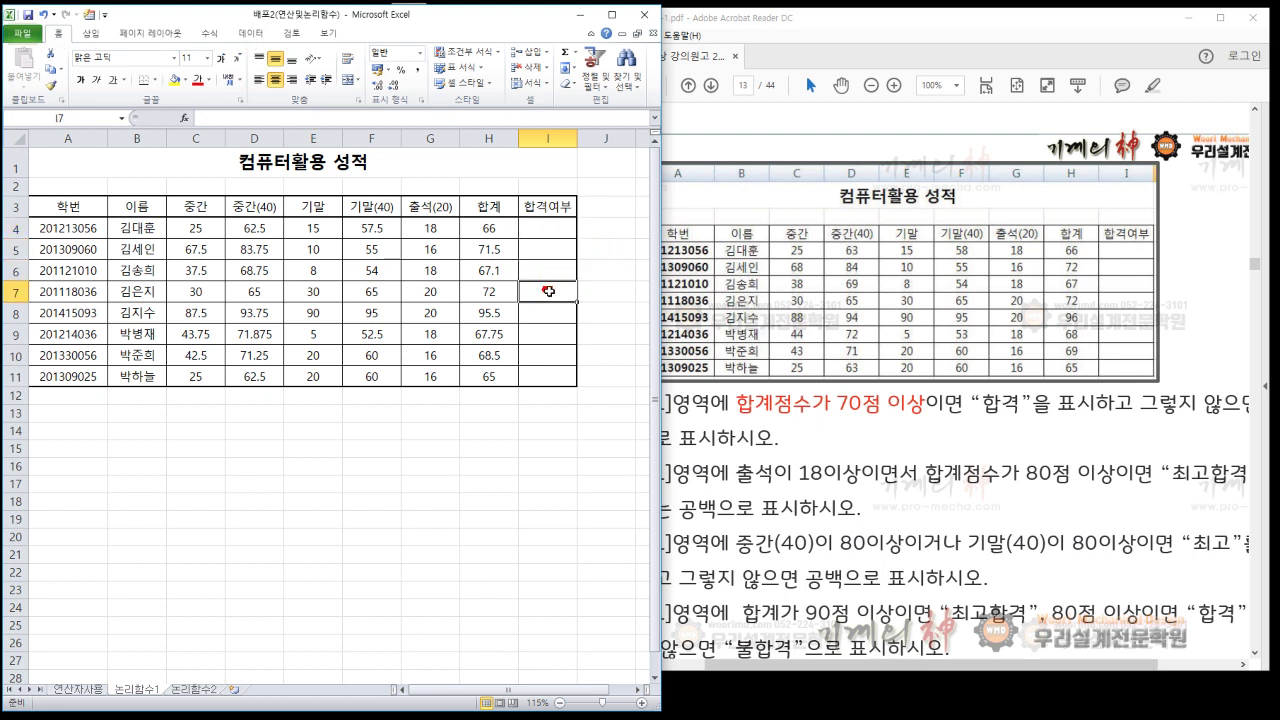
left_click(557, 230)
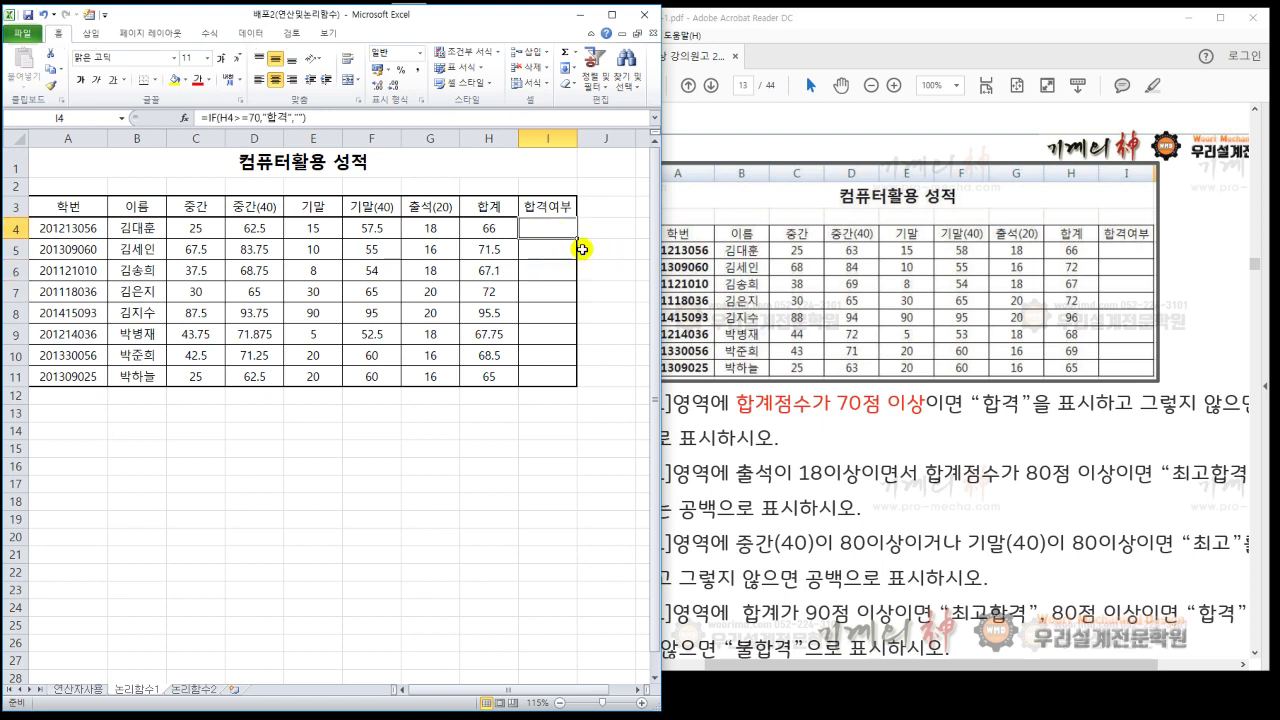
left_click_drag(576, 238, 572, 386)
left_click(605, 360)
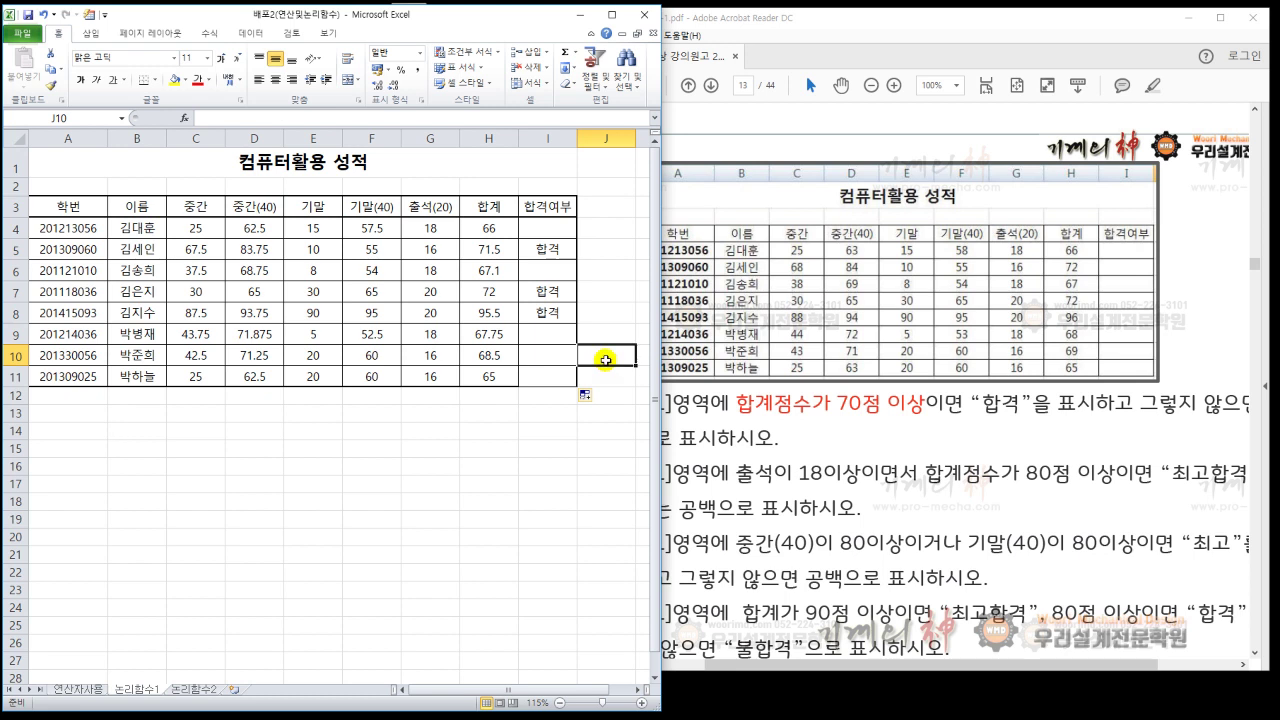
key("ctrl+z")
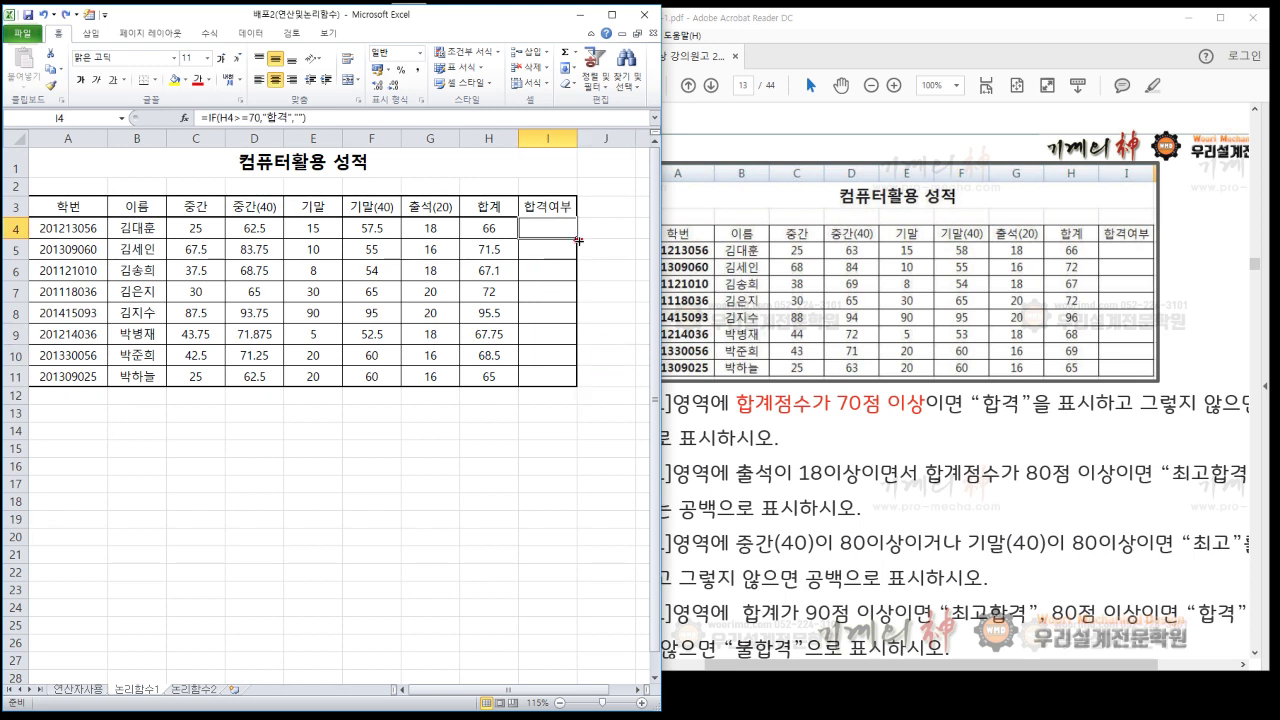
Step: Fill the IF formula from I4 down through I11 and check the formulas in I4, I5, I7 and I8
double_click(578, 241)
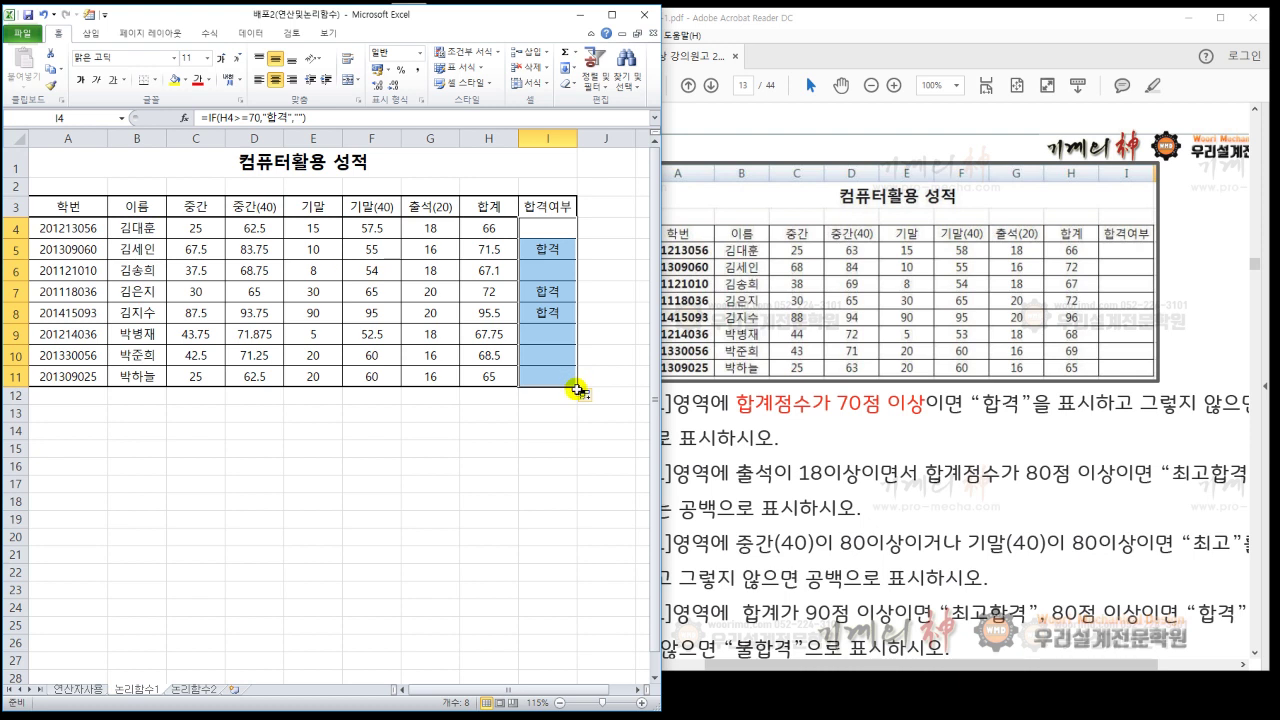
left_click(609, 336)
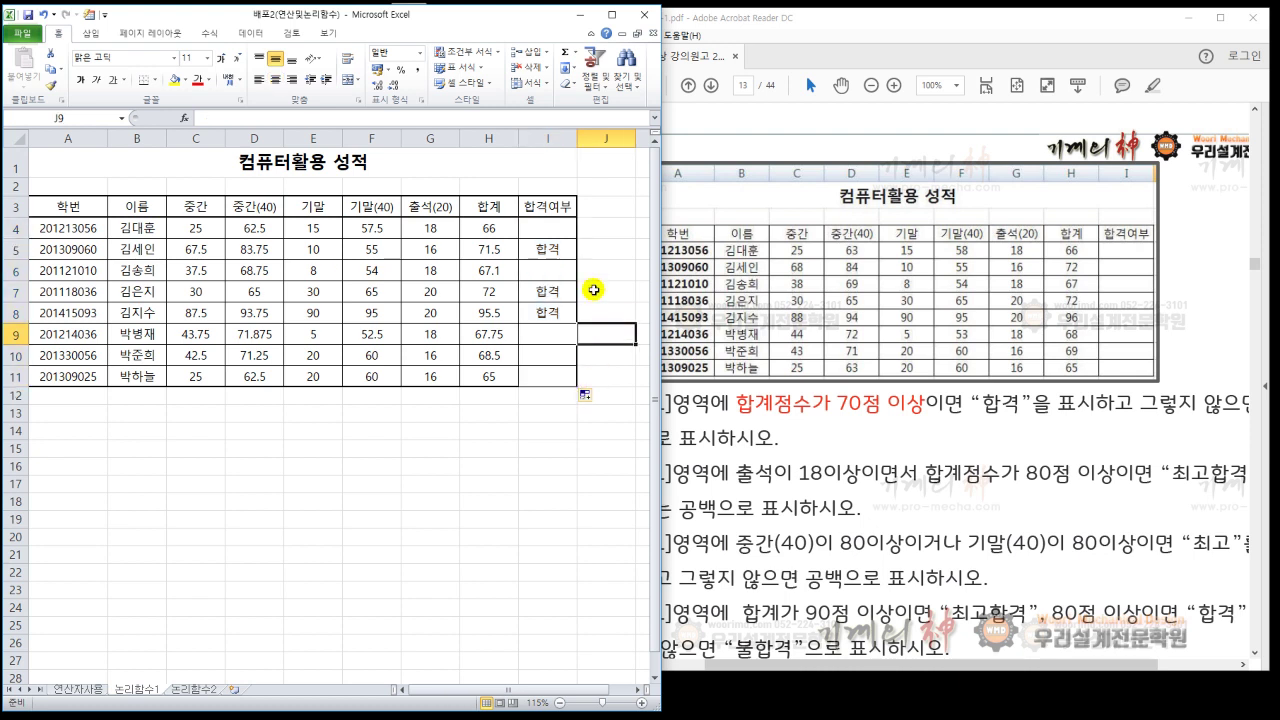
left_click(551, 229)
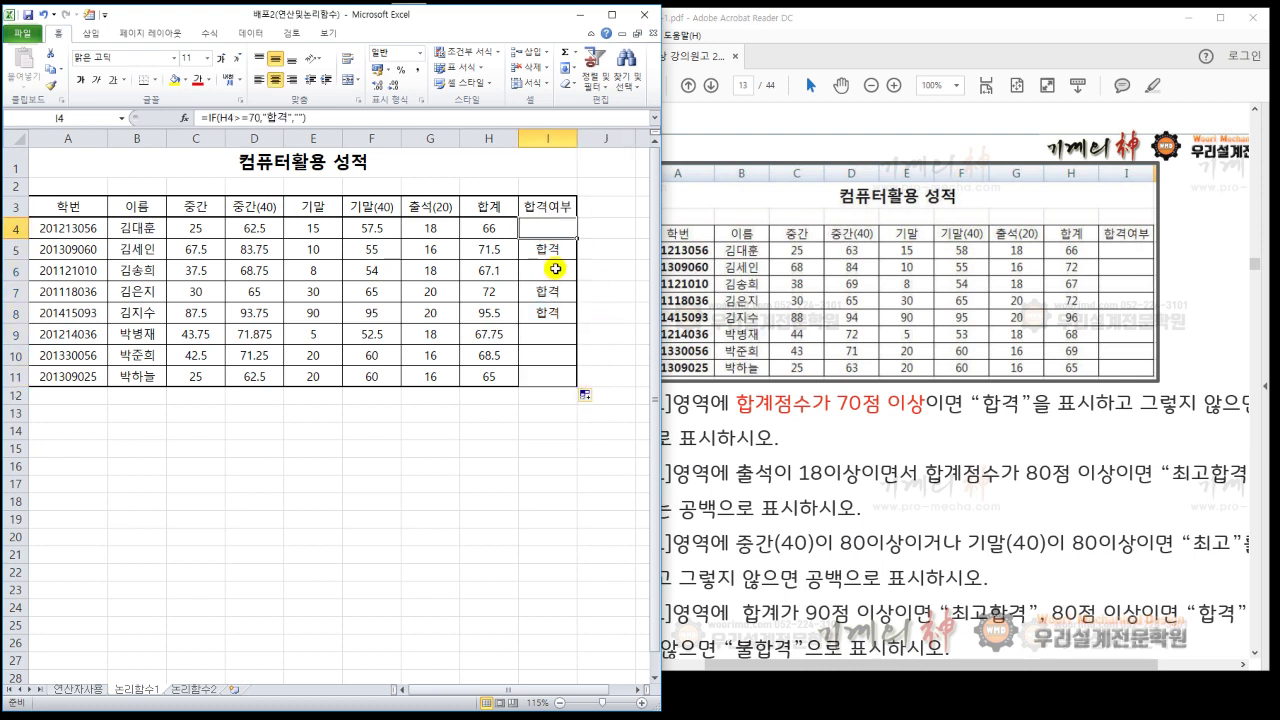
left_click(556, 254)
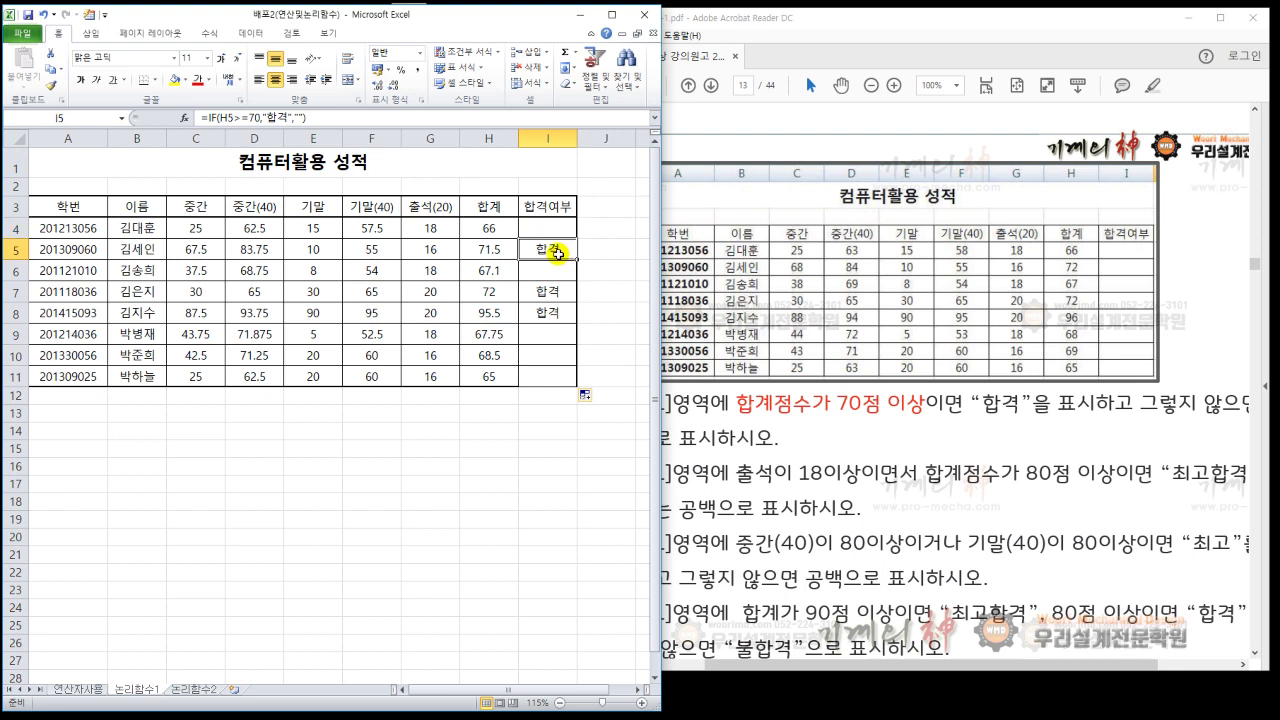
left_click(545, 298)
left_click(545, 312)
left_click(521, 428)
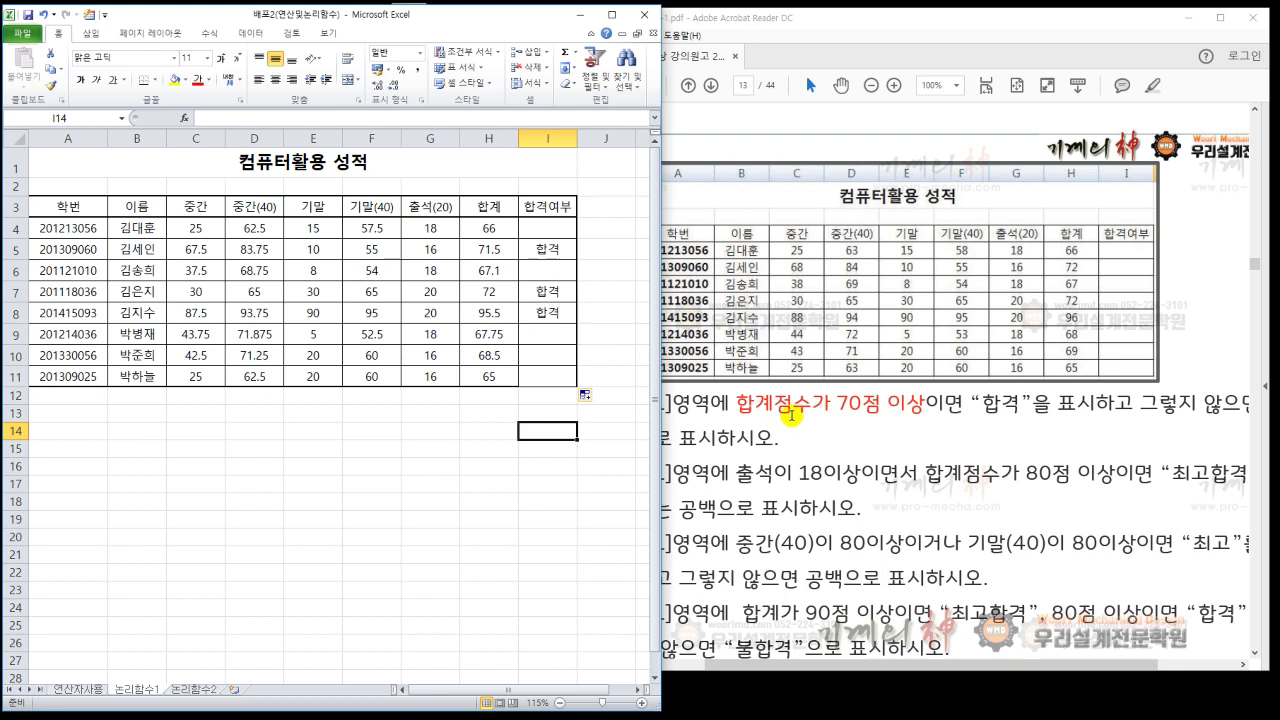
Step: Consult exercise 2 in the PDF, clear the 합격여부 formulas in I4:I11 of the worksheet, and reselect I4
left_click(801, 462)
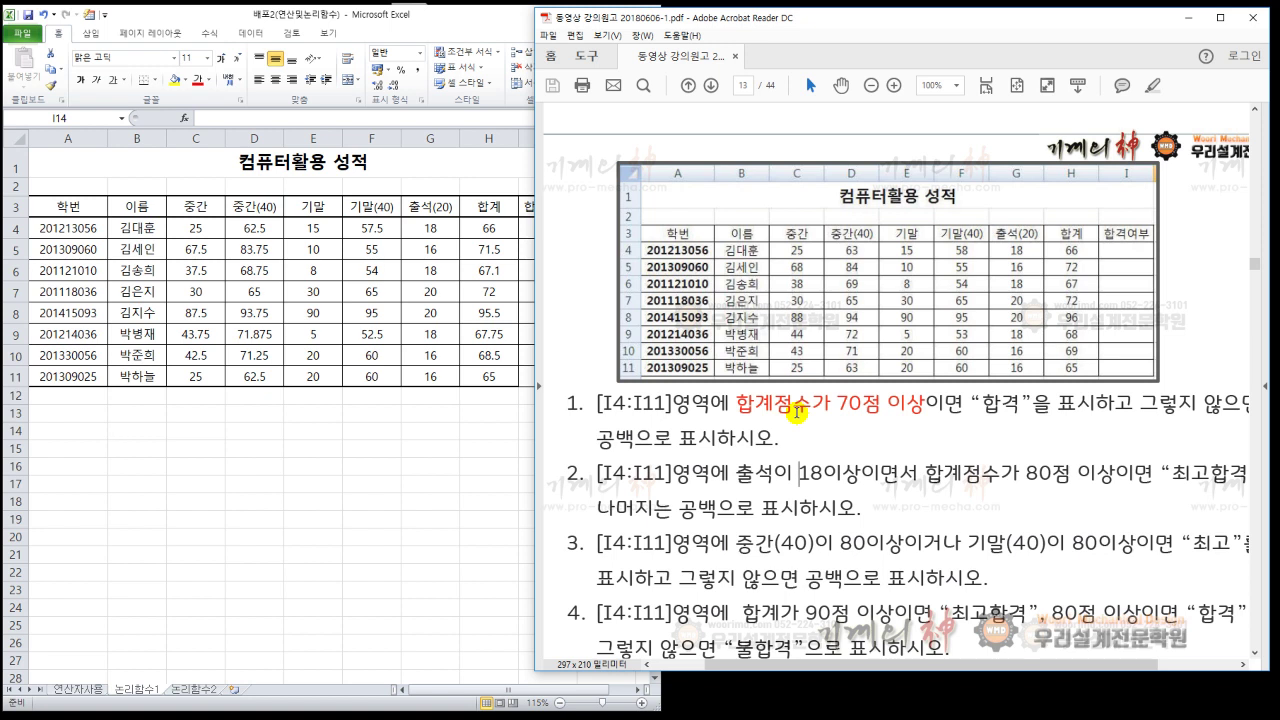
left_click(381, 438)
left_click_drag(535, 230, 544, 372)
key("Delete")
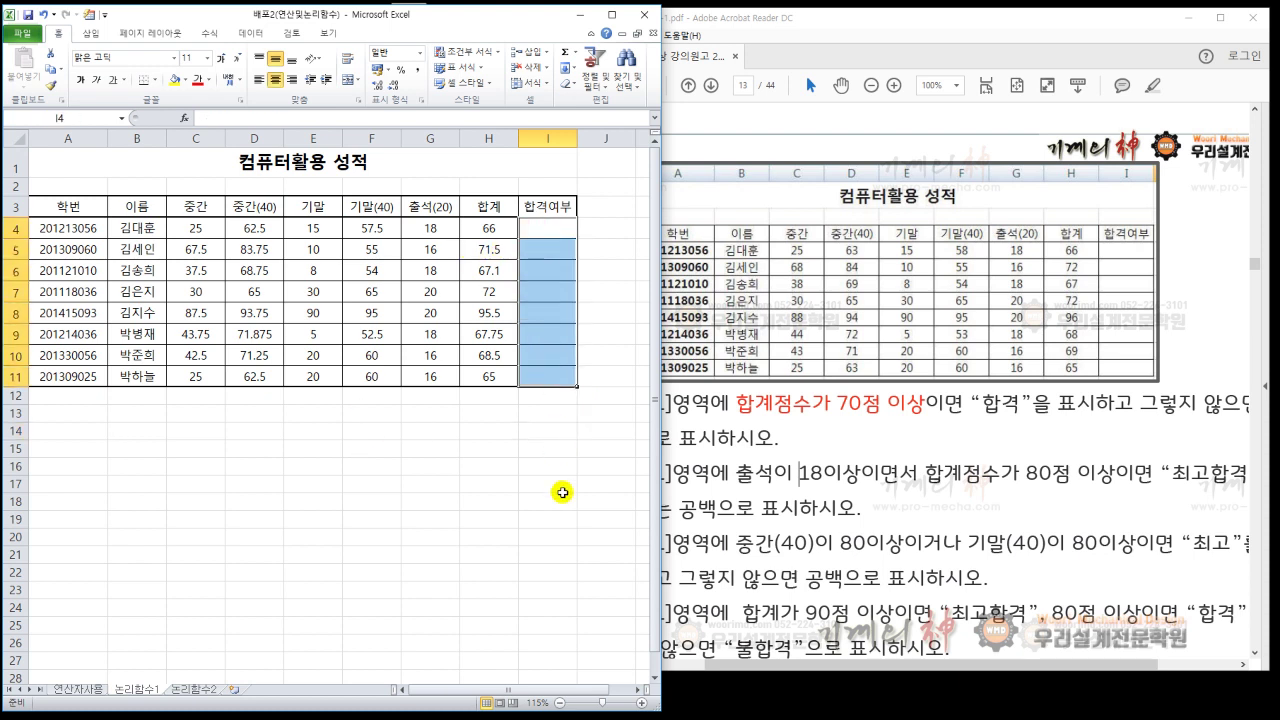
left_click(552, 466)
left_click(556, 228)
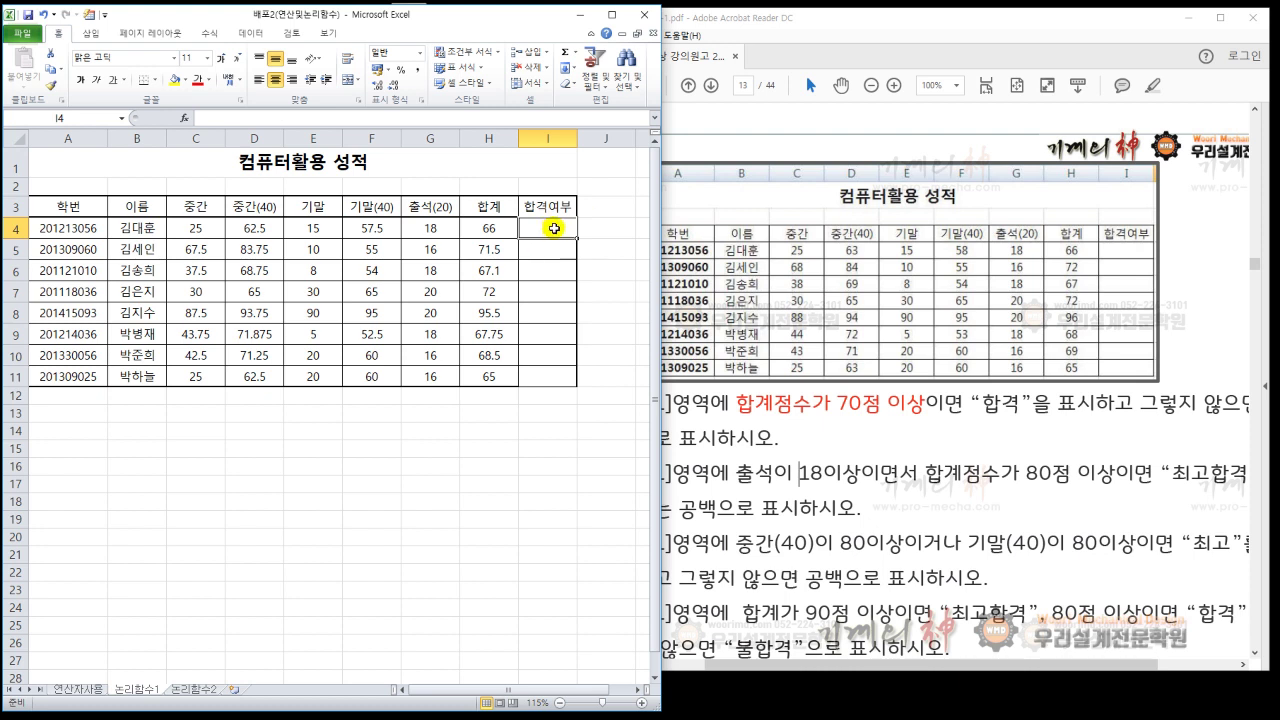
Step: Circle 이면서 in exercise 2 of the PDF, label it AND, mark the two conditions A and B, and join them with an arc
left_click(718, 460)
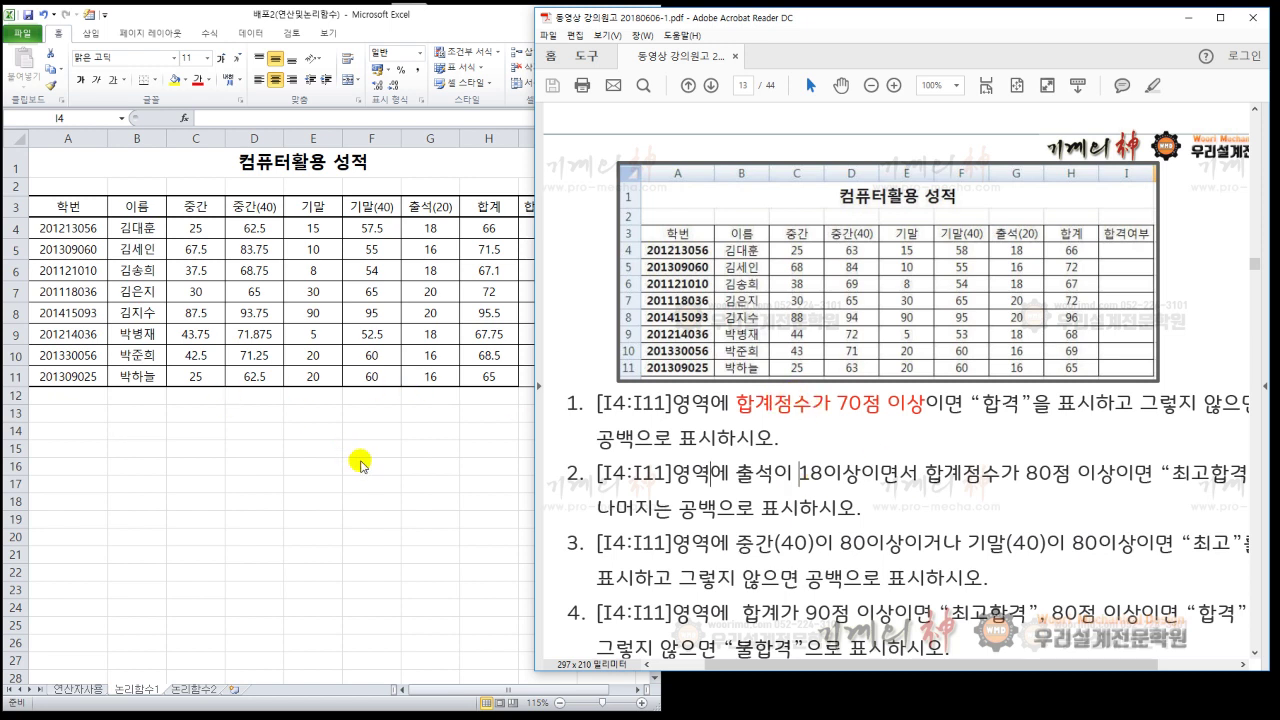
key("alt+Tab")
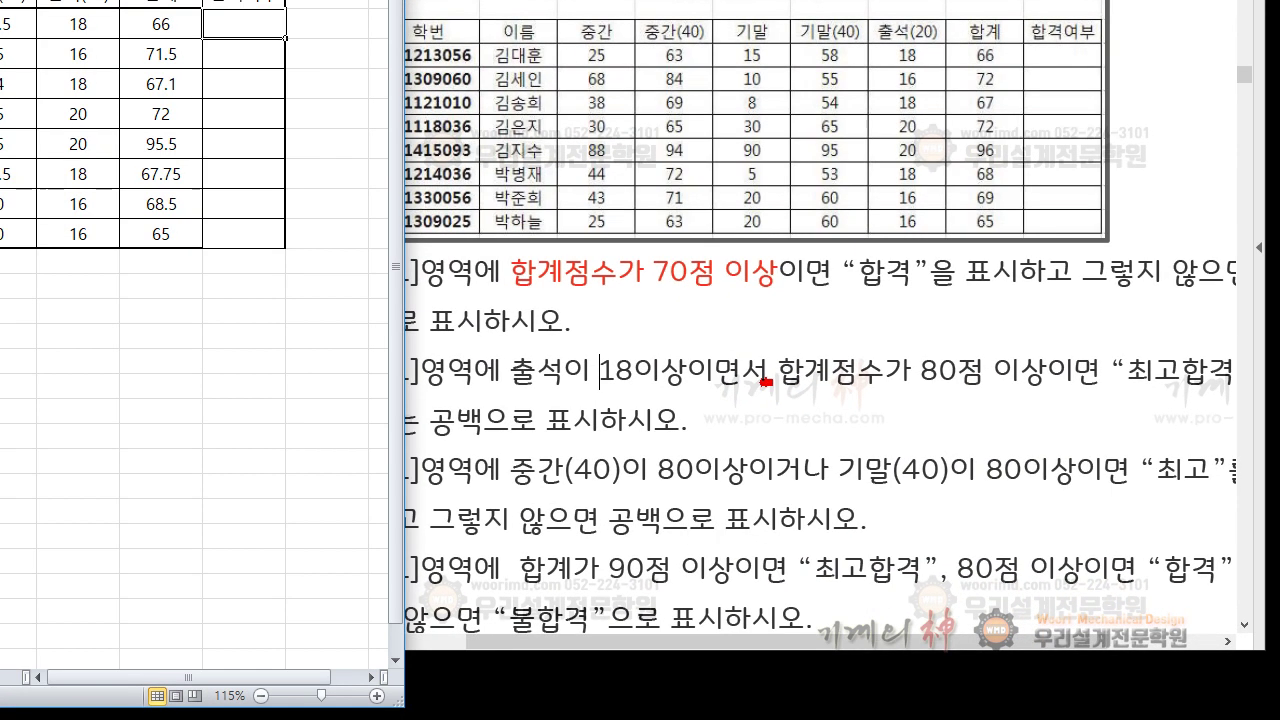
mouse_move(817, 416)
left_mouse_down()
mouse_move(740, 405)
mouse_move(771, 371)
mouse_move(799, 388)
left_mouse_up()
mouse_move(733, 330)
left_mouse_down()
mouse_move(757, 310)
mouse_move(793, 320)
mouse_move(804, 290)
mouse_move(834, 289)
mouse_move(855, 318)
mouse_move(858, 304)
left_mouse_up()
mouse_move(546, 305)
left_mouse_down()
mouse_move(541, 345)
mouse_move(609, 321)
left_mouse_up()
mouse_move(903, 334)
left_mouse_down()
mouse_move(906, 319)
mouse_move(905, 334)
left_mouse_up()
mouse_move(605, 332)
left_mouse_down()
mouse_move(515, 342)
mouse_move(636, 321)
left_mouse_up()
mouse_move(951, 318)
left_mouse_down()
mouse_move(971, 343)
mouse_move(915, 295)
left_mouse_up()
mouse_move(735, 178)
left_mouse_down()
mouse_move(601, 268)
mouse_move(893, 254)
left_mouse_up()
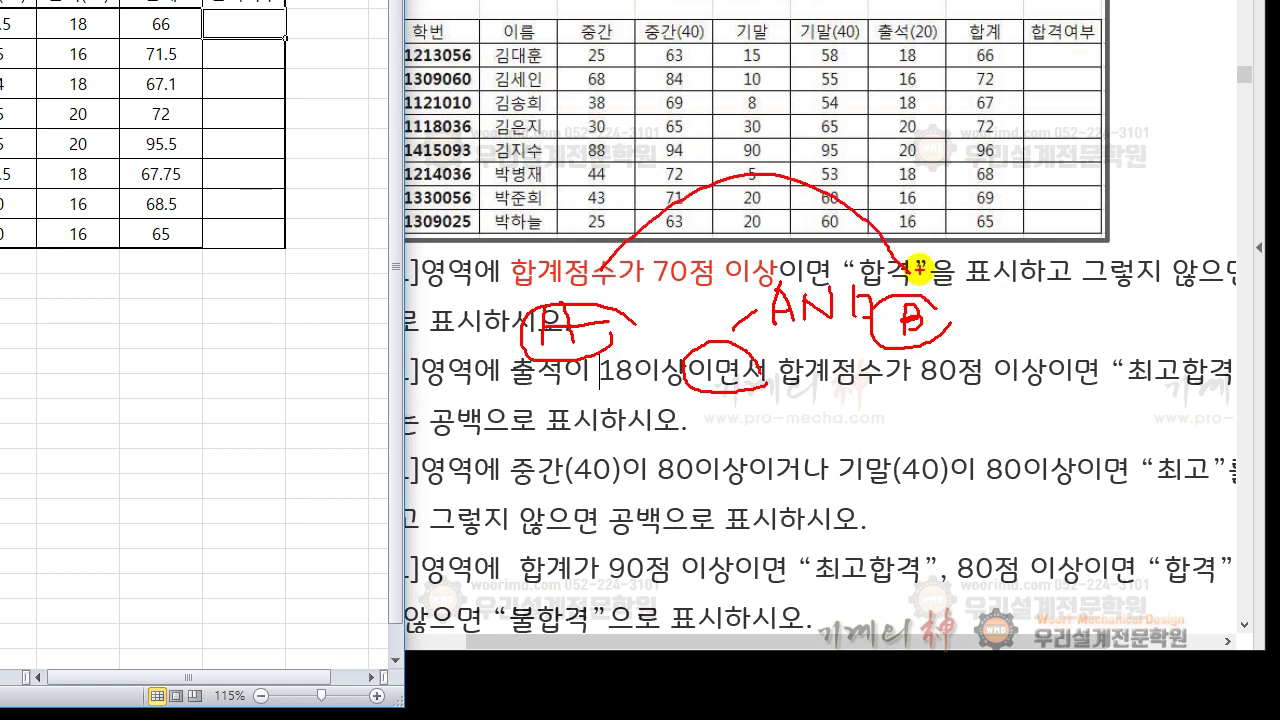
Step: Underline 이면서, write a large AND above the arc joining the conditions, and clear all the drawings
left_click_drag(693, 391, 757, 387)
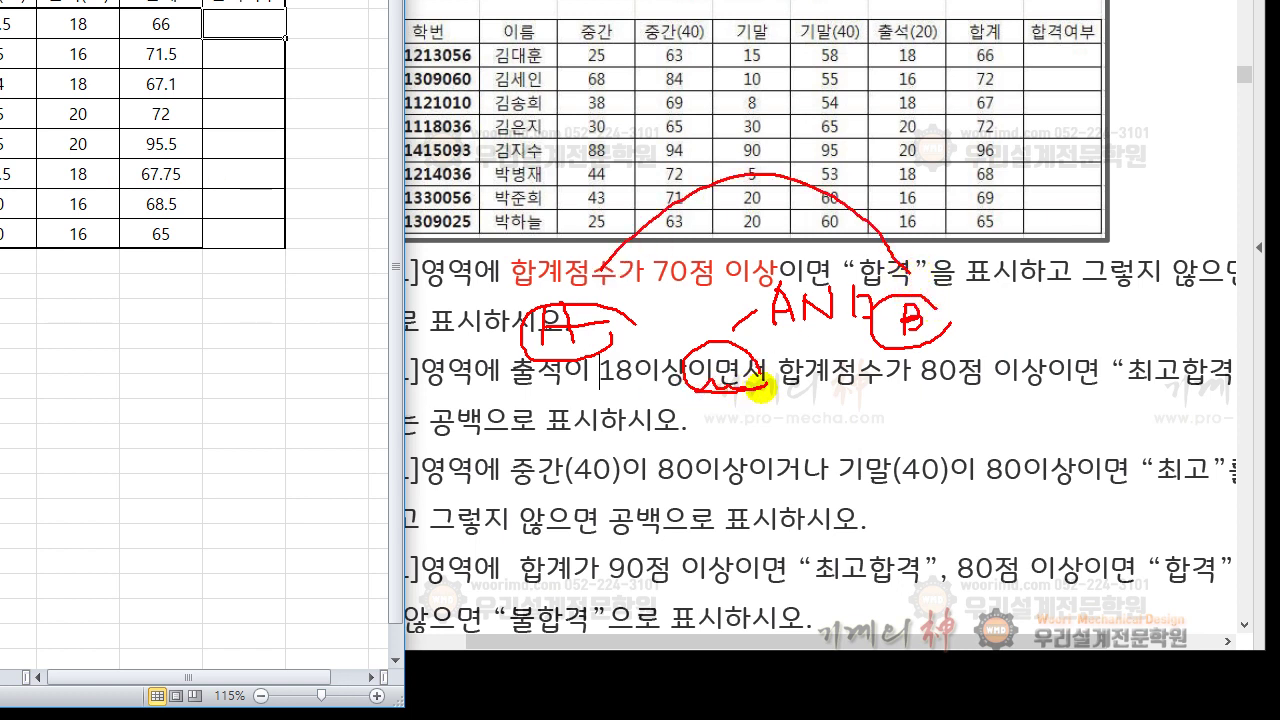
left_click_drag(723, 90, 705, 157)
left_click_drag(723, 90, 729, 146)
mouse_move(711, 138)
left_mouse_down()
mouse_move(770, 100)
mouse_move(778, 148)
left_mouse_up()
left_click_drag(780, 90, 785, 145)
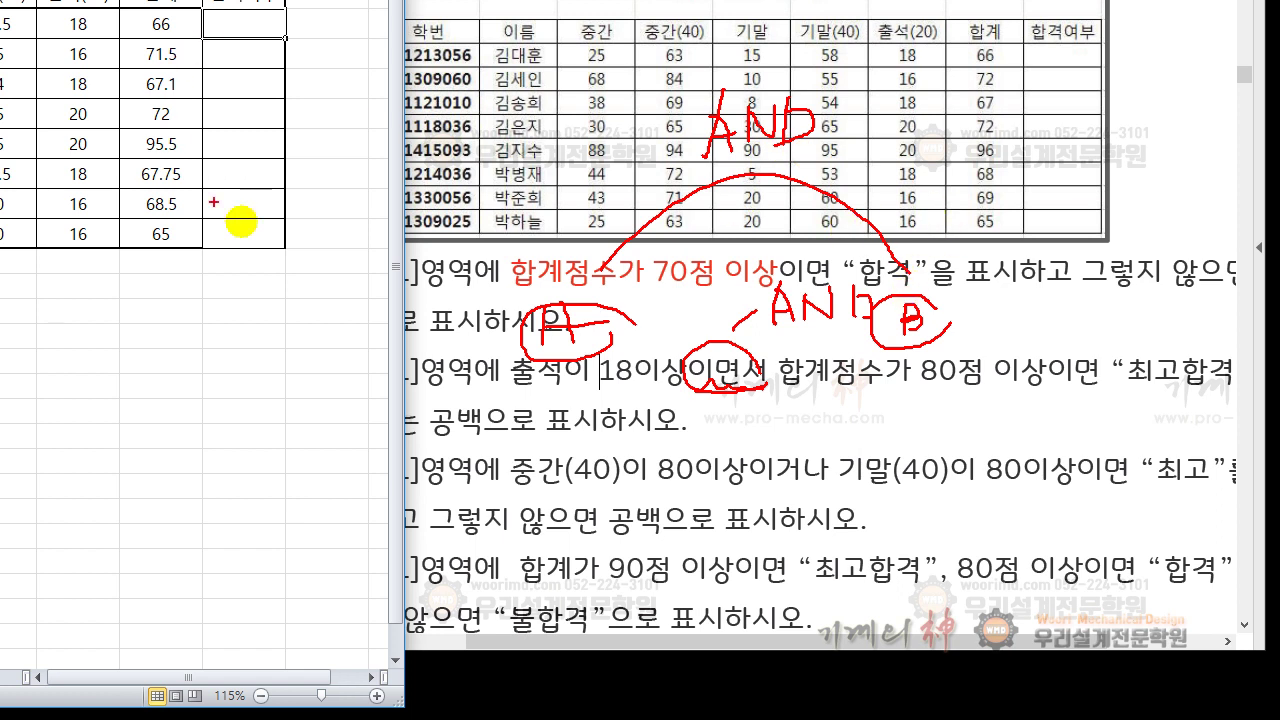
key("Escape")
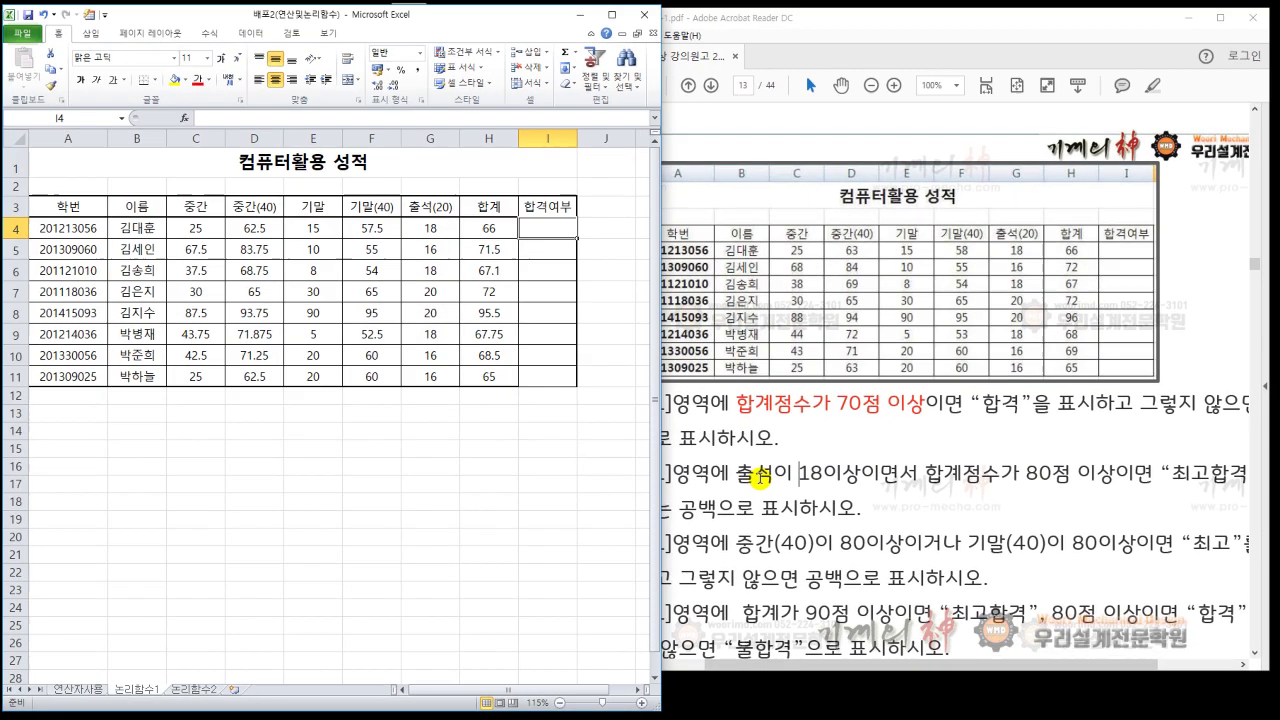
Step: Match the two conditions of exercise 2 in the PDF to the 출석(20) cell G4 and the 합계 cell H4 in the worksheet
left_click(555, 379)
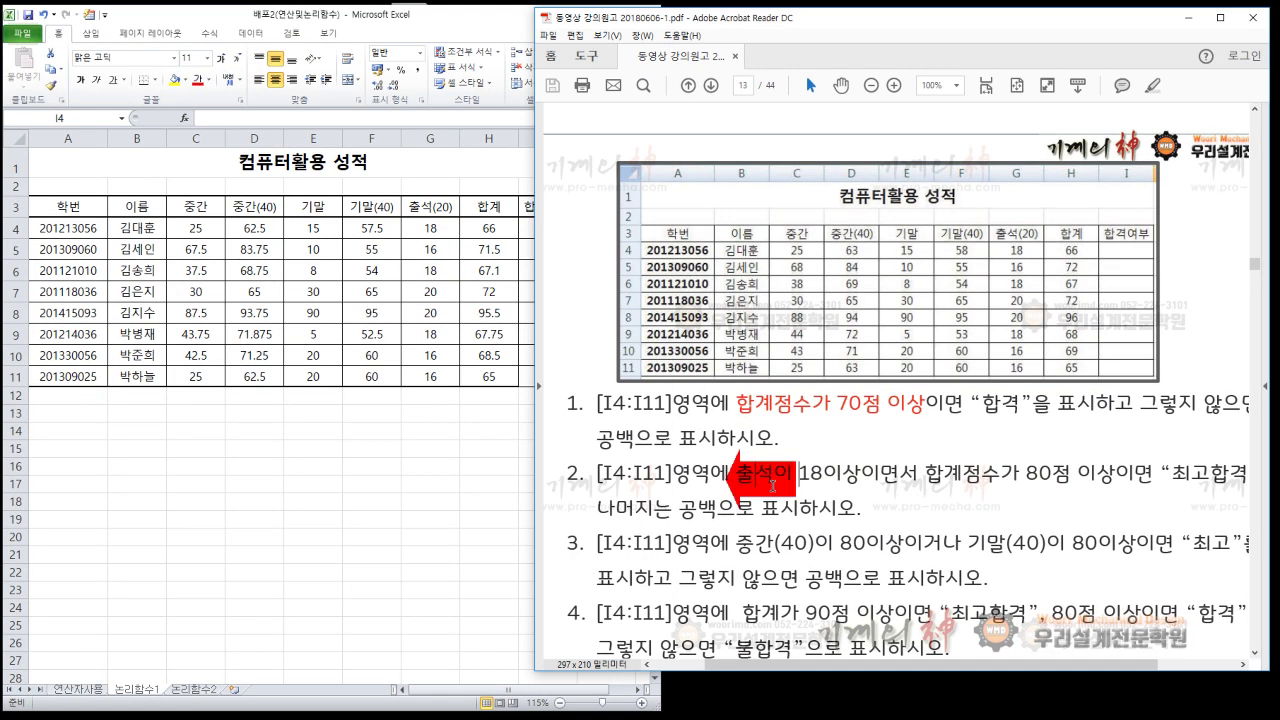
left_click(742, 474)
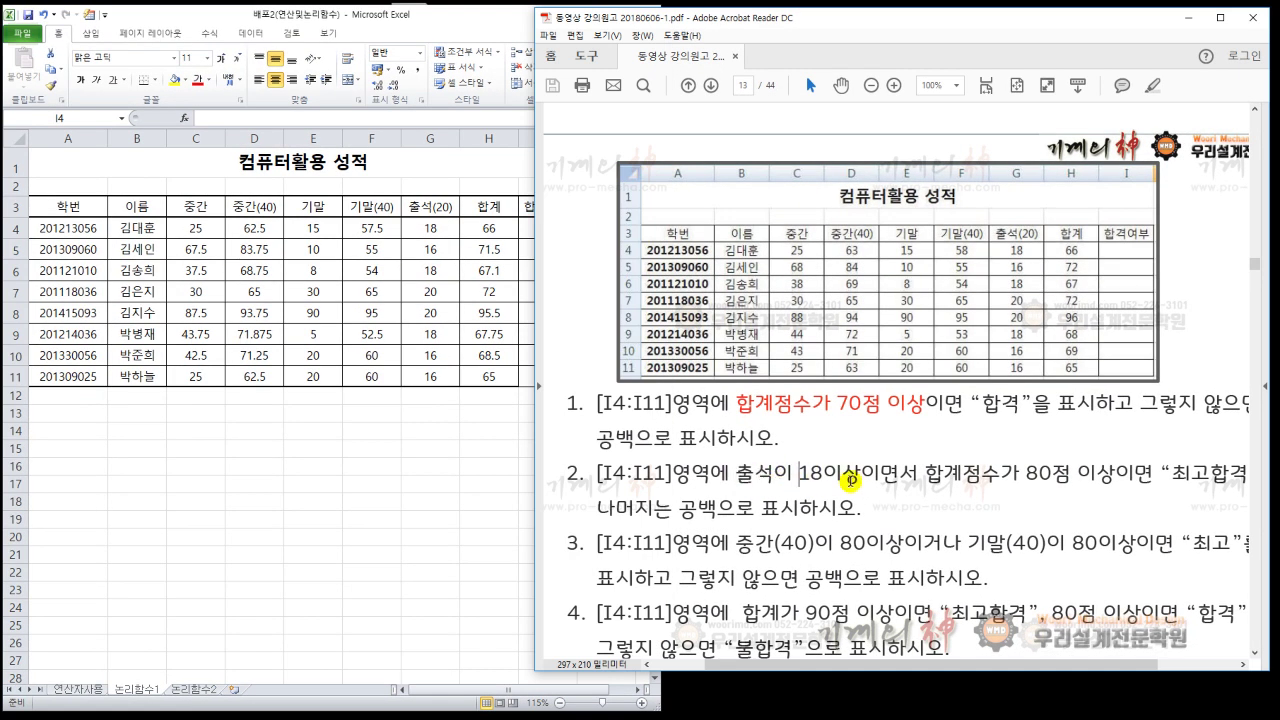
left_click(400, 480)
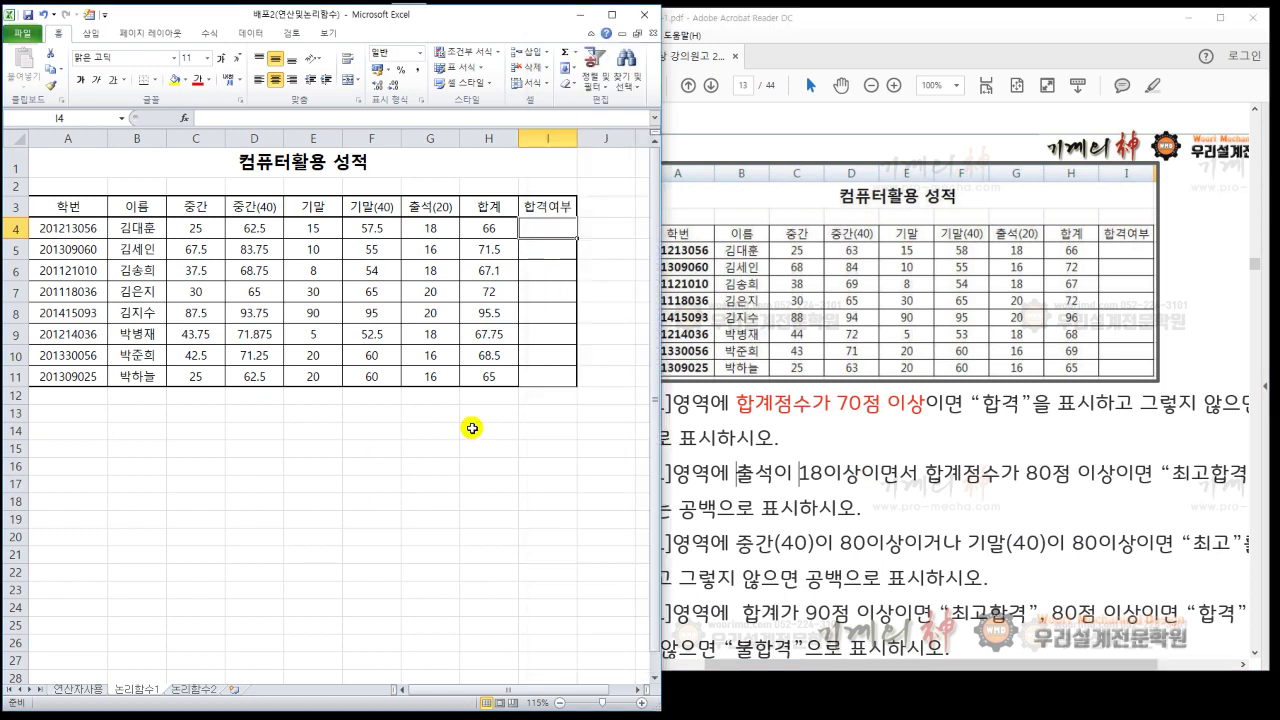
left_click(384, 418)
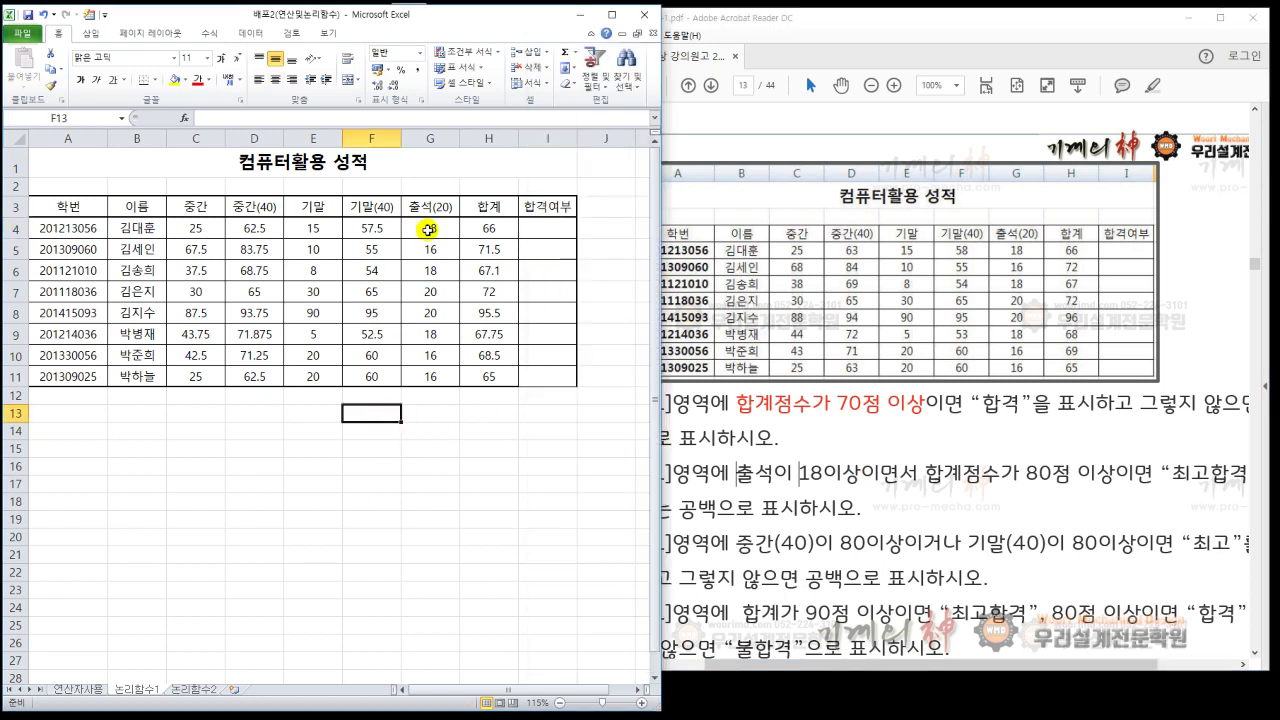
left_click(428, 230)
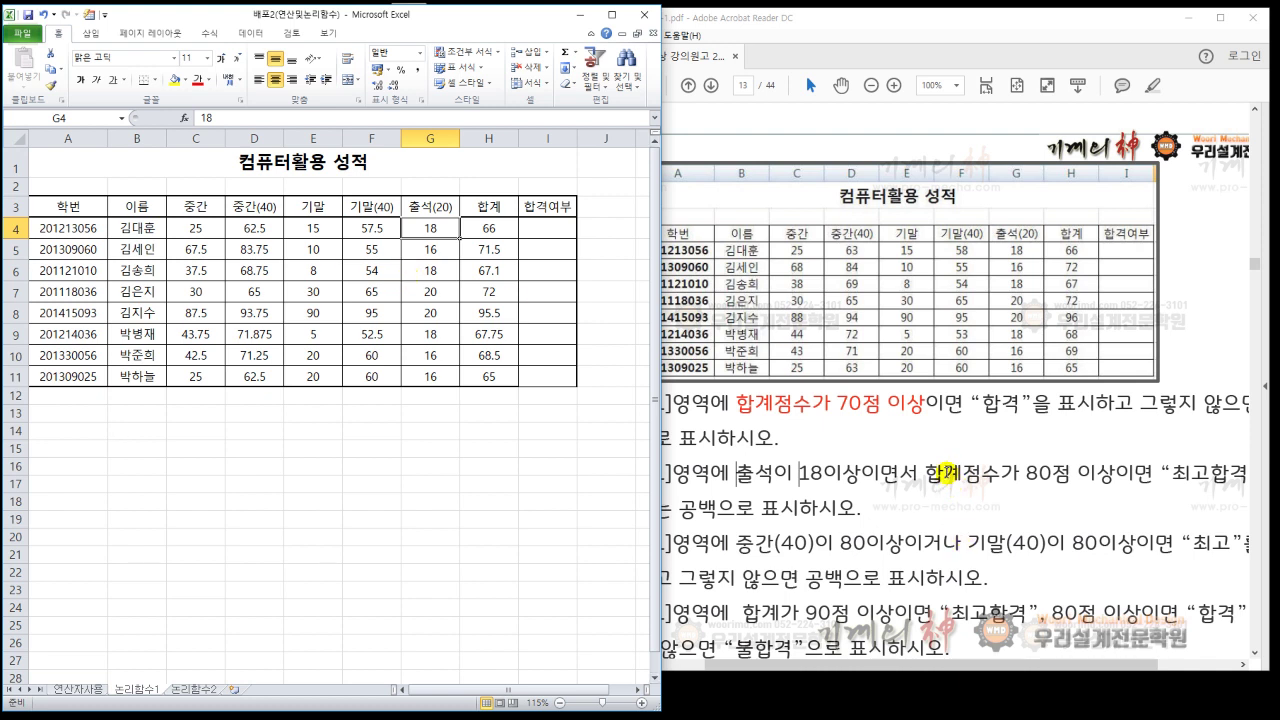
left_click(491, 229)
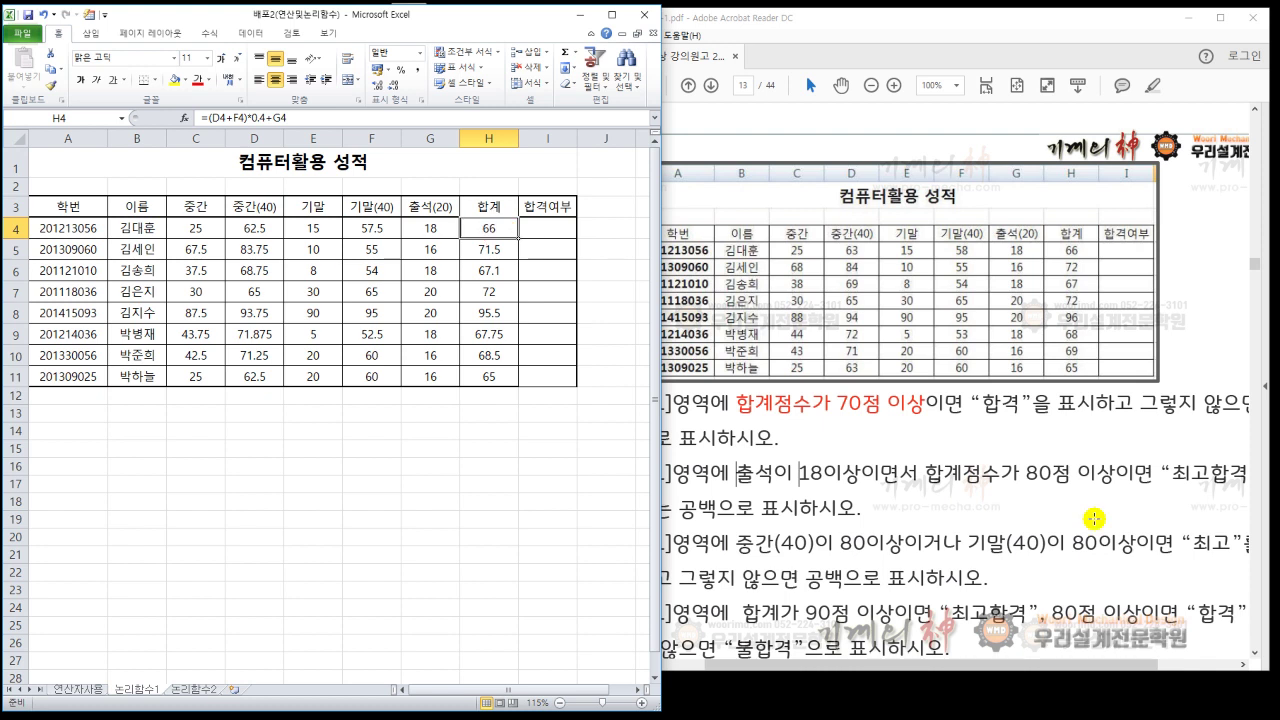
Step: Read in exercise 2 of the PDF which text to show when both conditions hold and what to show otherwise
left_click(1058, 478)
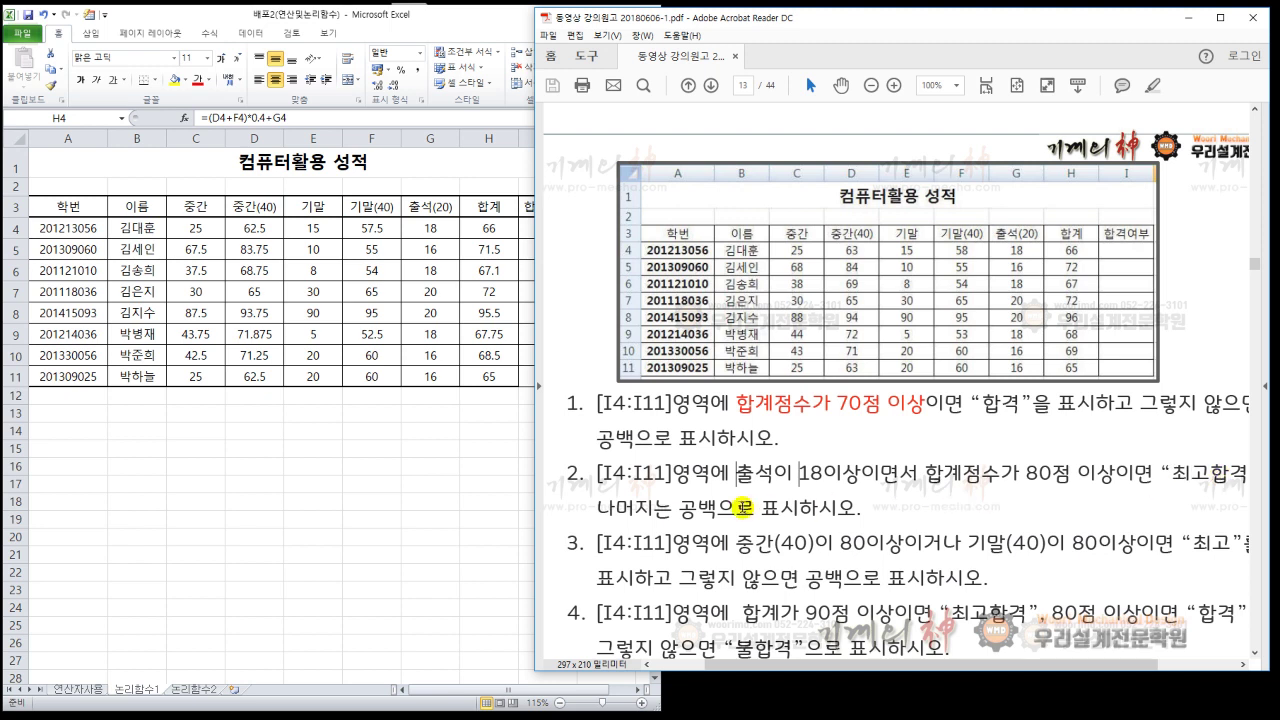
left_click(697, 508)
left_click(1162, 473)
left_click(695, 508)
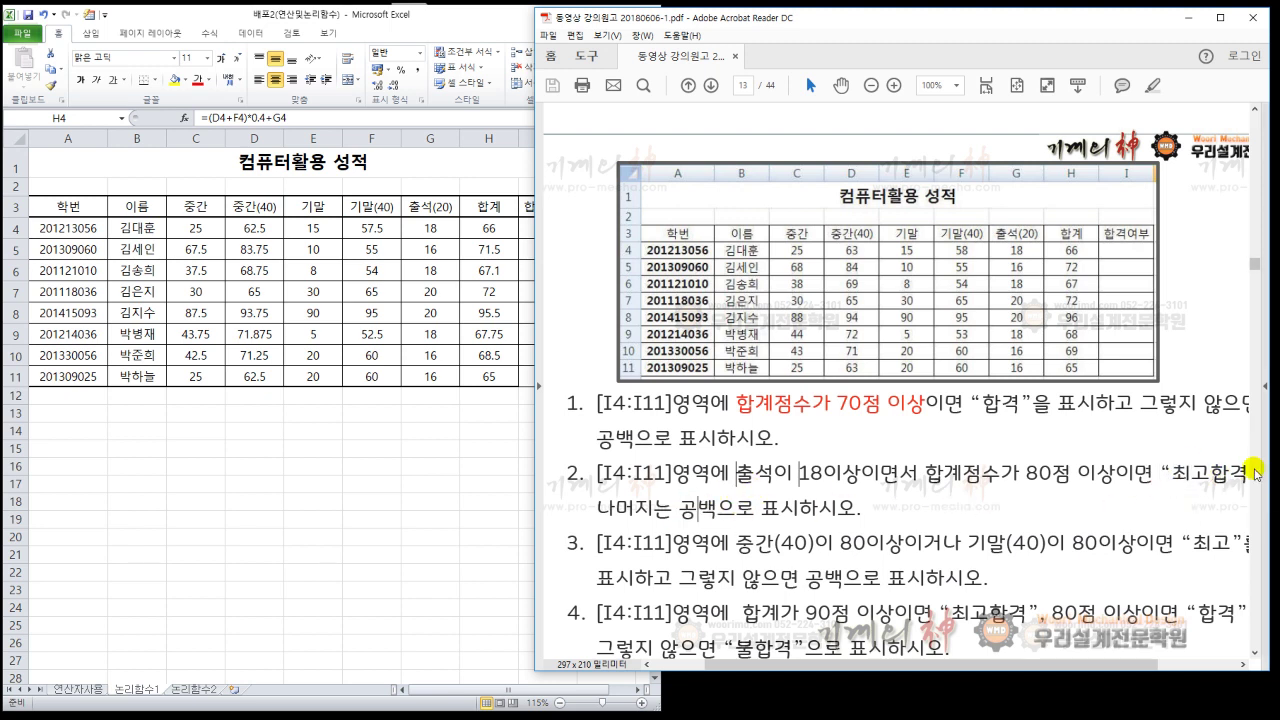
left_click(1156, 474)
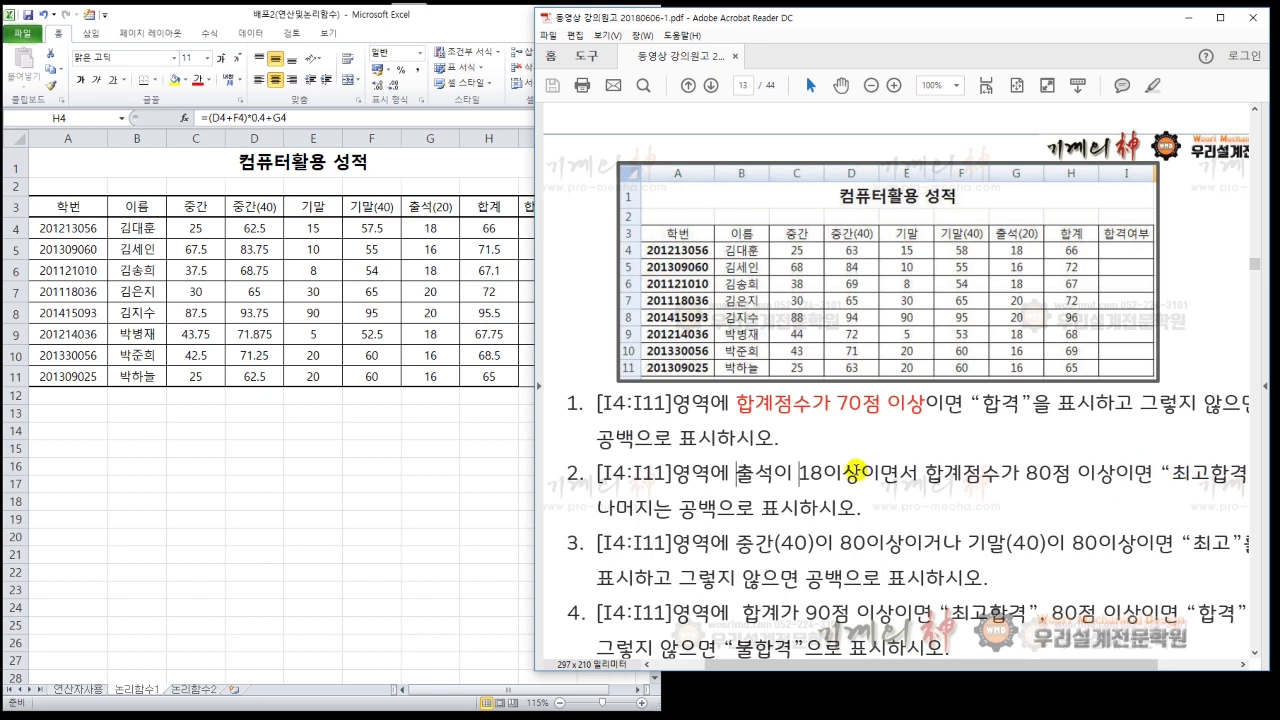
left_click(329, 466)
Step: Start an AND formula in I4 with G4>=18 as its first condition, followed by a comma for the second
left_click(547, 232)
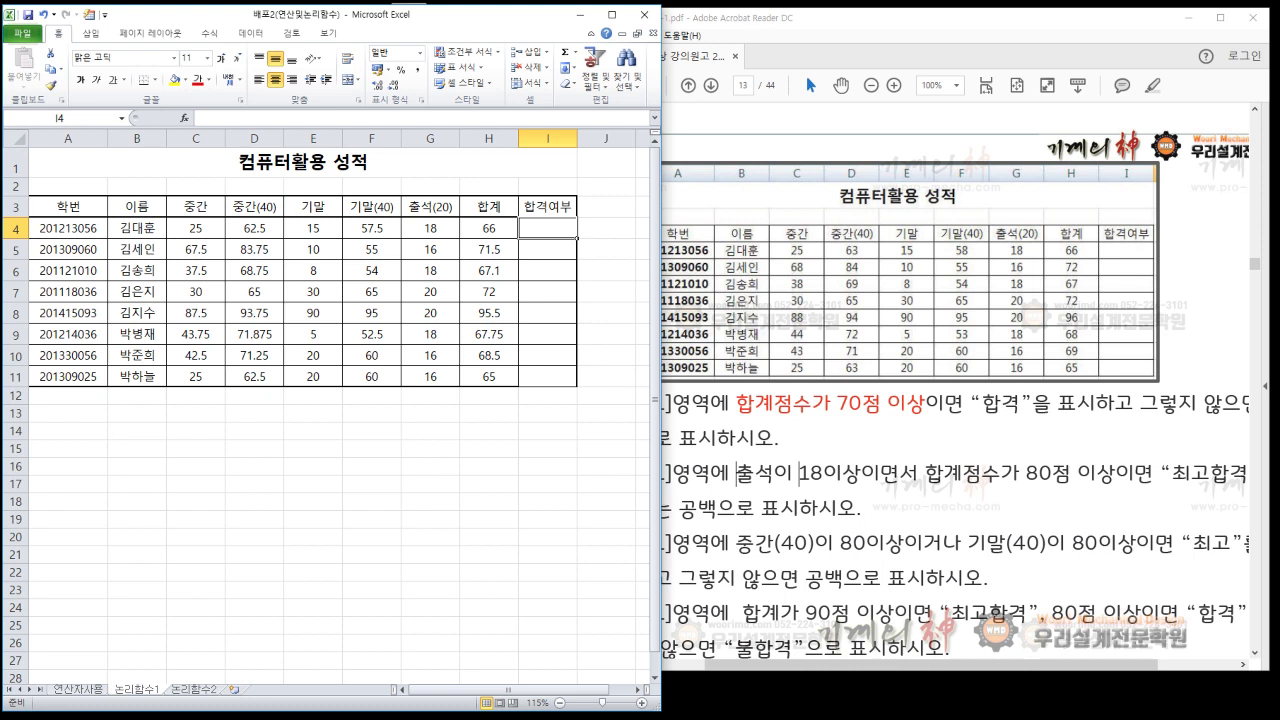
type("=")
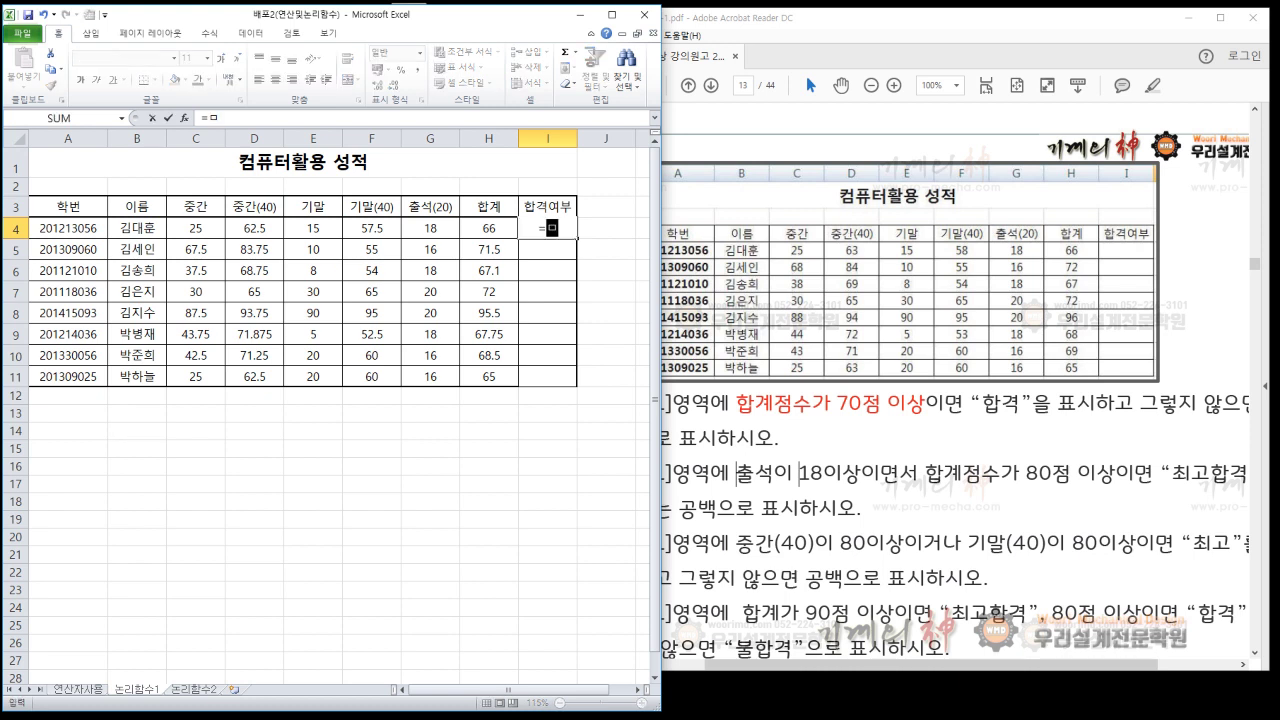
type("and")
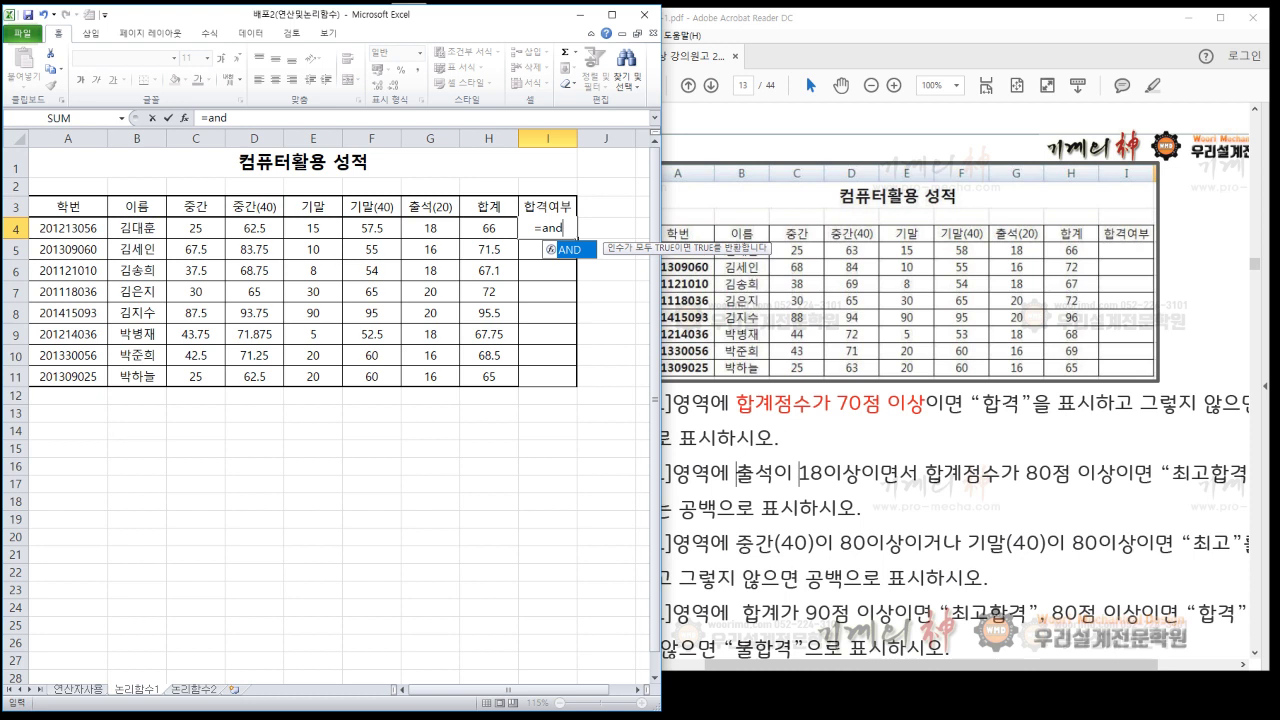
type("(")
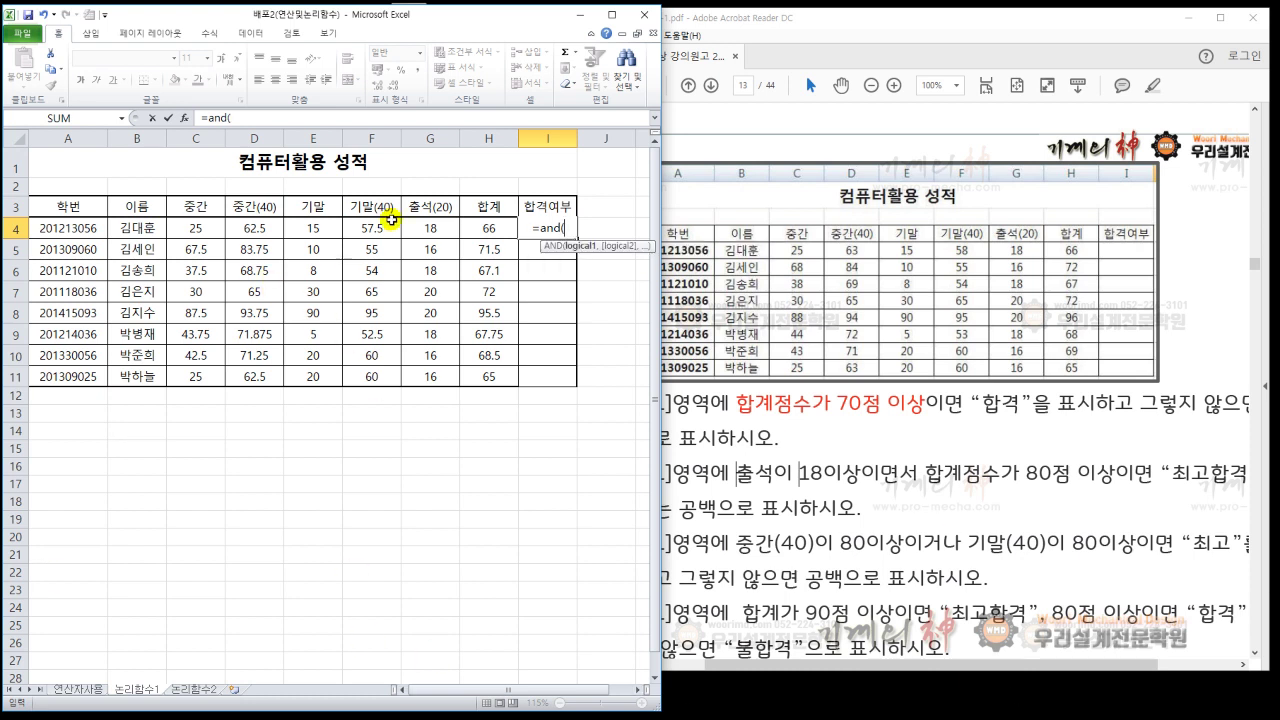
left_click(429, 225)
type(">=18")
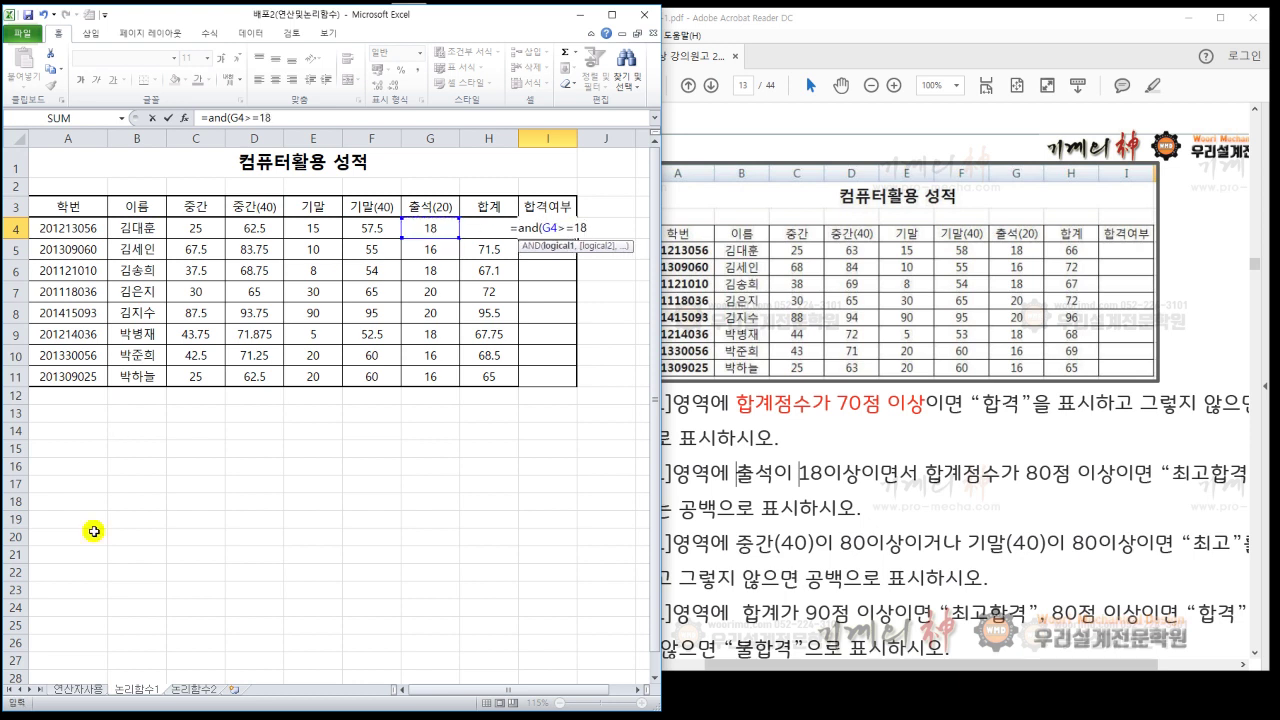
type(",")
key("BackSpace")
type(")")
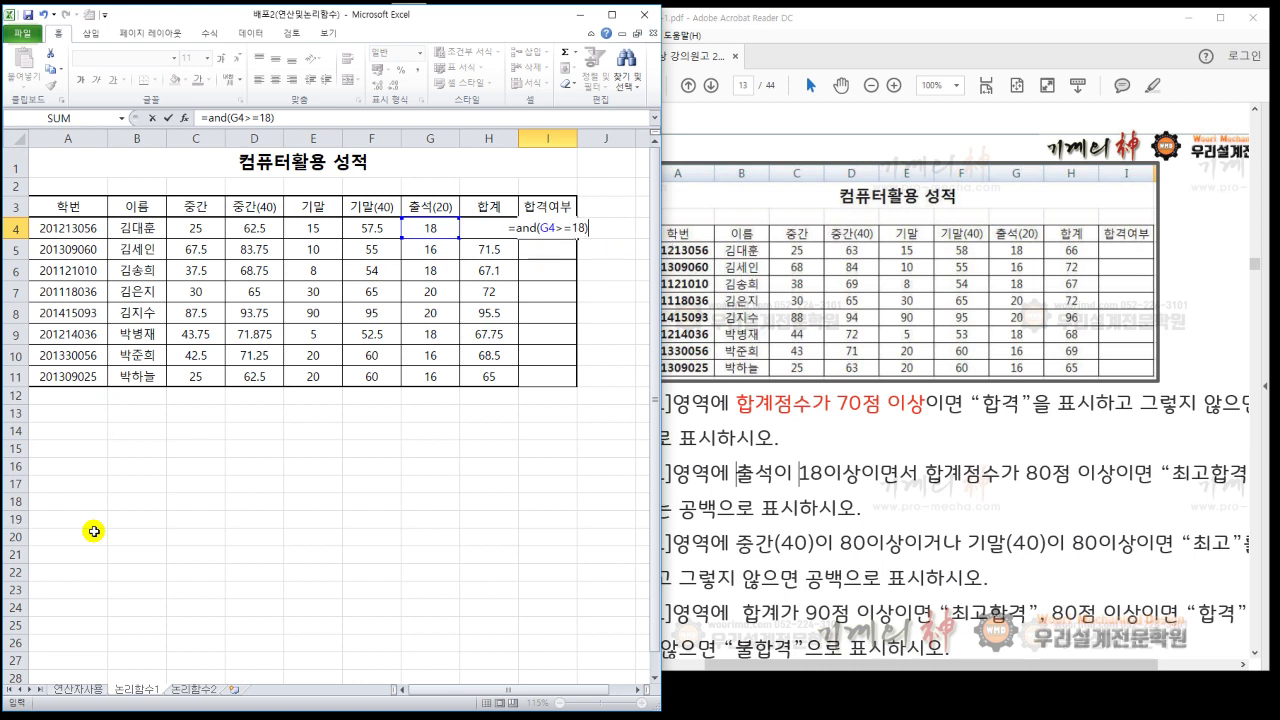
key("BackSpace")
type(")")
key("BackSpace")
type(",")
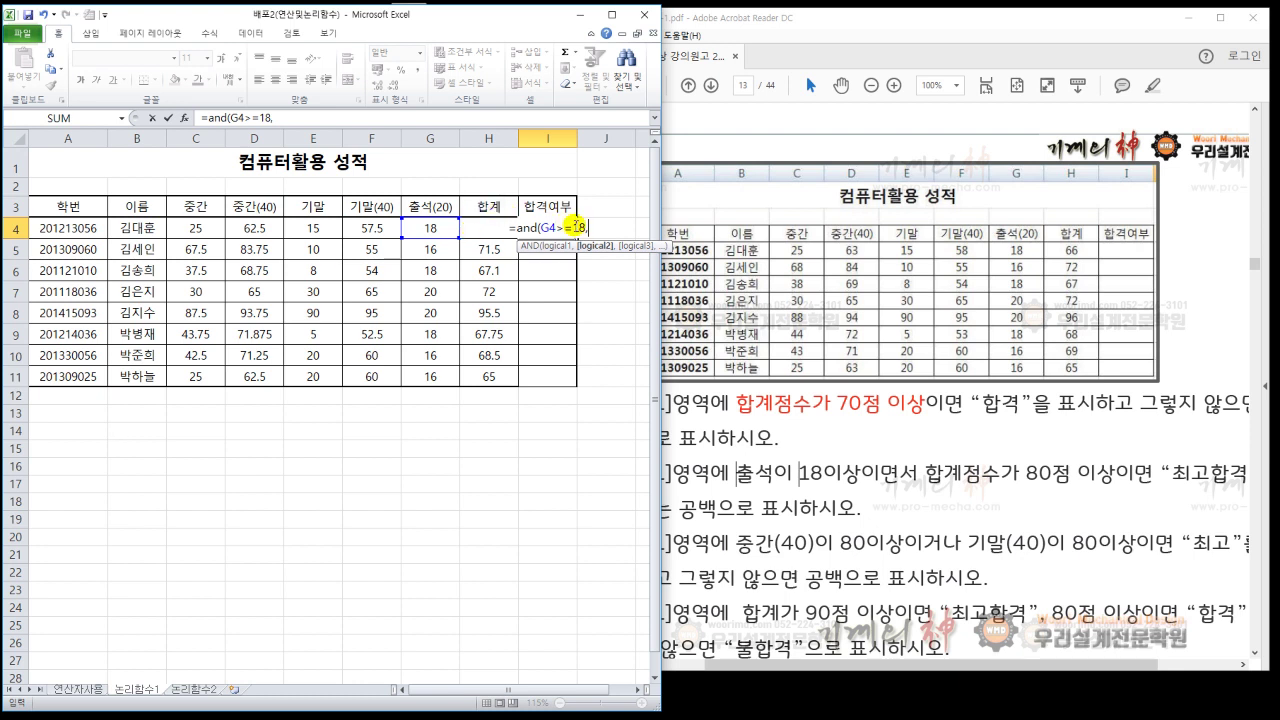
Step: Add H4>=80 as the second condition of the AND formula in I4 and enter the formula
left_click(486, 211)
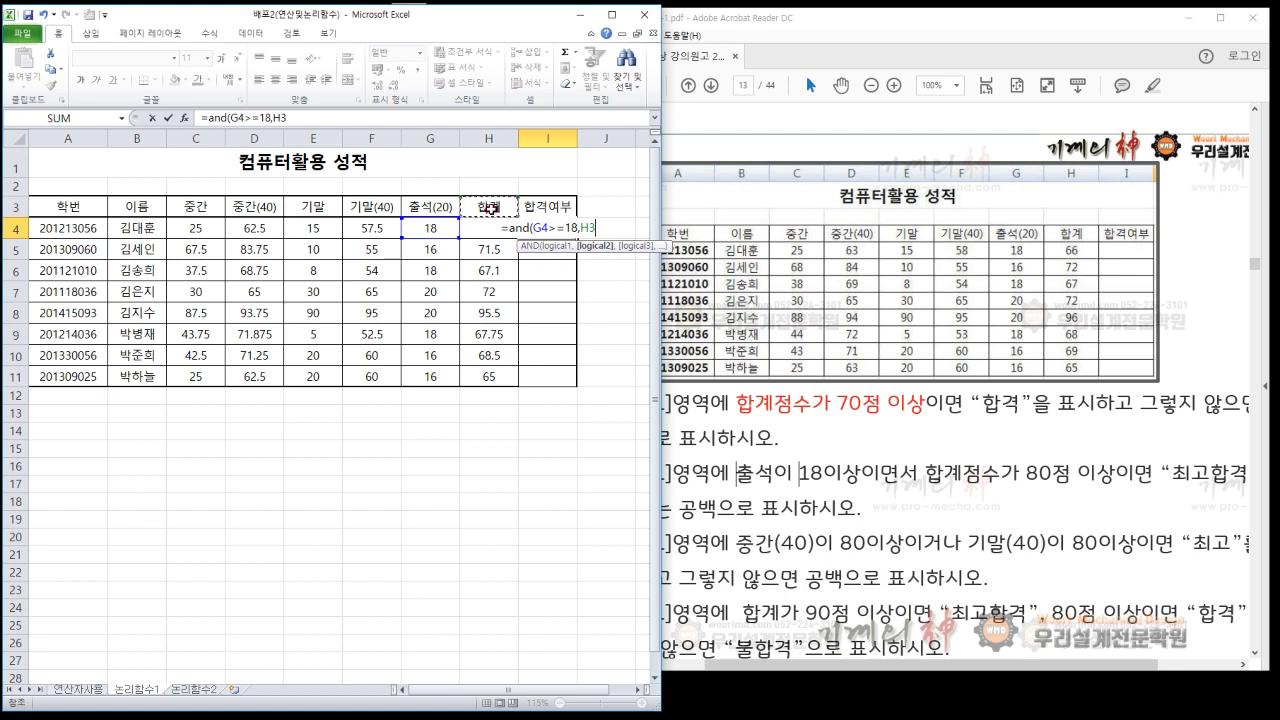
key("Down")
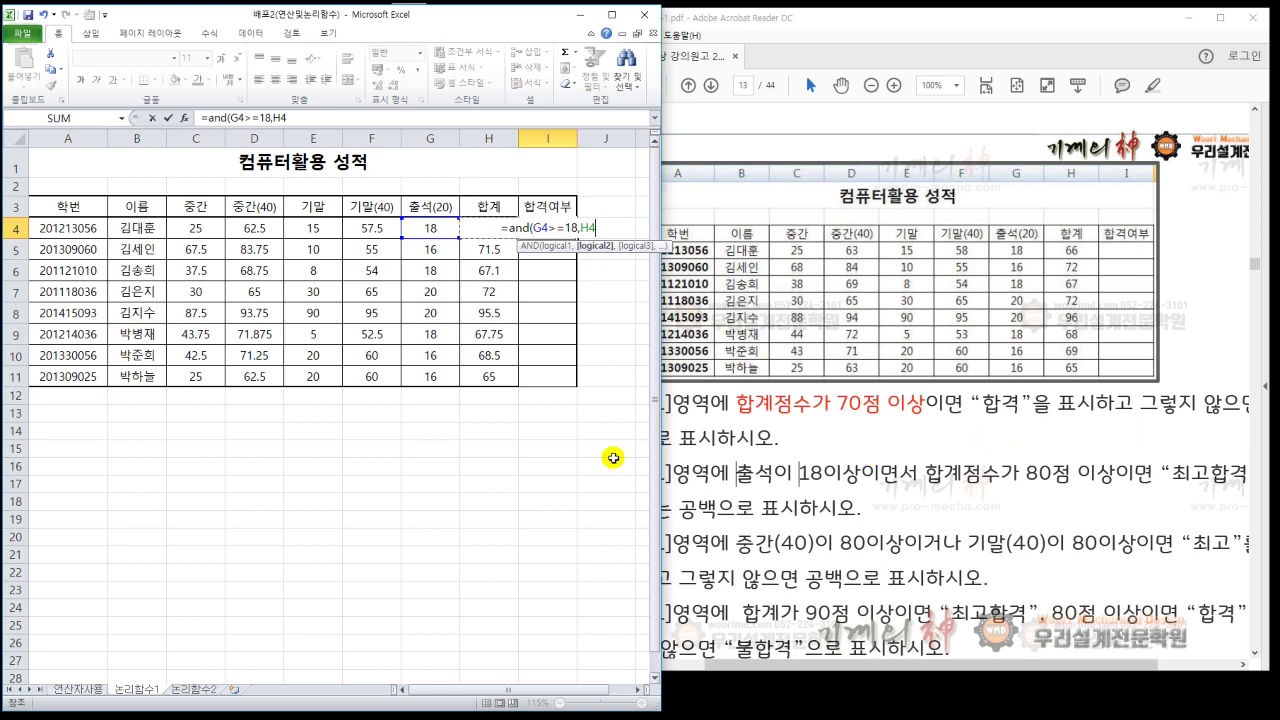
type(">=")
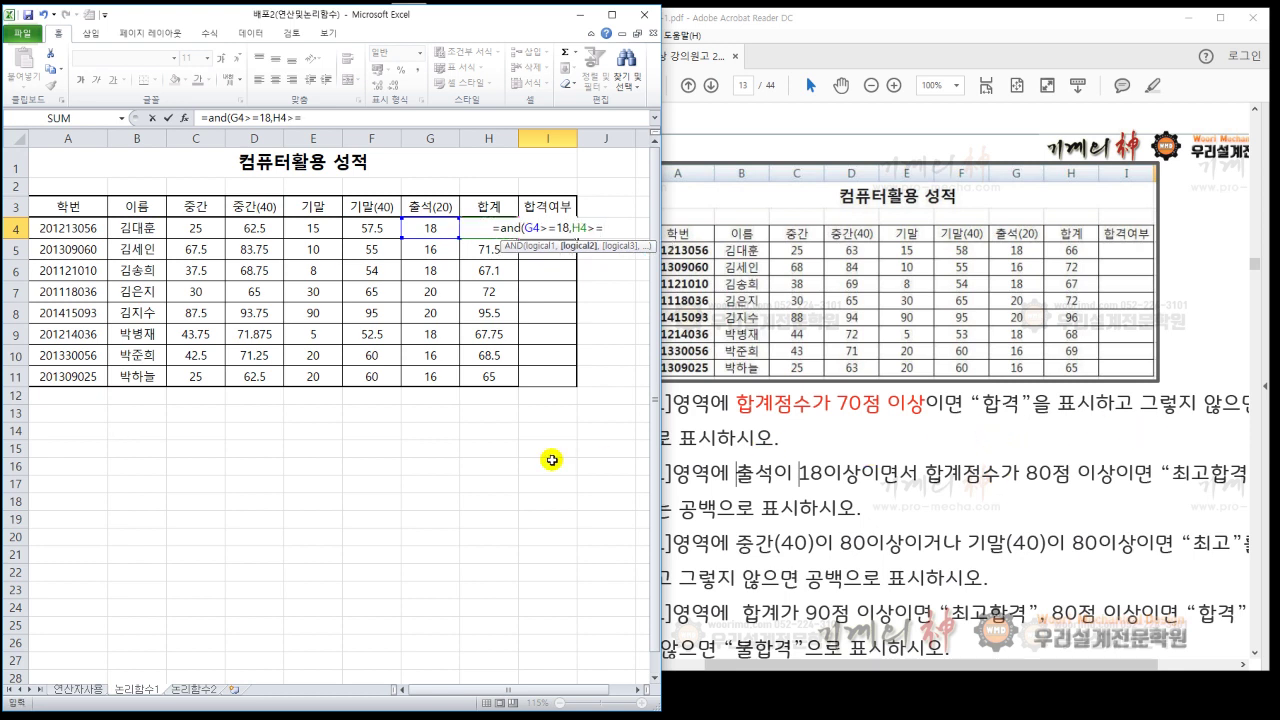
type("80")
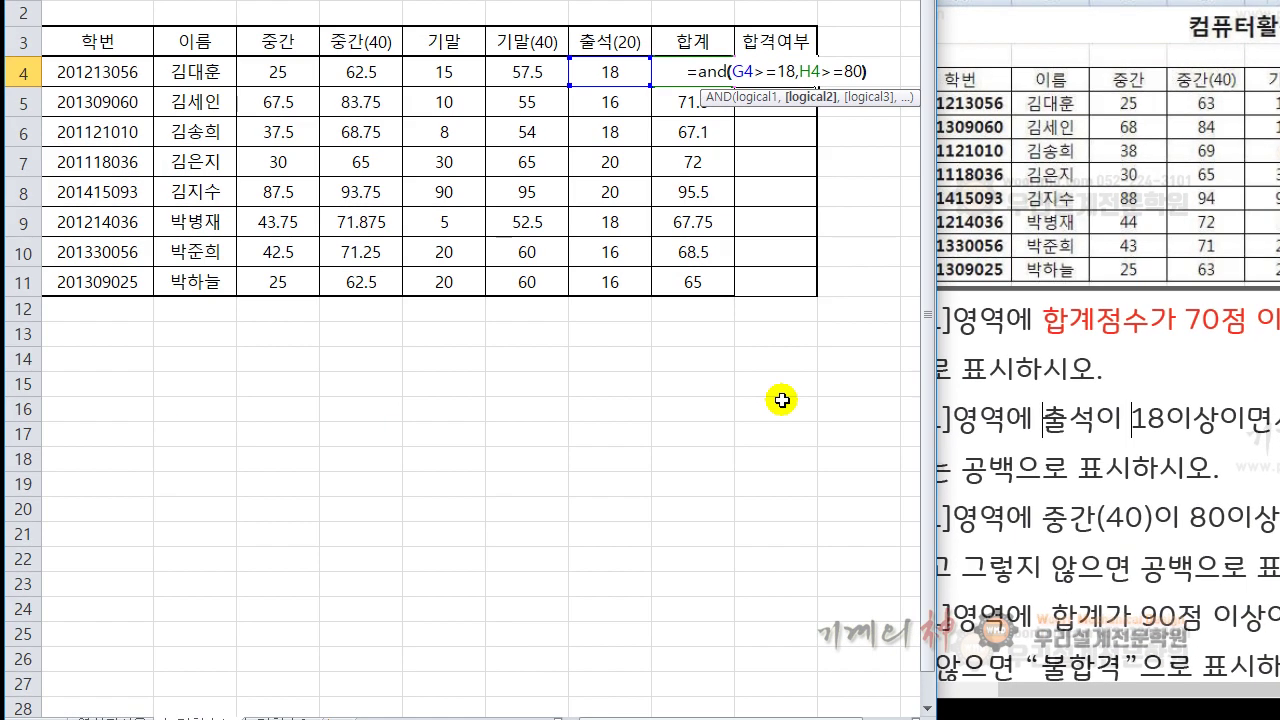
key("Return")
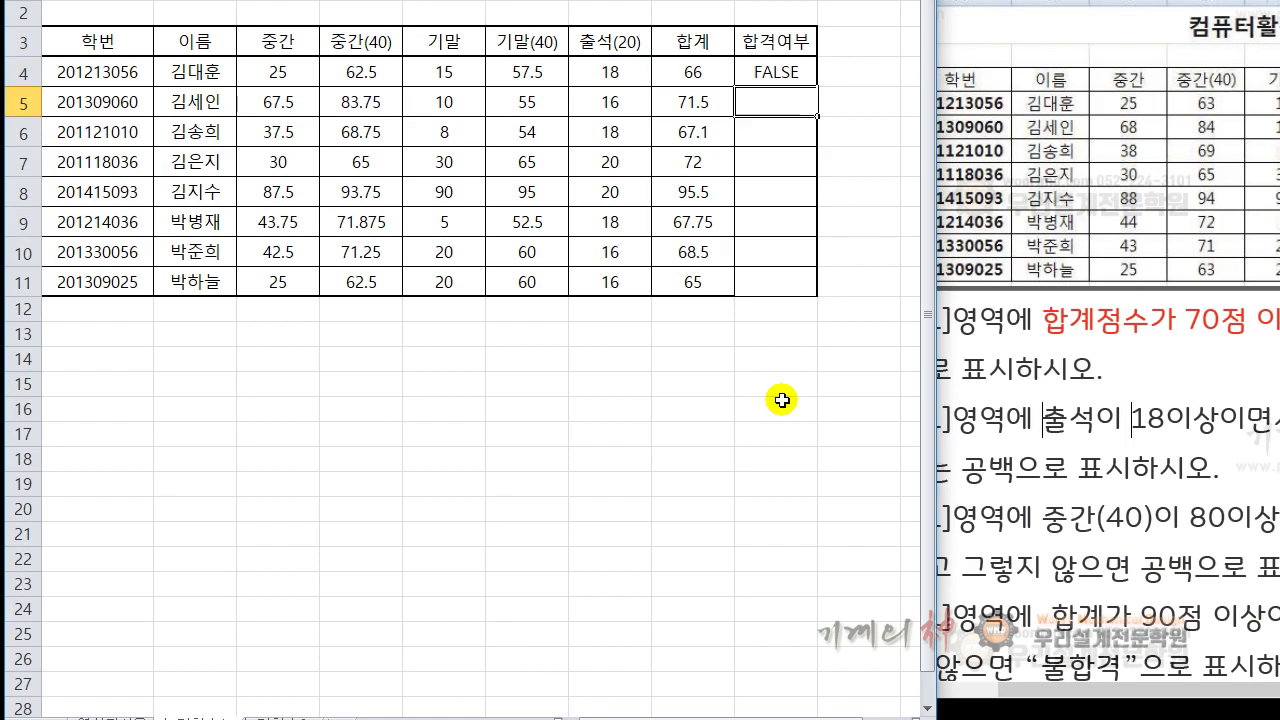
Step: Fill the AND formula from I4 down through I11 and check the results in I5, I6 and I8
left_click(774, 76)
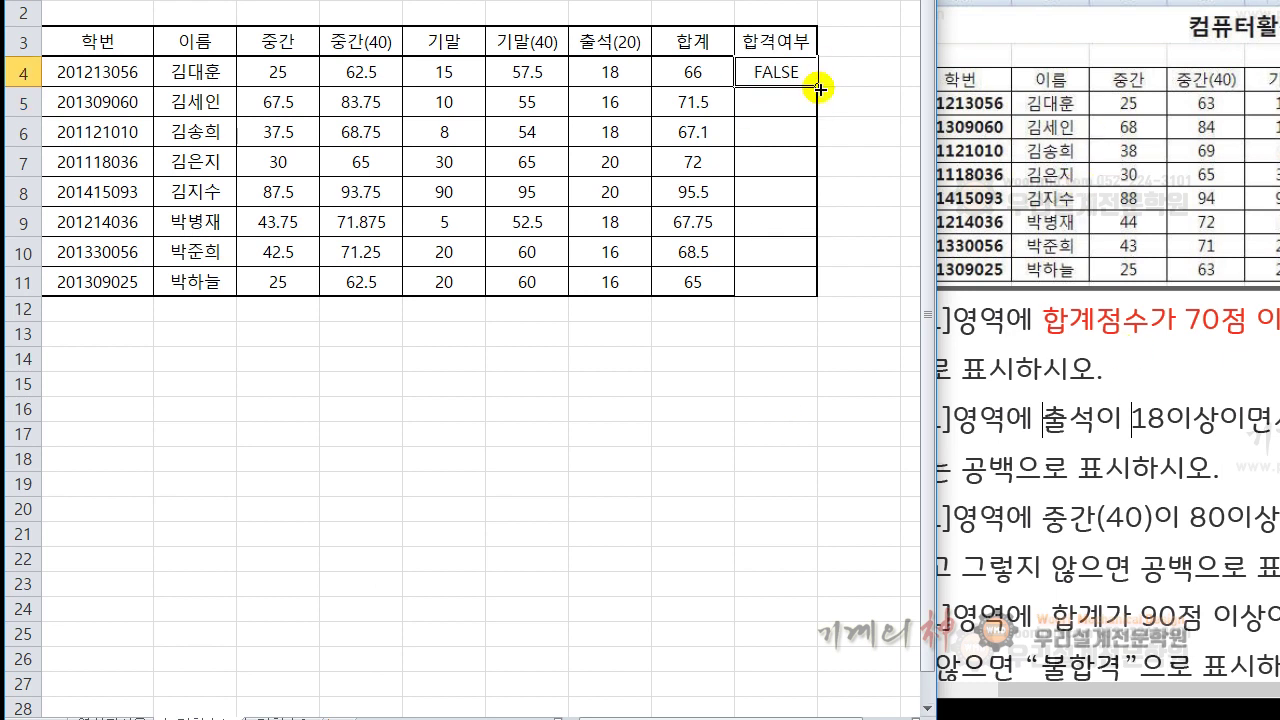
double_click(818, 86)
left_click(764, 100)
left_click(765, 128)
left_click(772, 192)
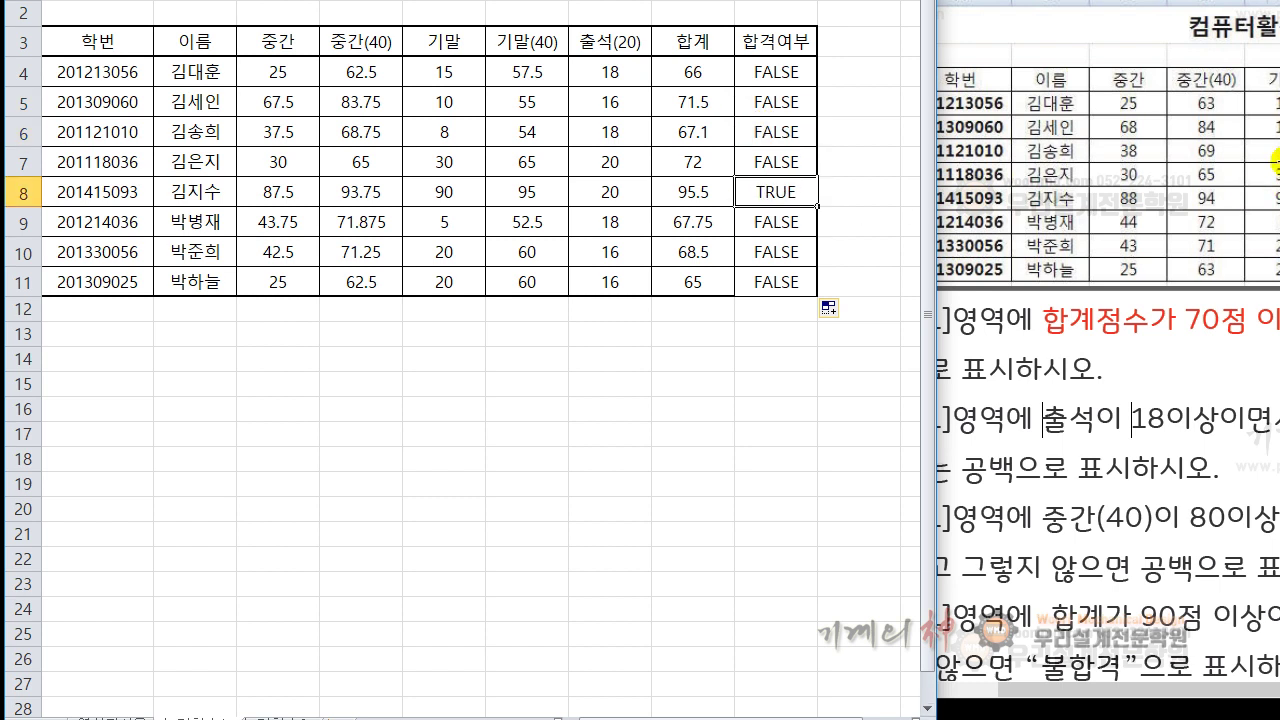
Step: Edit the formula in I4 so that AND(G4>=18,H4>=80) becomes the logical test of an IF function
double_click(788, 72)
left_click_drag(694, 72, 878, 72)
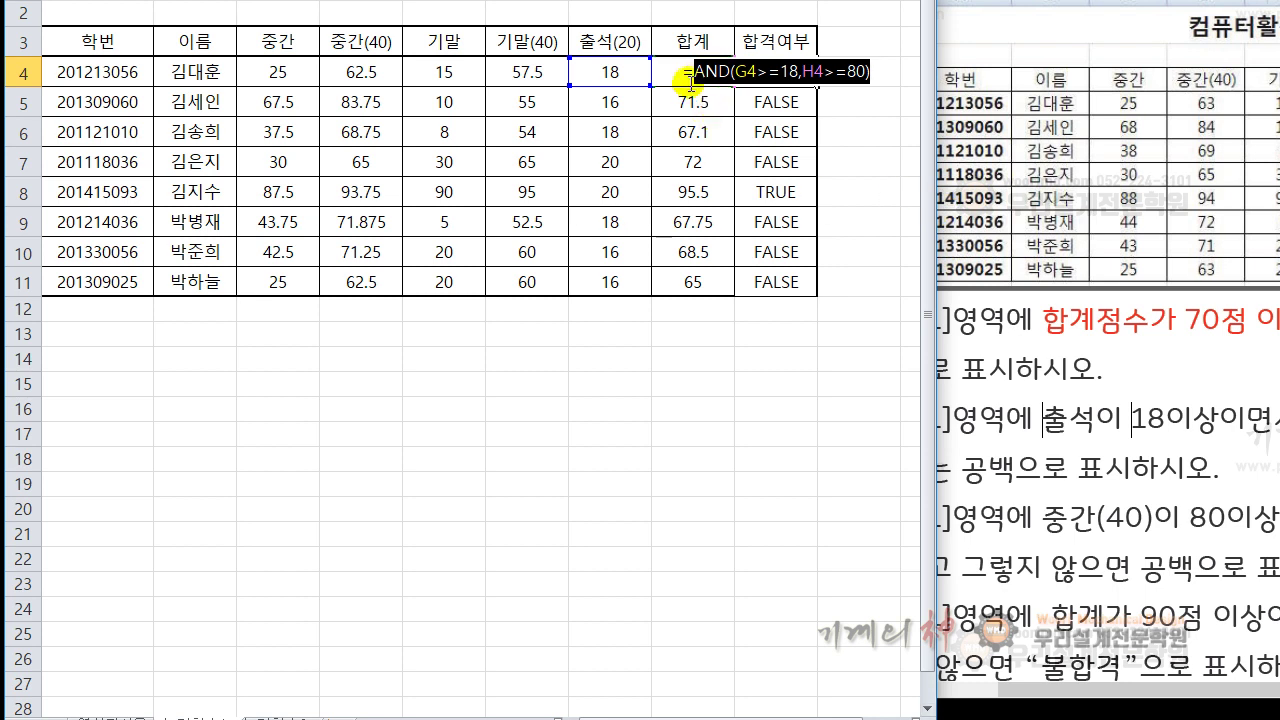
key("Left")
type("if")
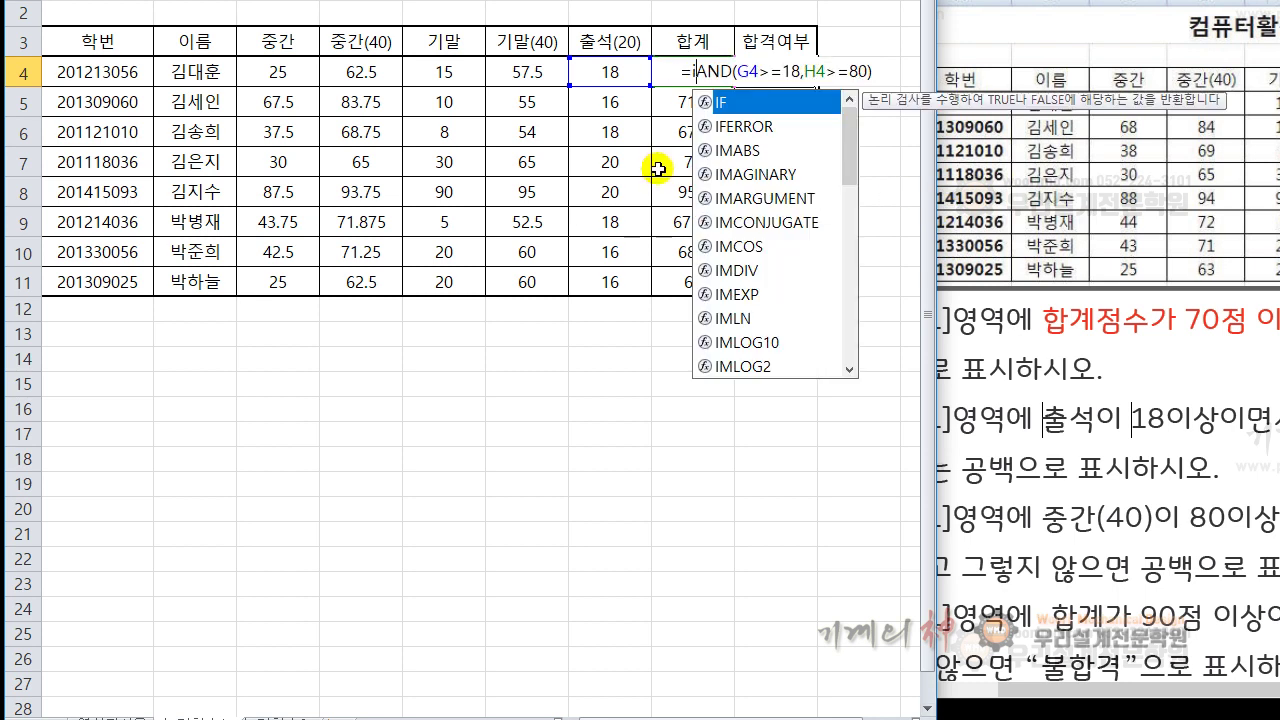
type("(")
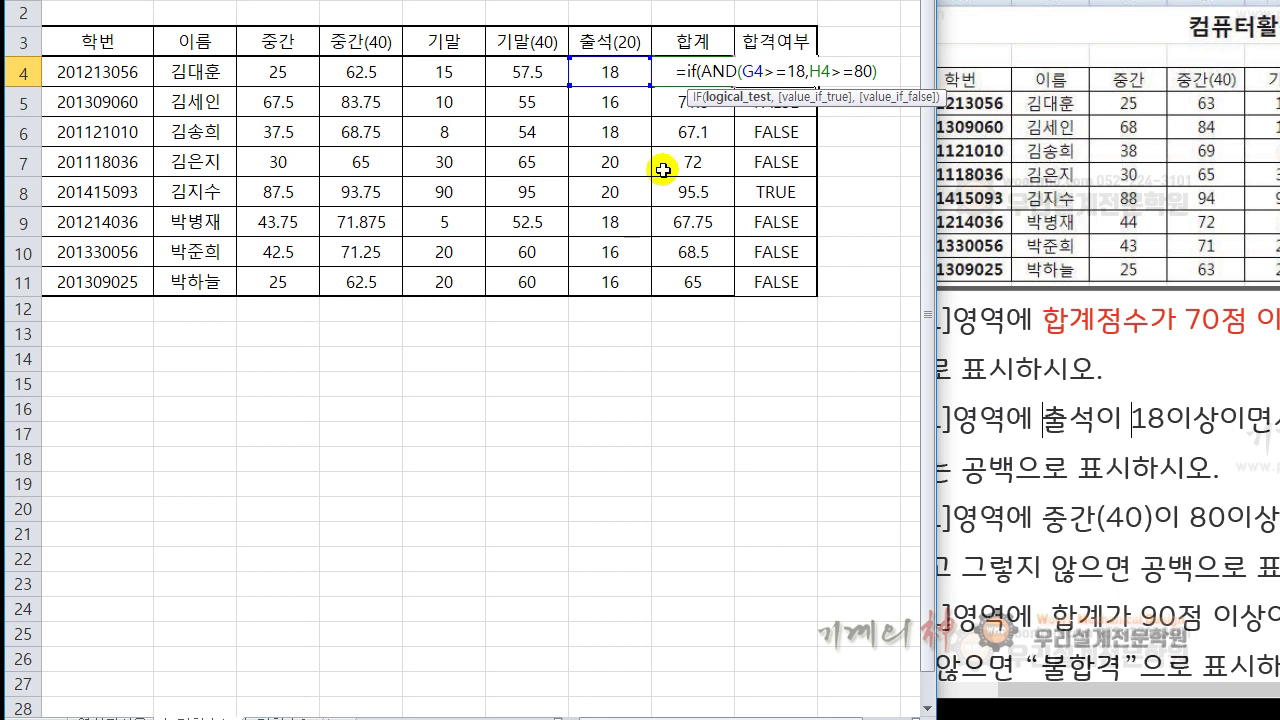
left_click_drag(700, 72, 879, 78)
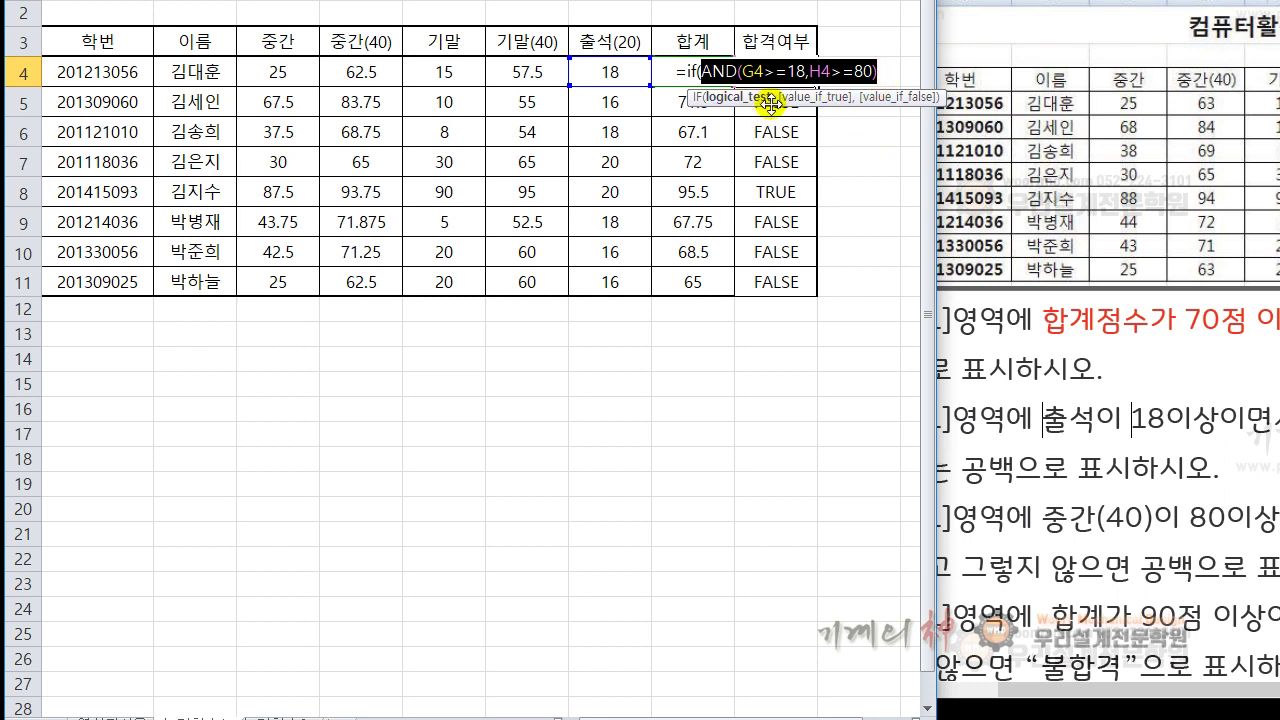
left_click(886, 73)
type(",")
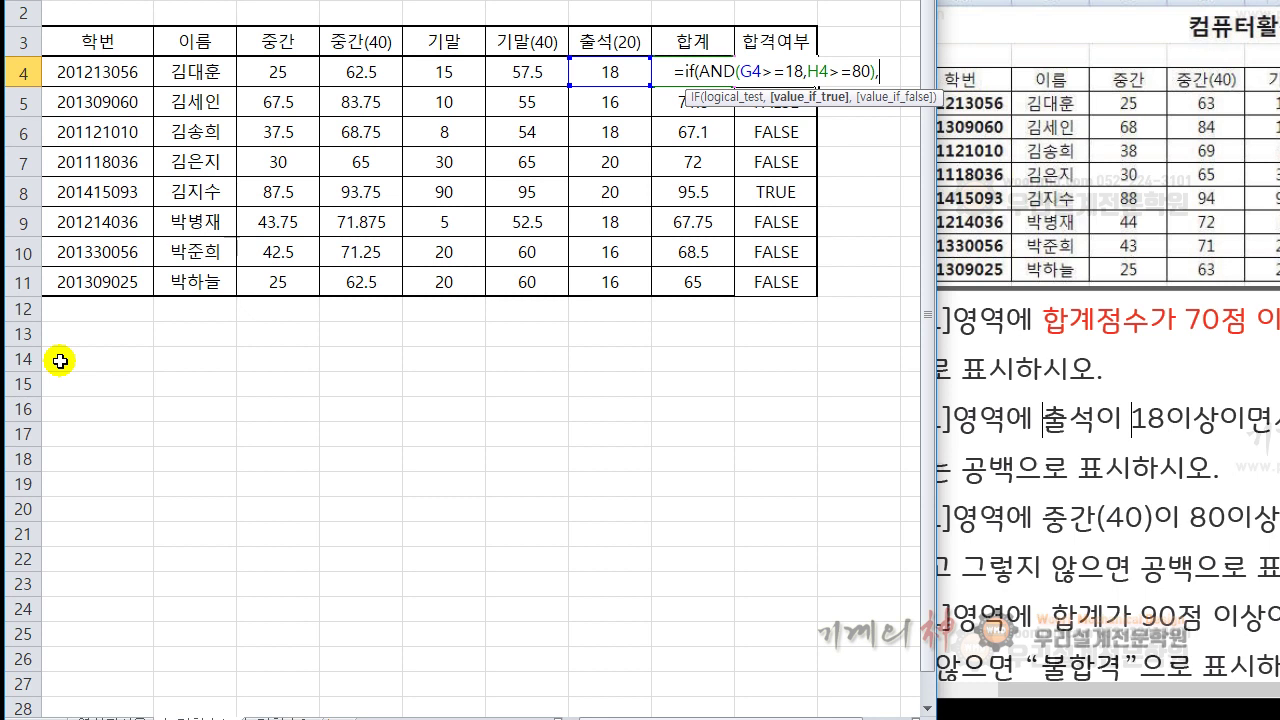
Step: Complete the IF formula in I4 with "최고합격" as the true value and "" as the false value, and enter it
type("\"")
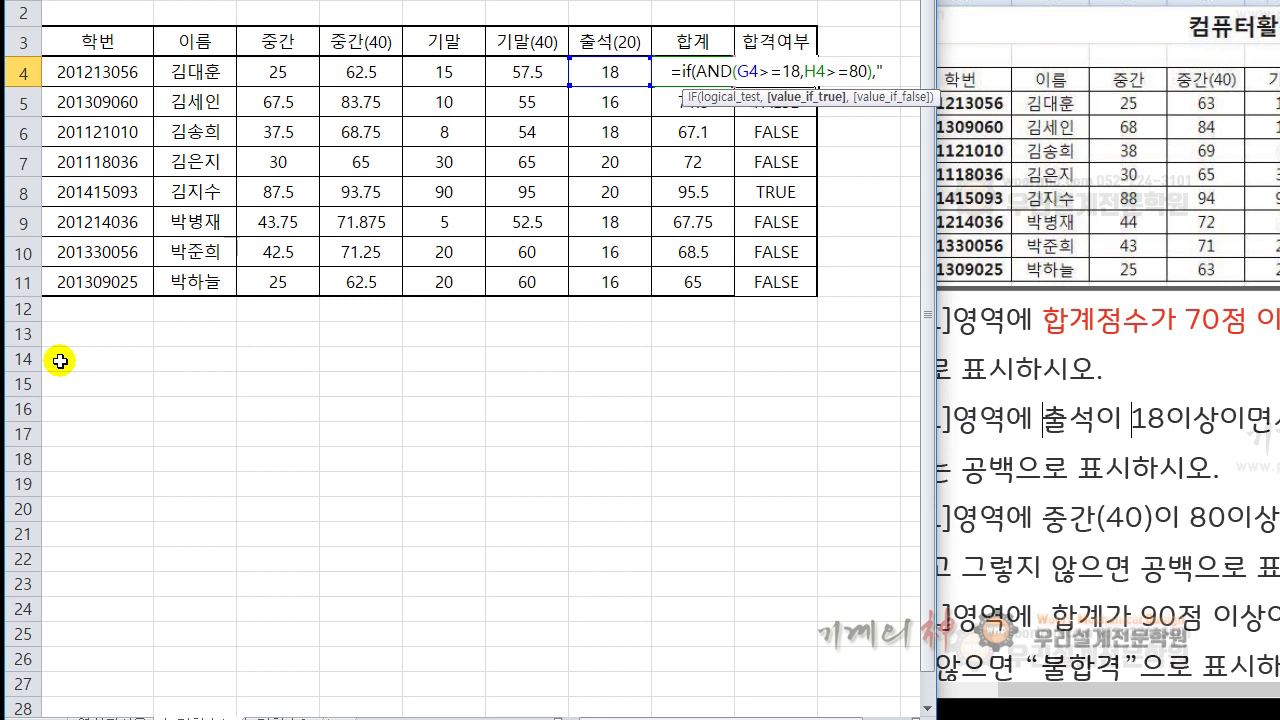
type("최고")
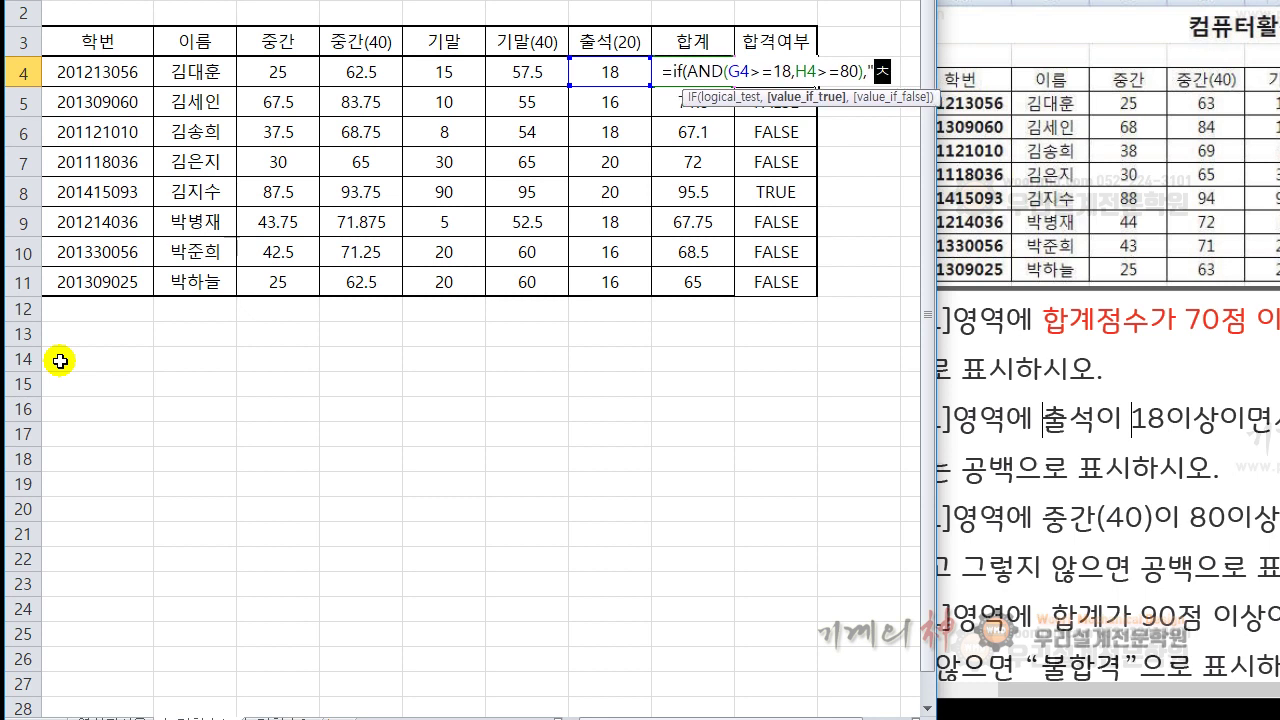
type("합격")
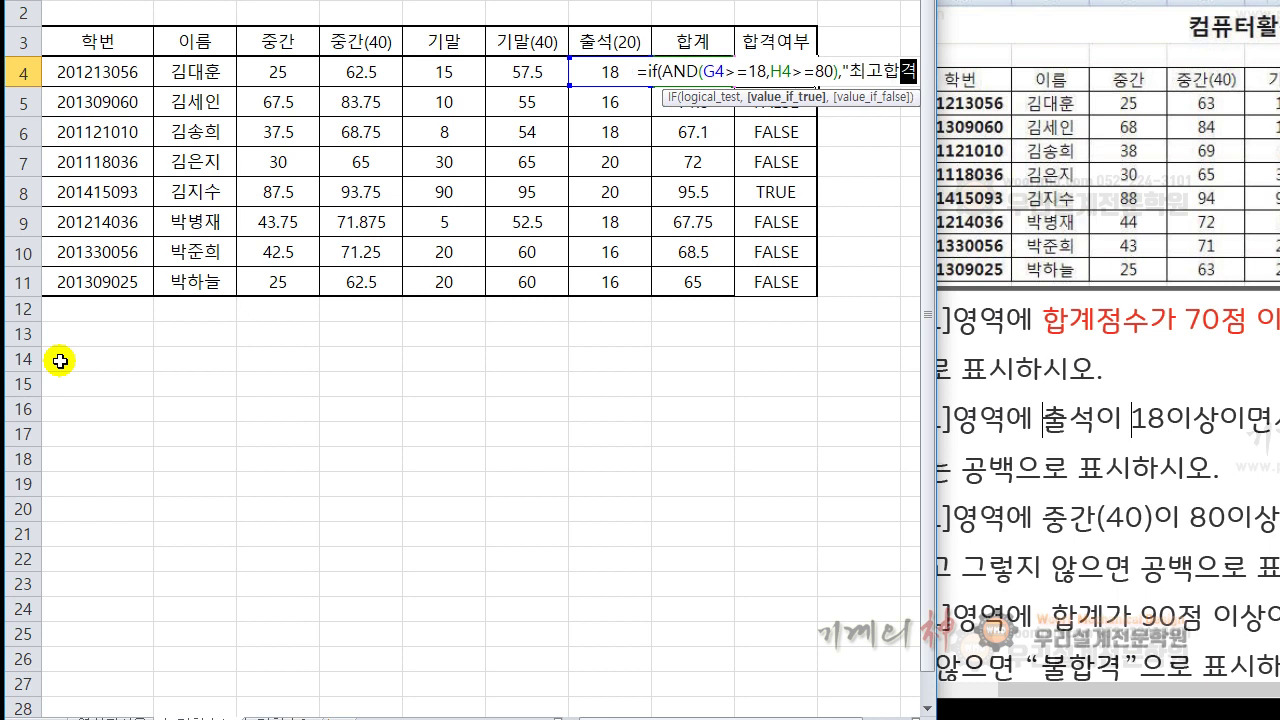
type("\",")
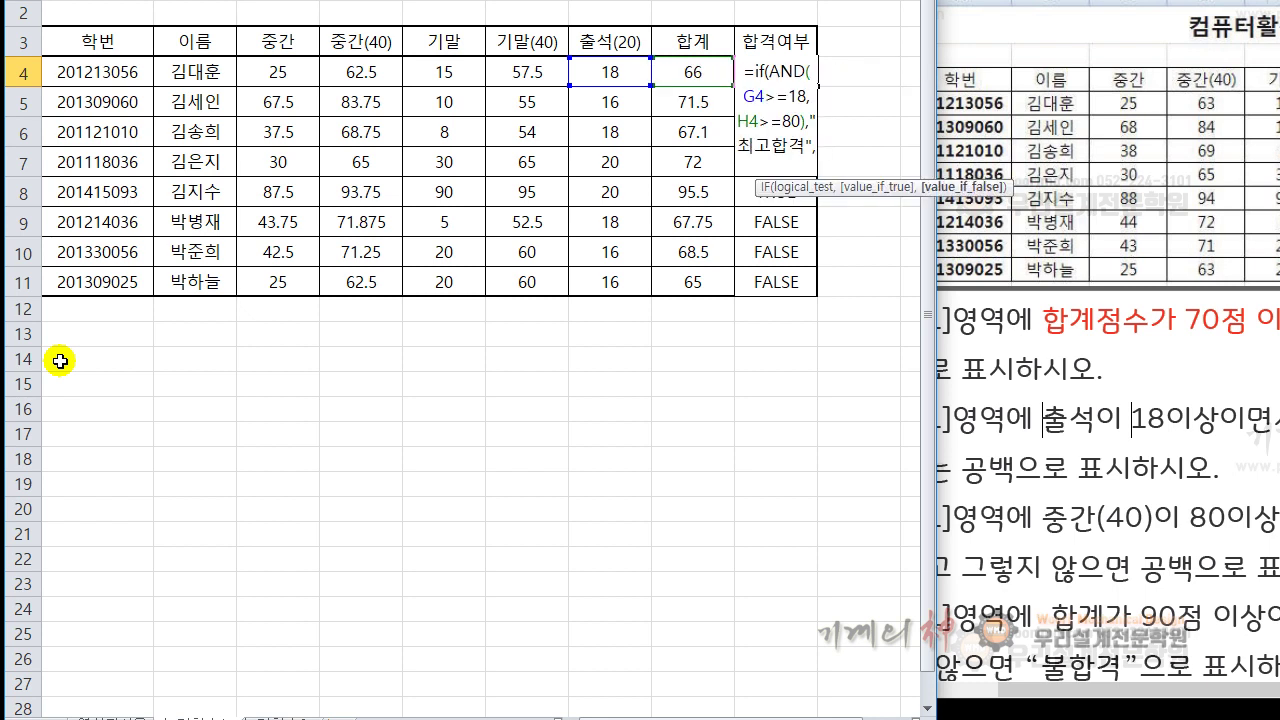
type("\"\")")
key("Return")
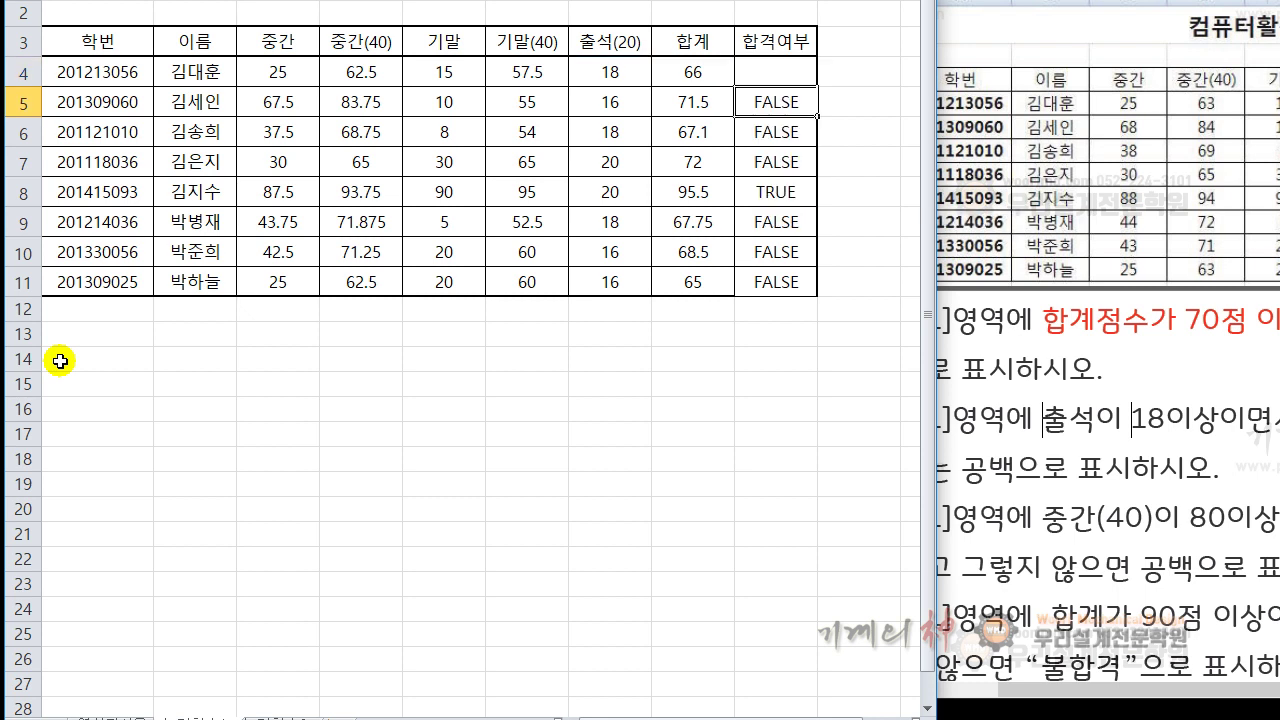
Step: Review how AND is nested in I4's IF formula, fill that formula down through I11, and select I5
left_click(795, 68)
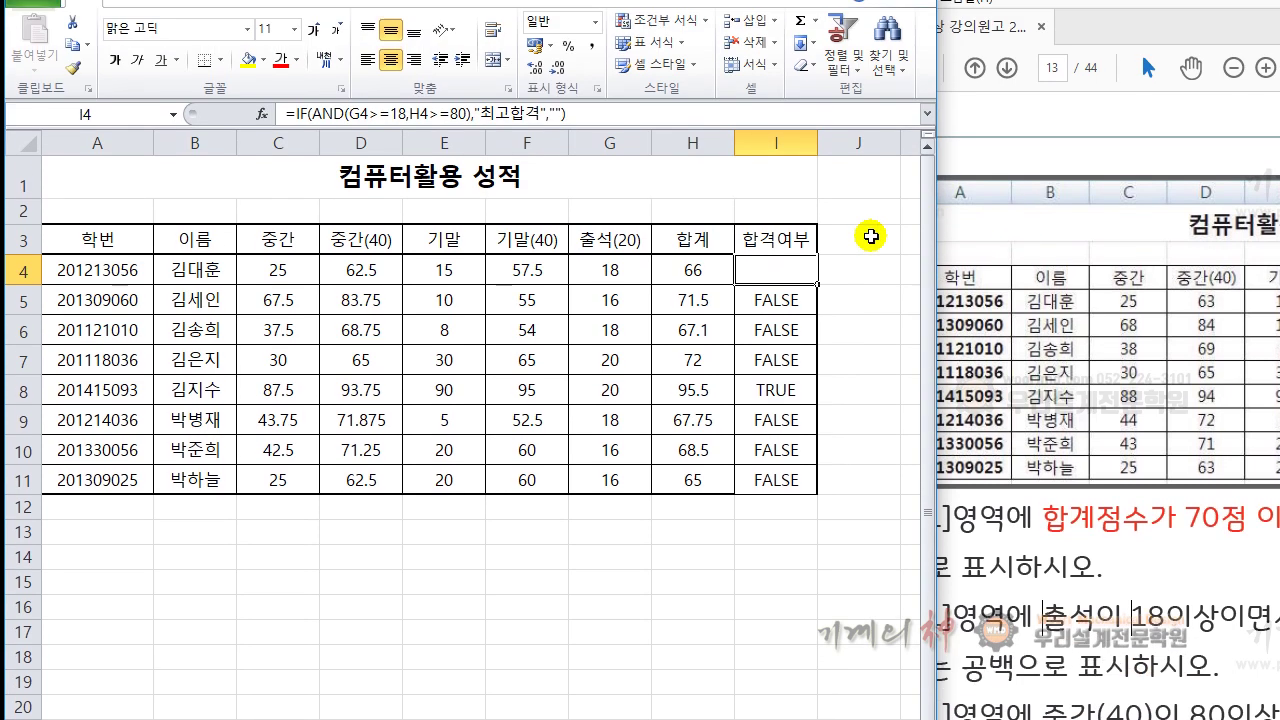
left_click(80, 2)
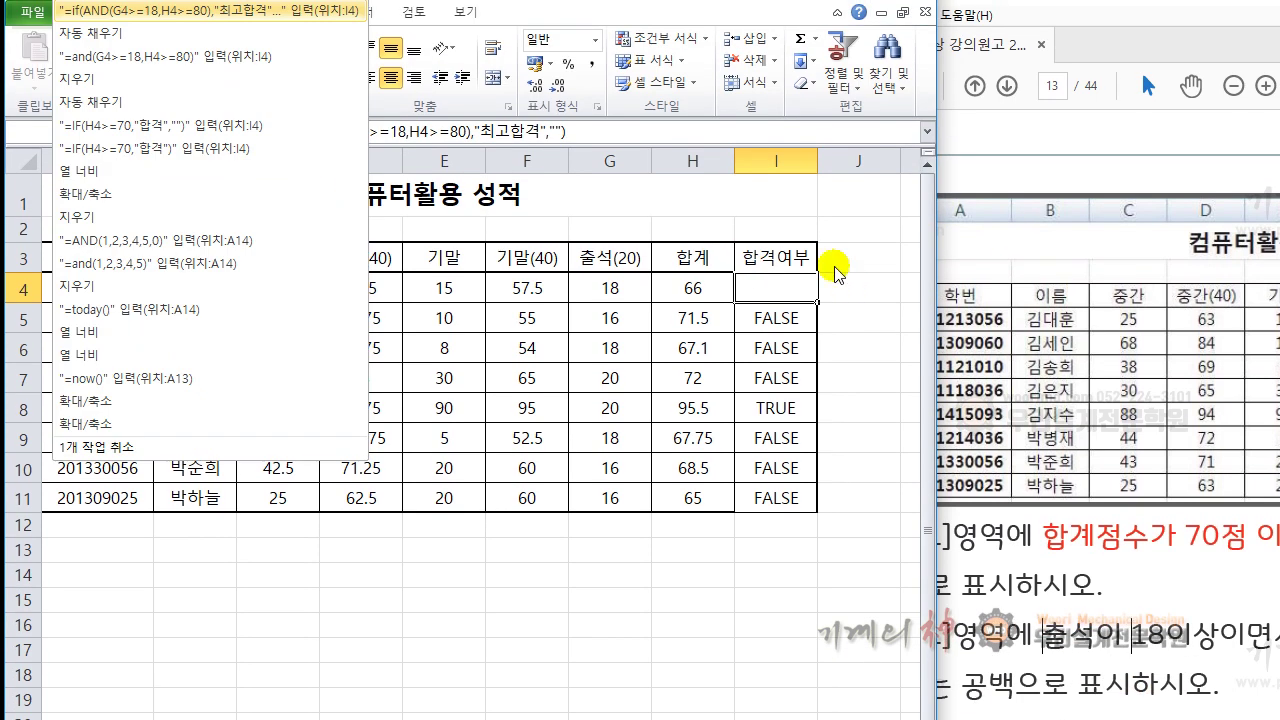
key("Escape")
key("alt")
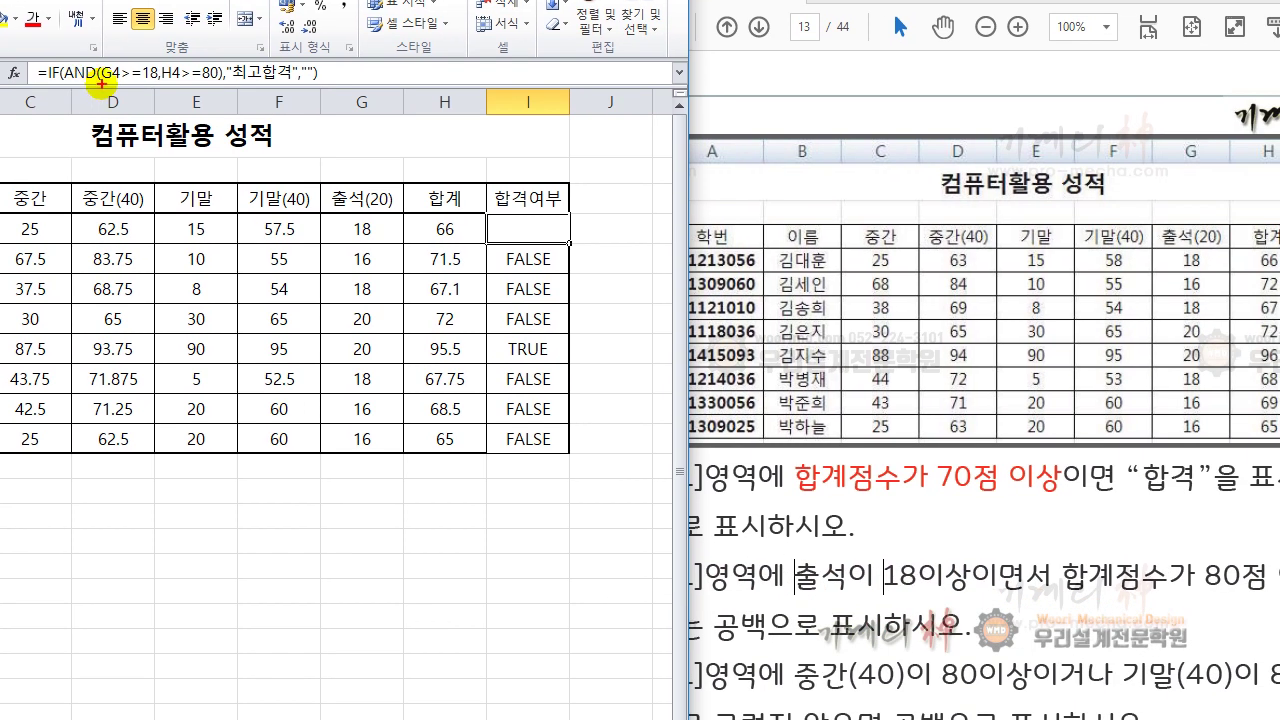
left_click_drag(97, 83, 103, 83)
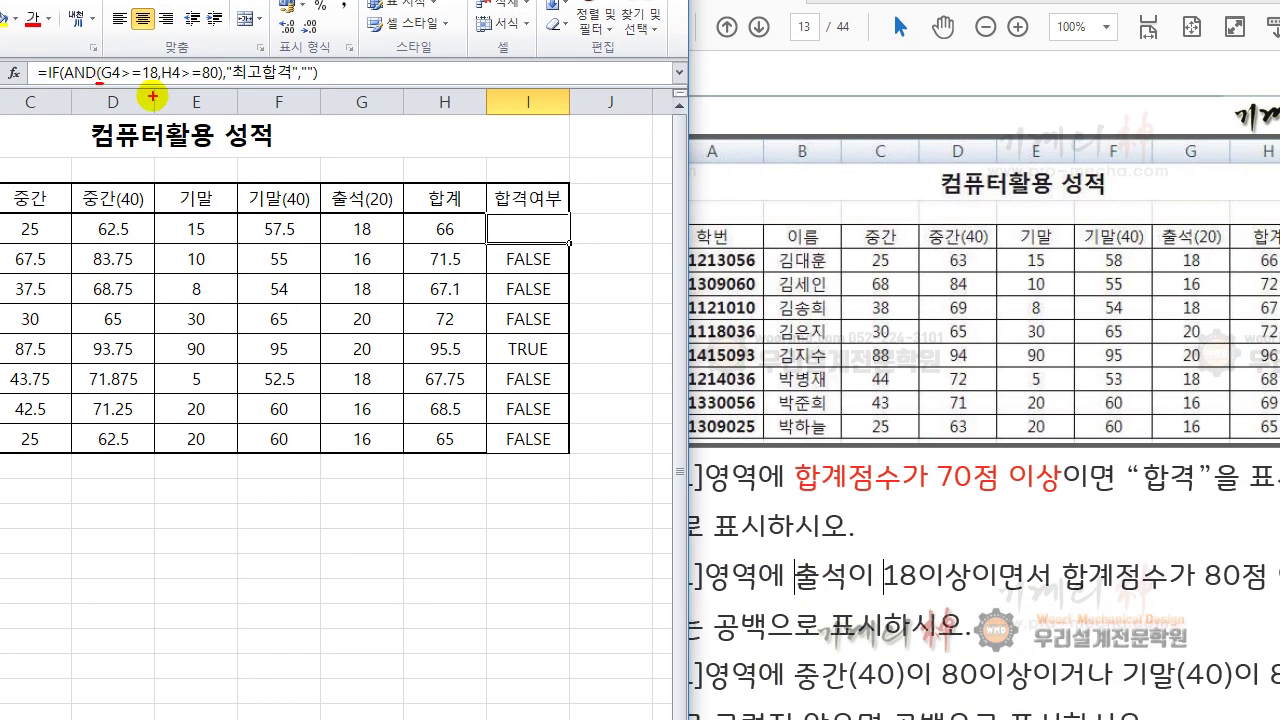
left_click_drag(211, 85, 214, 89)
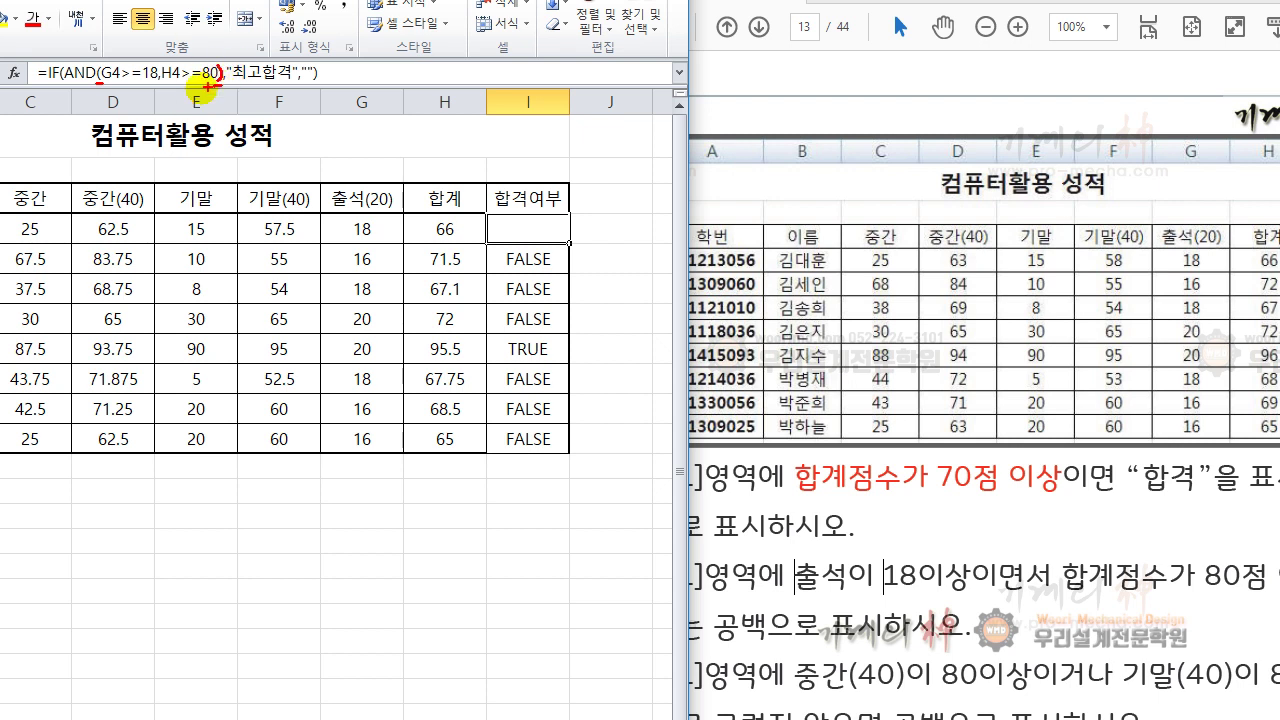
left_click_drag(64, 63, 62, 84)
left_click_drag(321, 67, 296, 101)
key("Escape")
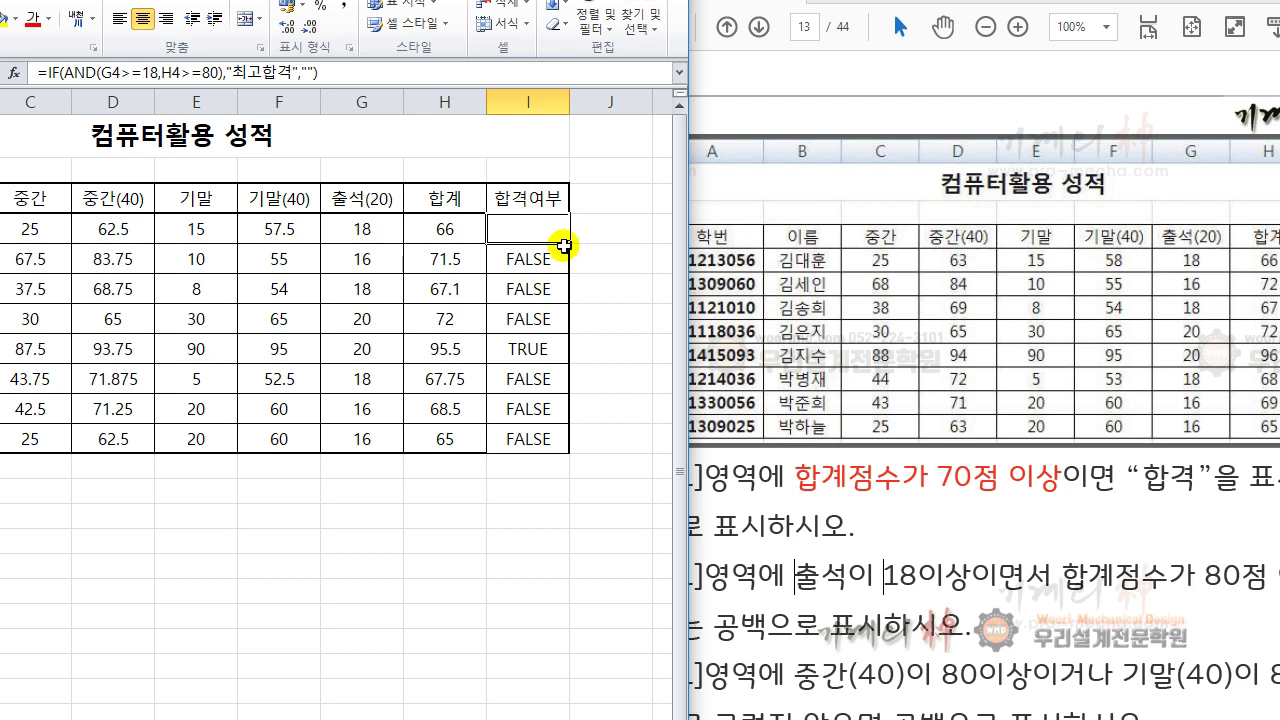
double_click(569, 243)
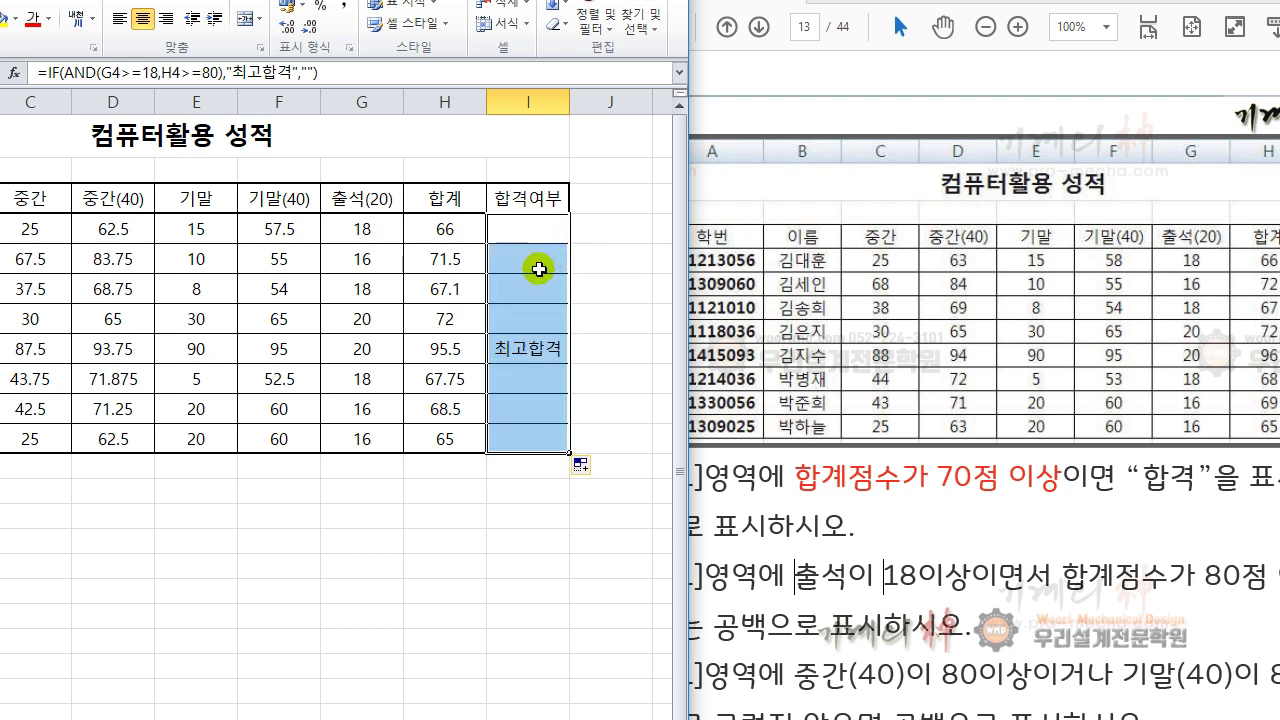
left_click(540, 267)
Step: Switch to the PDF in Acrobat Reader and read exercise 3, focusing on its 이거나 condition
left_click(870, 600)
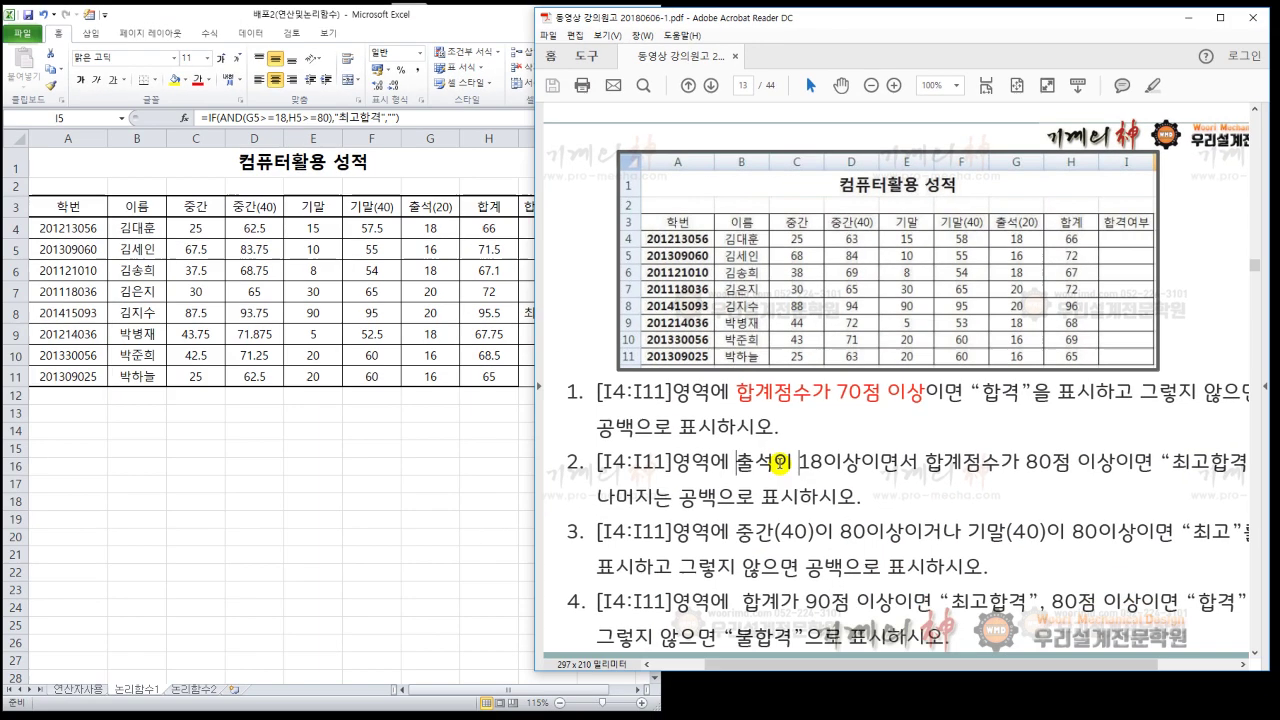
scroll(780, 462, "down", 1)
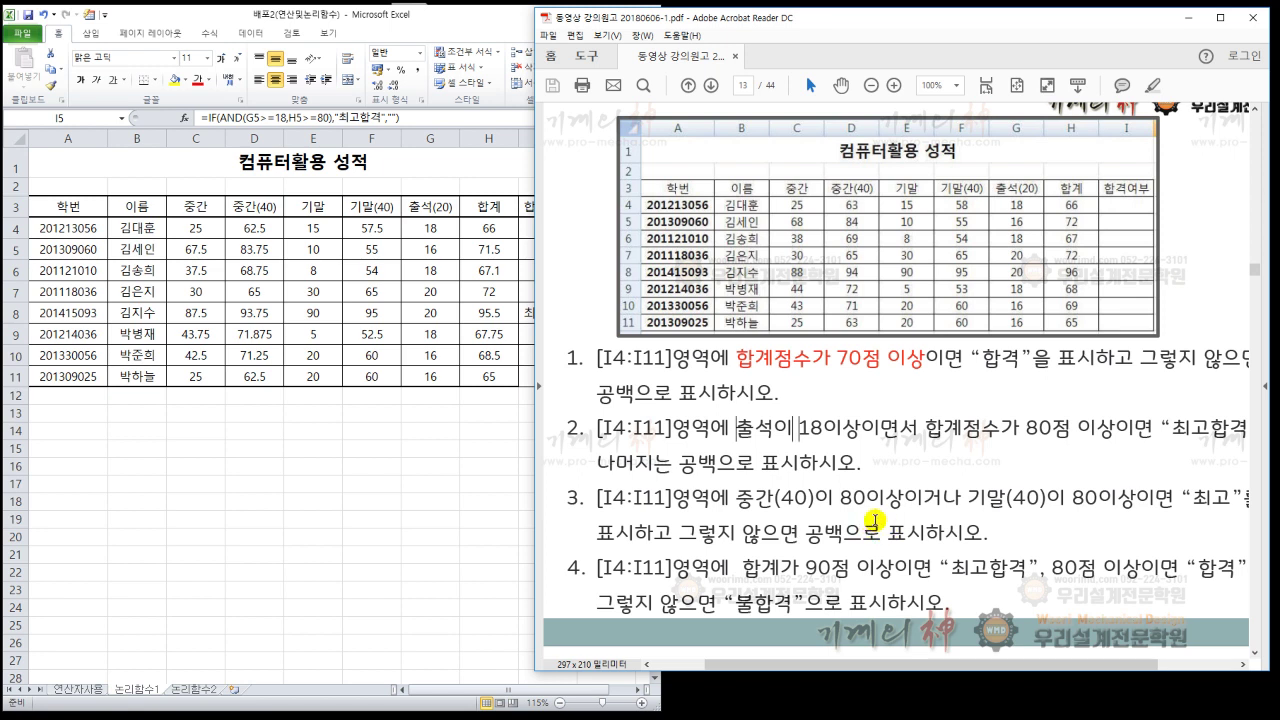
mouse_move(961, 502)
left_mouse_down()
mouse_move(915, 518)
mouse_move(949, 498)
left_mouse_up()
mouse_move(926, 447)
left_mouse_down()
mouse_move(933, 465)
mouse_move(949, 467)
mouse_move(951, 449)
mouse_move(970, 458)
left_mouse_up()
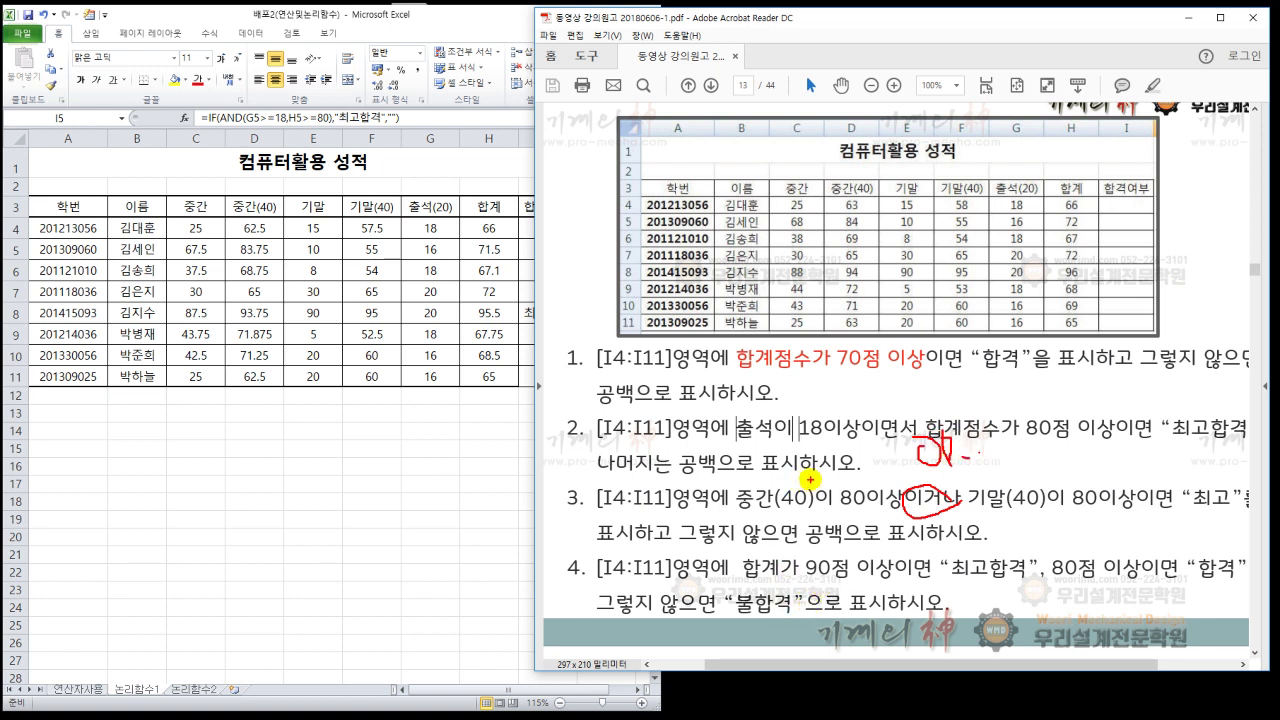
key("Escape")
Step: Switch back to Excel and clear the 합격여부 cells I4:I11
left_click(343, 466)
left_click(555, 229)
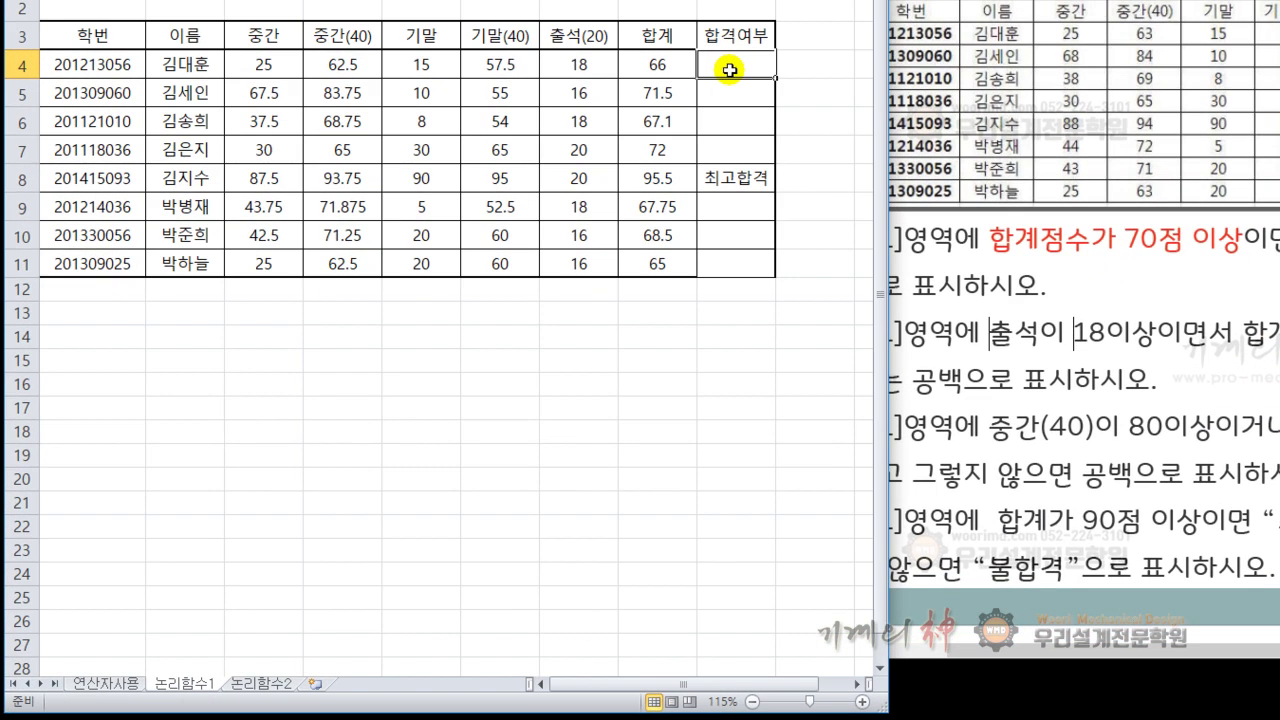
left_click_drag(730, 70, 735, 262)
key("Delete")
Step: Start an OR formula in I4 with D4>=80 as its first condition
left_click(745, 64)
type("=")
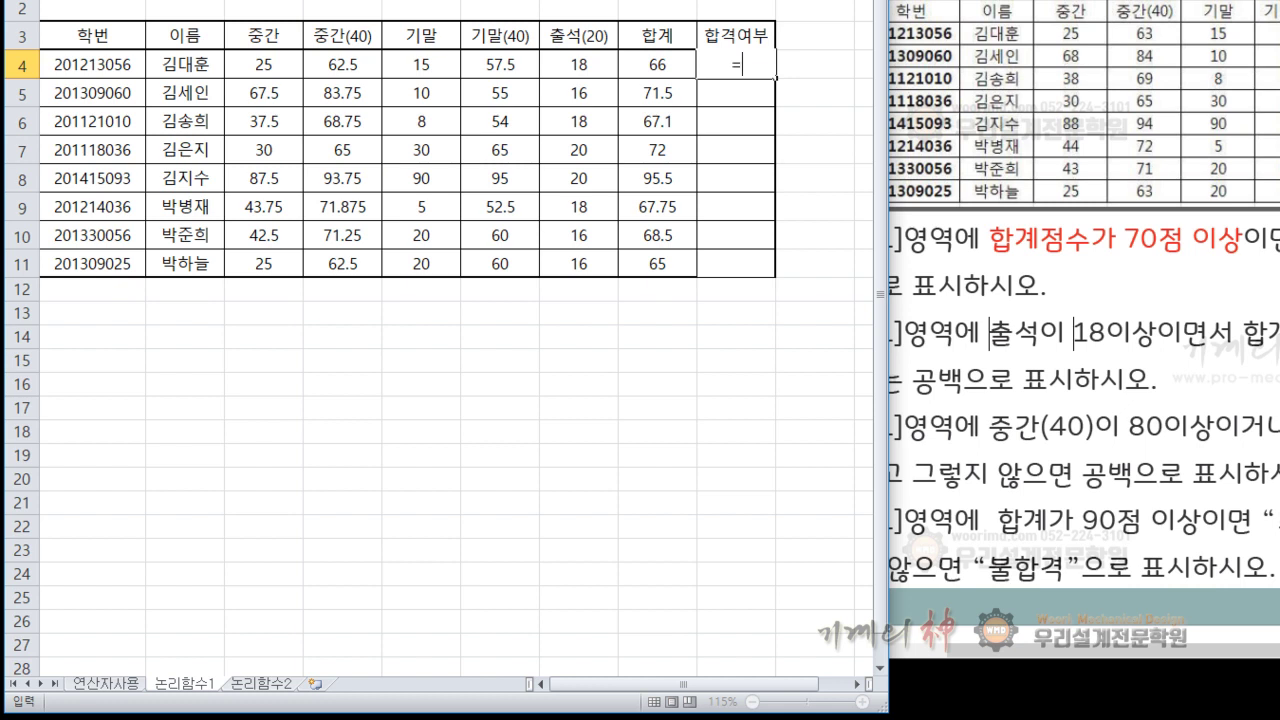
type("or(")
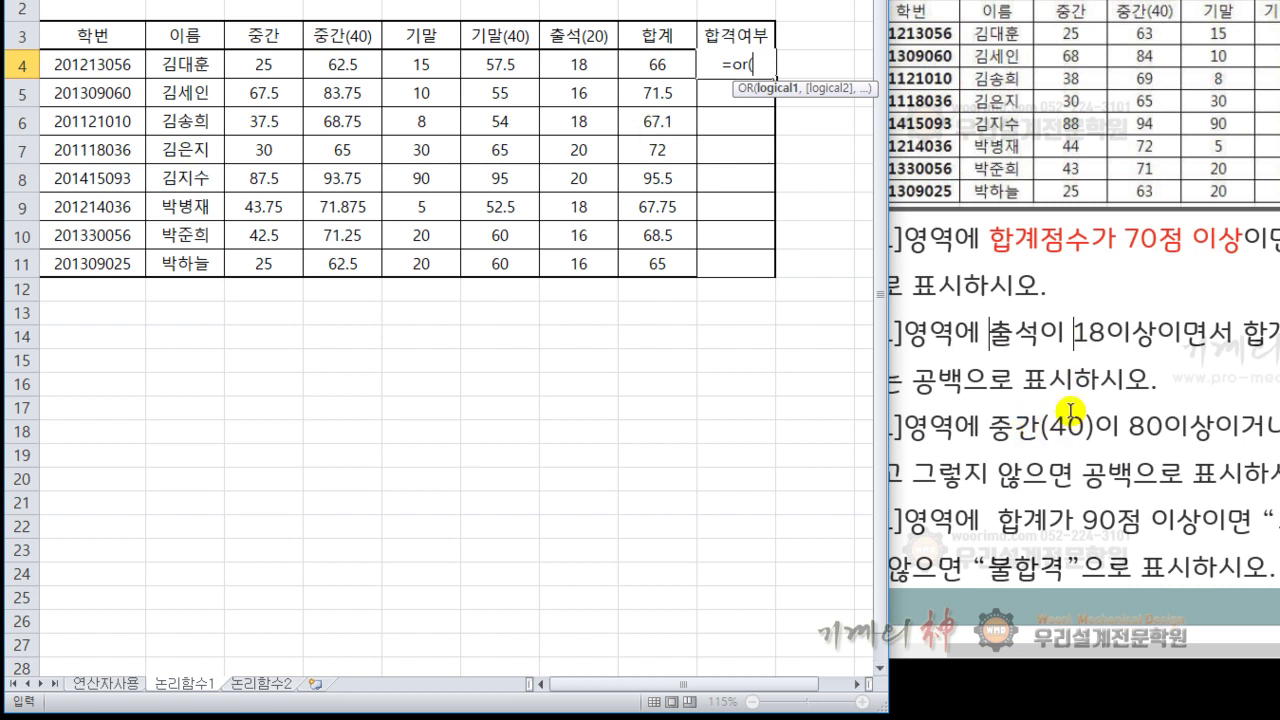
left_click(265, 68)
left_click(342, 65)
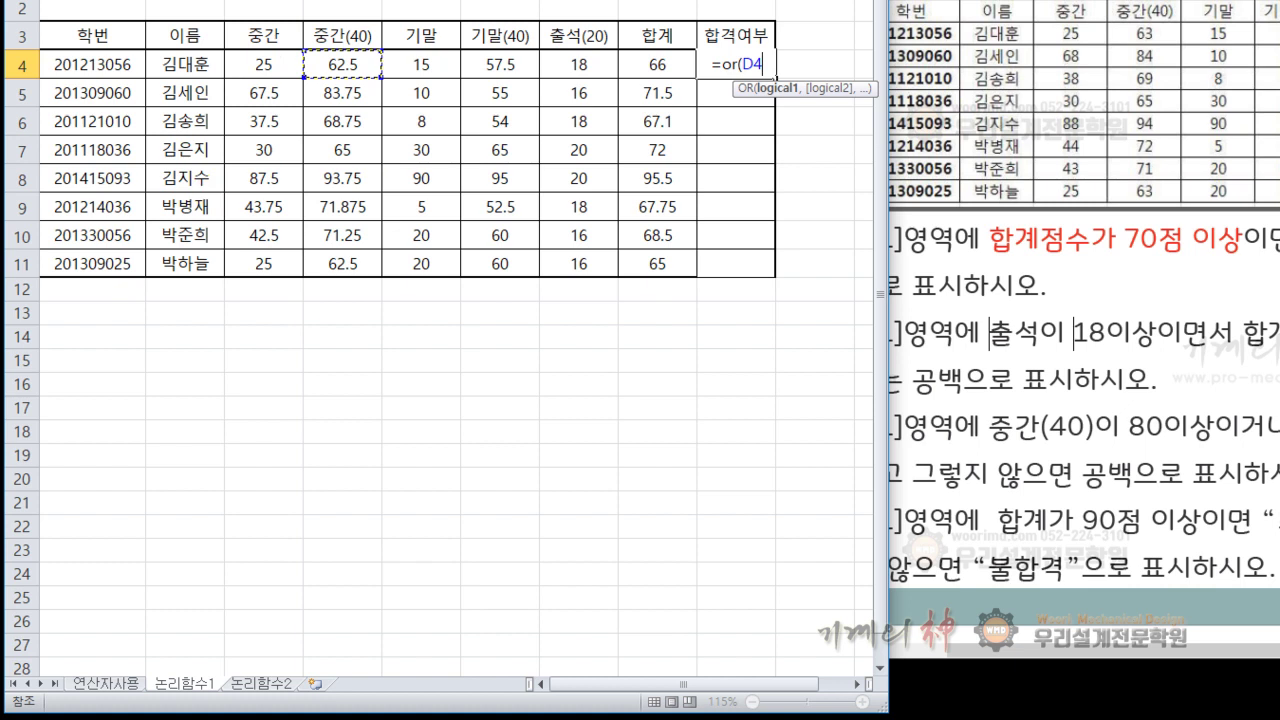
type(">=80")
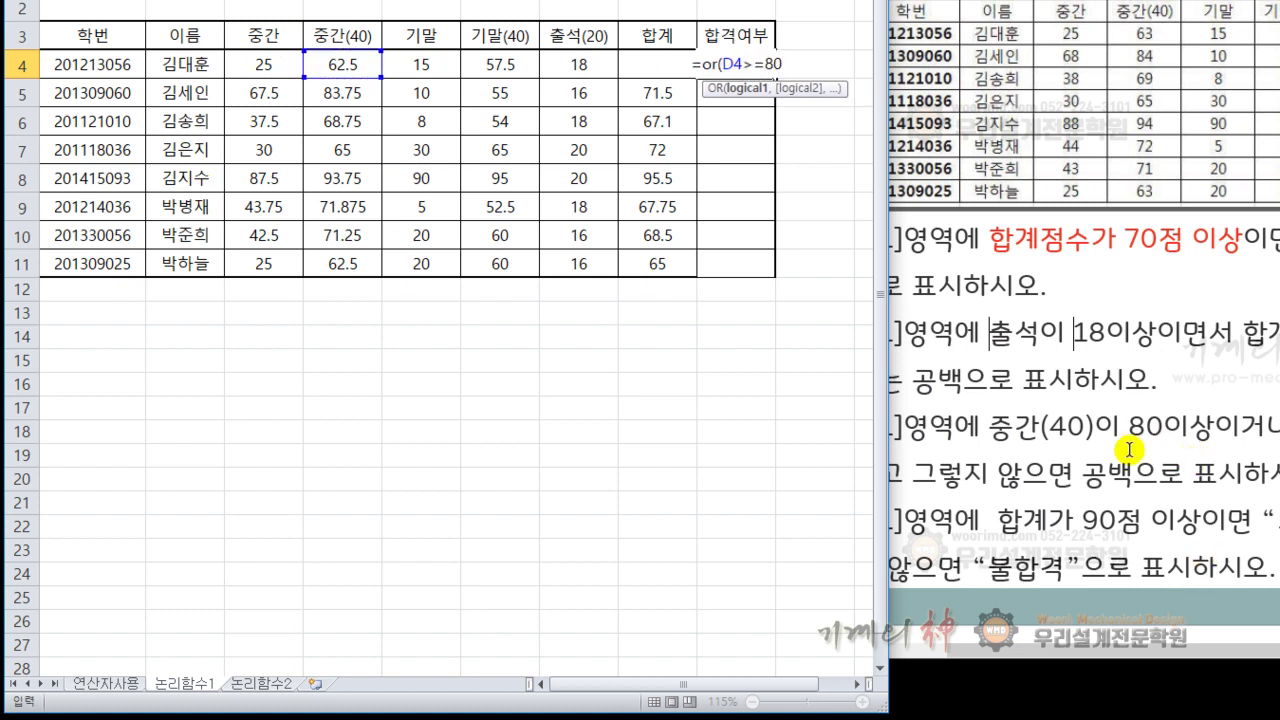
Step: Add F4>=80 as the second condition of the OR formula in I4 and enter the formula
type(",")
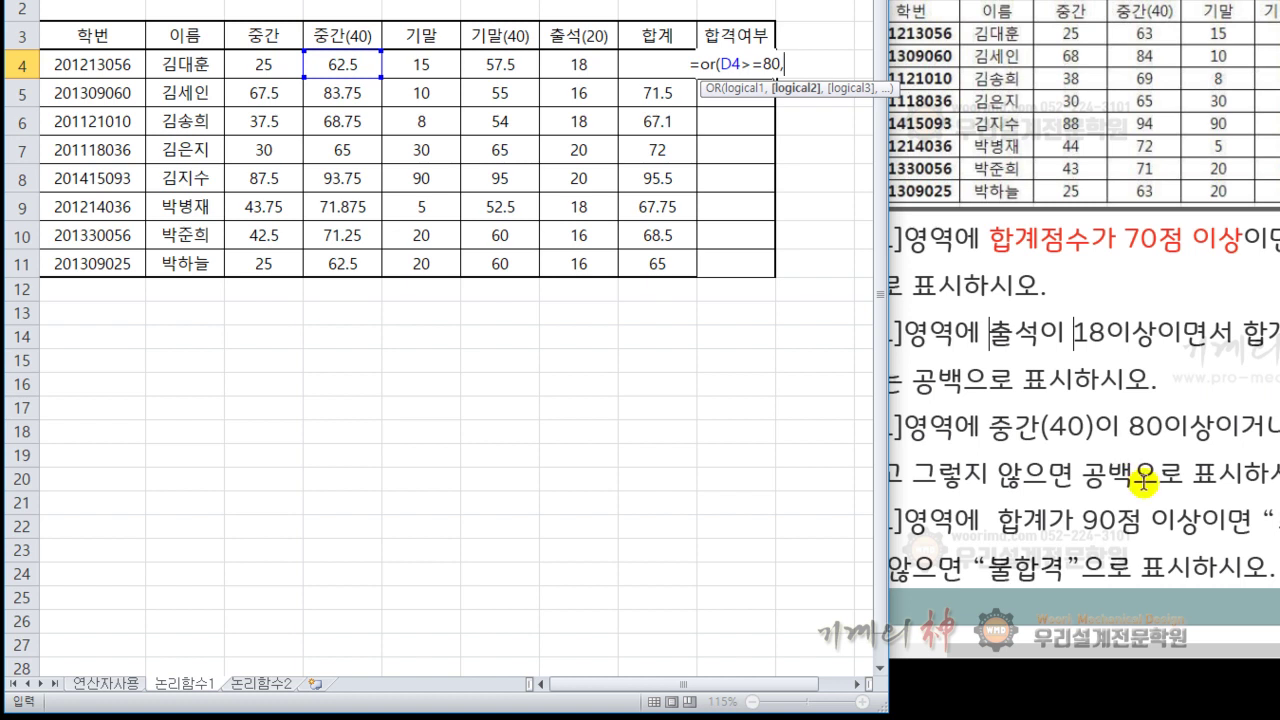
left_click(526, 67)
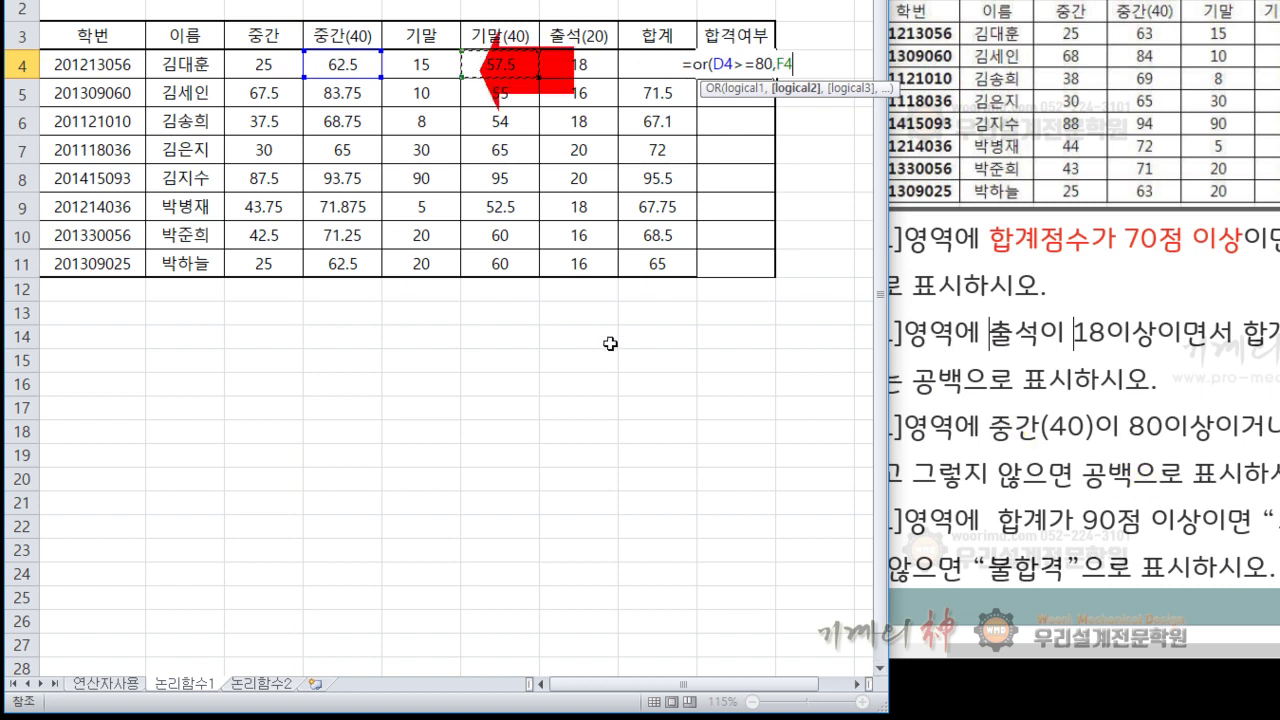
type(">=")
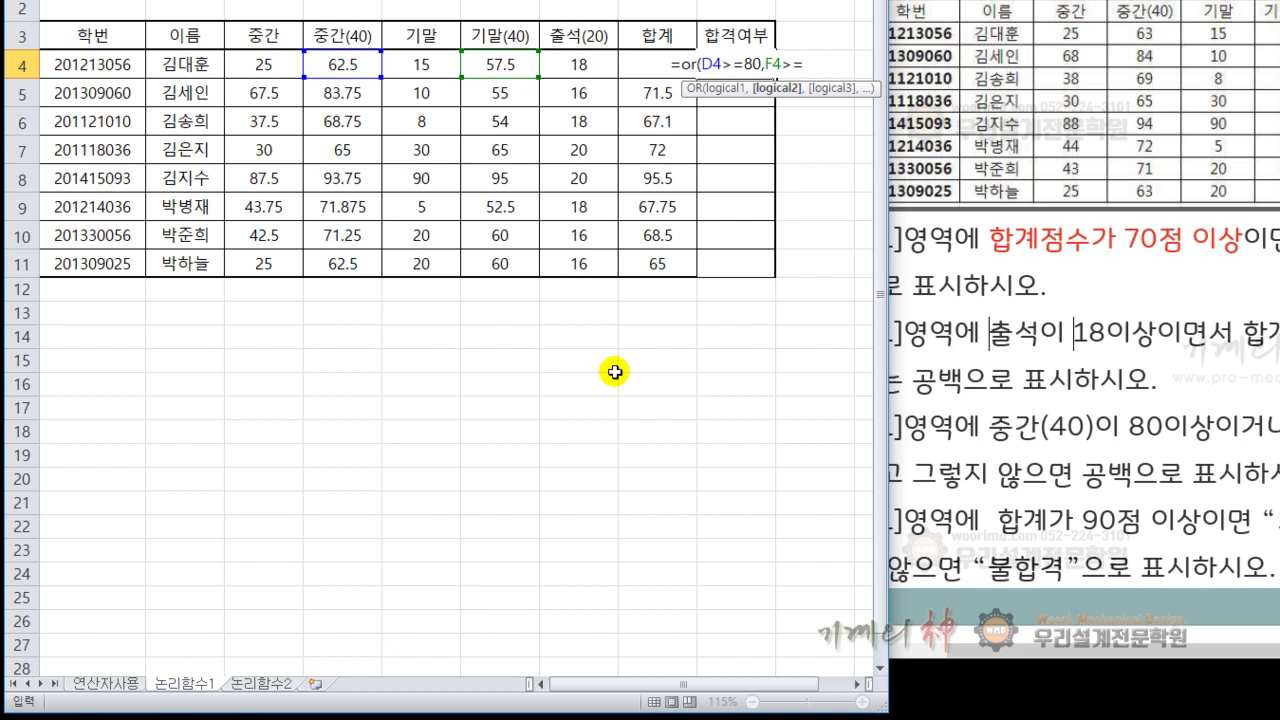
type("80")
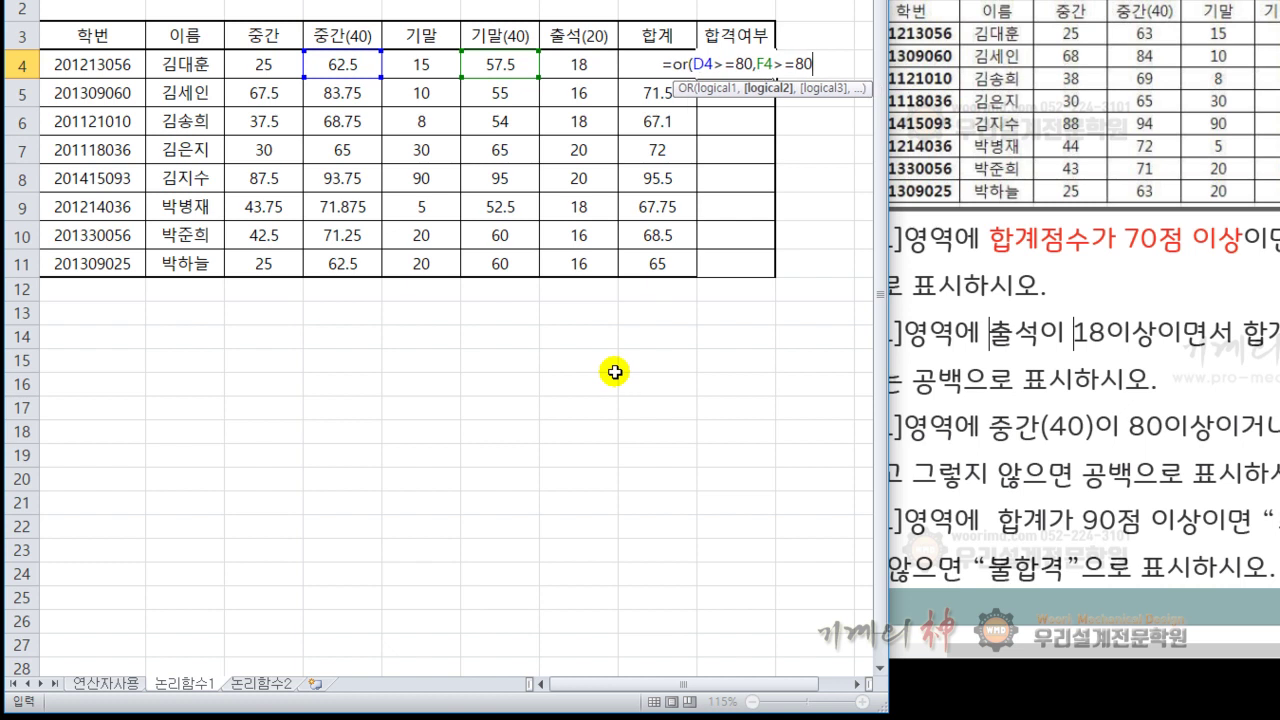
type(")")
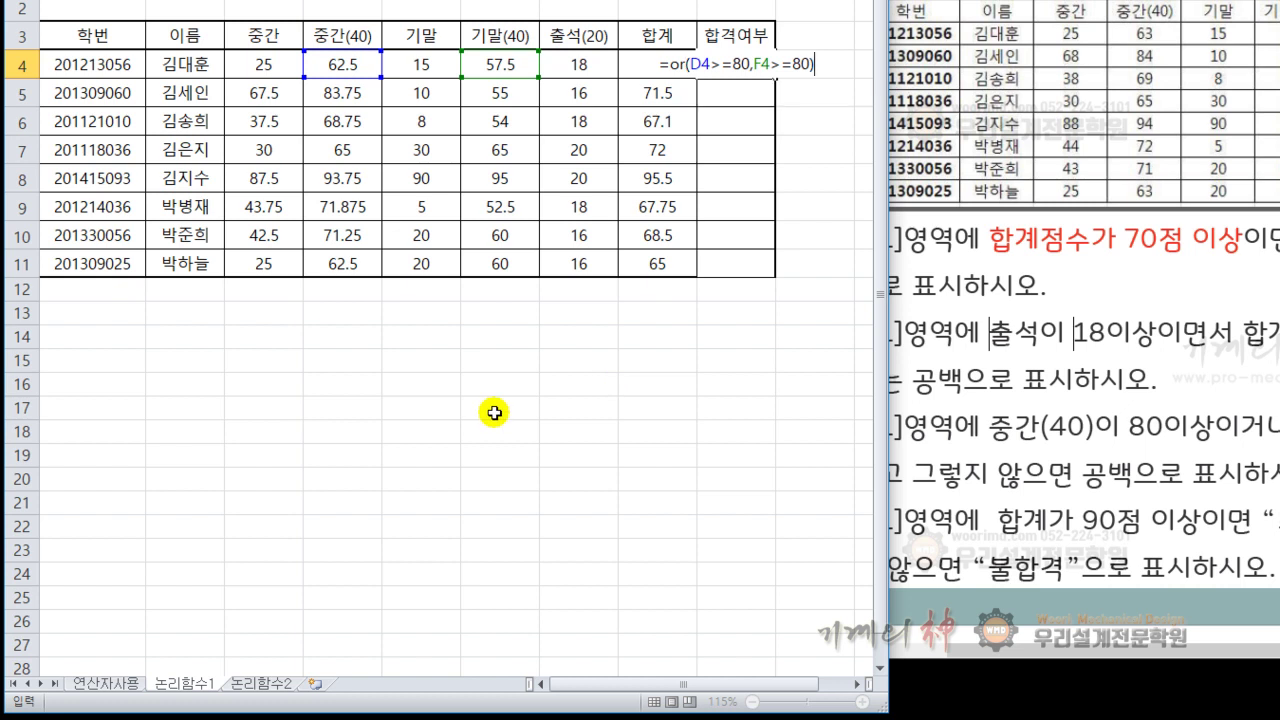
key("Return")
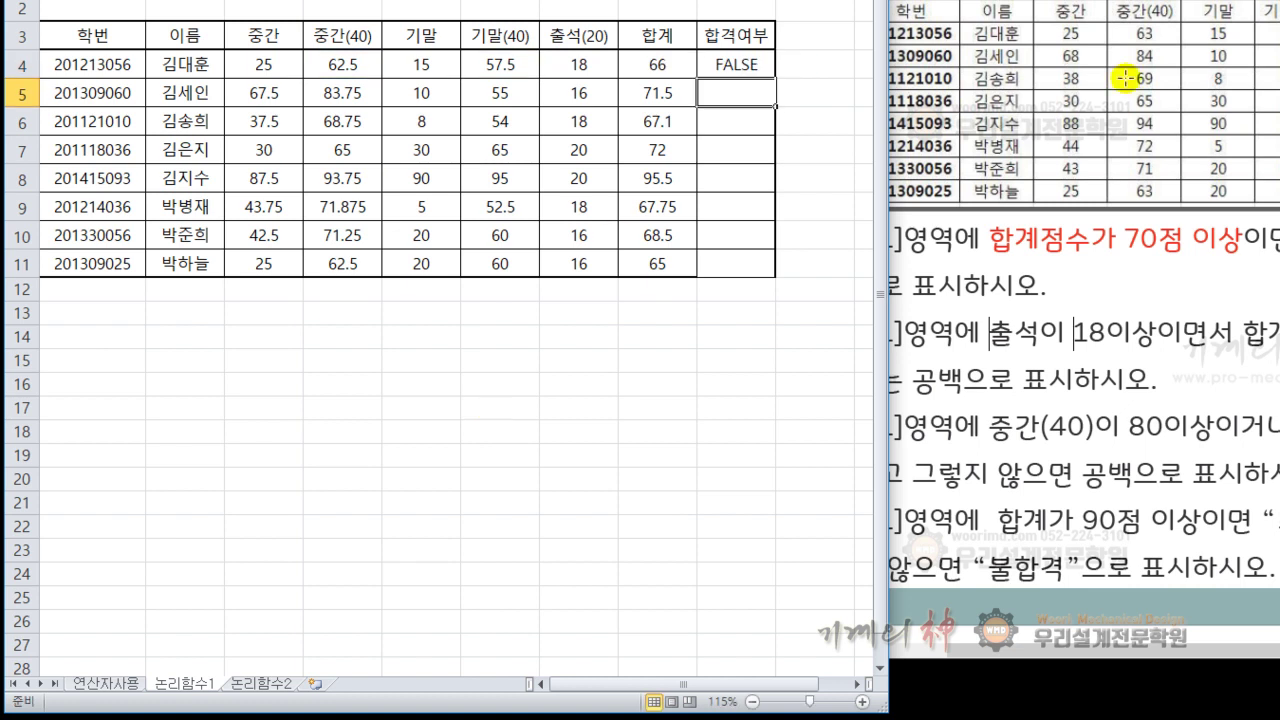
Step: Fill the OR formula from I4 down through I11 and check the results in I8:I11, I4 and I5
left_click(761, 66)
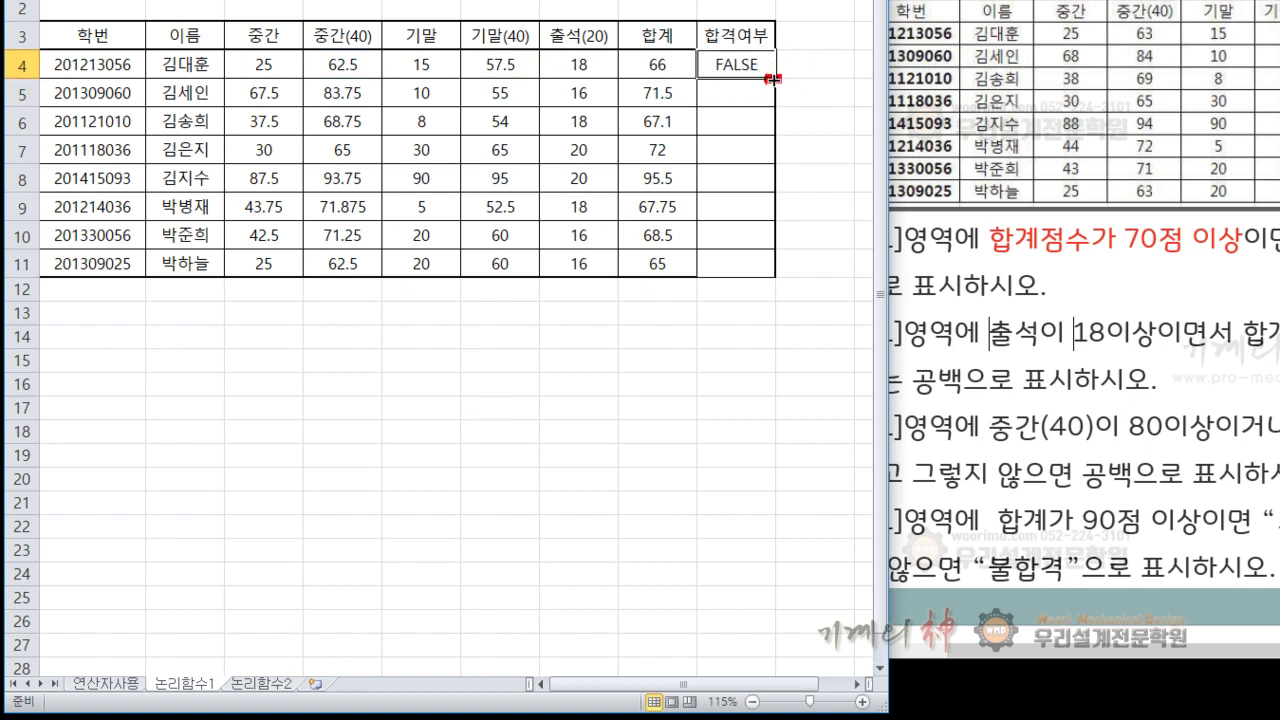
double_click(776, 77)
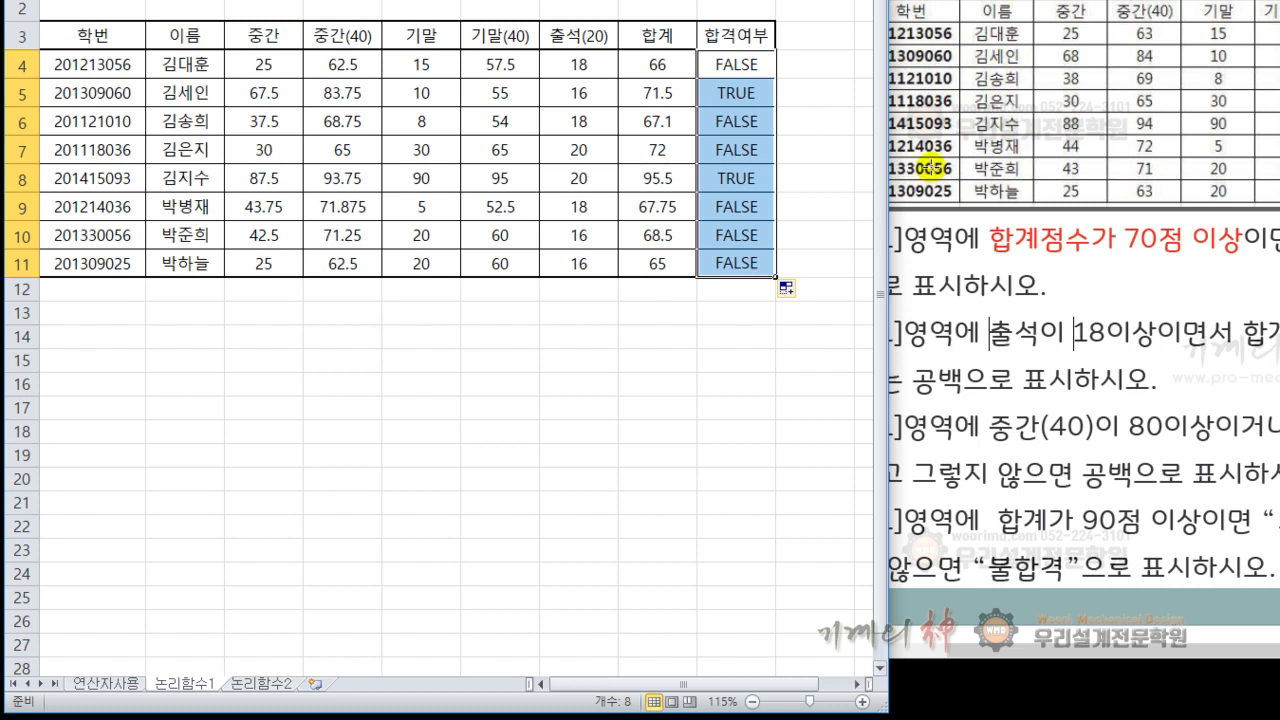
left_click(730, 177)
left_click(736, 210)
left_click(738, 236)
left_click(743, 262)
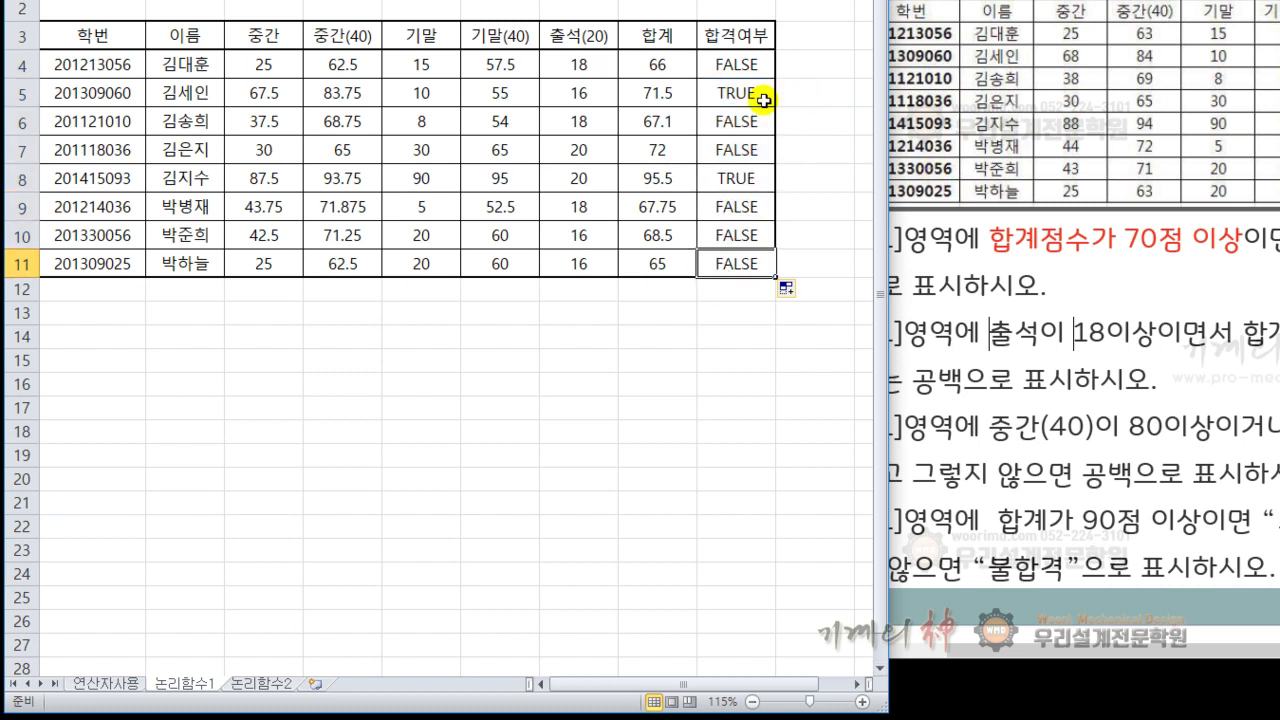
left_click(751, 68)
left_click(747, 92)
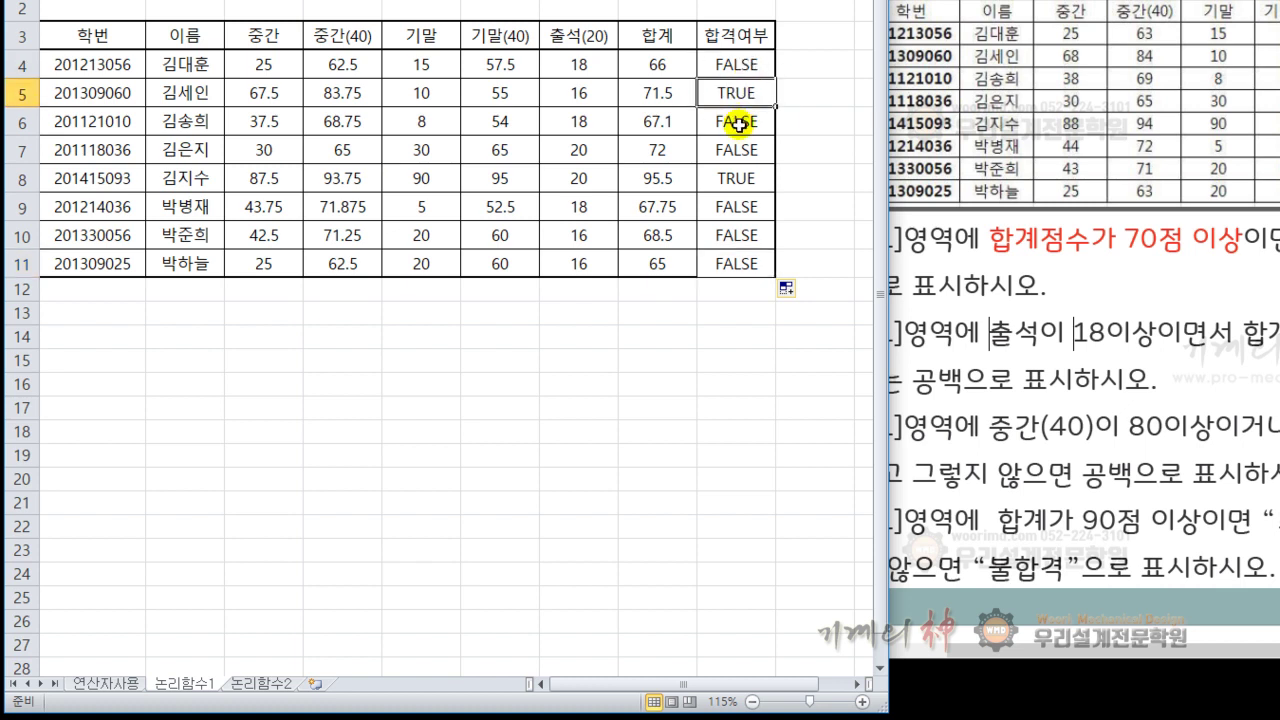
Step: Edit the formula in I4 so that OR(D4>=80,F4>=80) becomes the logical test of an IF function
double_click(739, 64)
left_click(667, 66)
type("if(OR(D4>=80,F4>=80")
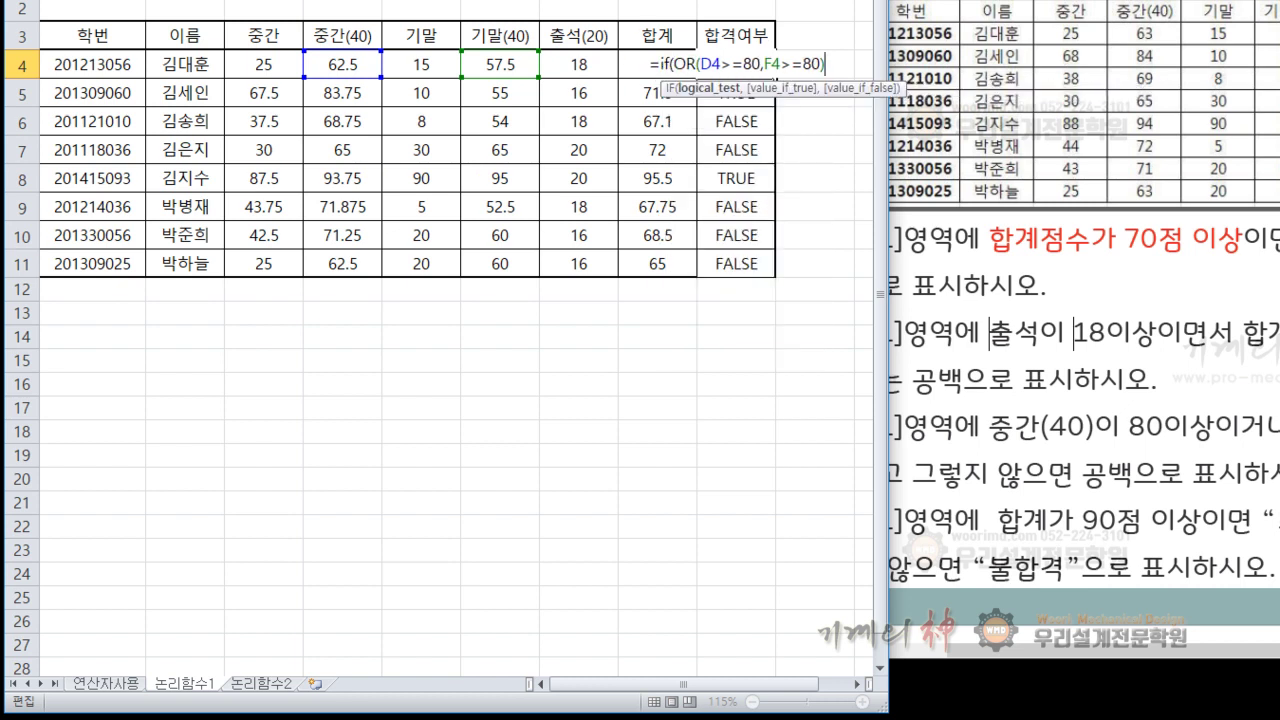
type(",")
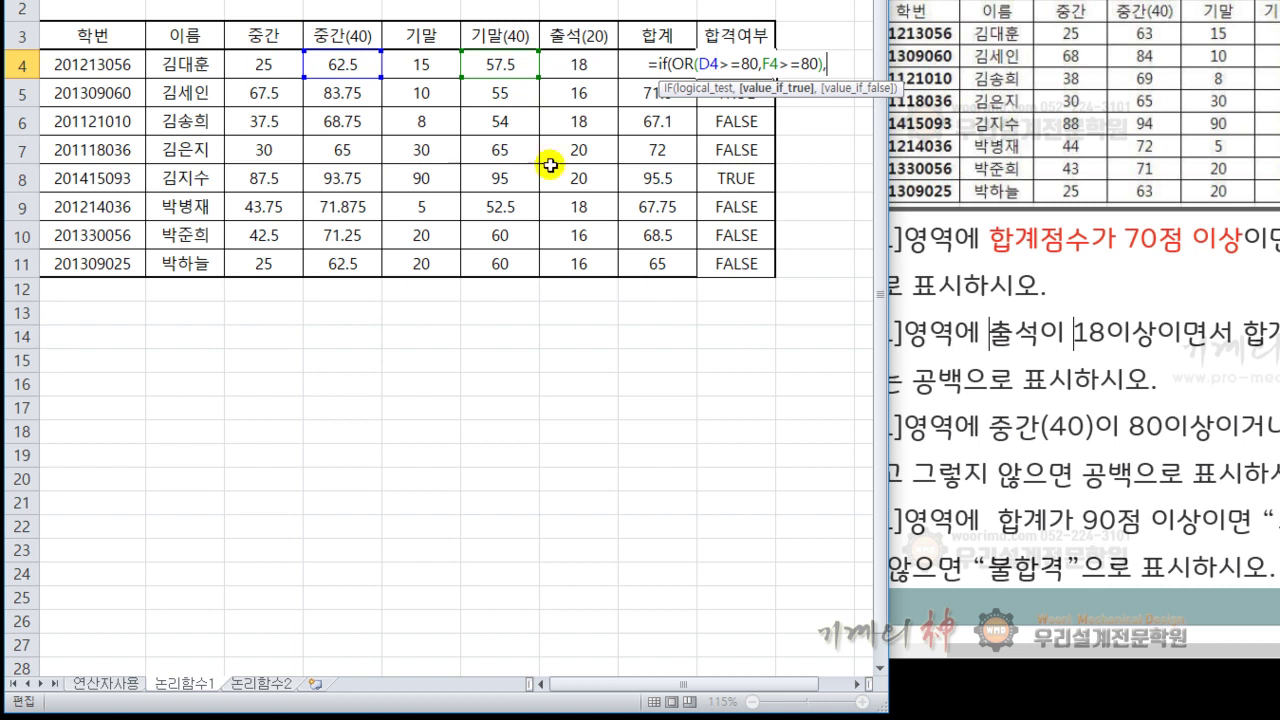
Step: Check in I4's formula where the OR function closes and where the IF function's logical test and true value are separated
left_click(816, 65)
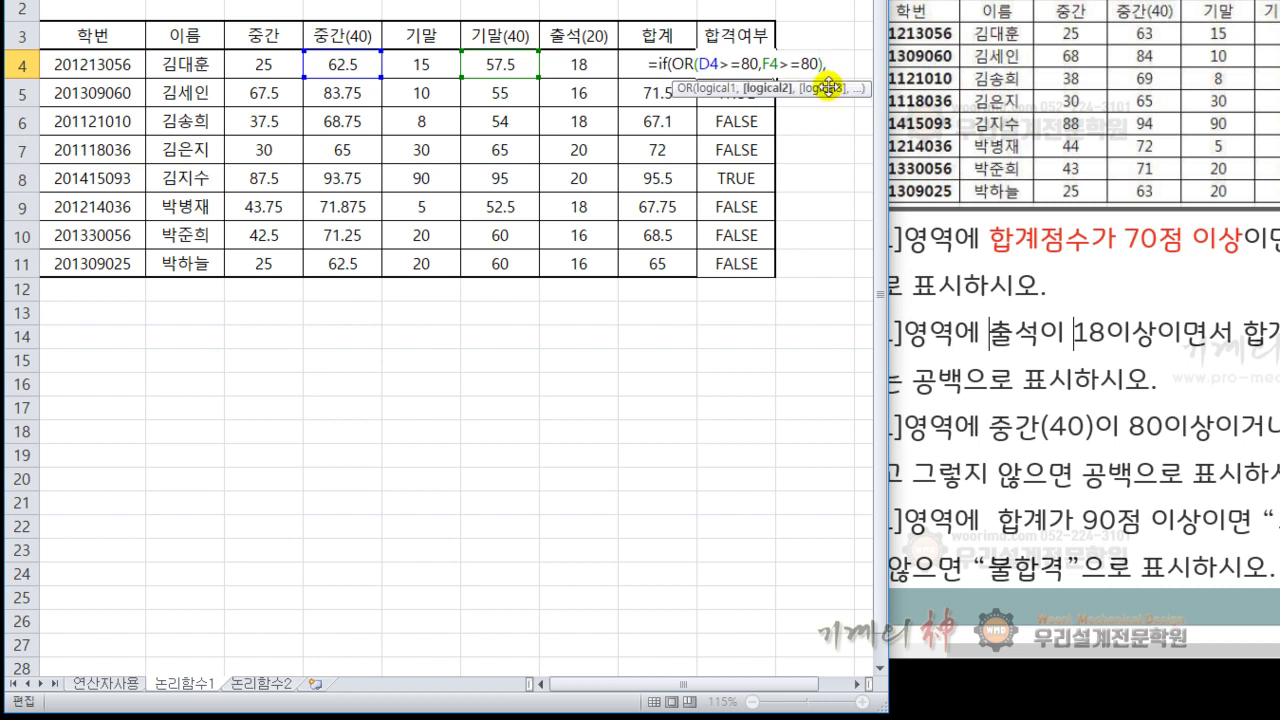
left_click(822, 65)
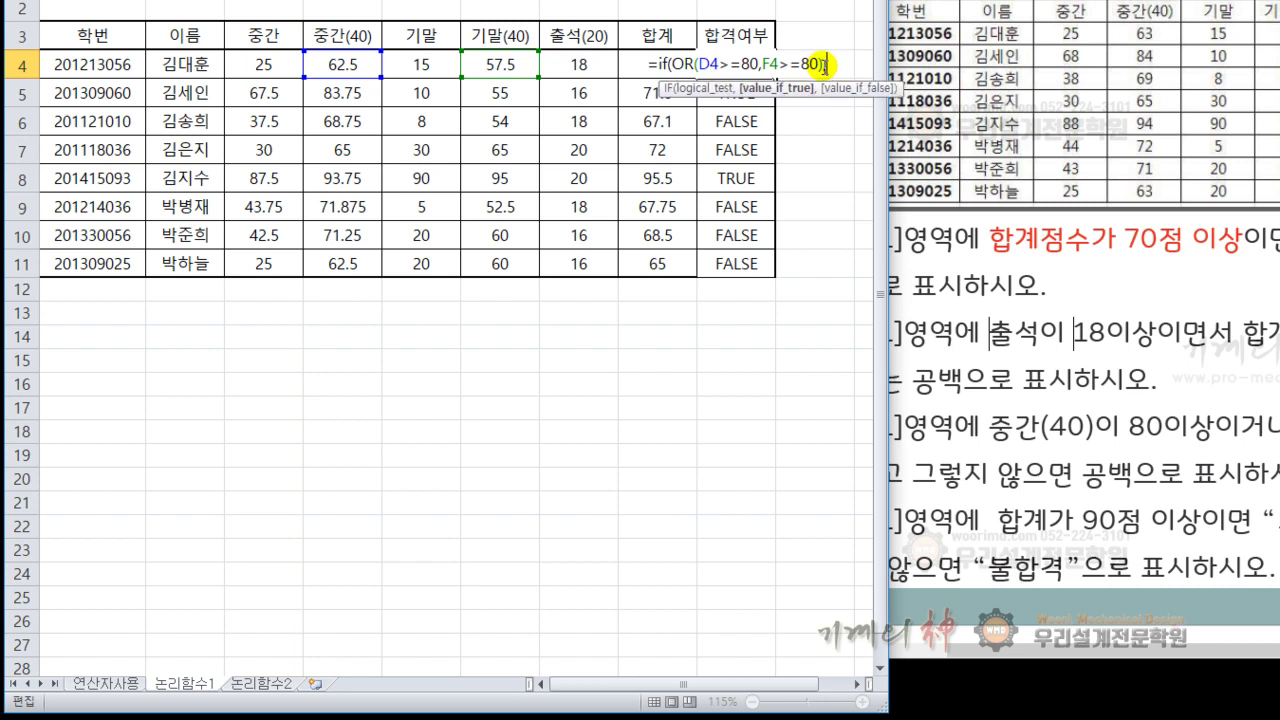
left_click(824, 64)
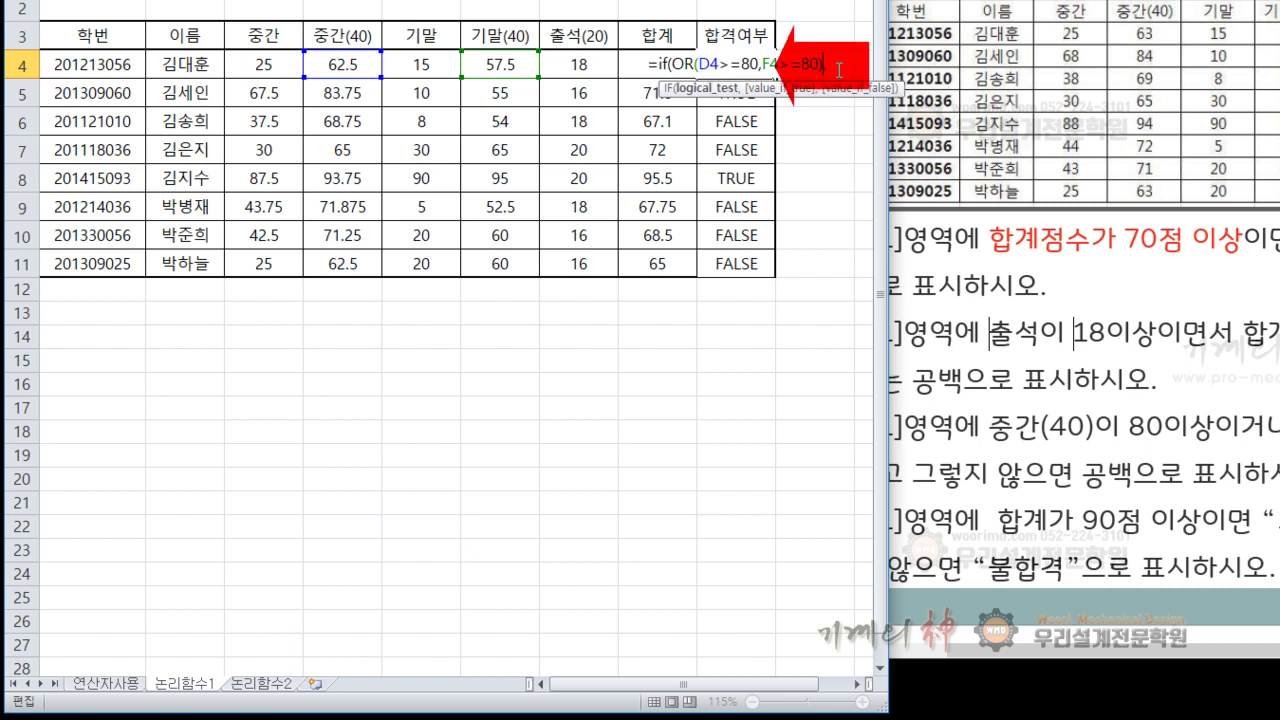
left_click(826, 64)
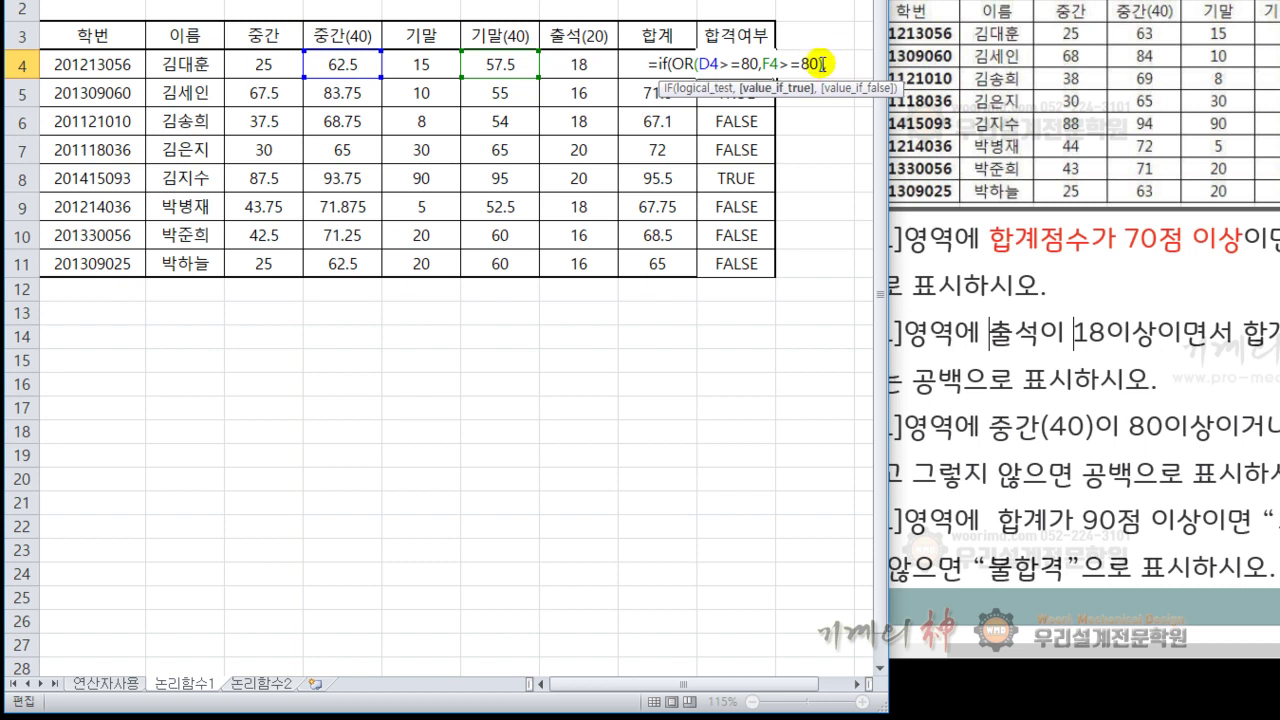
left_click_drag(822, 65, 676, 62)
left_click(822, 65)
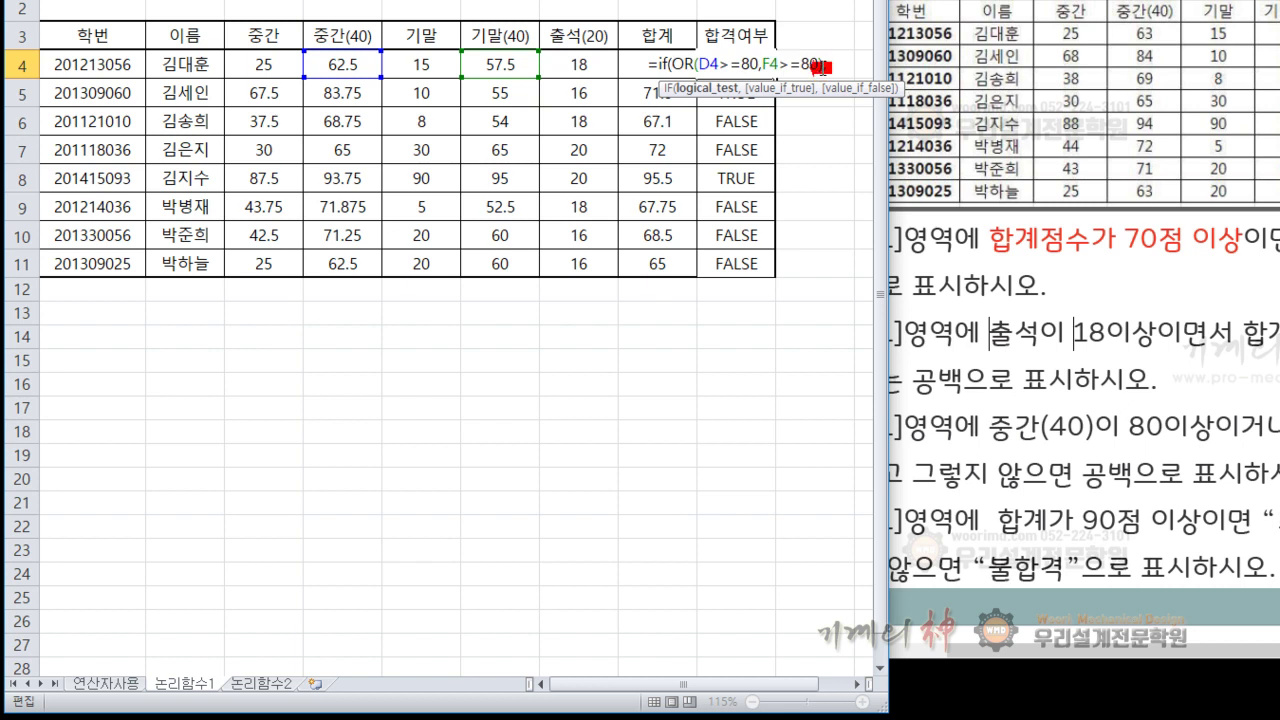
Step: Complete the IF formula in I4 with "최고" as the true value and an empty string as the false value
type(",")
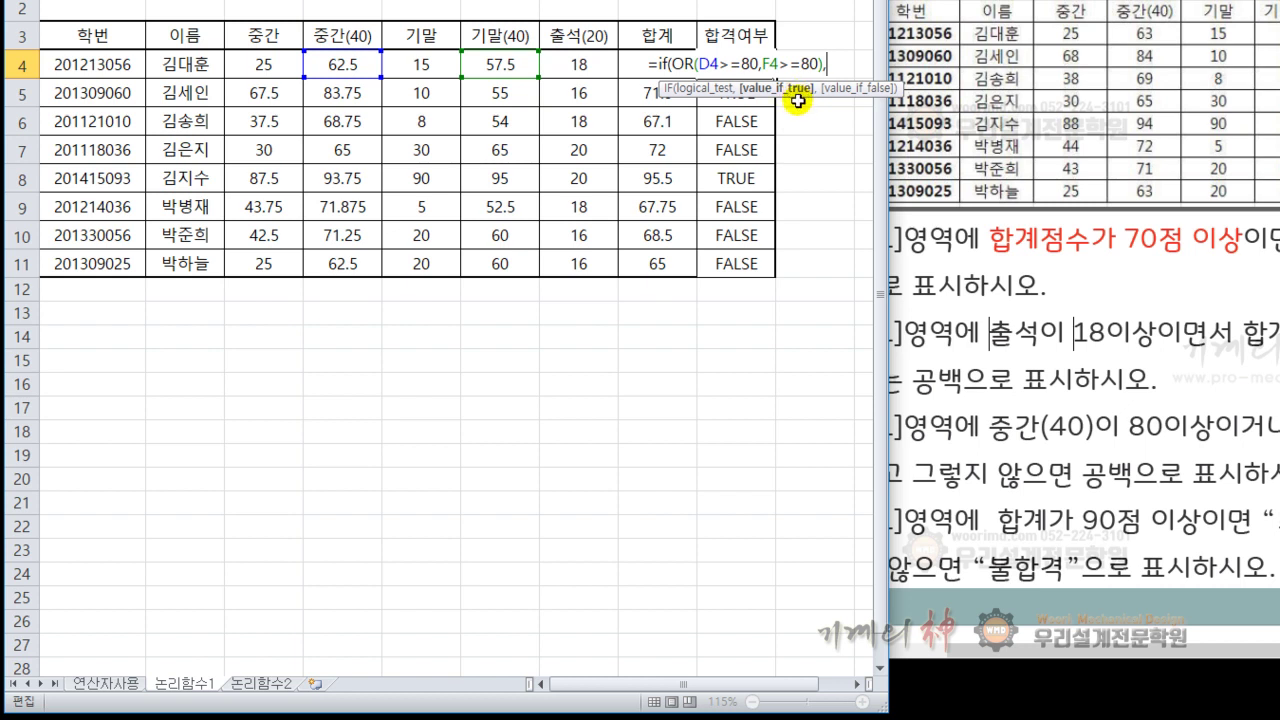
type("\"최고")
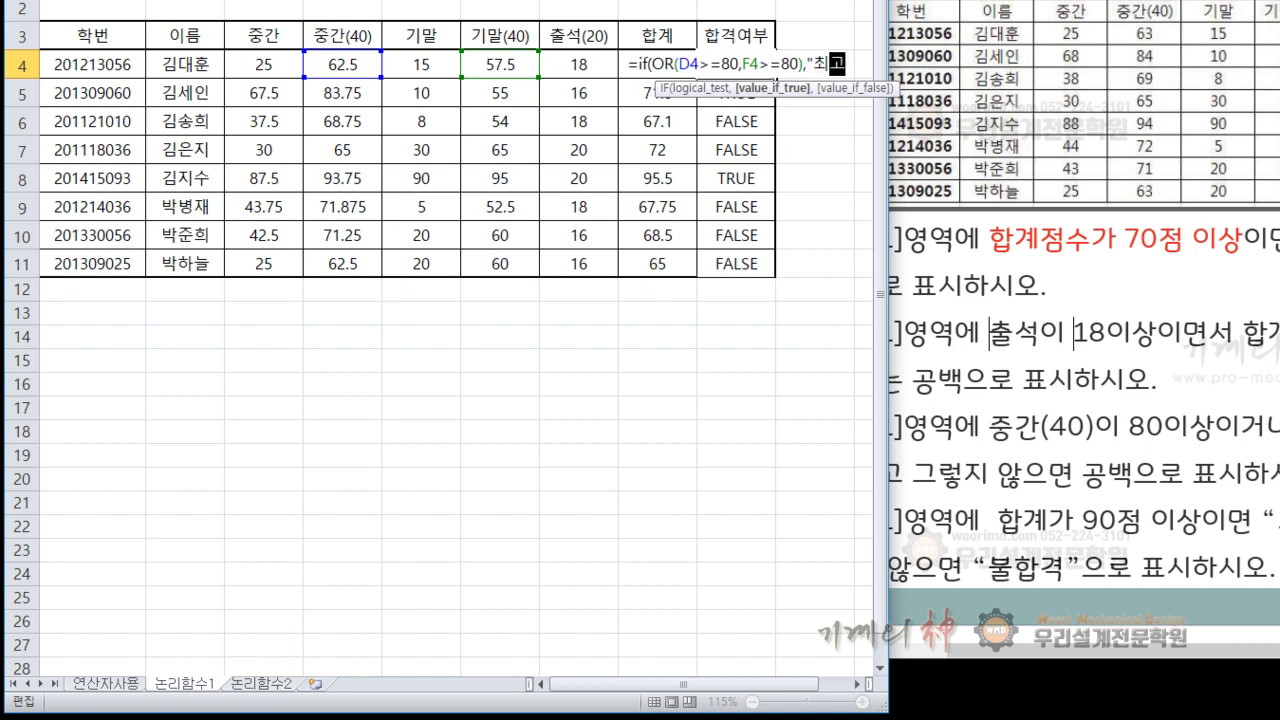
type("\",\"\")")
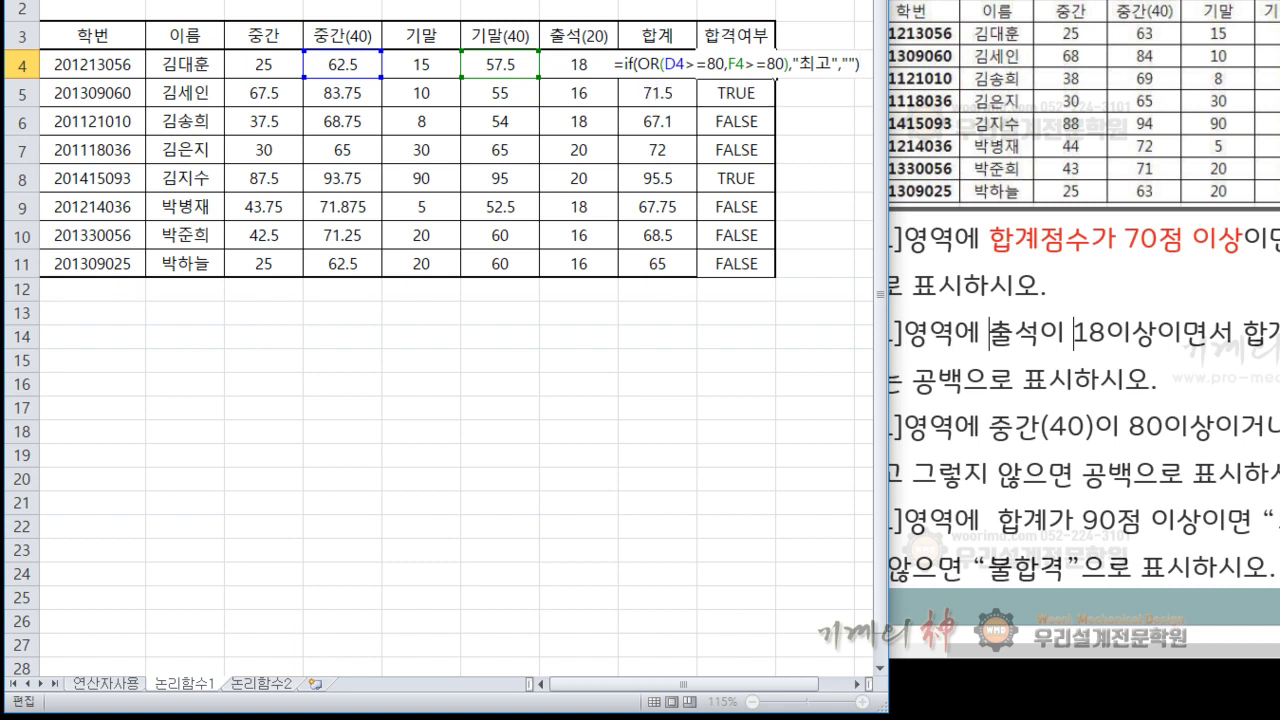
key("Return")
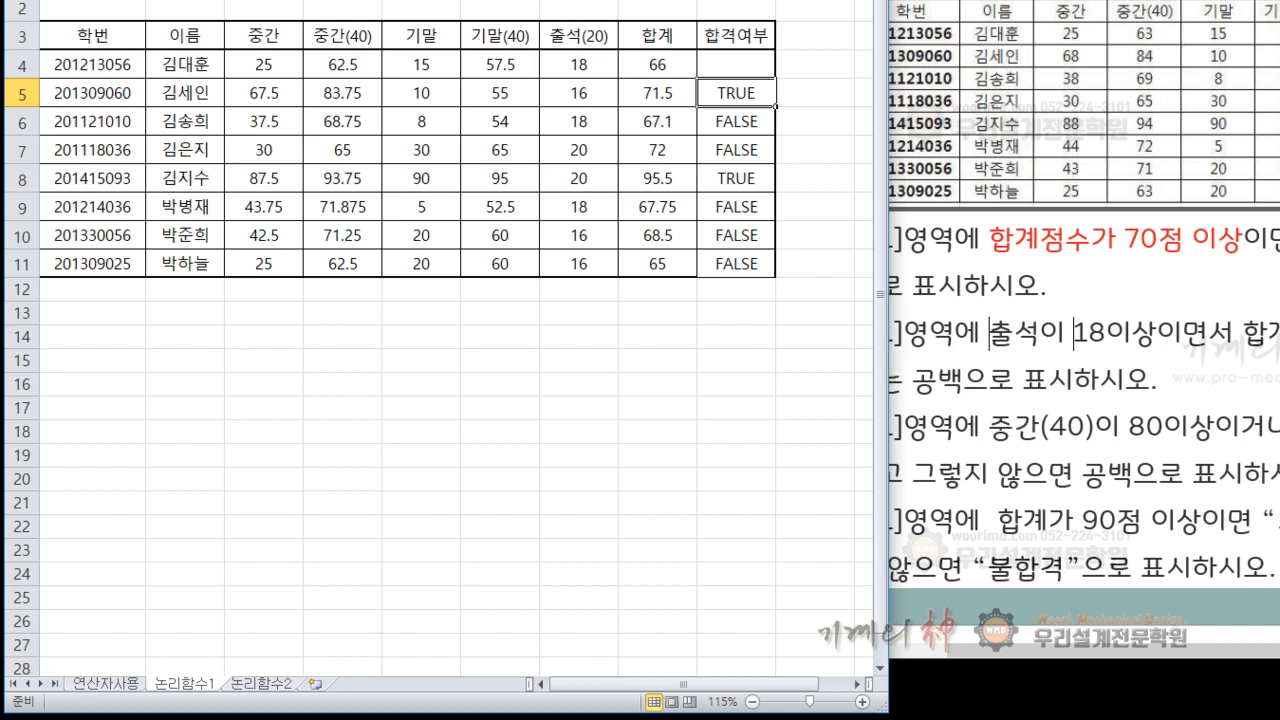
Step: Fill the IF and OR formula from I4 down through I11 and check the formula in I4
left_click(735, 61)
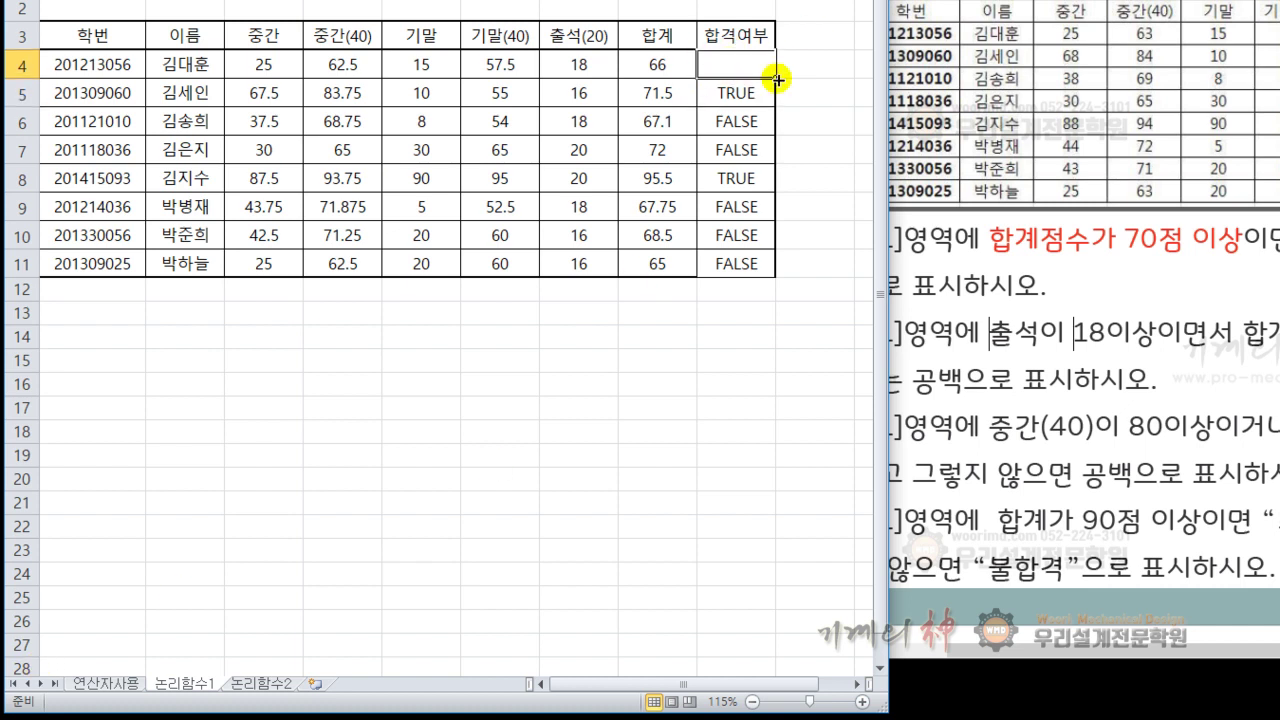
left_click_drag(776, 79, 772, 270)
left_click(743, 69)
left_click(742, 64)
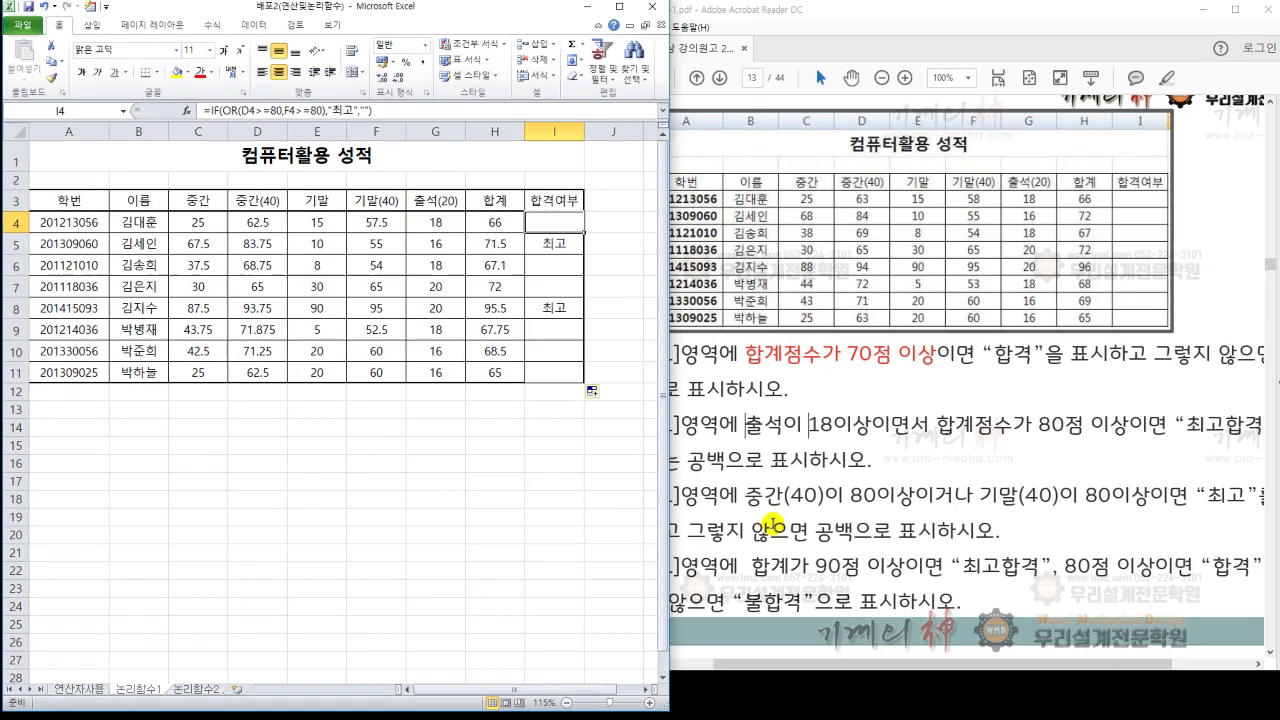
Step: Bring exercise 4 into view in the PDF and clear the 합격여부 results from I4:I11
left_click(1029, 466)
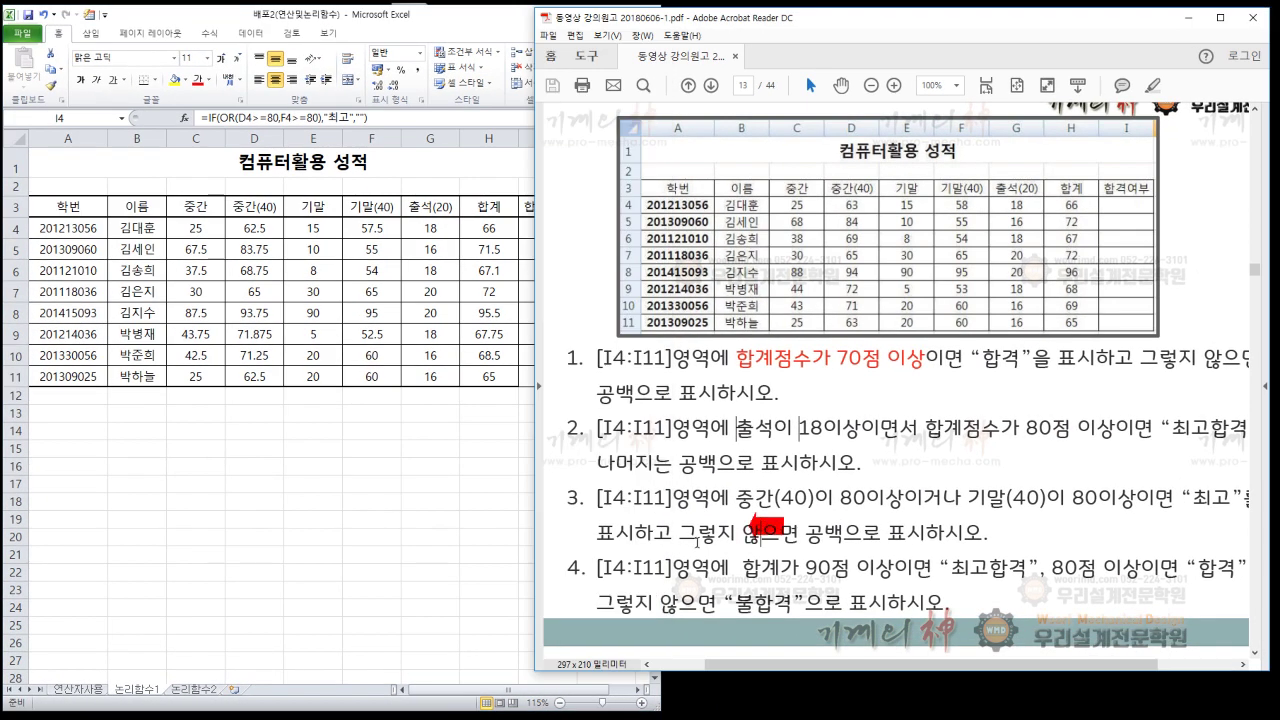
scroll(972, 497, "down", 1)
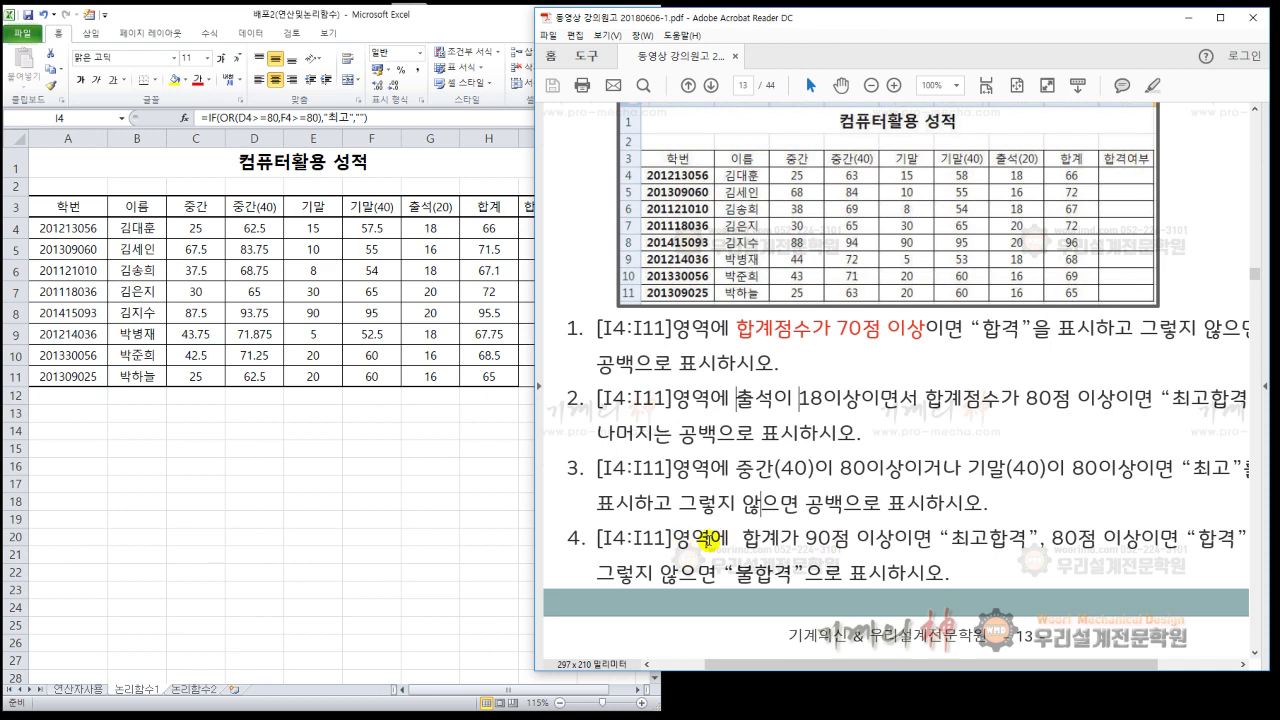
left_click(491, 520)
left_click(806, 430)
left_click(360, 557)
left_click_drag(543, 229, 534, 369)
key("Delete")
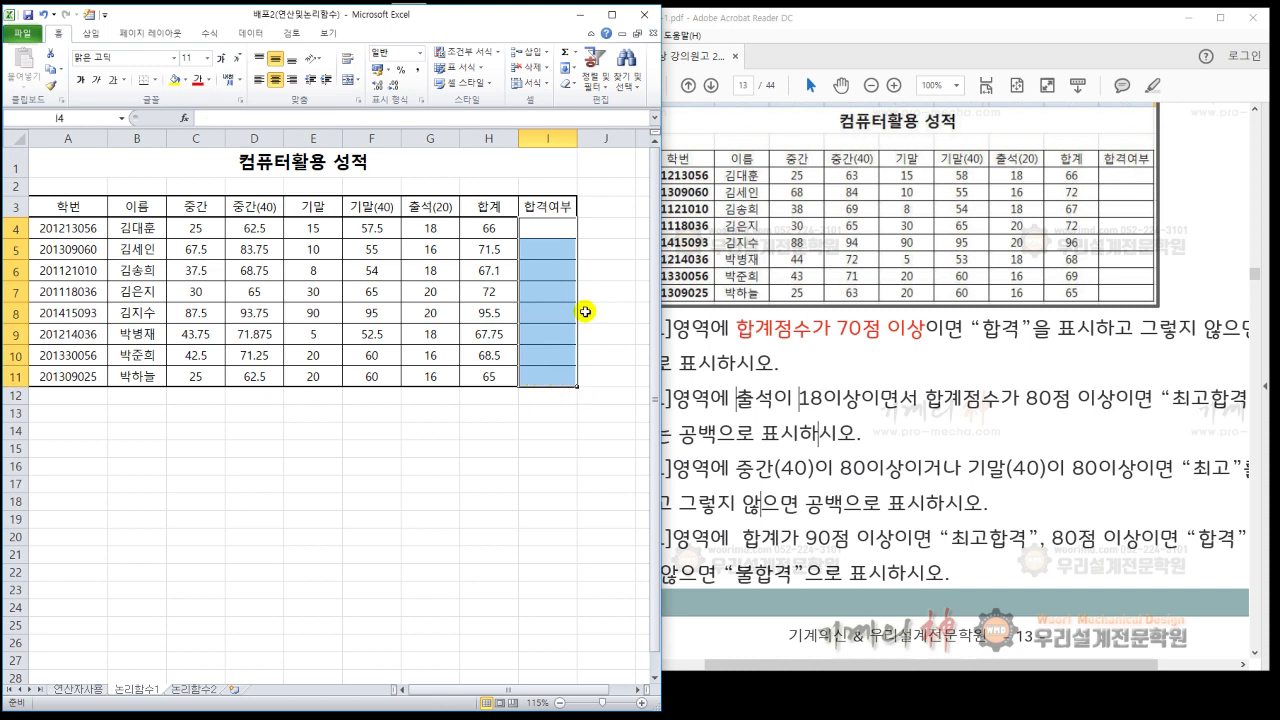
left_click(543, 471)
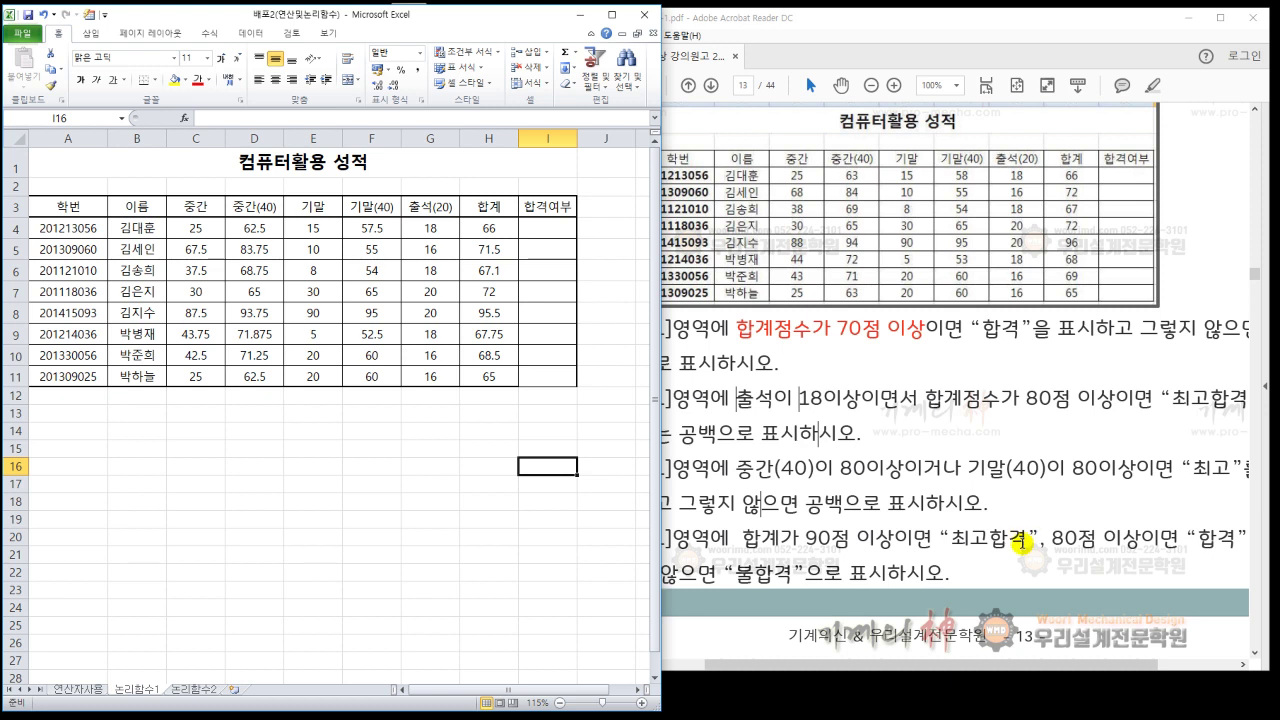
Step: Mark up exercise 4's conditions on screen: circle 90점 이상, add arrows for its outcomes and underline 80점 이상
key("alt+2")
key("Escape")
key("ctrl+2")
mouse_move(907, 548)
left_mouse_down()
mouse_move(818, 504)
mouse_move(893, 530)
mouse_move(920, 462)
mouse_move(942, 501)
left_mouse_up()
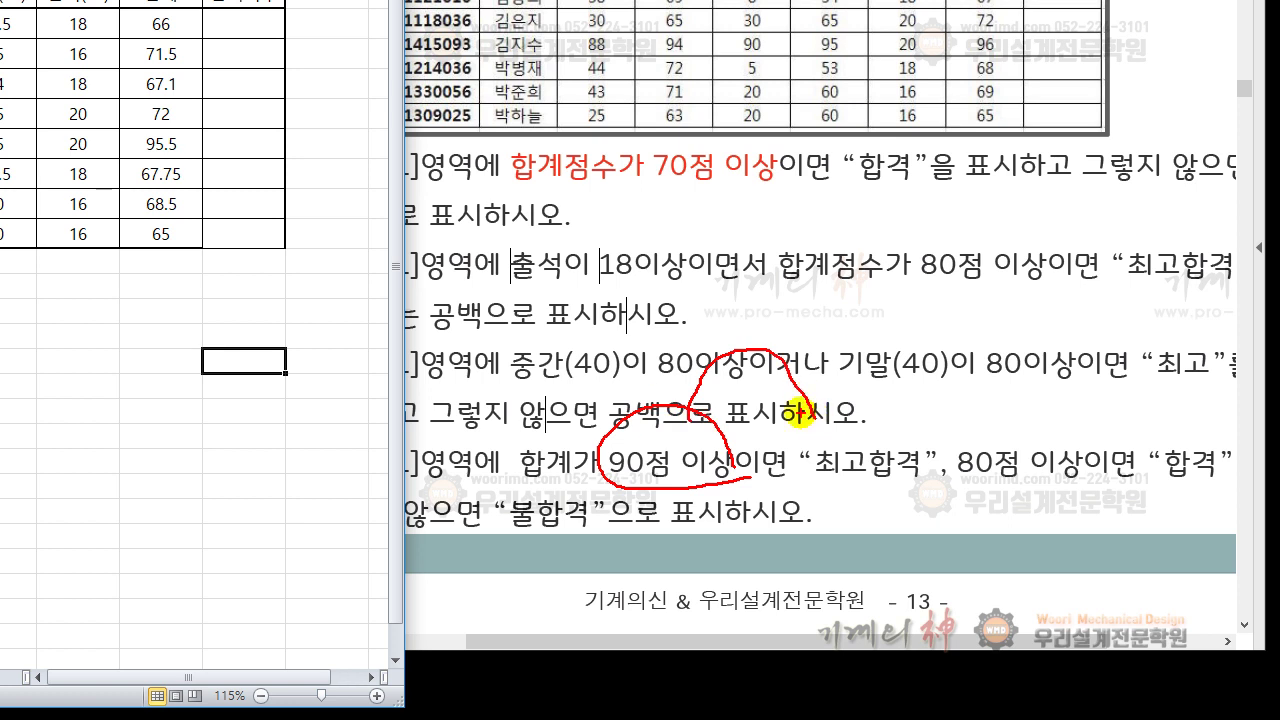
mouse_move(800, 412)
left_mouse_down()
mouse_move(818, 418)
mouse_move(830, 398)
left_mouse_up()
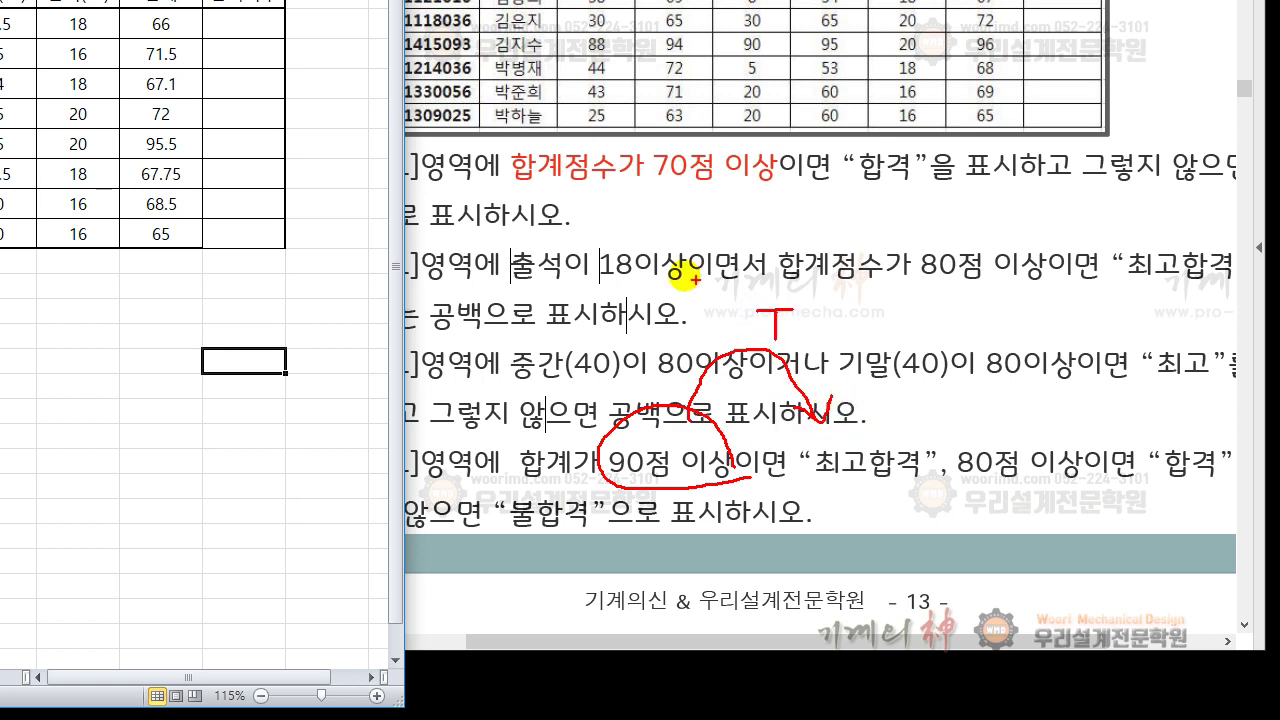
mouse_move(681, 400)
left_mouse_down()
mouse_move(775, 240)
mouse_move(905, 268)
mouse_move(962, 396)
mouse_move(952, 386)
mouse_move(991, 363)
mouse_move(1002, 392)
left_mouse_up()
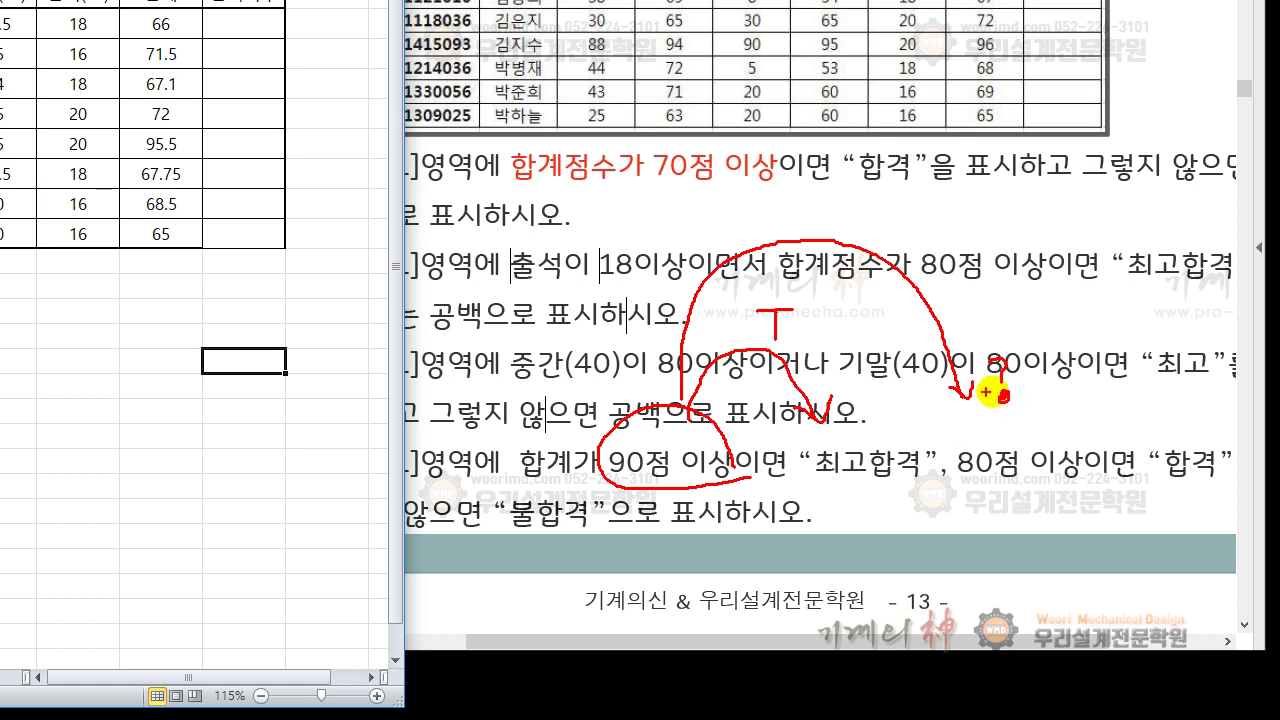
left_click_drag(926, 412, 908, 459)
mouse_move(926, 411)
left_mouse_down()
mouse_move(894, 486)
mouse_move(1105, 485)
left_mouse_up()
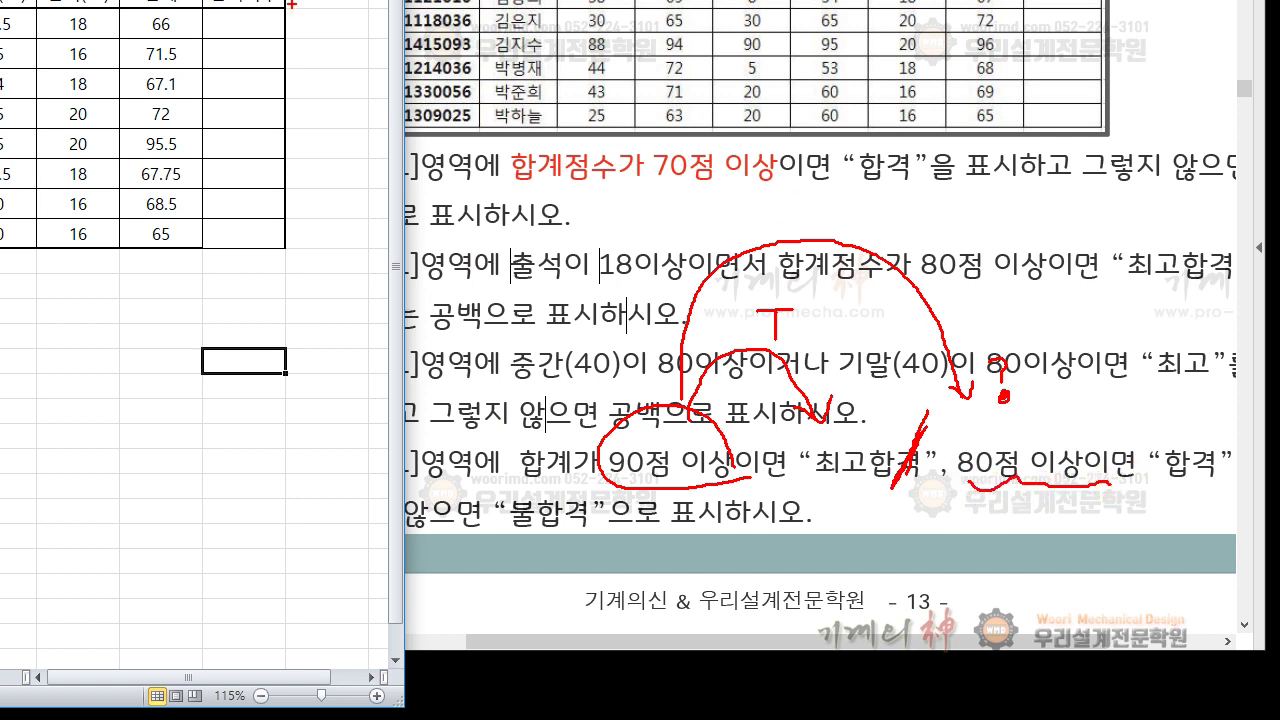
Step: Sketch a flowchart decision H4>=90 over the sheet with a 최고합격 box as its true result
mouse_move(600, 42)
left_mouse_down()
mouse_move(484, 101)
mouse_move(591, 86)
mouse_move(714, 109)
mouse_move(600, 42)
left_mouse_up()
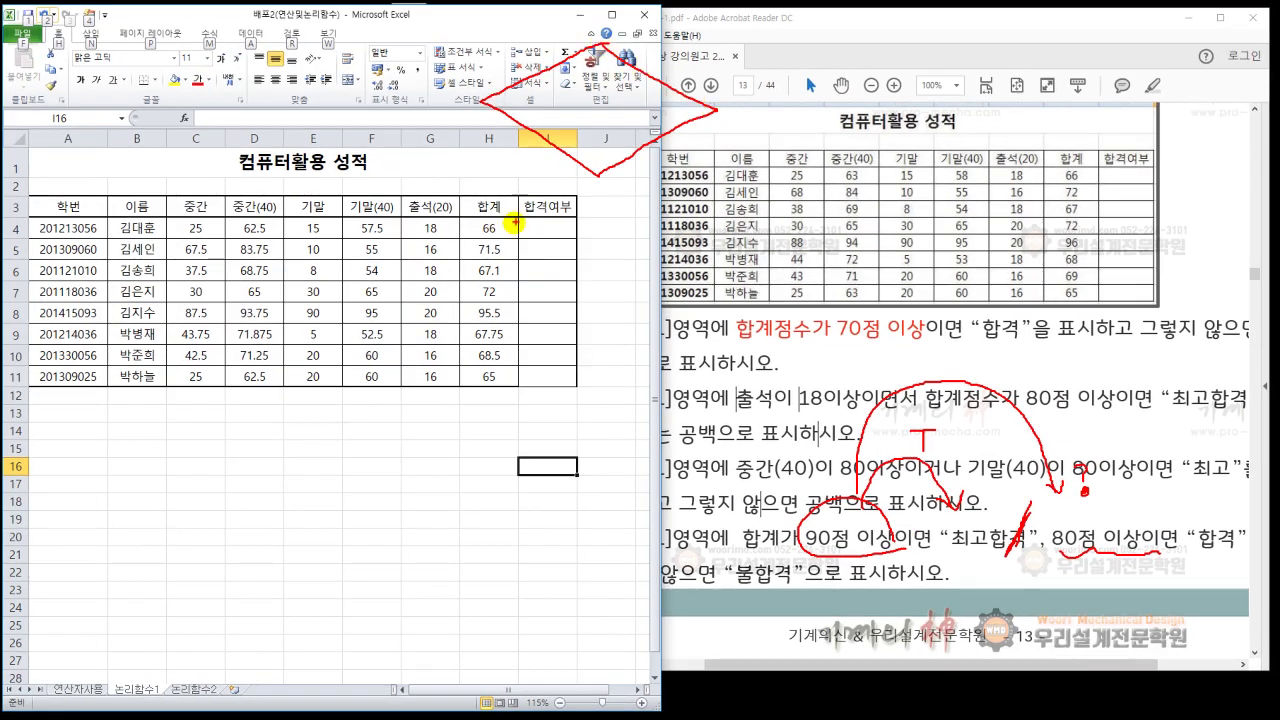
mouse_move(506, 234)
left_mouse_down()
mouse_move(472, 224)
mouse_move(509, 227)
left_mouse_up()
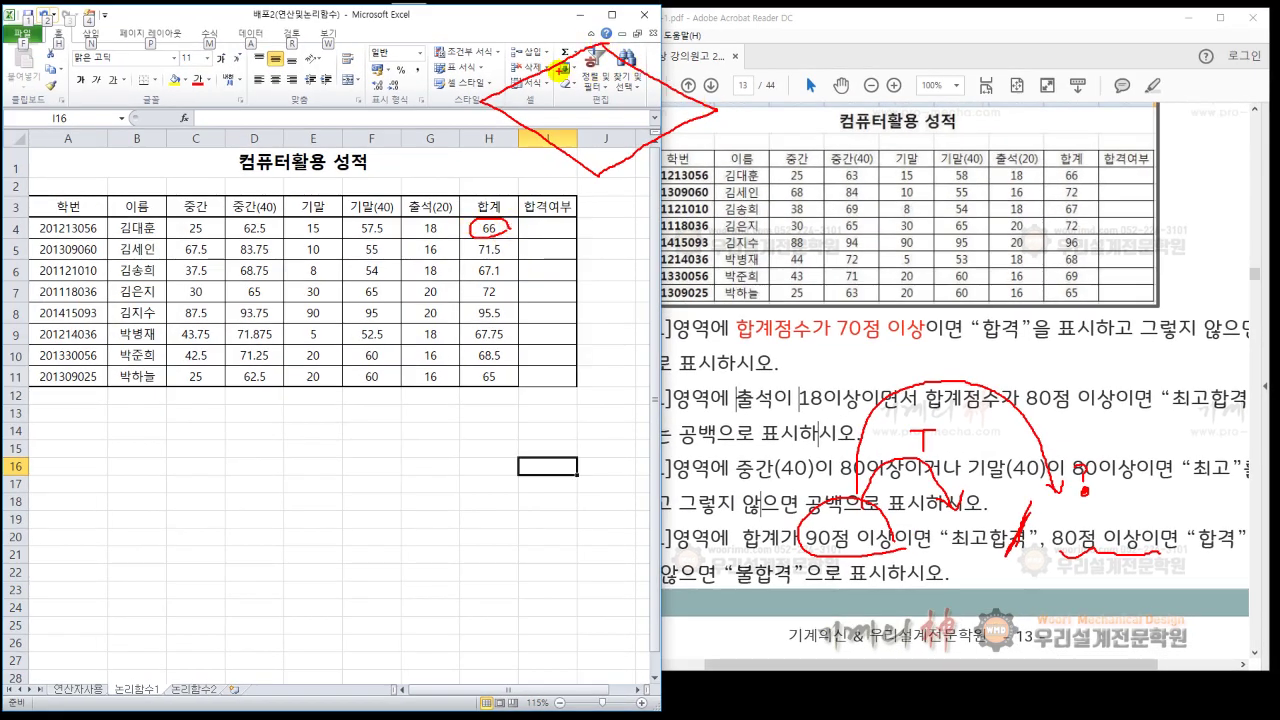
mouse_move(518, 116)
left_mouse_down()
mouse_move(540, 103)
mouse_move(564, 120)
mouse_move(555, 130)
mouse_move(584, 107)
mouse_move(577, 120)
mouse_move(602, 134)
mouse_move(626, 112)
left_mouse_up()
left_click(577, 126)
mouse_move(600, 179)
left_mouse_down()
mouse_move(594, 210)
mouse_move(521, 265)
mouse_move(676, 210)
mouse_move(526, 207)
left_mouse_up()
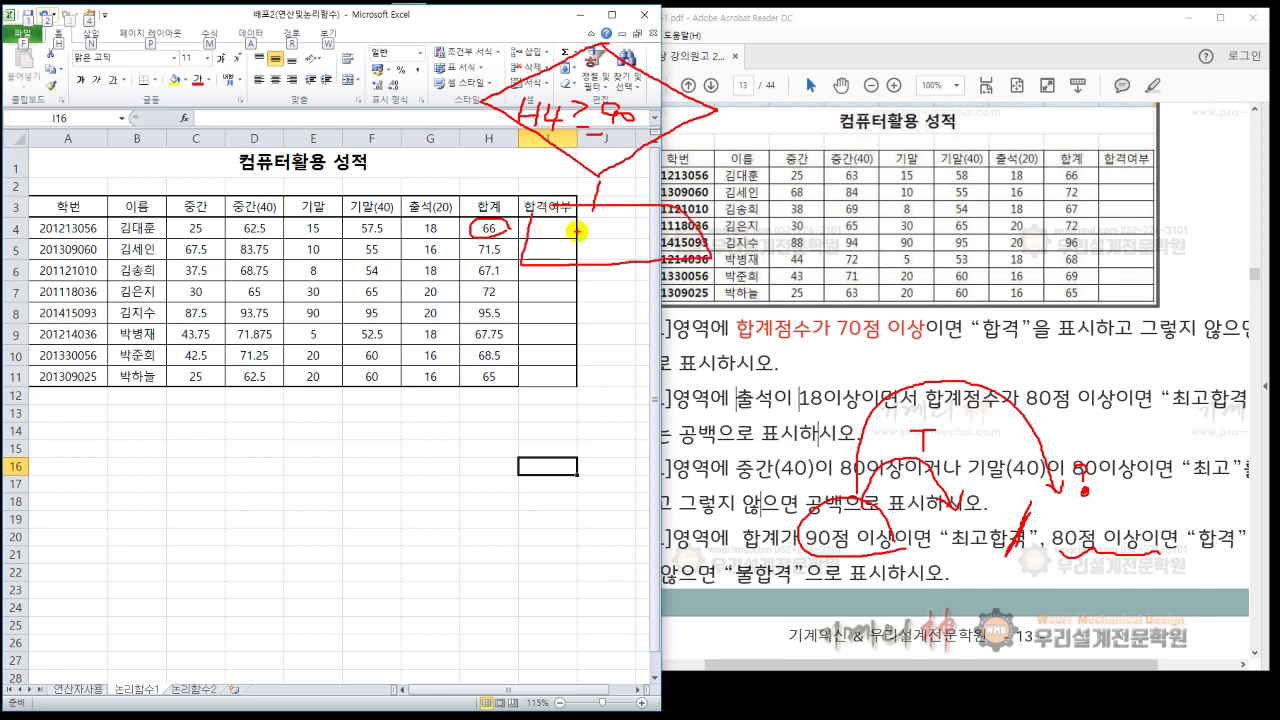
mouse_move(578, 239)
left_mouse_down()
mouse_move(597, 254)
mouse_move(636, 228)
left_mouse_up()
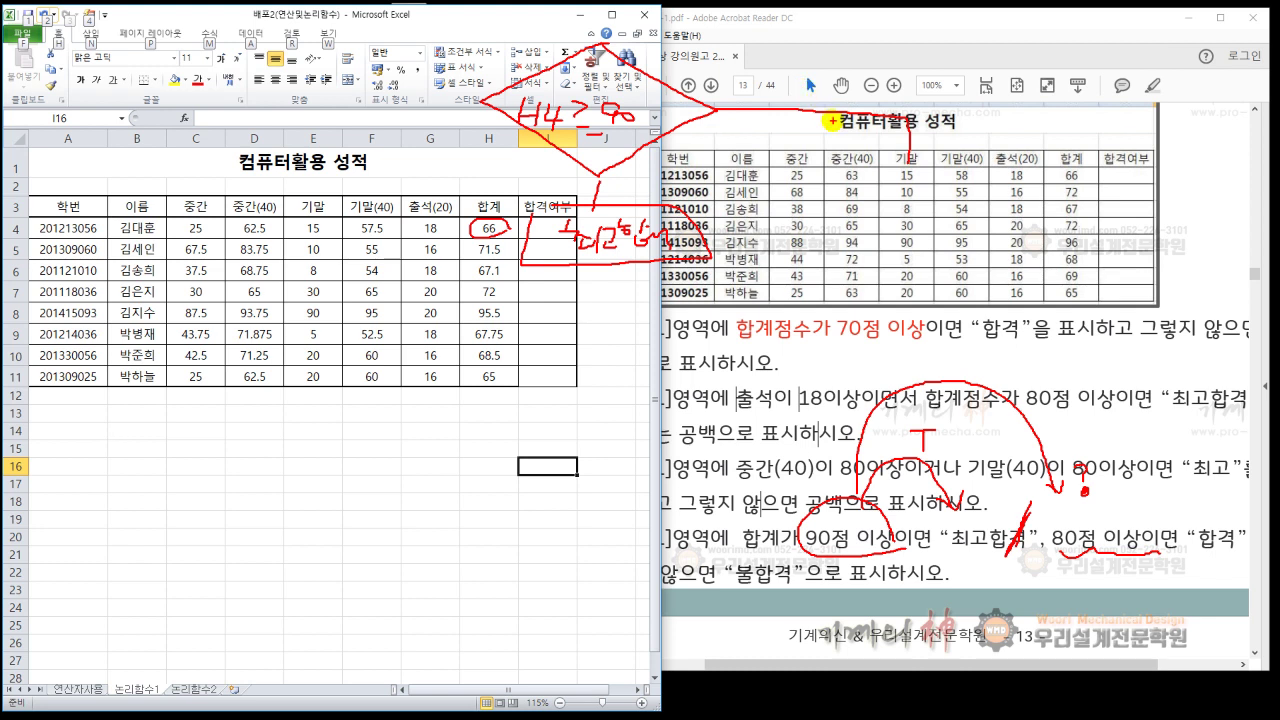
Step: Extend the sketch from the false branch with a second decision H4>=80 leading to 합격 or 불합격
mouse_move(907, 160)
left_mouse_down()
mouse_move(808, 212)
mouse_move(874, 258)
mouse_move(1000, 202)
mouse_move(908, 160)
left_mouse_up()
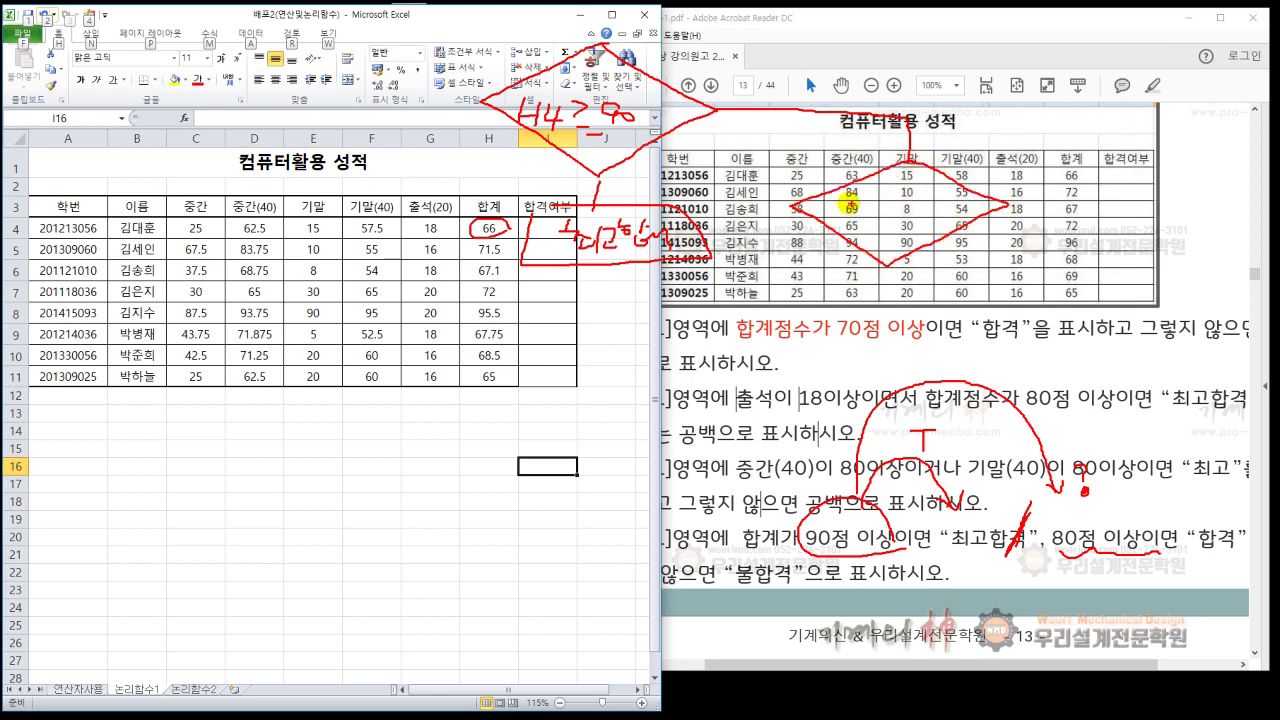
mouse_move(867, 200)
left_mouse_down()
mouse_move(868, 222)
mouse_move(950, 205)
left_mouse_up()
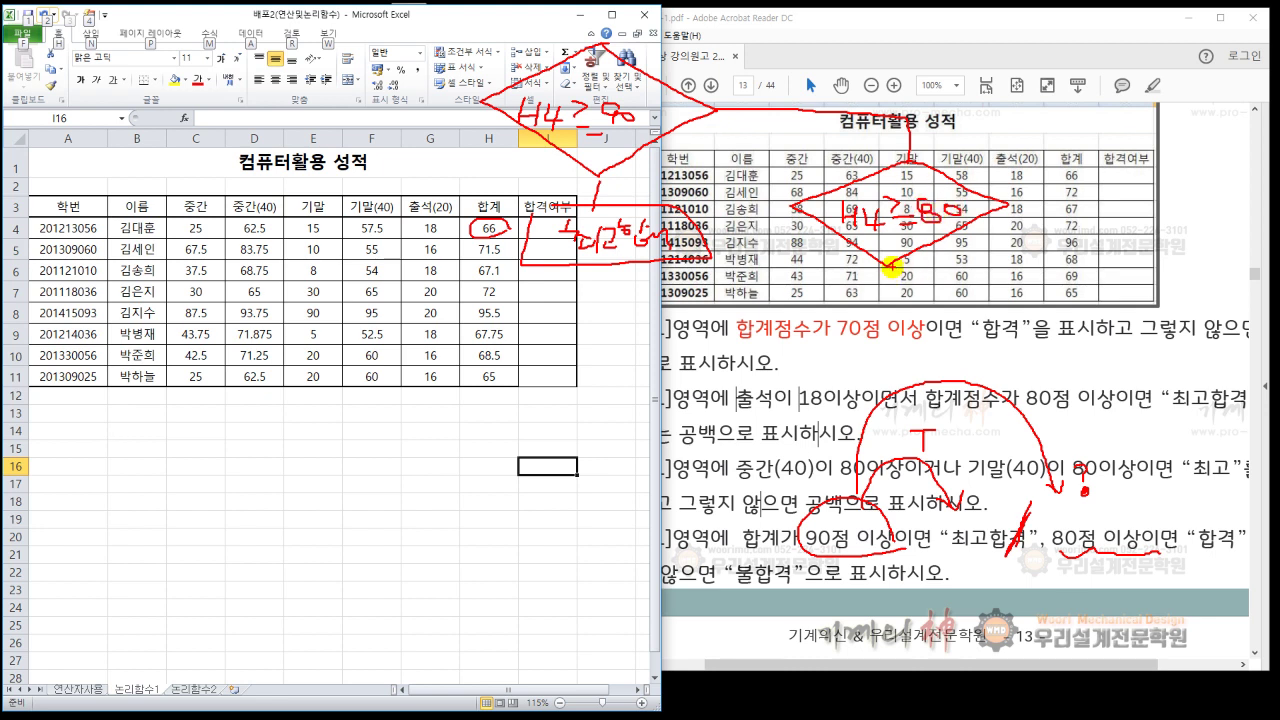
mouse_move(889, 266)
left_mouse_down()
mouse_move(888, 297)
mouse_move(941, 298)
mouse_move(846, 286)
left_mouse_up()
mouse_move(1005, 206)
left_mouse_down()
mouse_move(1128, 205)
mouse_move(1130, 268)
mouse_move(1160, 256)
mouse_move(1048, 262)
left_mouse_up()
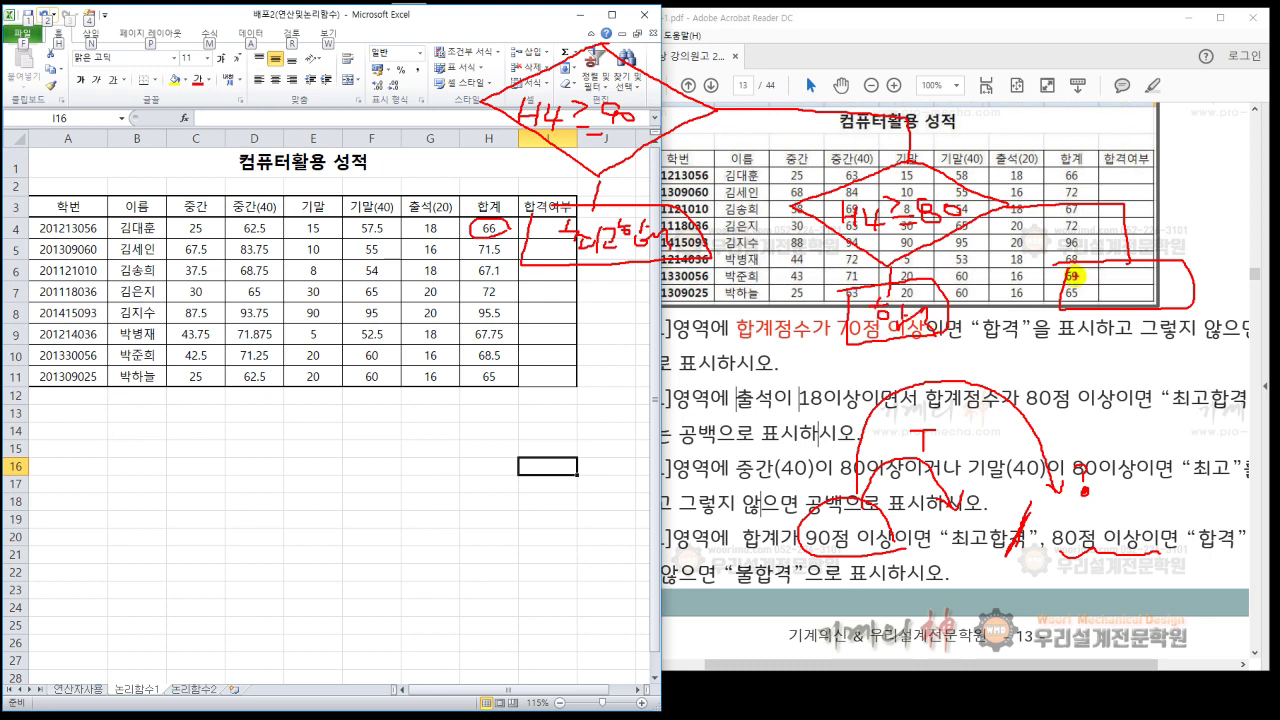
mouse_move(1078, 280)
left_mouse_down()
mouse_move(1095, 272)
mouse_move(1110, 296)
left_mouse_up()
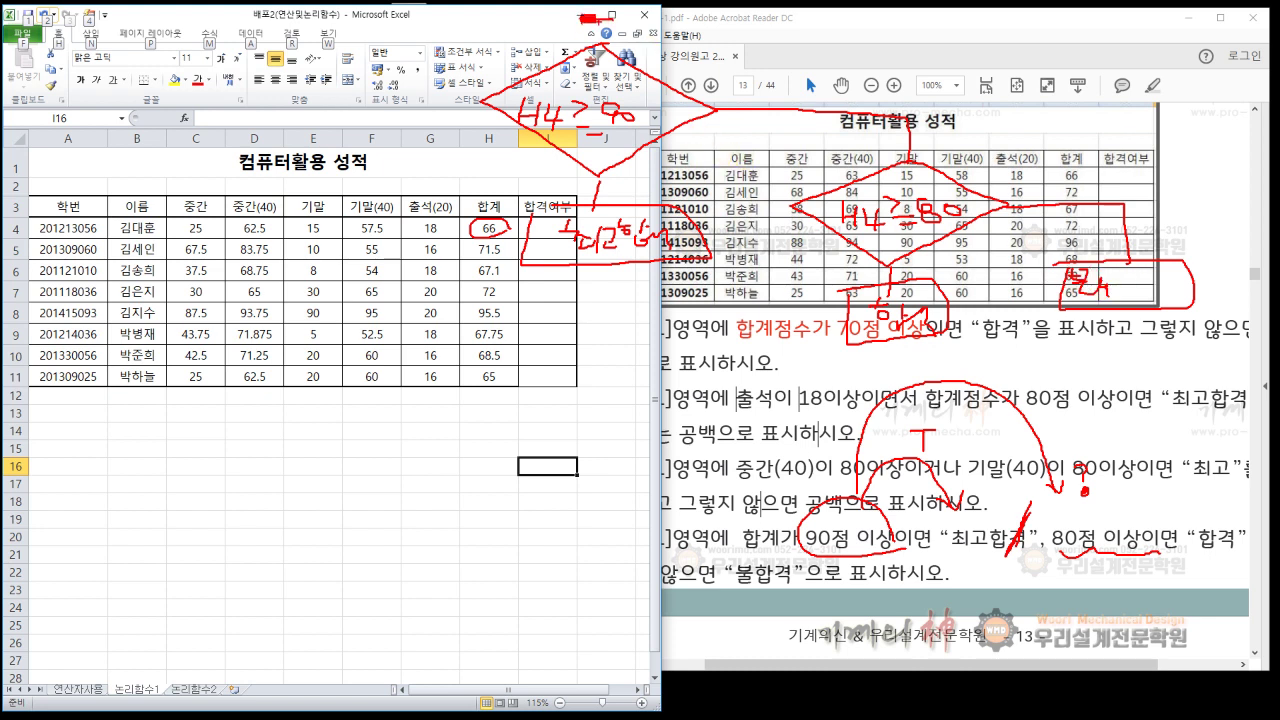
Step: Label the sketched decisions as IF functions, outline each one to show the nesting, and clear the annotations
left_click_drag(886, 85, 920, 86)
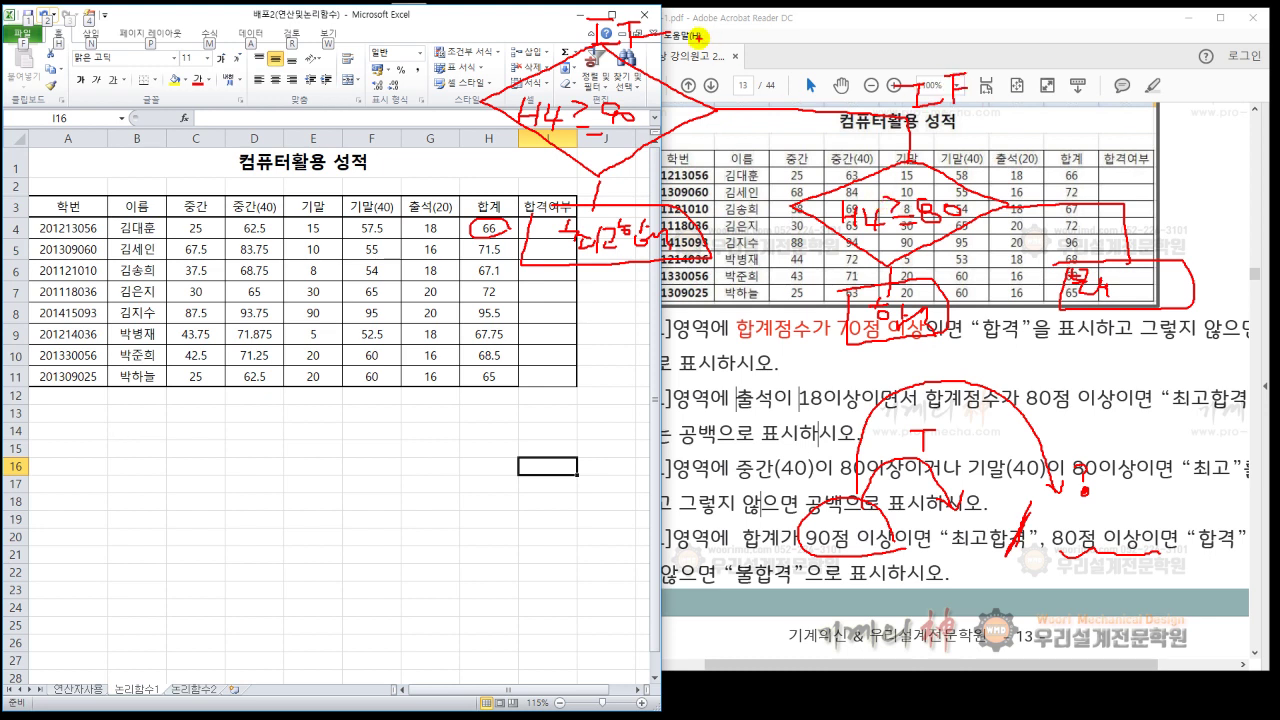
mouse_move(697, 35)
left_mouse_down()
mouse_move(575, 8)
mouse_move(465, 120)
mouse_move(520, 258)
mouse_move(790, 228)
left_mouse_up()
left_click_drag(708, 40, 771, 84)
mouse_move(880, 77)
left_mouse_down()
mouse_move(827, 105)
mouse_move(840, 305)
mouse_move(1175, 268)
mouse_move(925, 92)
mouse_move(835, 97)
left_mouse_up()
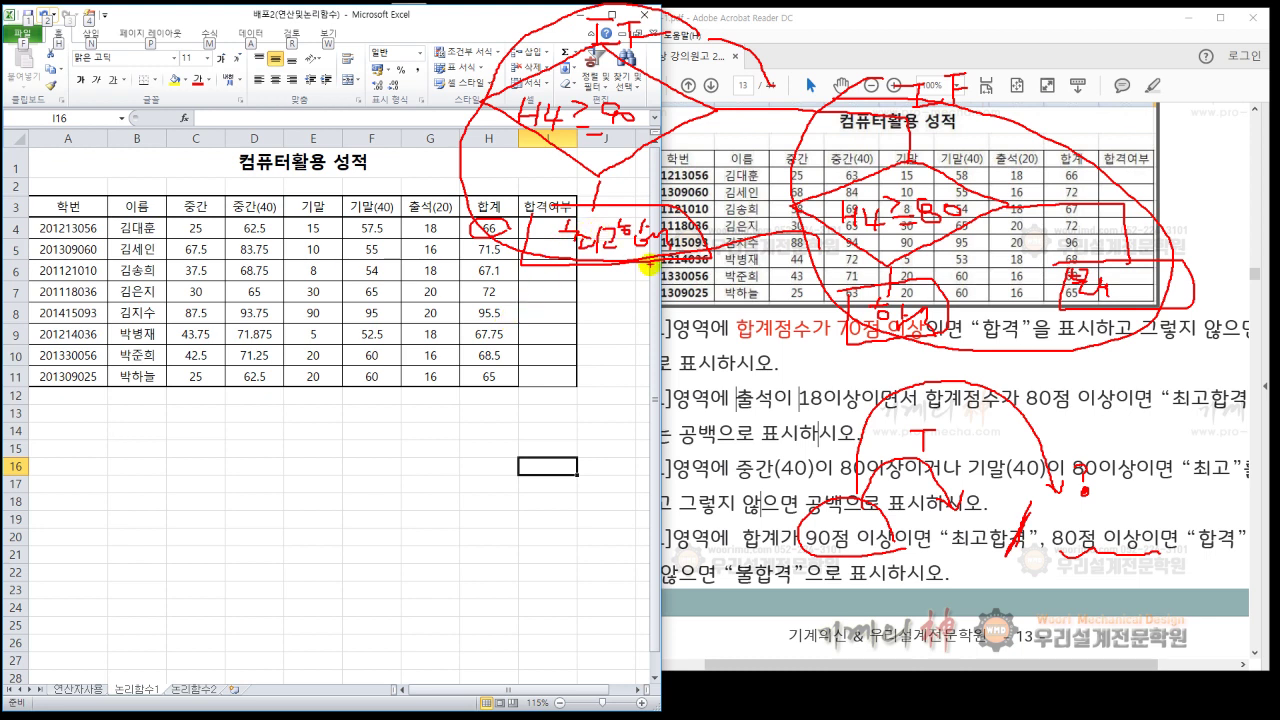
key("Escape")
Step: Start an IF formula in I4 with H4>=90 as its logical test
left_click(547, 228)
type("=")
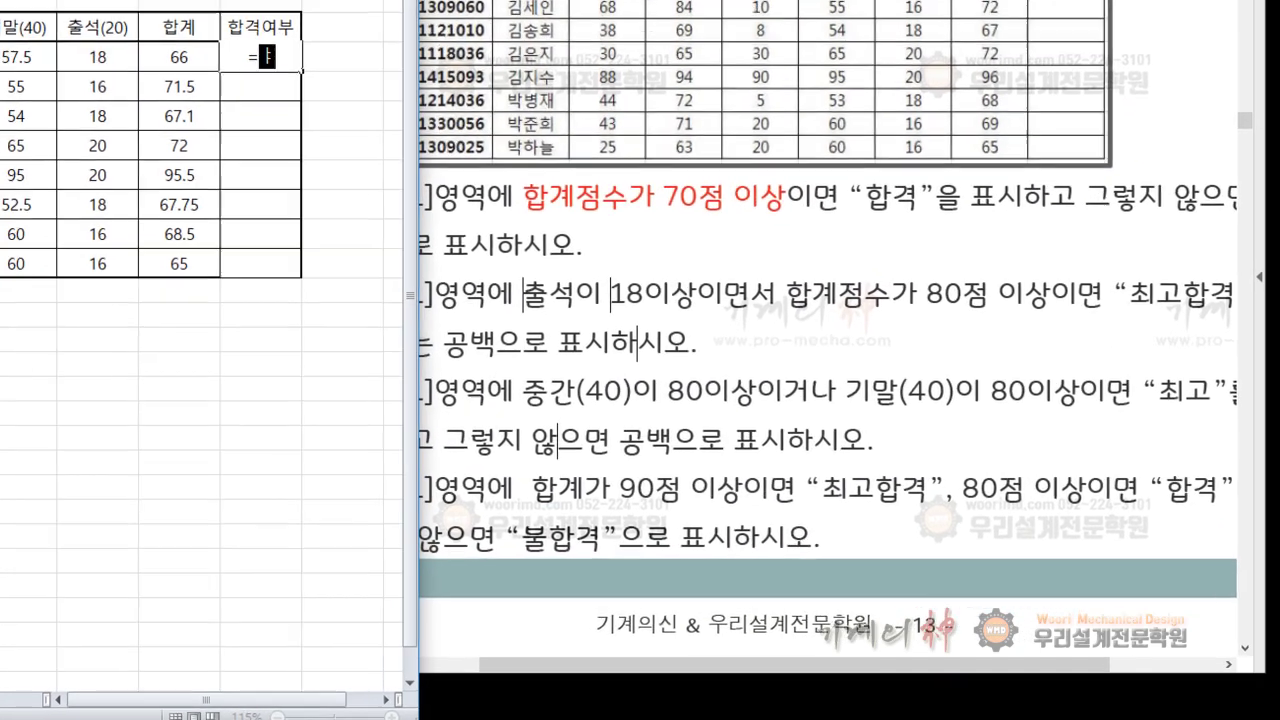
type("if(")
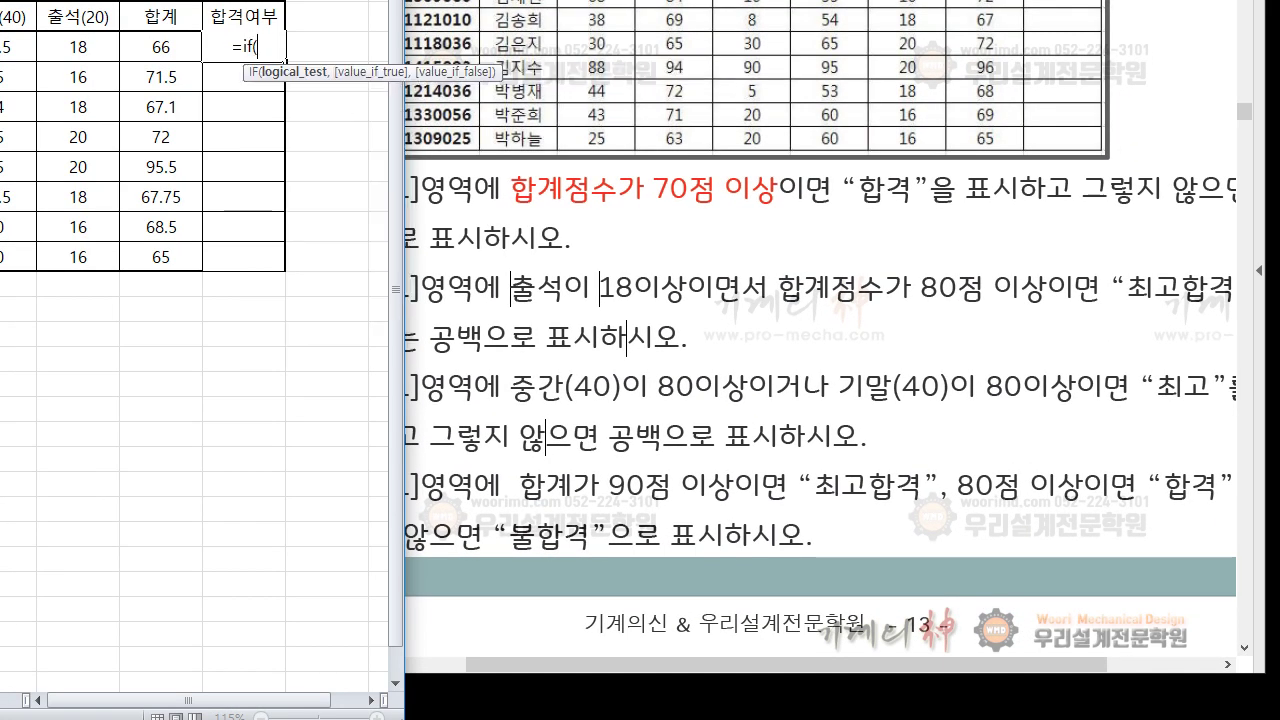
left_click(145, 48)
type(">=90")
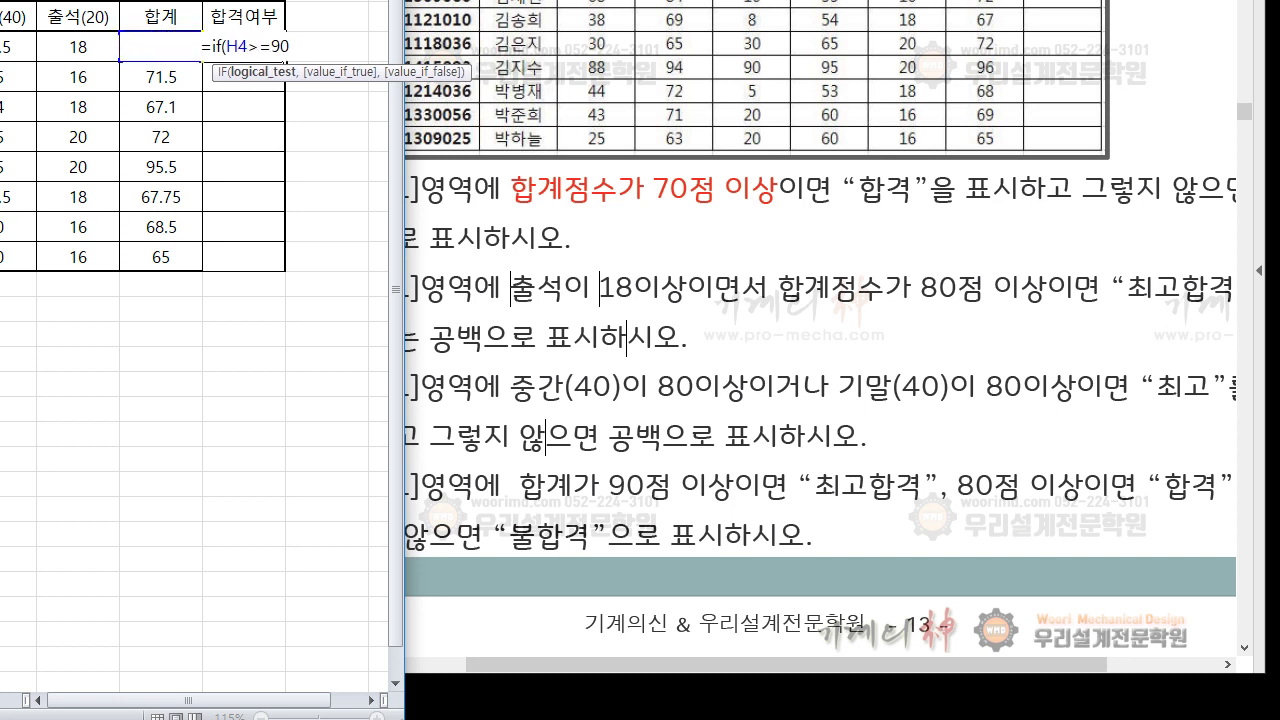
Step: Add "최고합격" as the true value of the IF formula in I4
type(",")
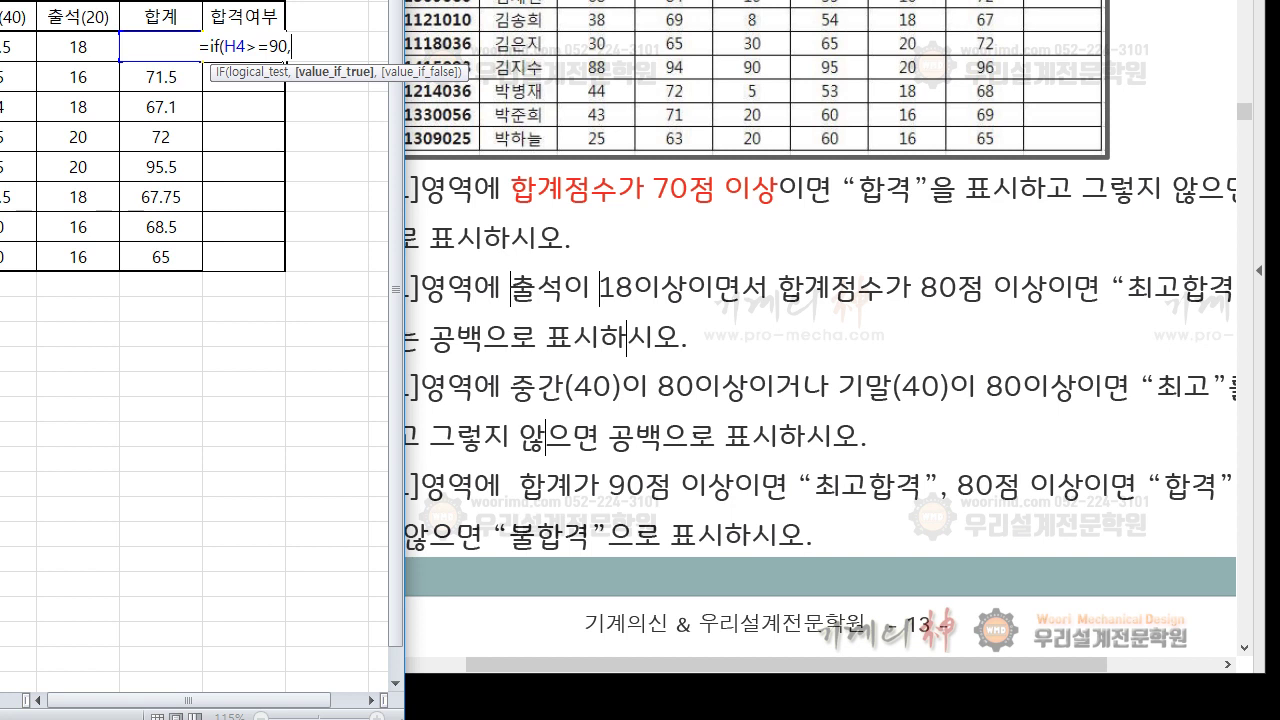
type("\"ch")
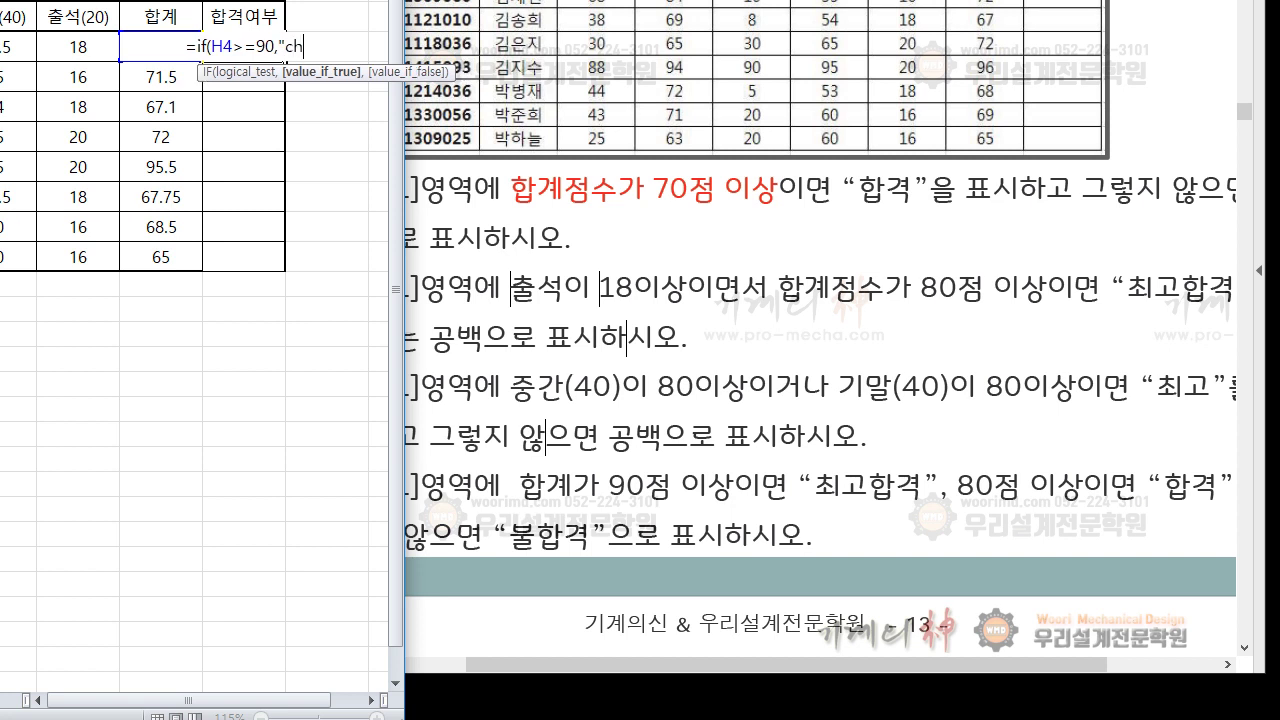
key("BackSpace")
key("BackSpace")
type("최고합")
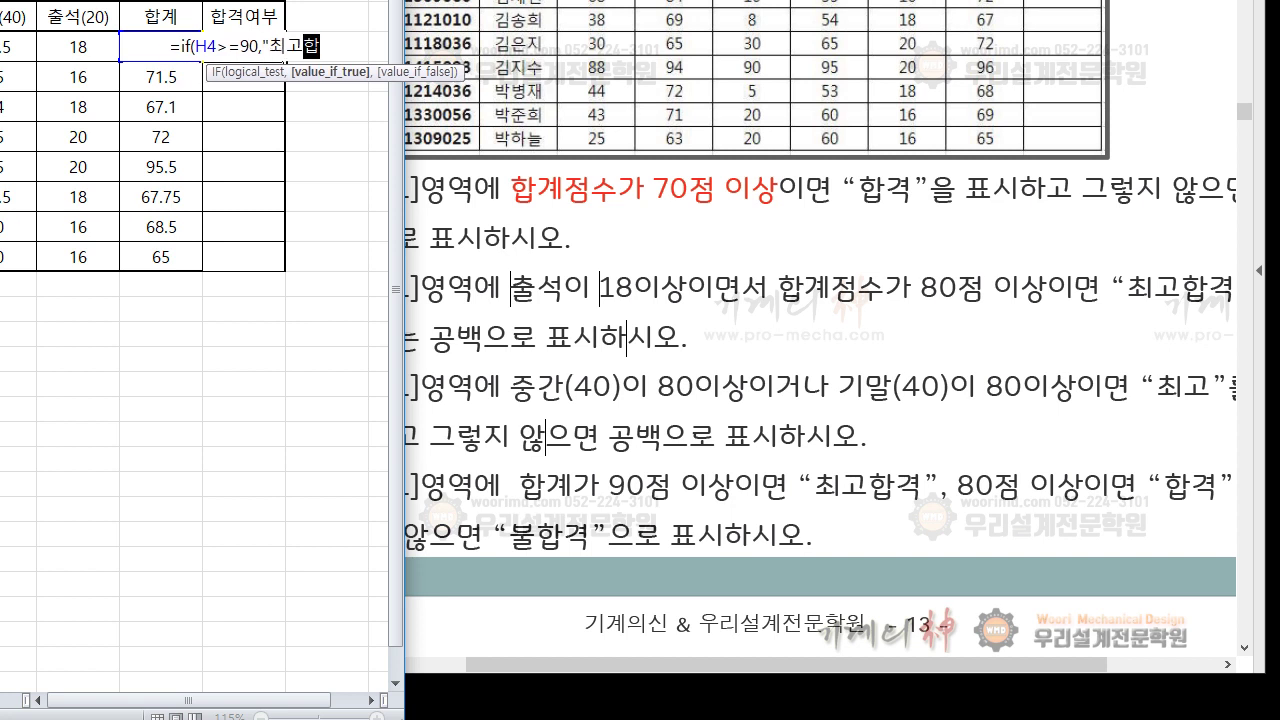
type("격\"")
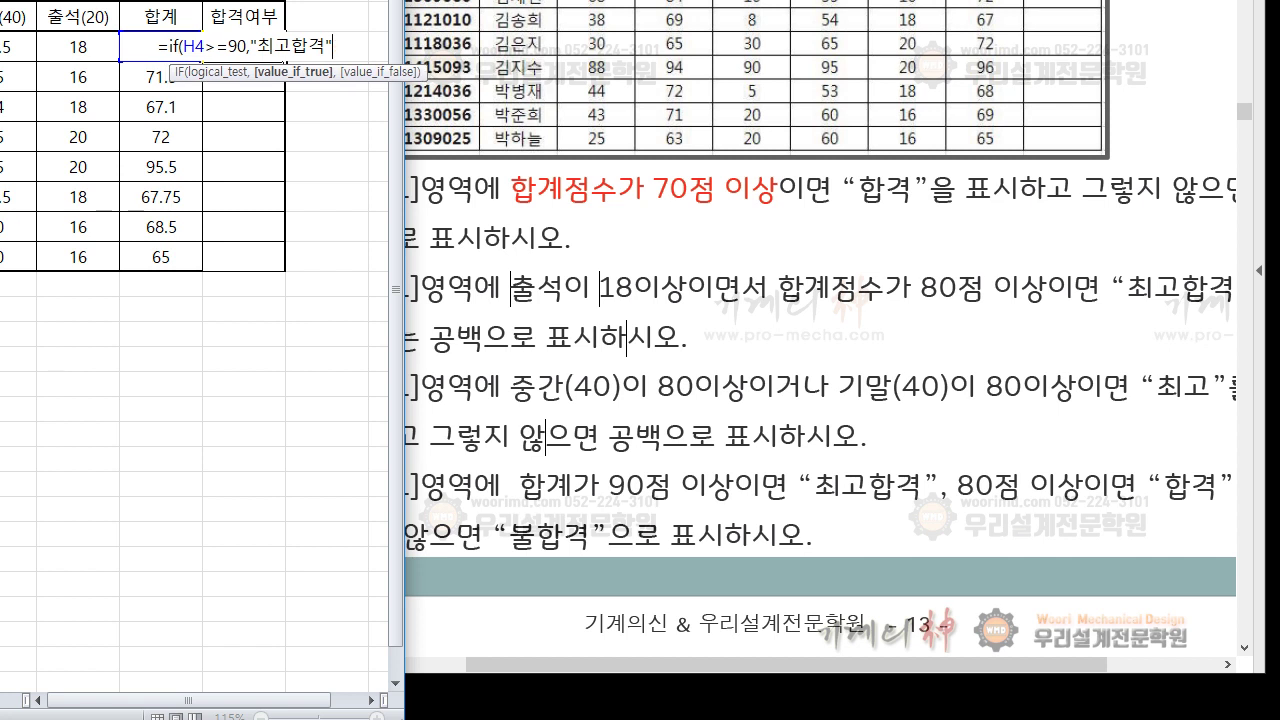
Step: Nest a second IF as the false value in I4's formula, with H4>=80 as its logical test
type(",")
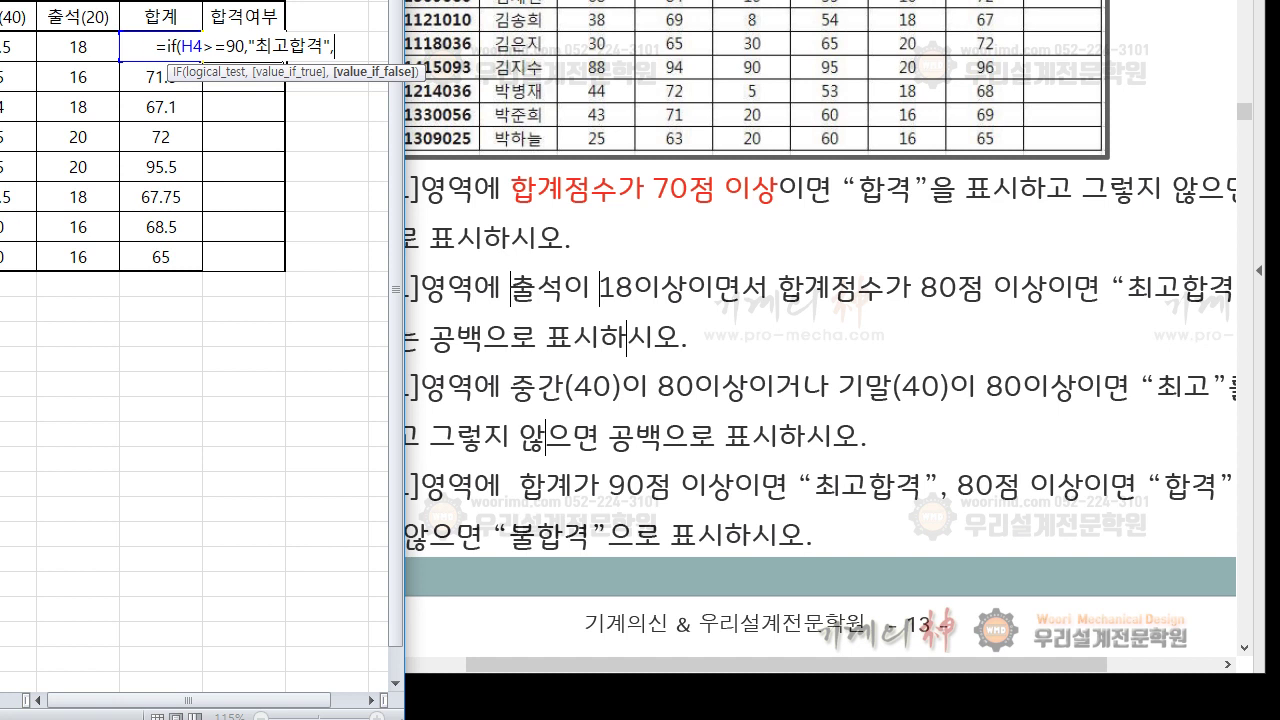
type("ㅑㄹ")
key("BackSpace")
key("BackSpace")
key("BackSpace")
type("if")
key("BackSpace")
key("BackSpace")
type("f(")
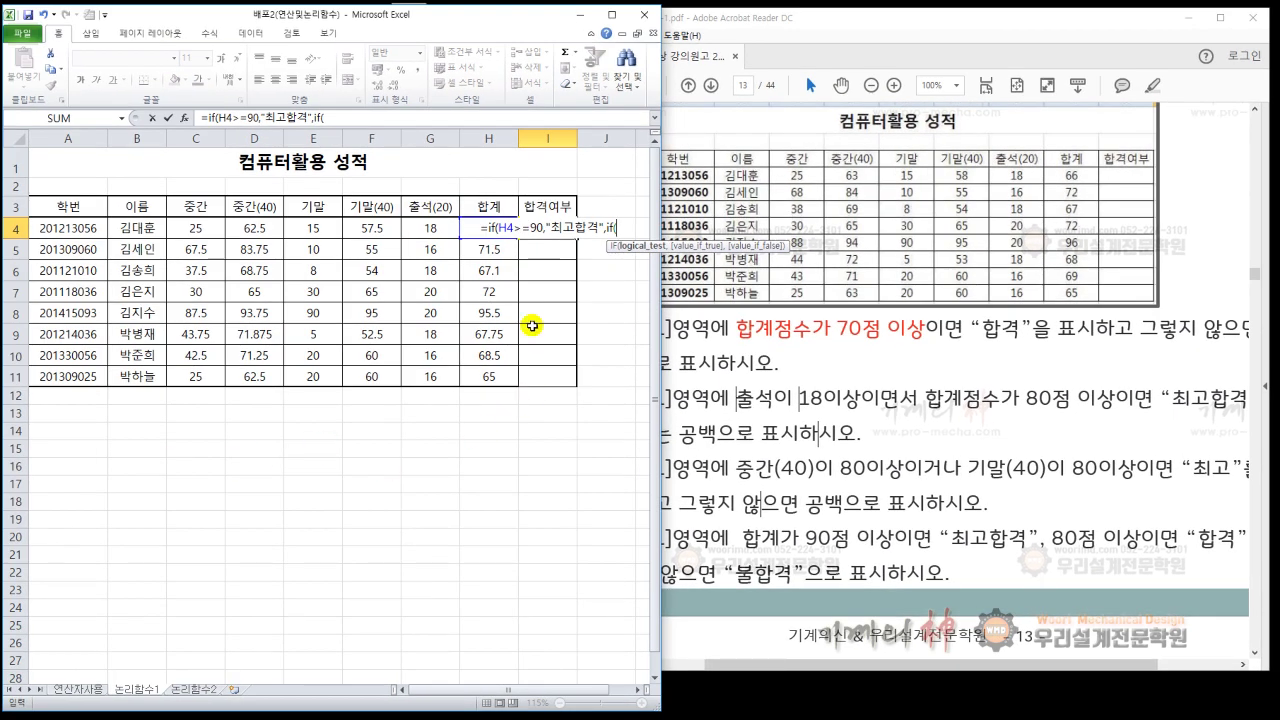
left_click(470, 207)
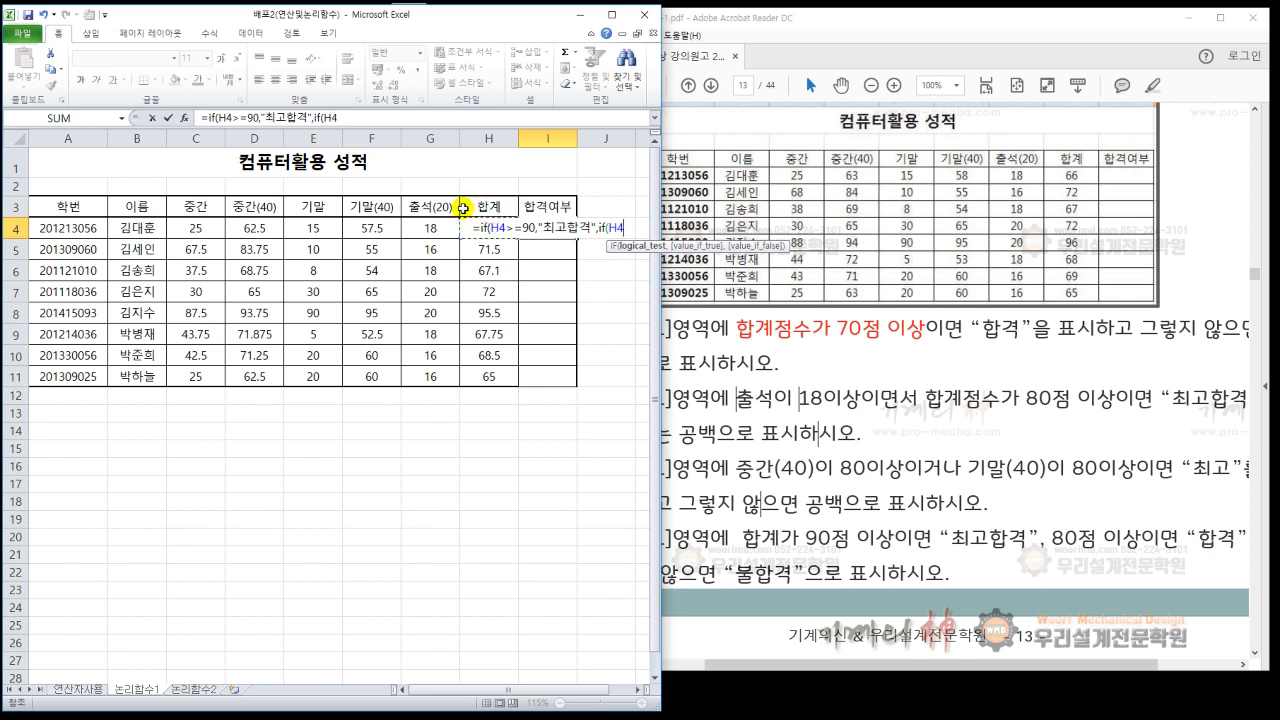
type(">=80")
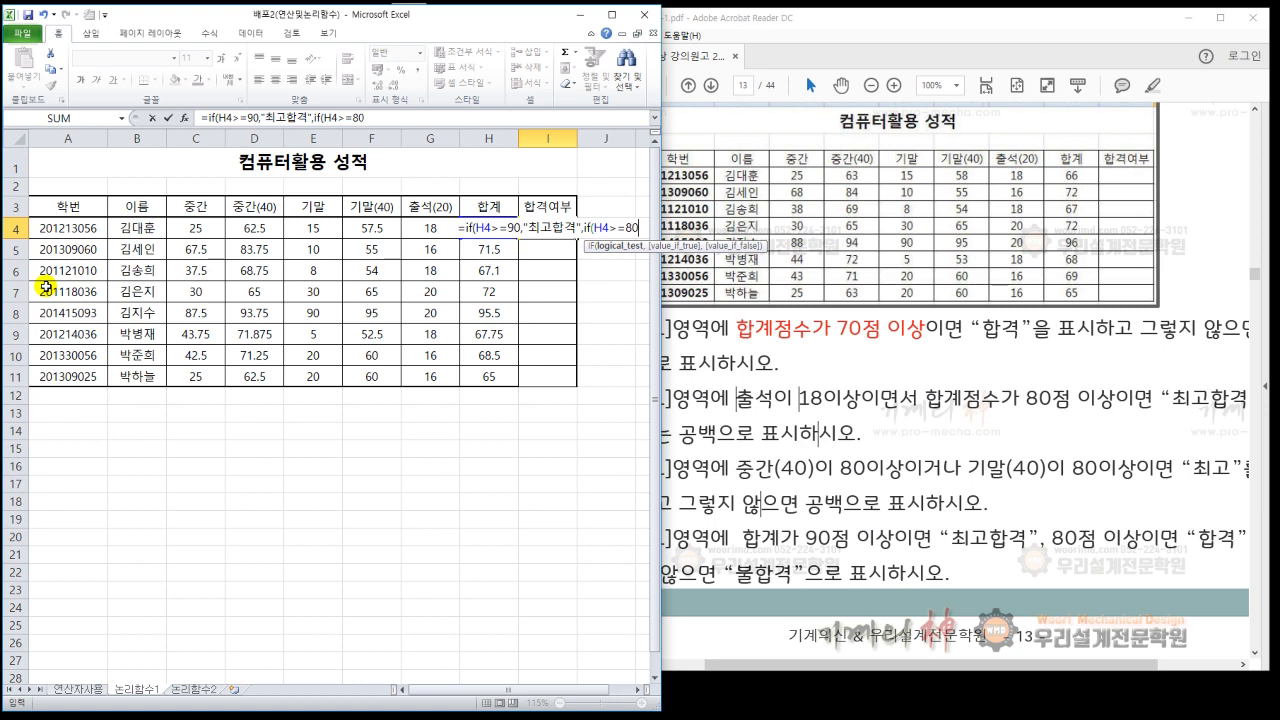
Step: Give the nested IF in I4 "합격" as its true value and "불합격" as its false value, and close its parenthesis
type(",\"")
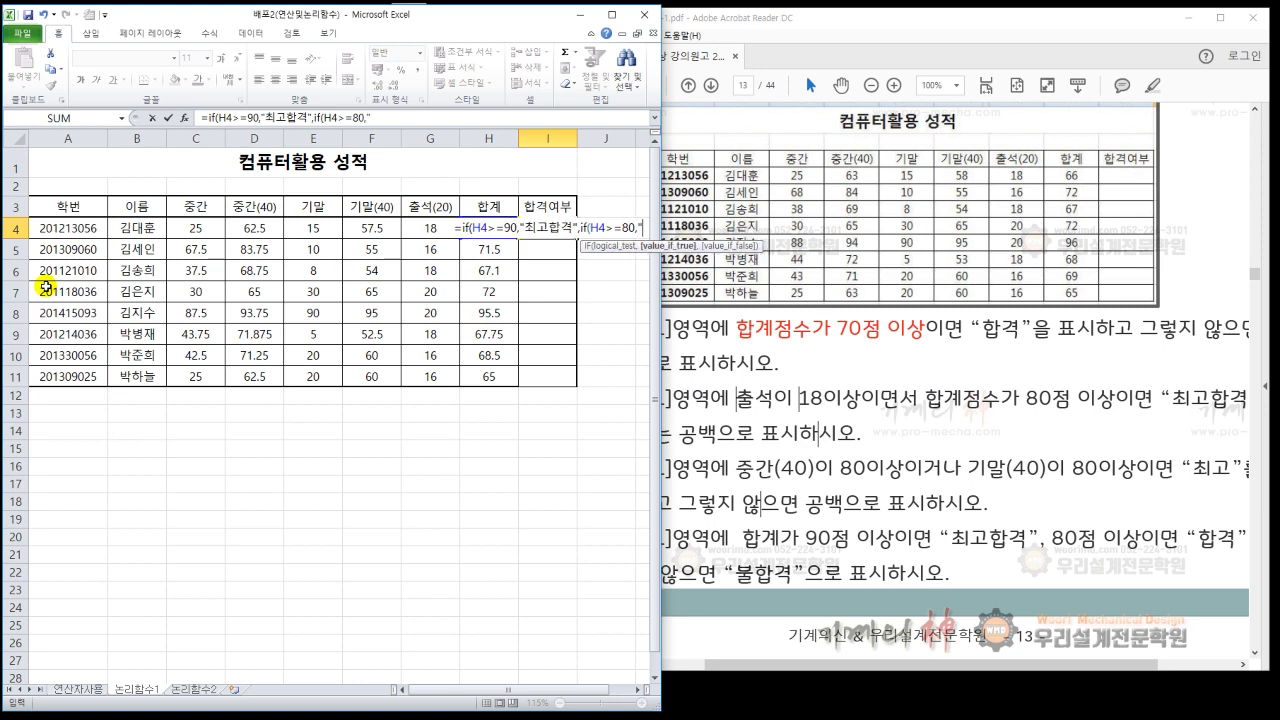
type("합격\"")
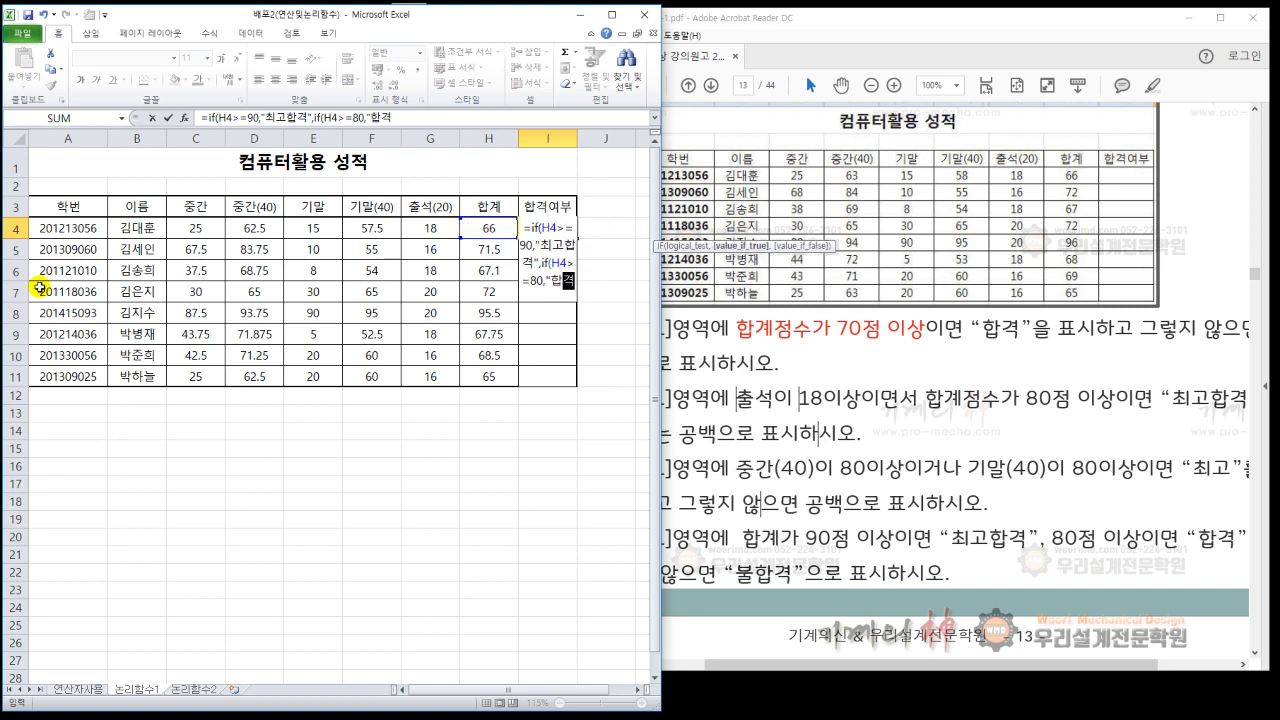
type(",")
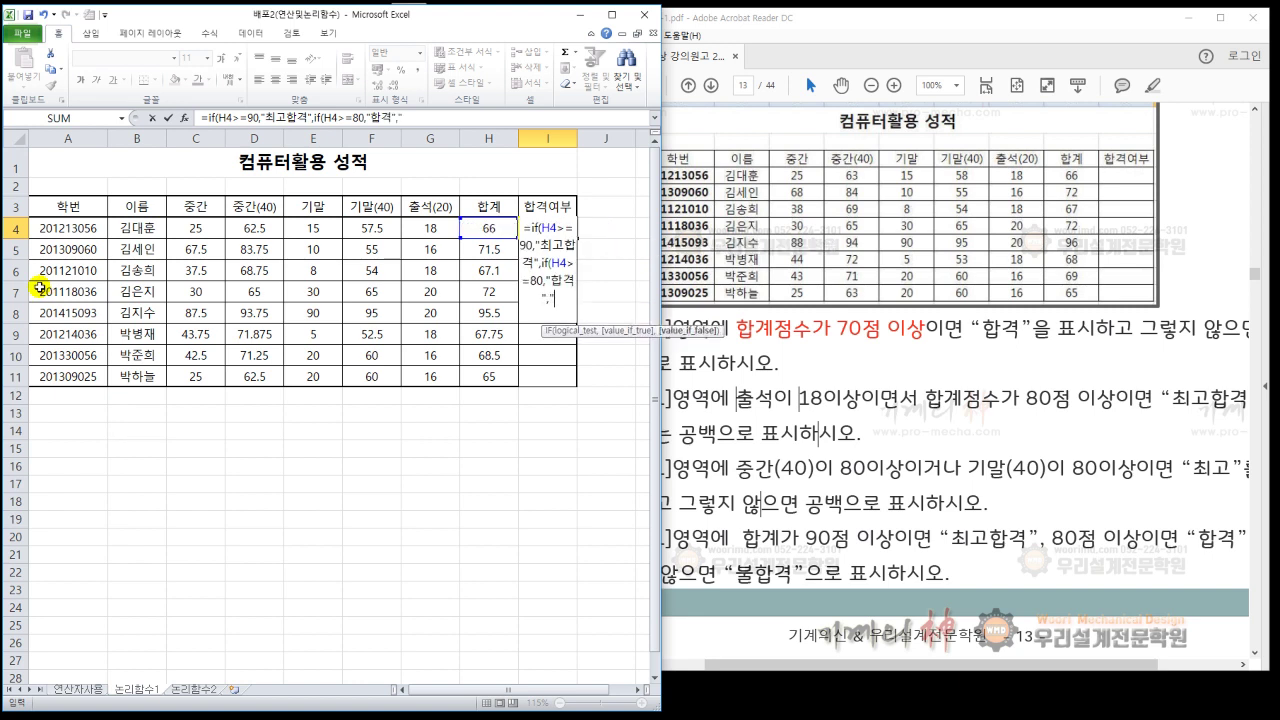
type("\"불합격\"")
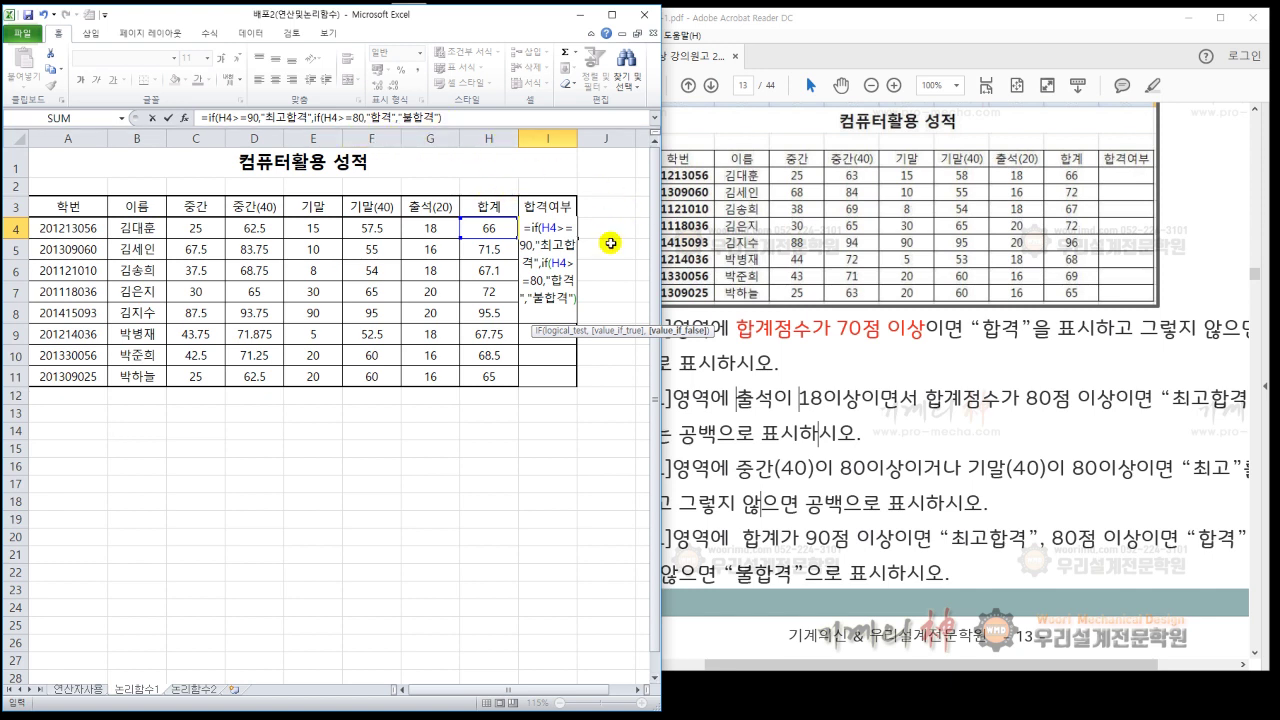
Step: Underline and circle the nested IF within I4's formula to point it out as the outer false value, and clear the marks
key("alt+2")
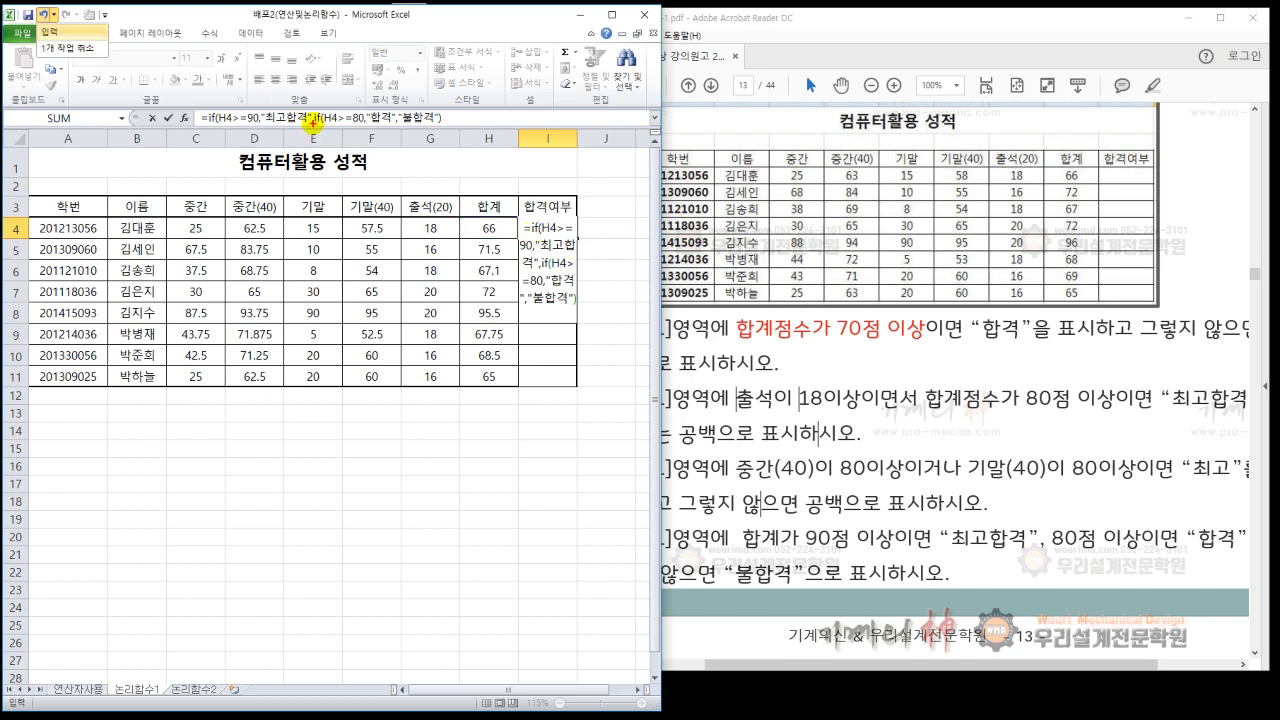
left_click_drag(314, 124, 402, 125)
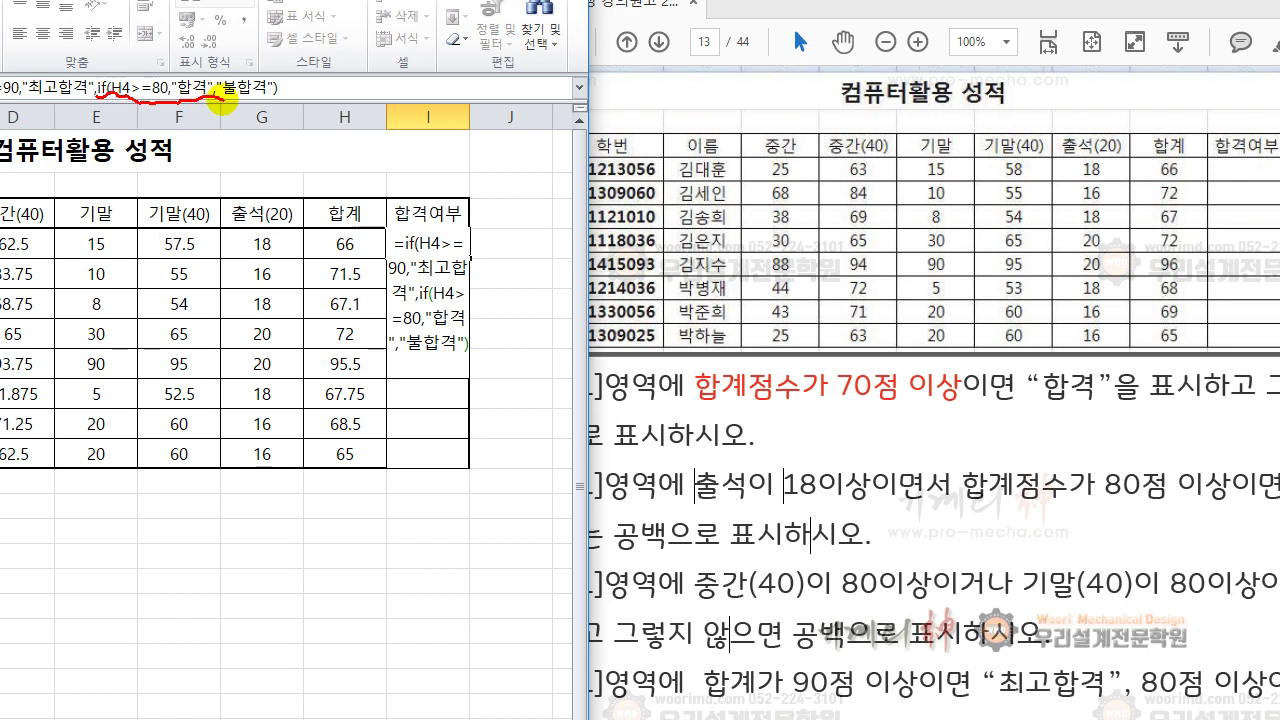
mouse_move(222, 103)
left_mouse_down()
mouse_move(272, 84)
mouse_move(125, 62)
mouse_move(100, 72)
mouse_move(104, 109)
left_mouse_up()
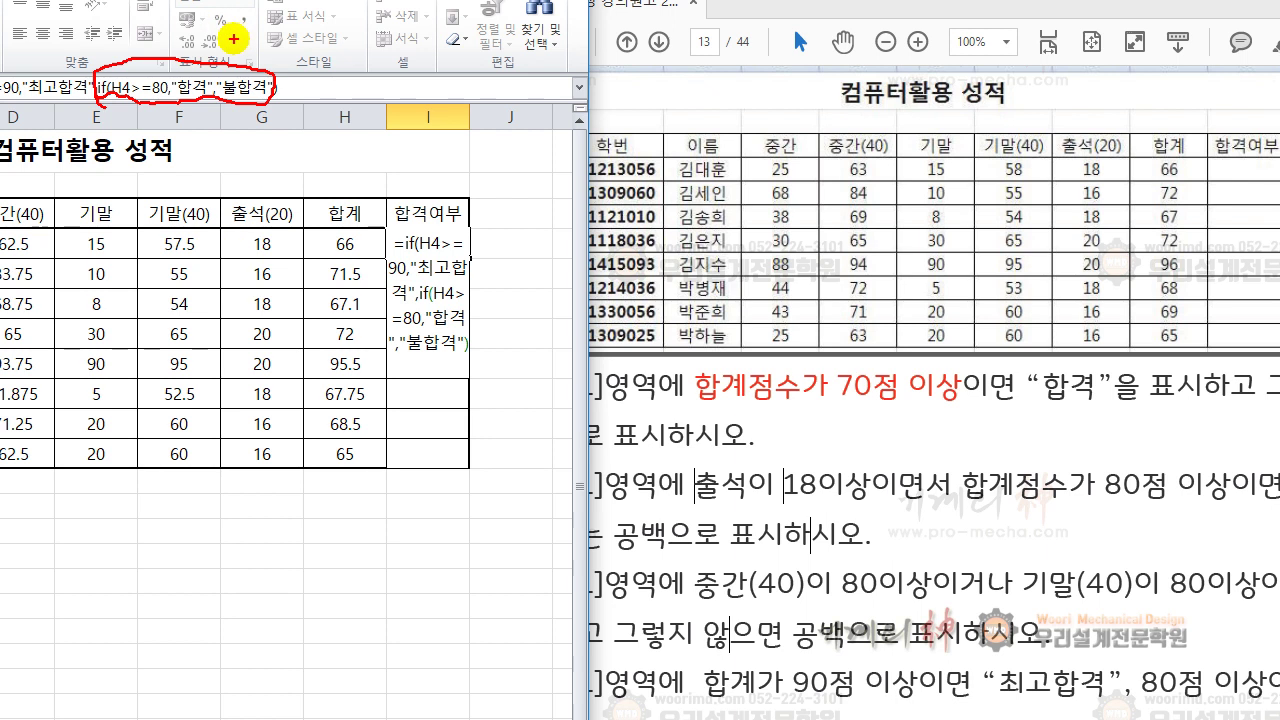
key("Escape")
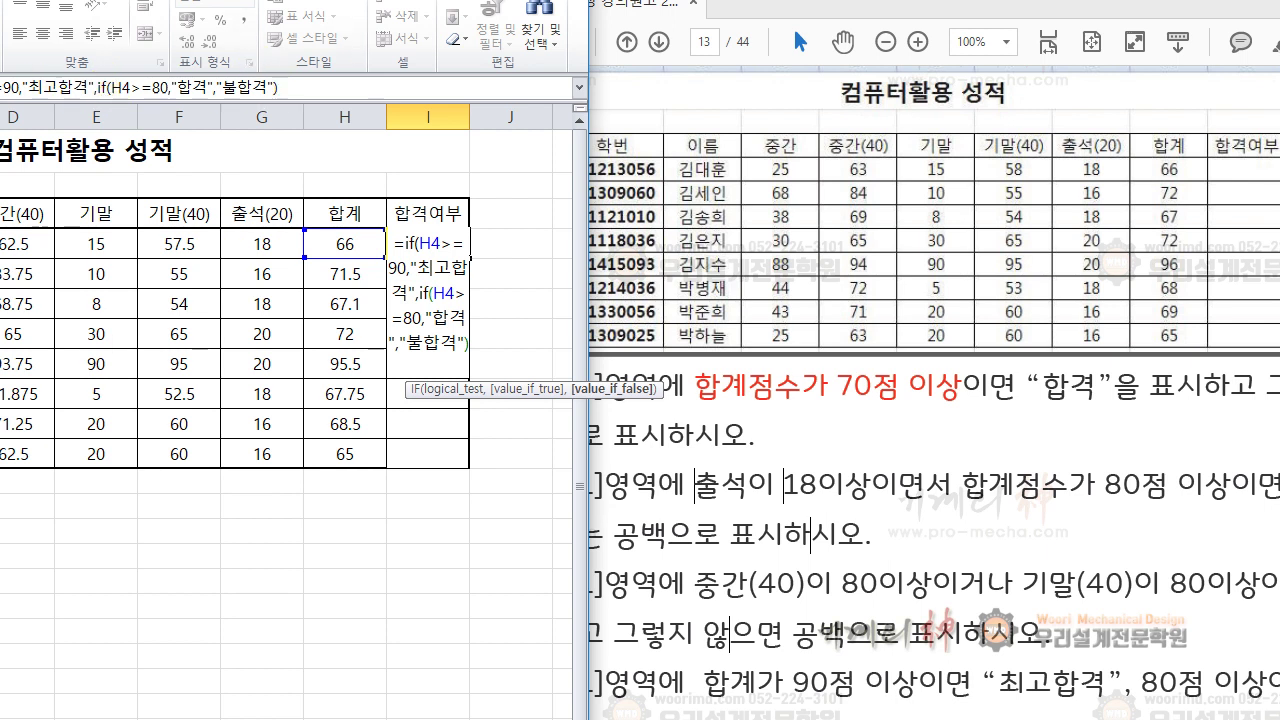
Step: Close the outer IF in I4's formula with a final parenthesis and enter the formula
left_click(270, 88)
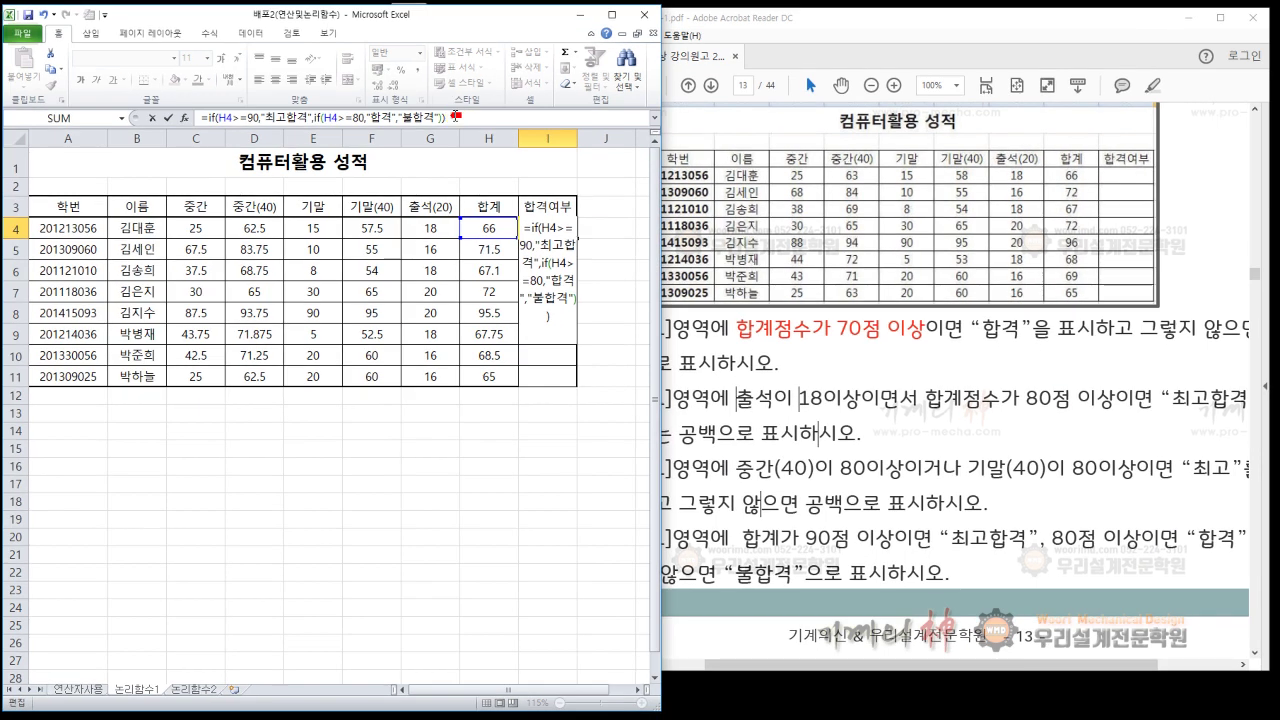
key("BackSpace")
key("Return")
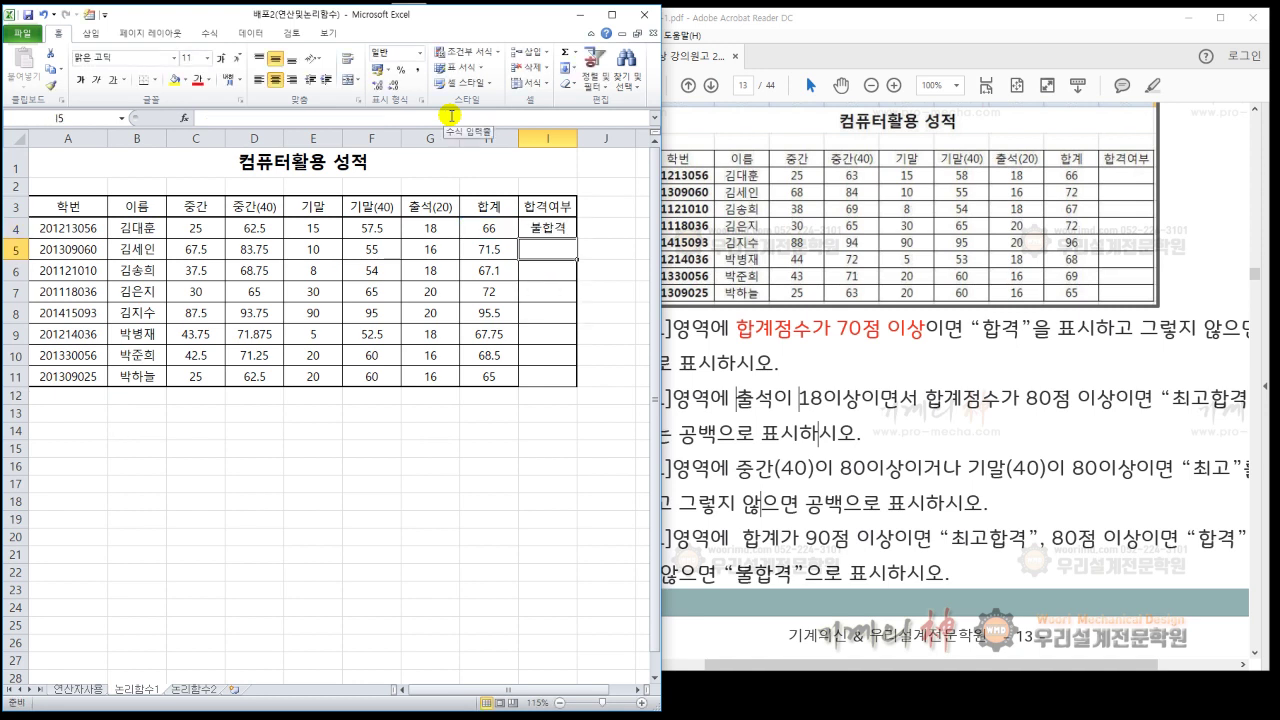
Step: Fill the nested IF formula from I4 down through I11 of the 합격여부 column
left_click(551, 228)
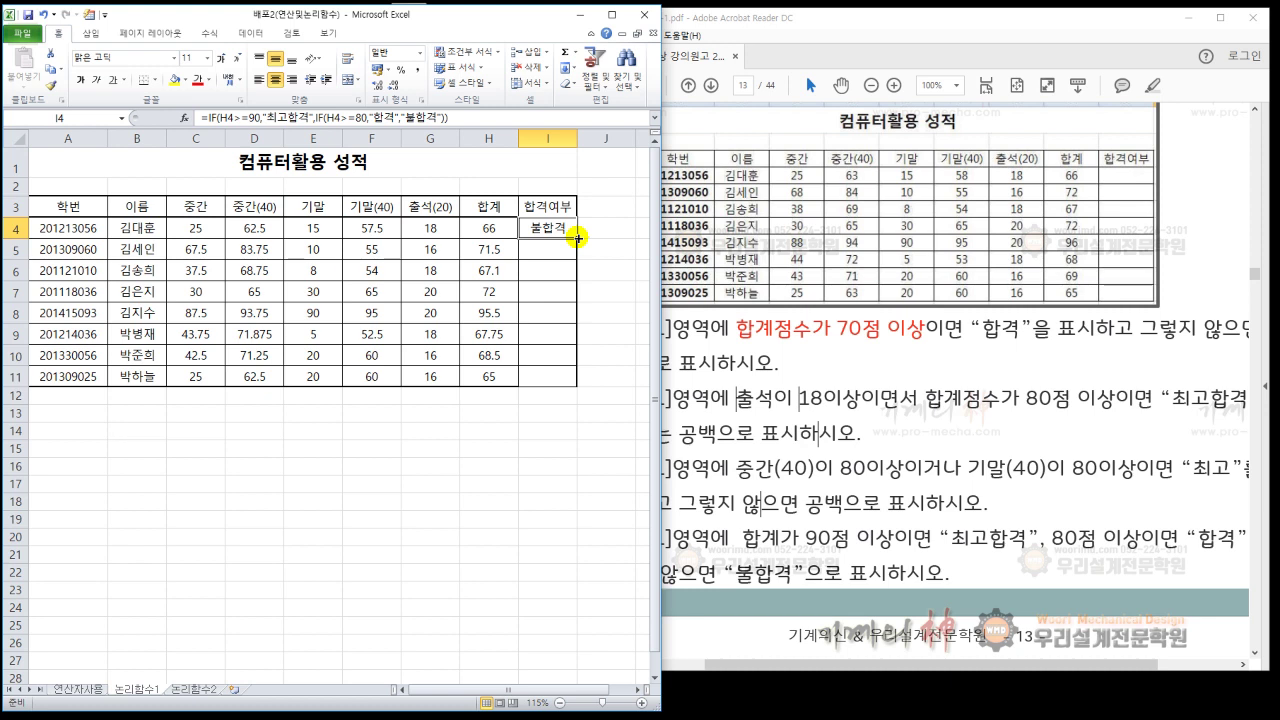
double_click(578, 239)
left_click(585, 249)
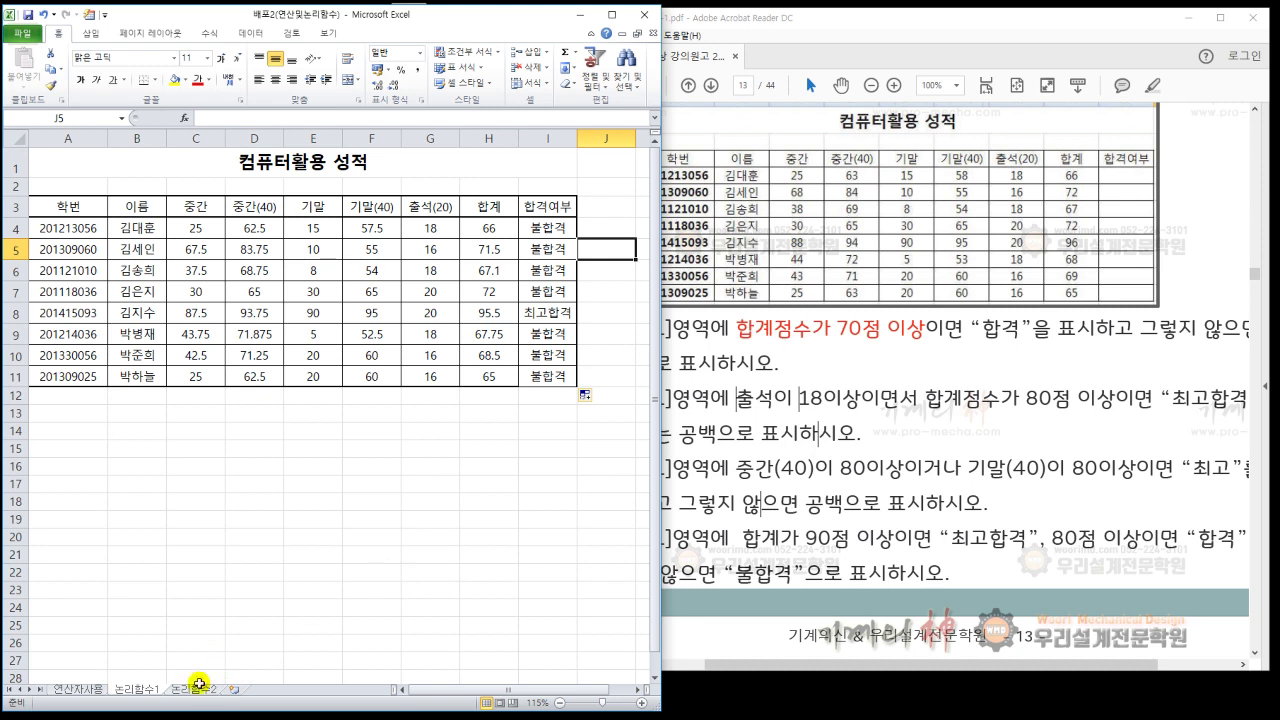
Step: Open the 논리함수2 sheet, bring page 14 of the exercise PDF into view, and widen the PDF window to show whole lines
left_click(200, 690)
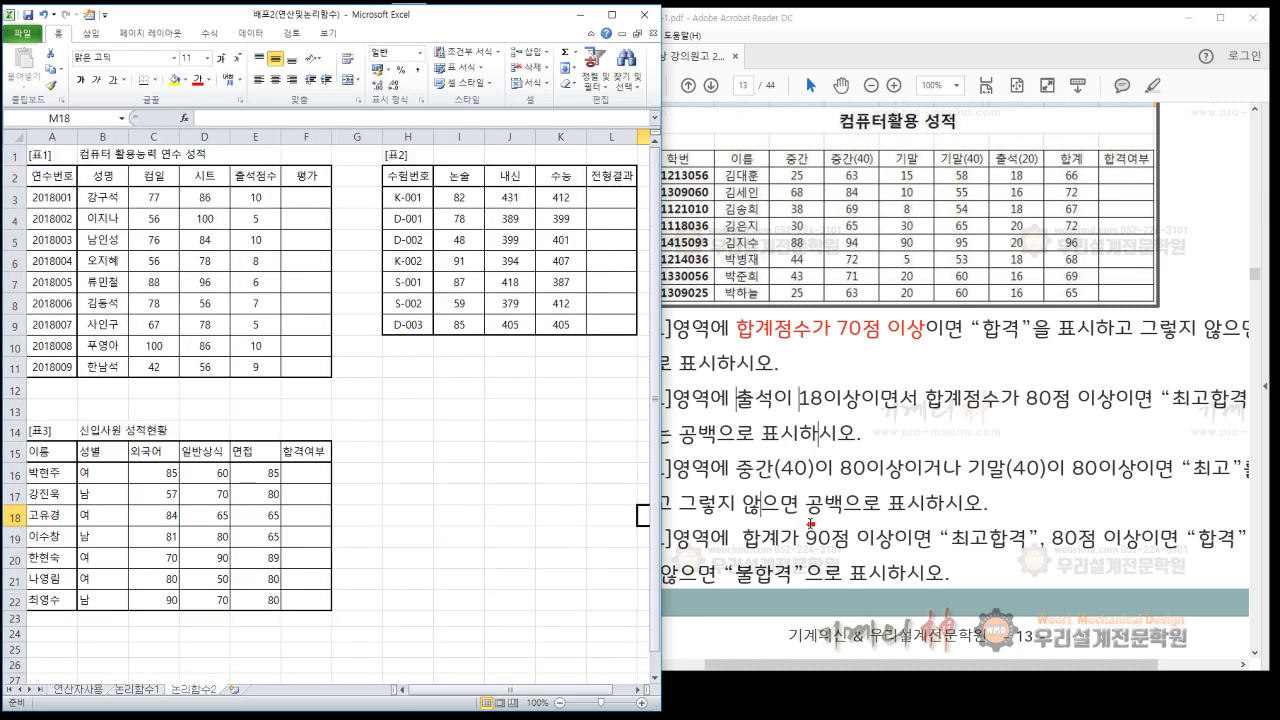
left_click(812, 520)
scroll(815, 515, "down", 5)
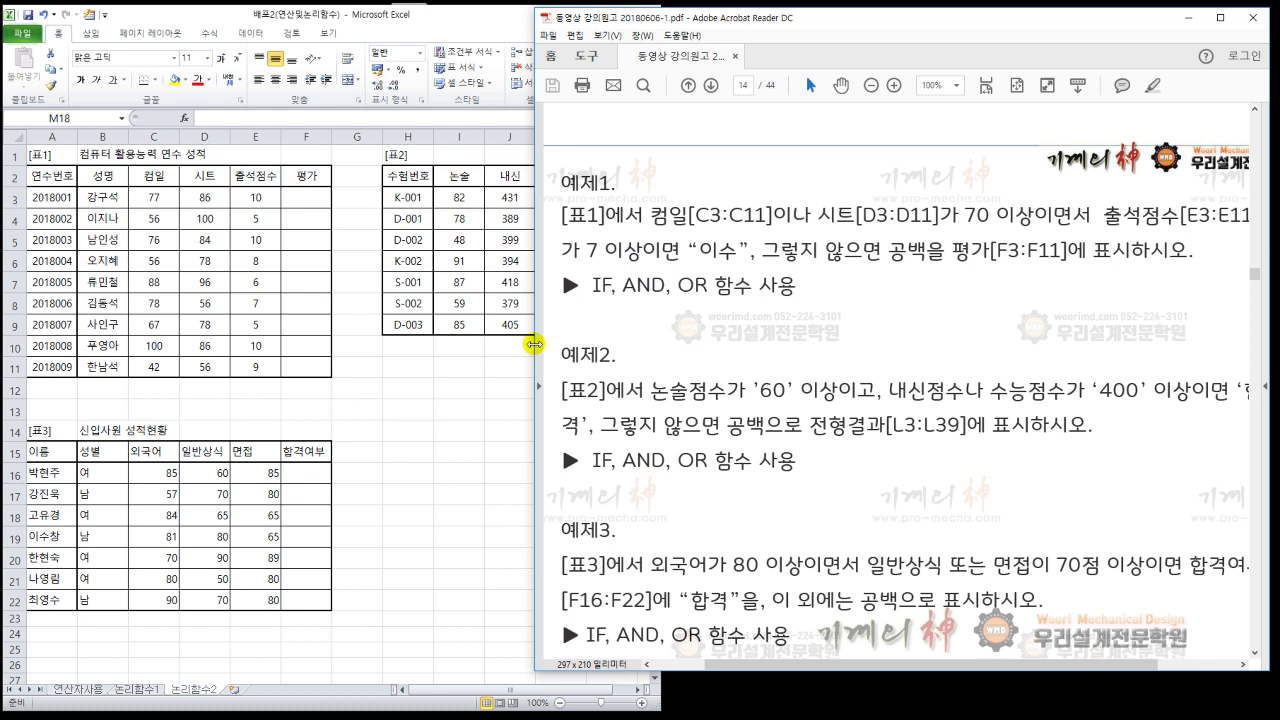
left_click_drag(535, 344, 486, 344)
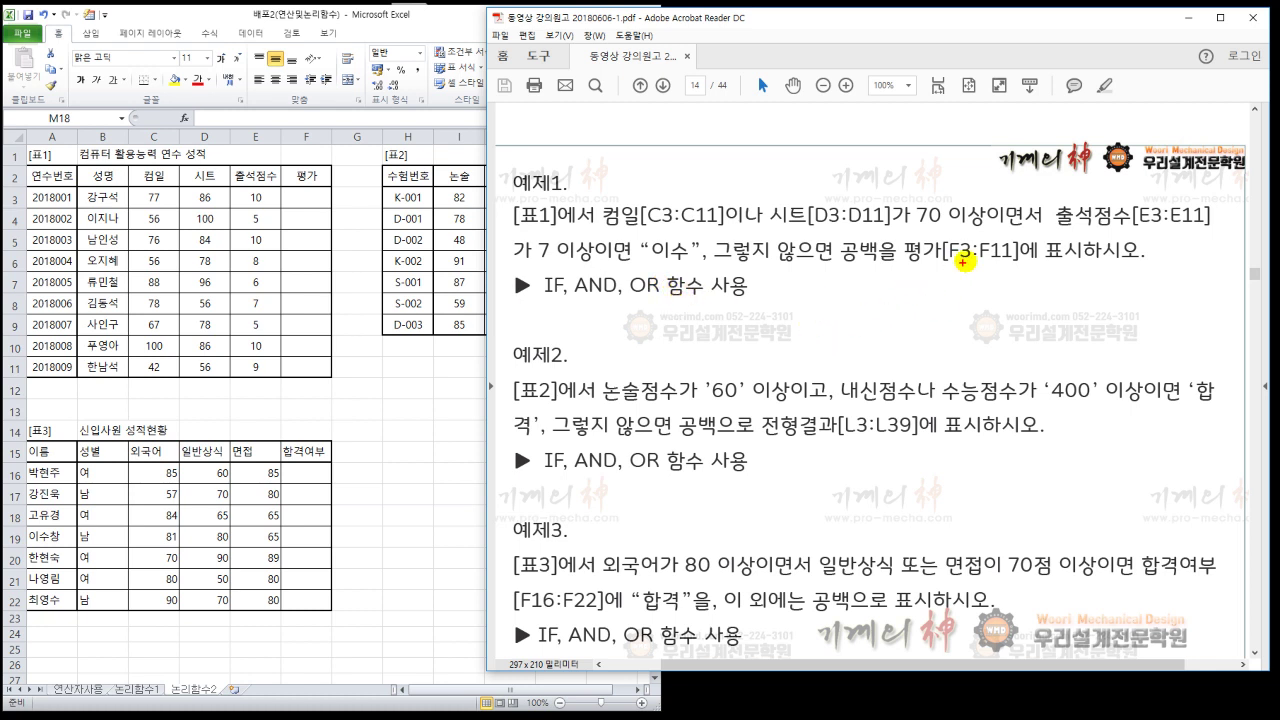
Step: Circle "이면서" and label it AND, and circle "이나" and label it OR in 예제1 of the PDF
mouse_move(1040, 226)
left_mouse_down()
mouse_move(978, 205)
mouse_move(1035, 200)
mouse_move(1042, 214)
left_mouse_up()
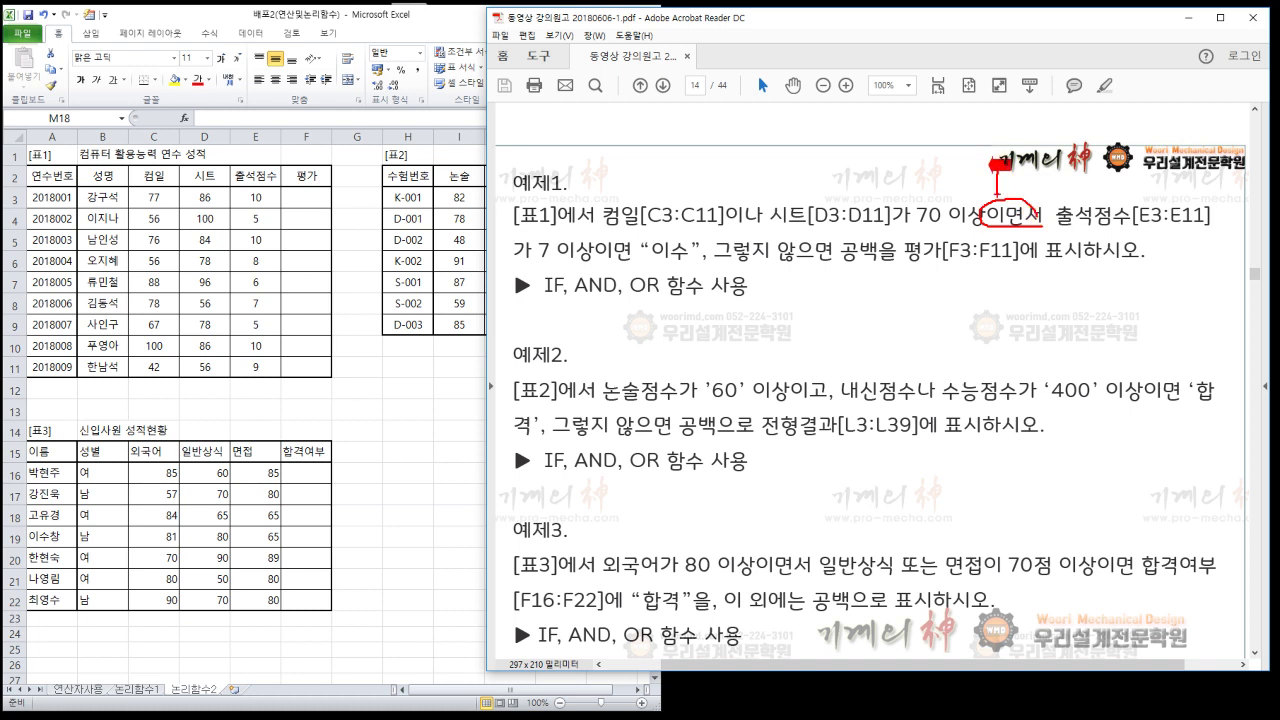
left_click_drag(997, 170, 1008, 167)
left_click_drag(1046, 152, 1046, 178)
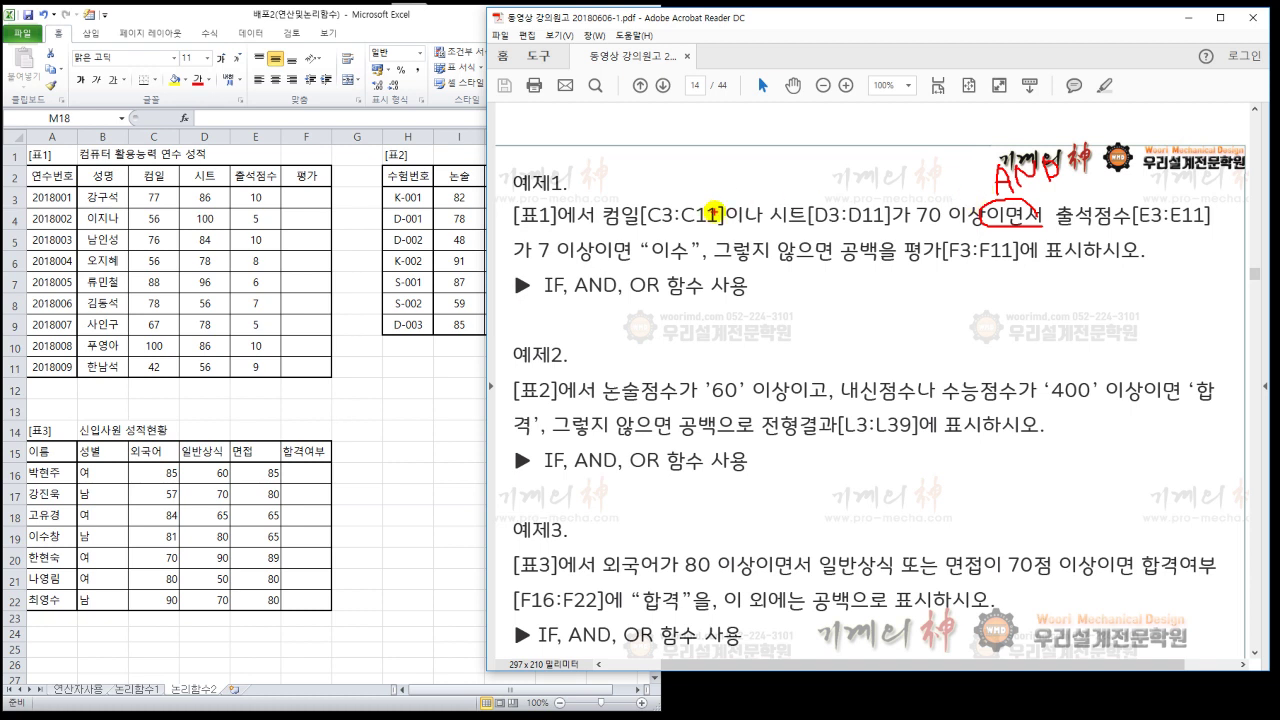
mouse_move(612, 226)
left_mouse_down()
mouse_move(712, 230)
mouse_move(766, 206)
mouse_move(724, 194)
mouse_move(736, 228)
left_mouse_up()
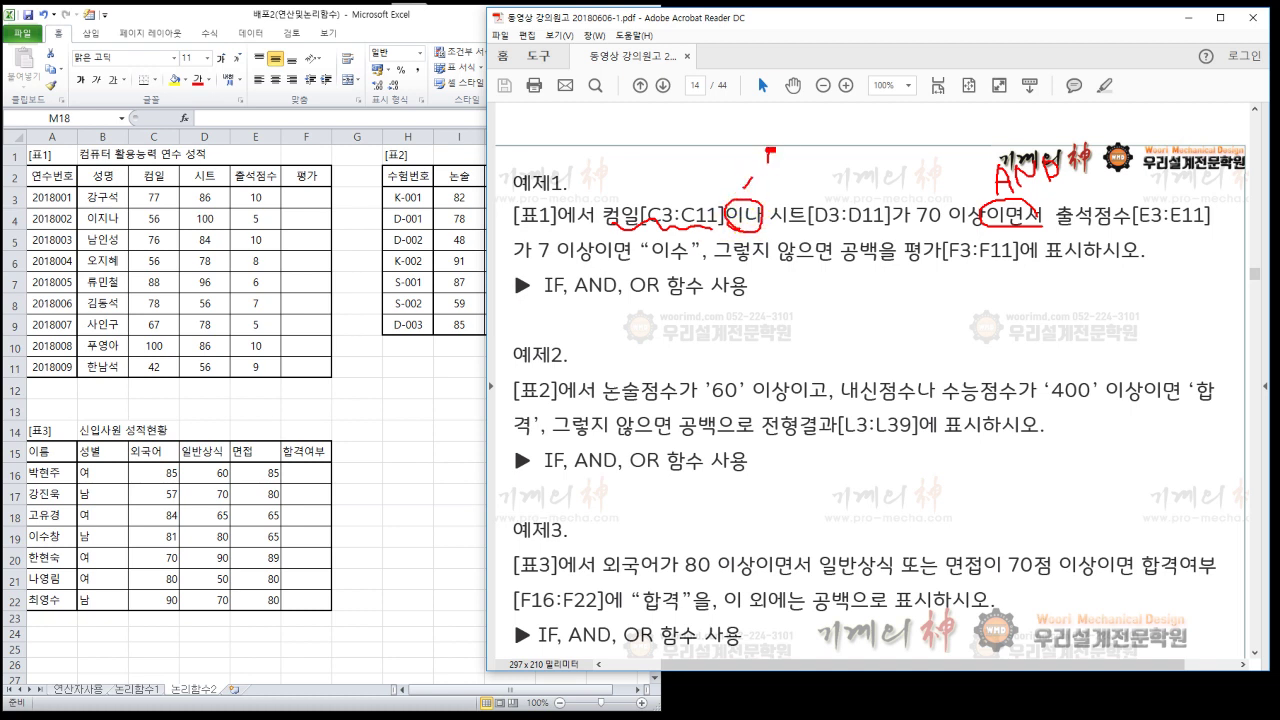
left_click_drag(803, 151, 816, 164)
Step: Draw arrows from 컴일 and 시트 to the 70 이상 condition in 예제1, label them A and B, and circle OR
mouse_move(648, 210)
left_mouse_down()
mouse_move(588, 212)
mouse_move(648, 226)
mouse_move(640, 172)
mouse_move(855, 105)
mouse_move(906, 197)
left_mouse_up()
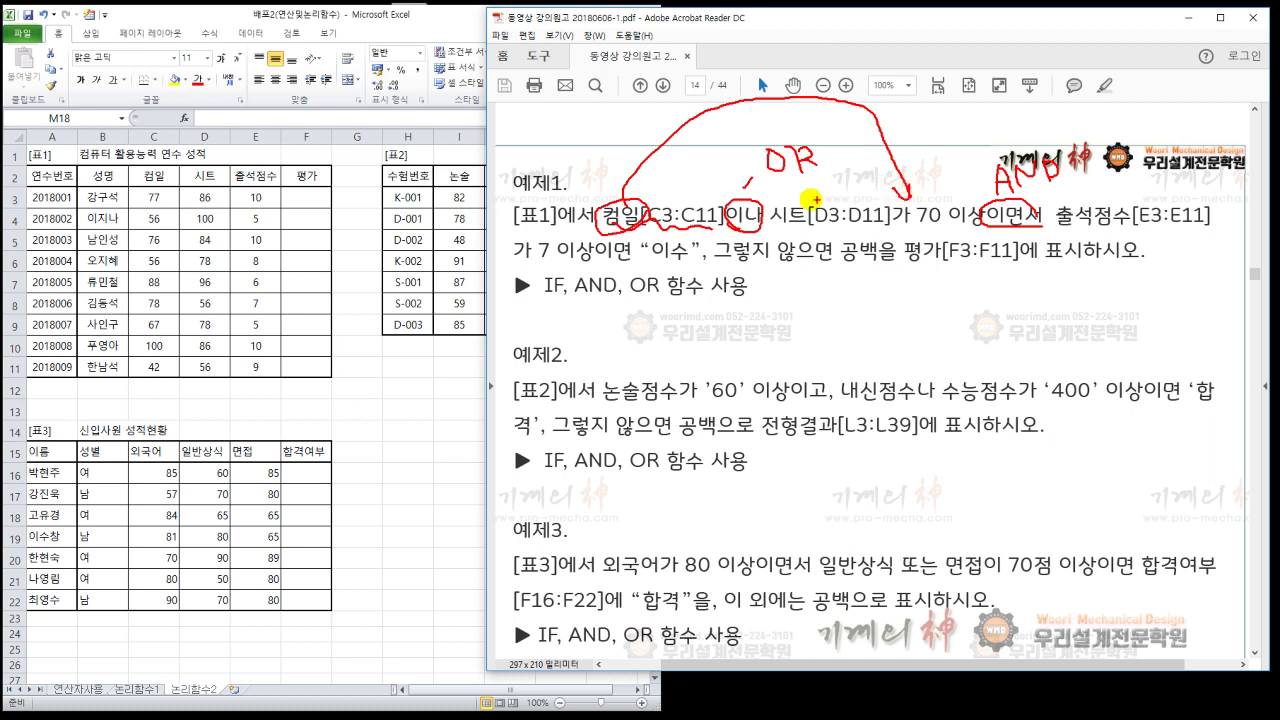
mouse_move(772, 232)
left_mouse_down()
mouse_move(790, 200)
mouse_move(800, 212)
mouse_move(906, 198)
left_mouse_up()
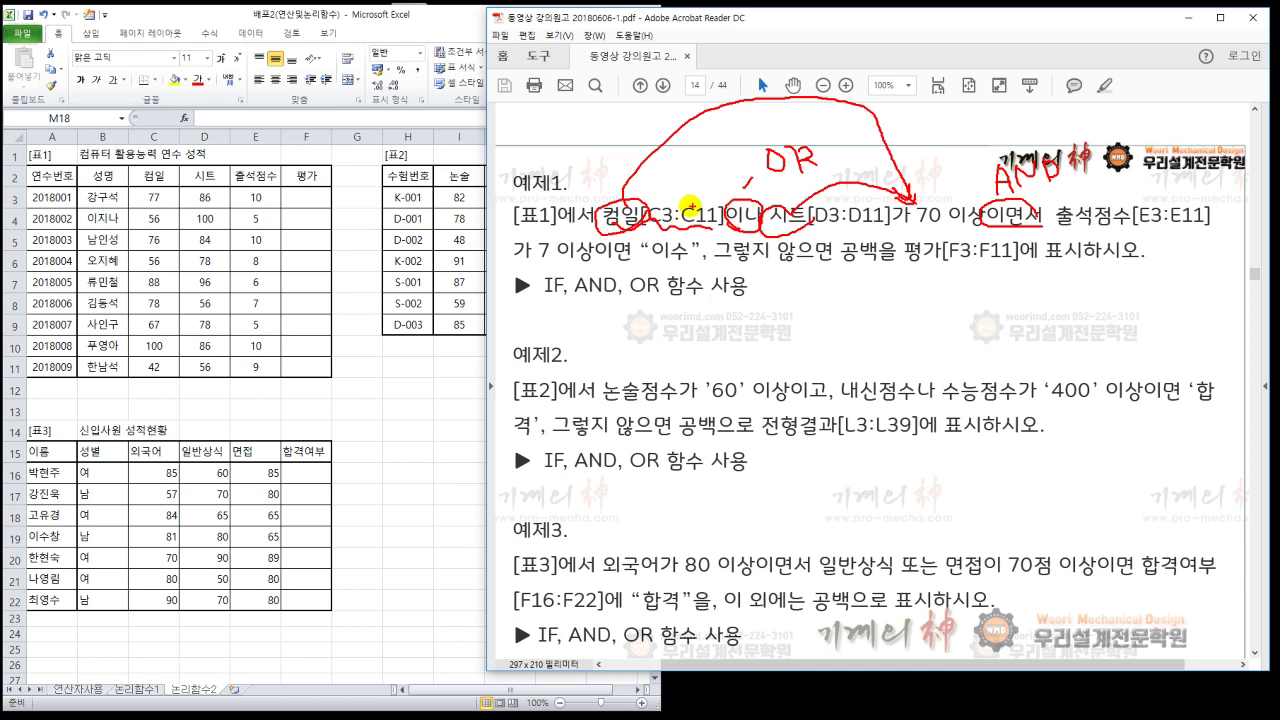
mouse_move(634, 202)
left_mouse_down()
mouse_move(668, 200)
mouse_move(660, 192)
left_mouse_up()
left_click_drag(806, 220, 812, 238)
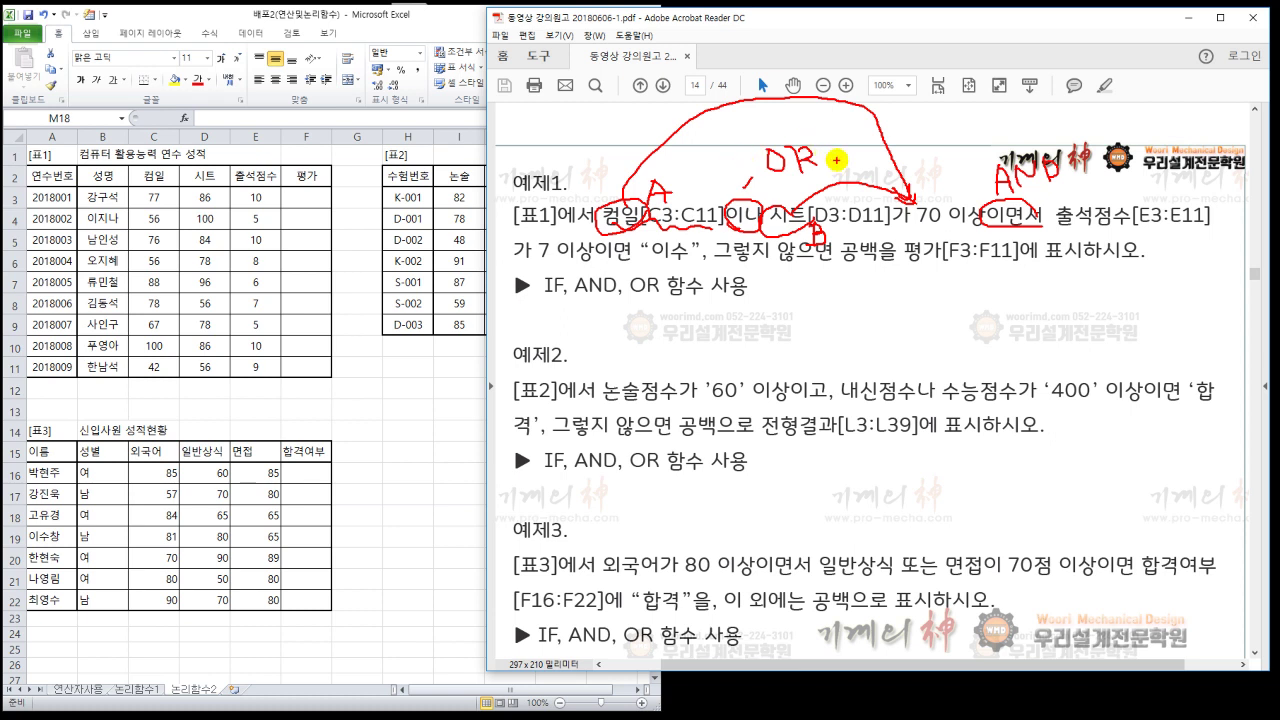
mouse_move(795, 145)
left_mouse_down()
mouse_move(745, 160)
mouse_move(790, 124)
mouse_move(822, 165)
mouse_move(812, 182)
left_mouse_up()
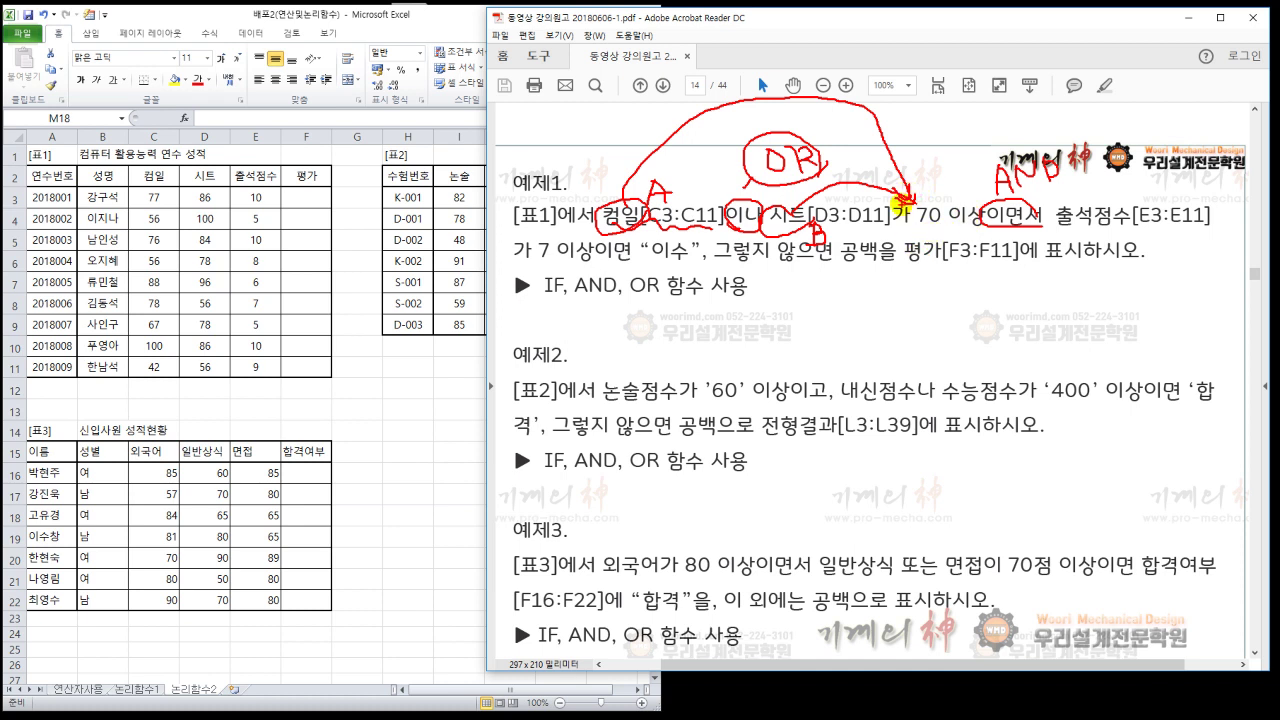
Step: Outline the OR group and the 출석점수 condition in 예제1, and draw an arc over AND to show they are combined
left_click_drag(912, 228, 1094, 231)
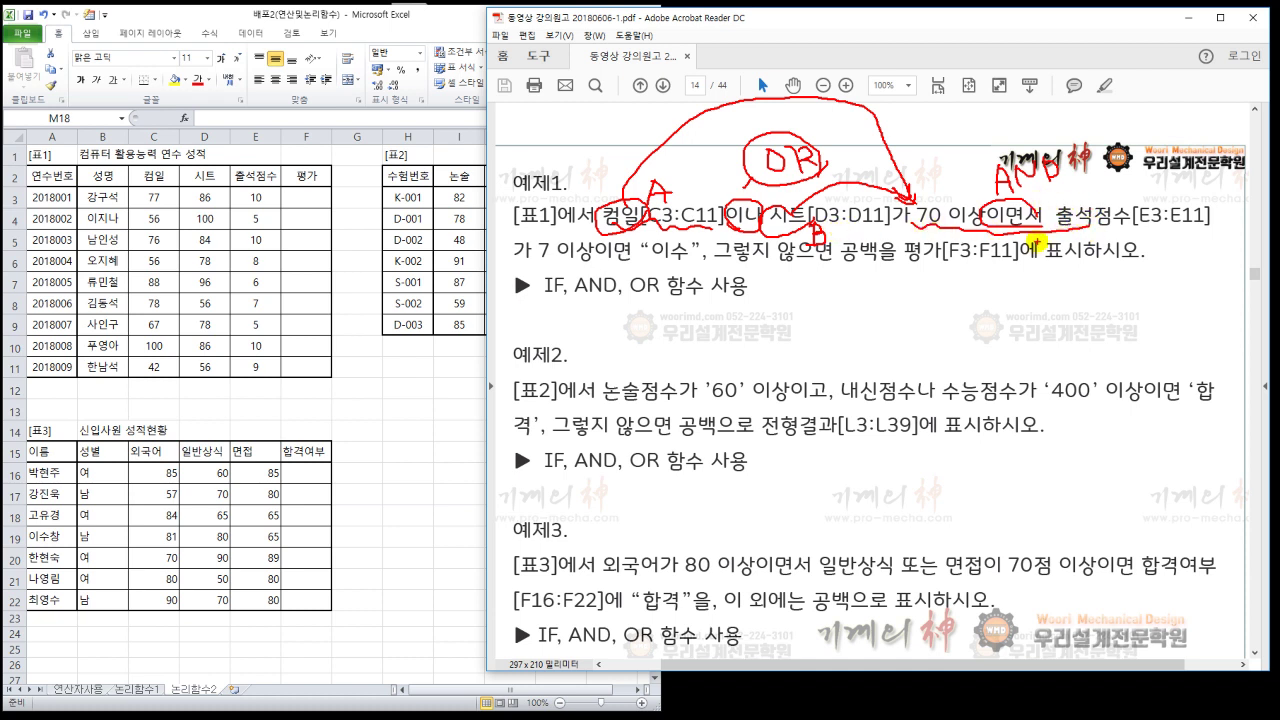
mouse_move(973, 148)
left_mouse_down()
mouse_move(973, 186)
mouse_move(855, 242)
mouse_move(572, 262)
mouse_move(774, 131)
mouse_move(946, 149)
left_mouse_up()
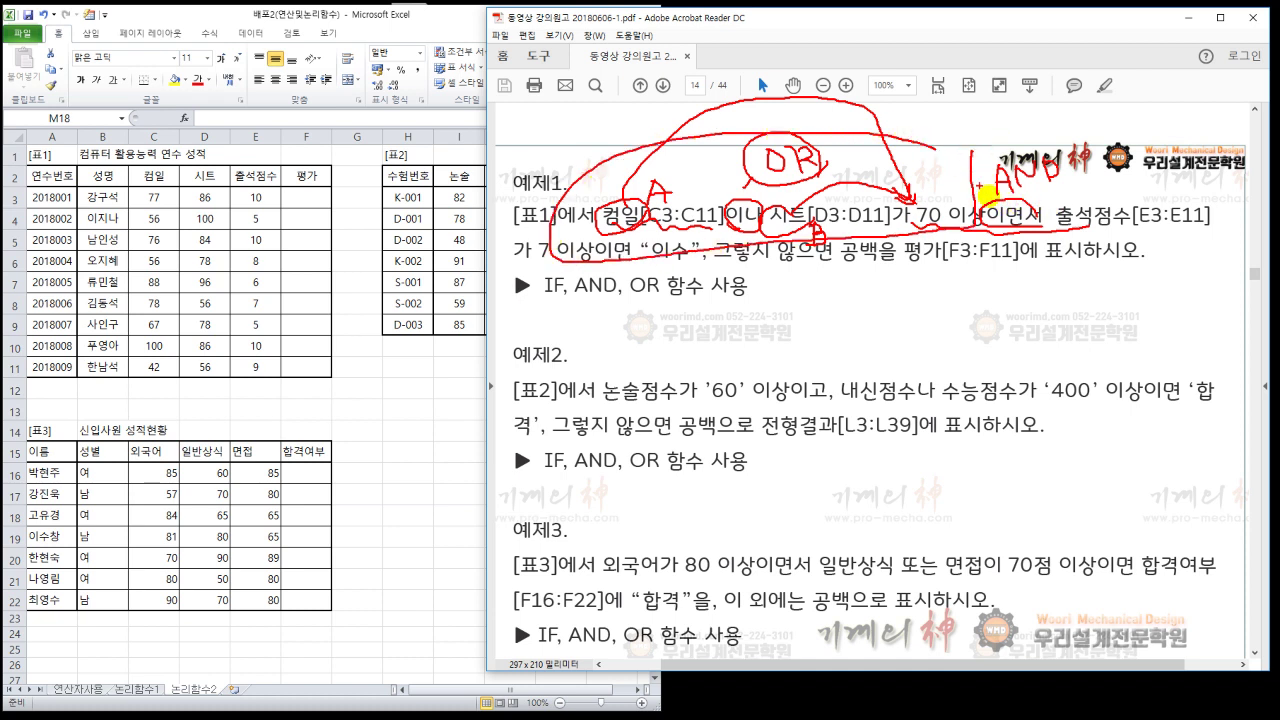
mouse_move(1060, 228)
left_mouse_down()
mouse_move(1178, 246)
mouse_move(1060, 184)
left_mouse_up()
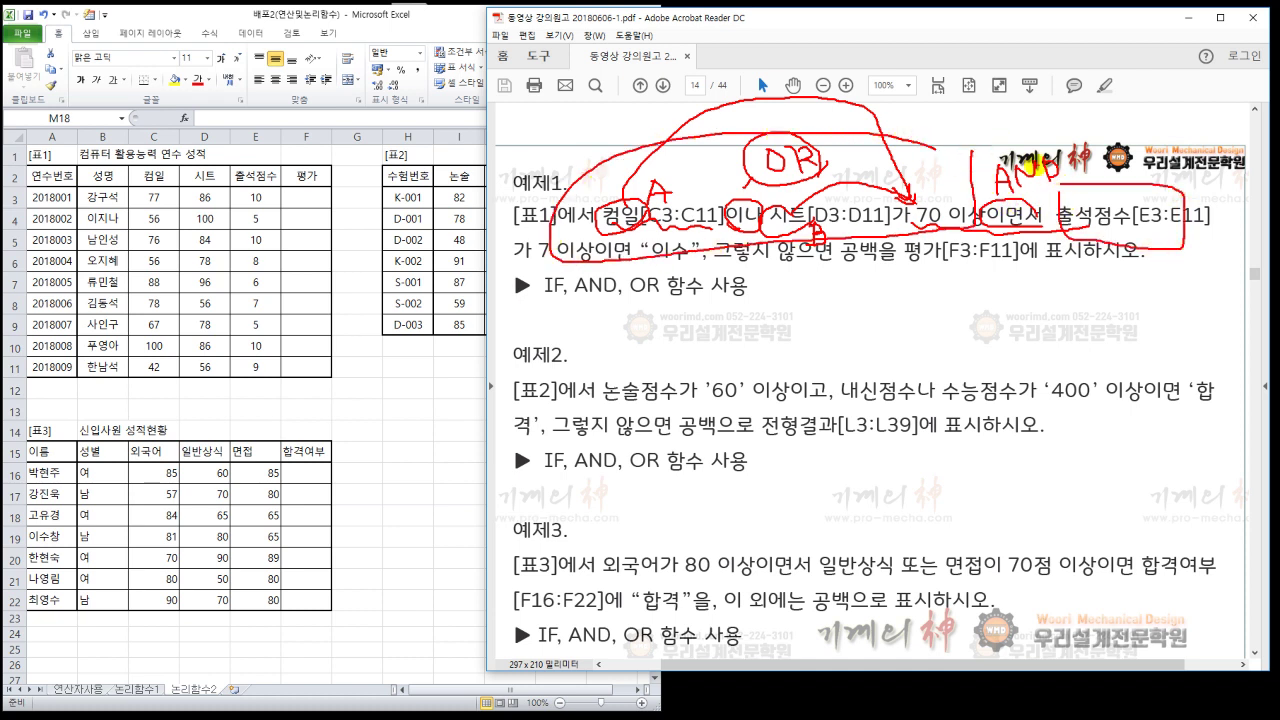
mouse_move(953, 118)
left_mouse_down()
mouse_move(1054, 107)
mouse_move(1080, 165)
left_mouse_up()
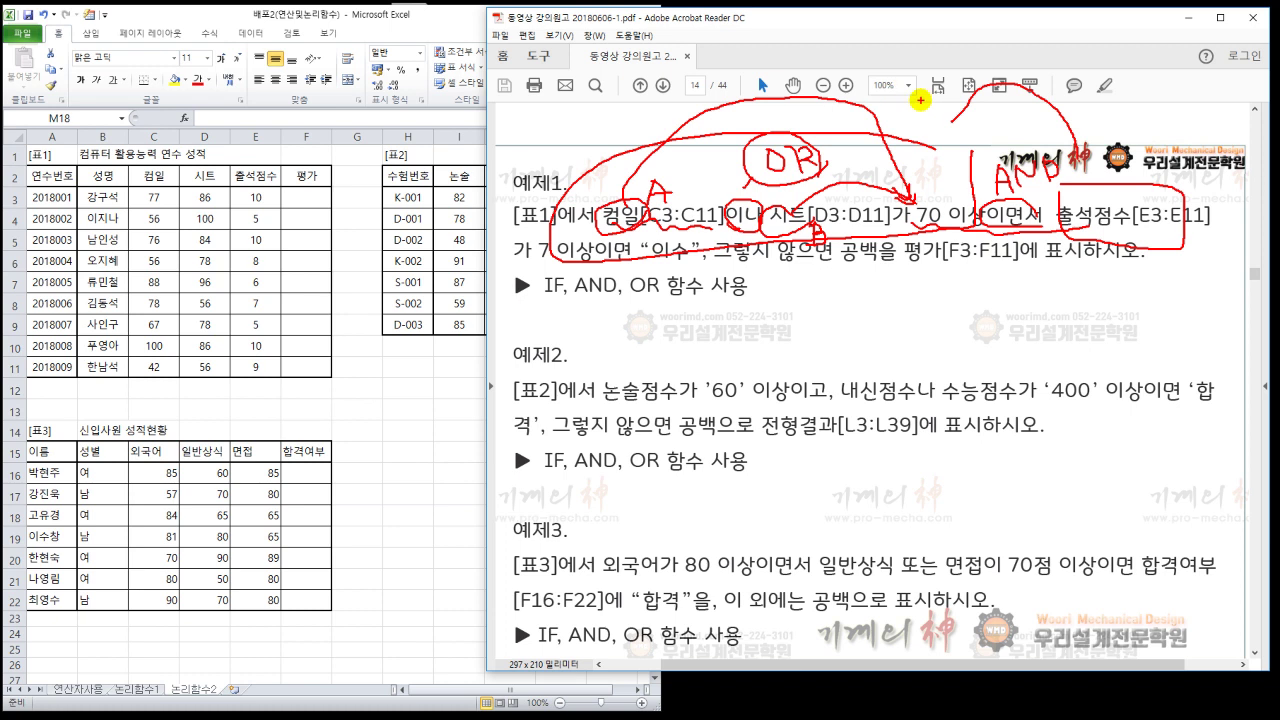
mouse_move(822, 284)
left_mouse_down()
mouse_move(829, 303)
mouse_move(843, 283)
left_mouse_up()
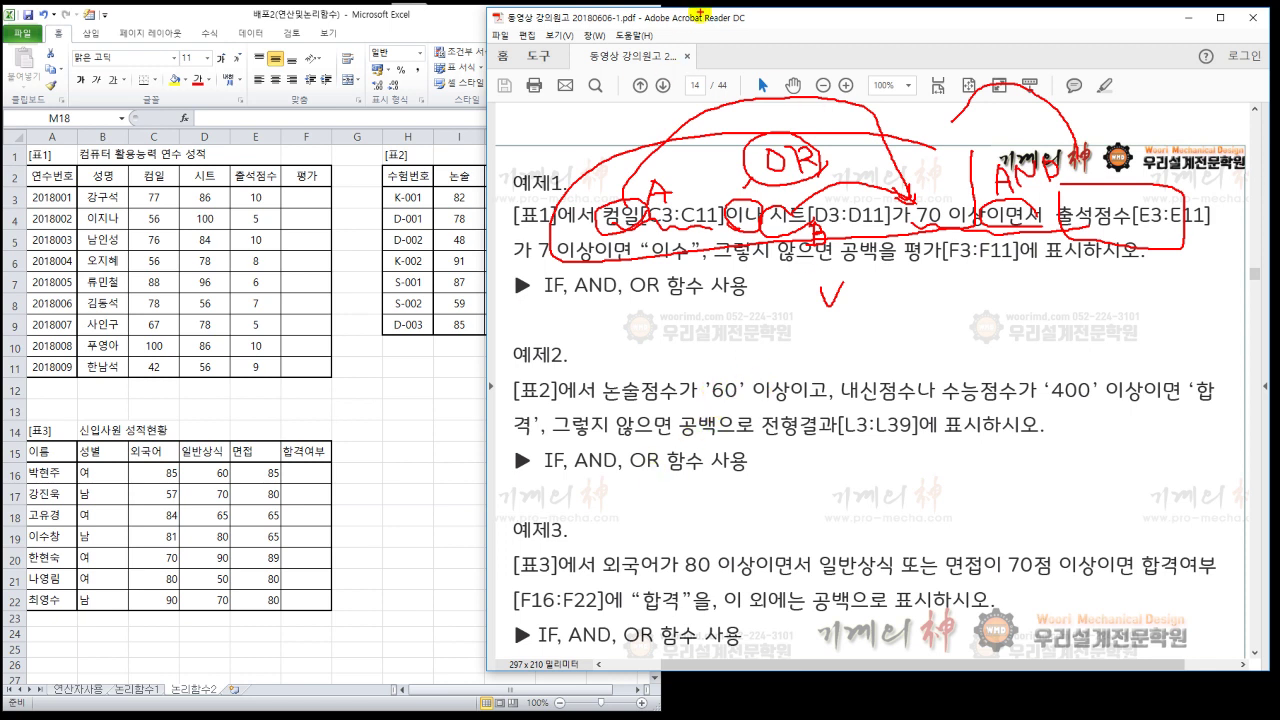
Step: Clear the annotations, move the PDF window aside to uncover more of 표2, and review 예제1 to 예제3 on page 14
mouse_move(696, 18)
left_mouse_down()
mouse_move(790, 13)
mouse_move(634, 297)
mouse_move(813, 12)
left_mouse_up()
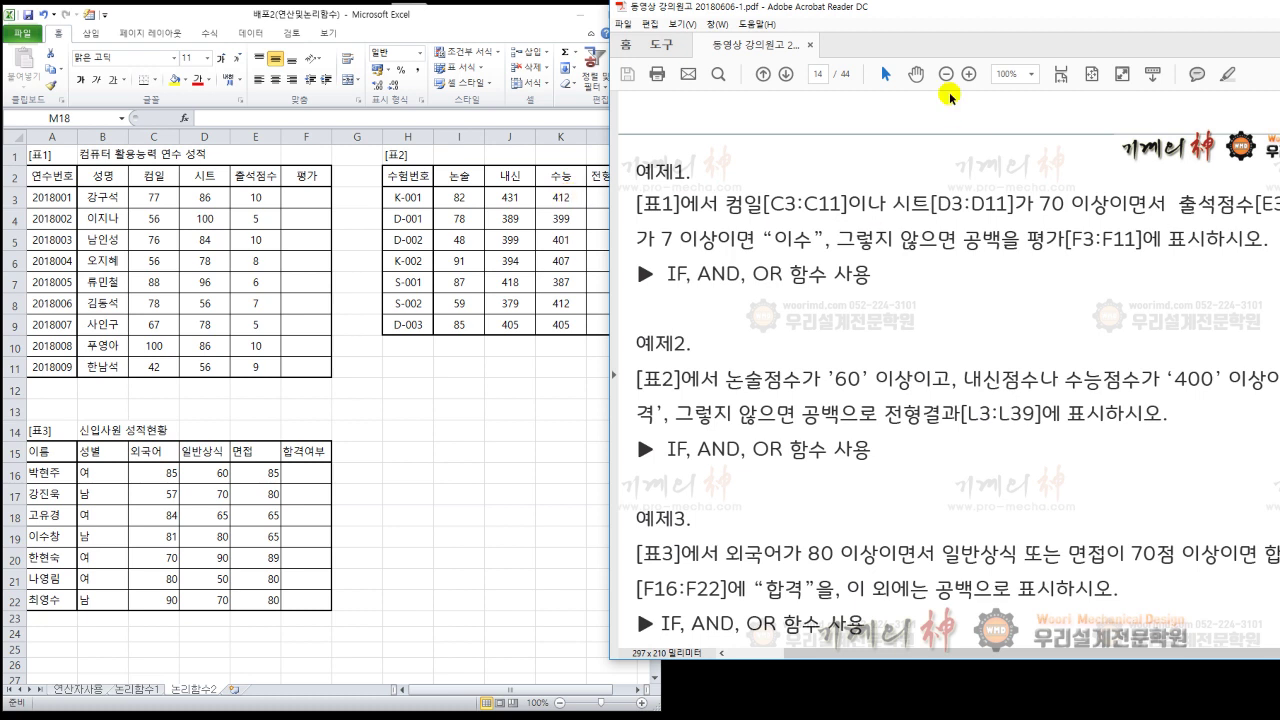
left_click_drag(779, 17, 729, 17)
left_click_drag(860, 17, 873, 14)
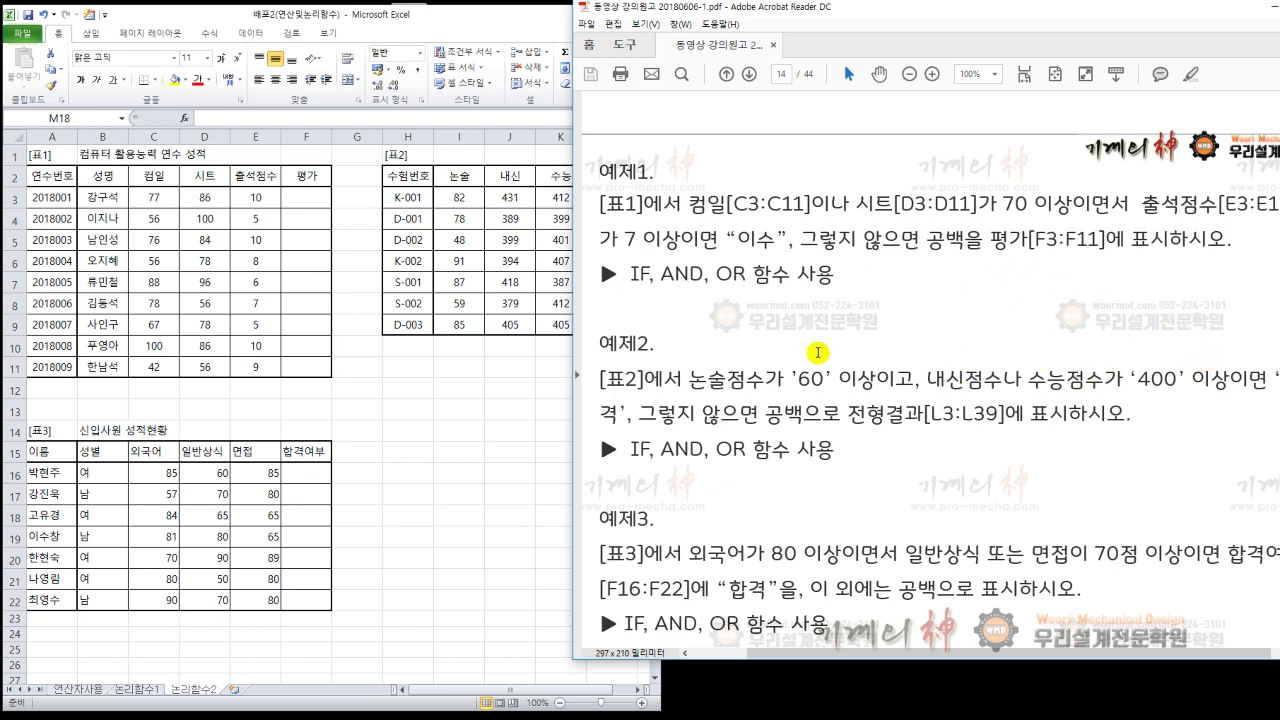
scroll(936, 442, "down", 5)
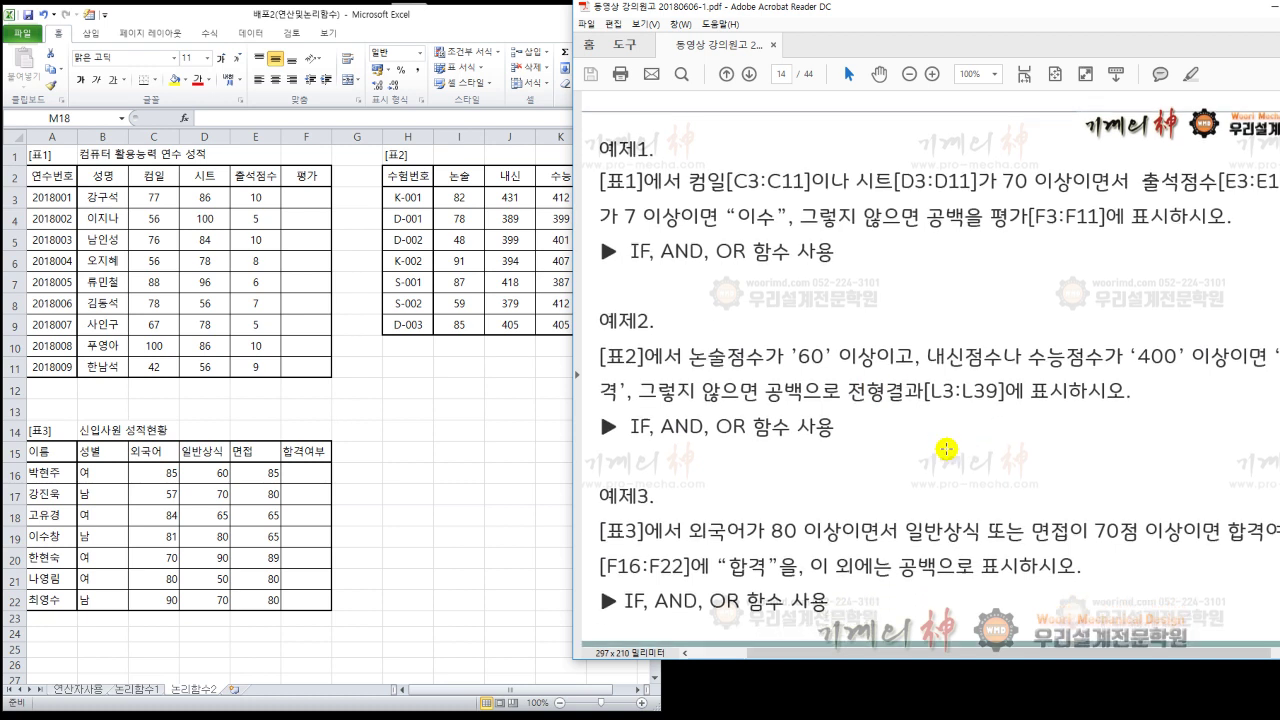
scroll(946, 300, "up", 5)
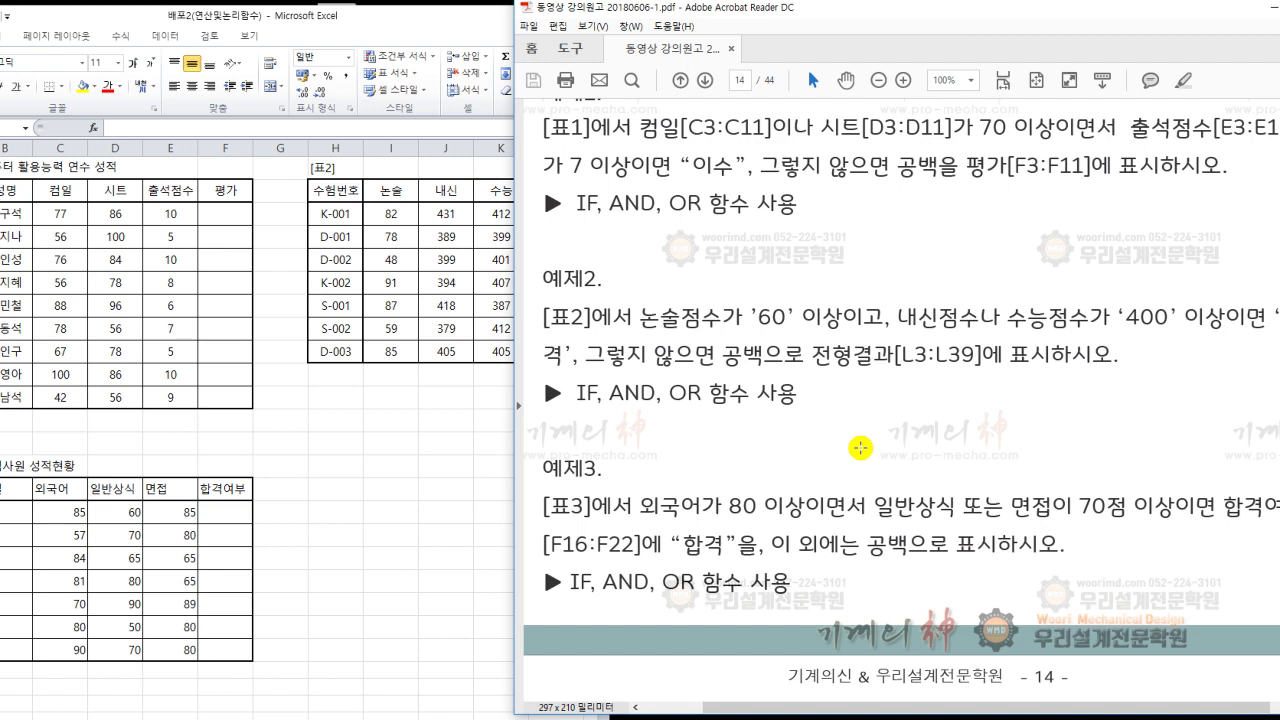
scroll(860, 448, "up", 1)
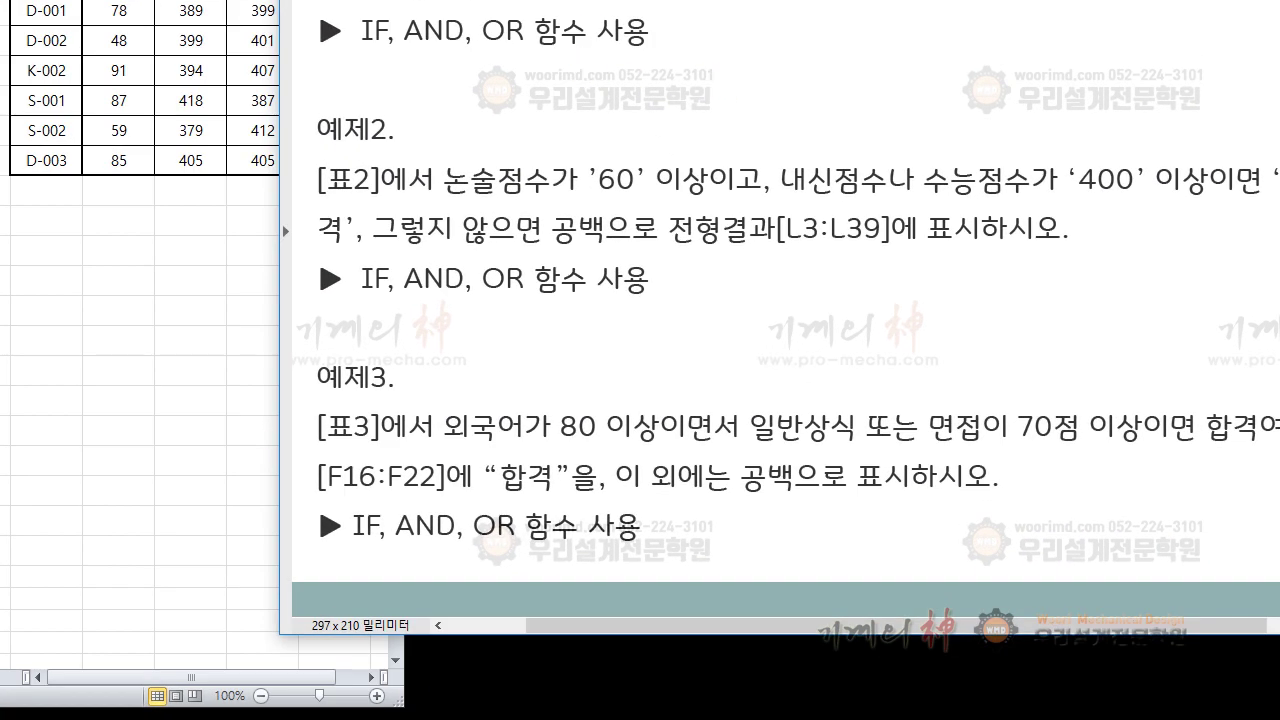
left_click(322, 715)
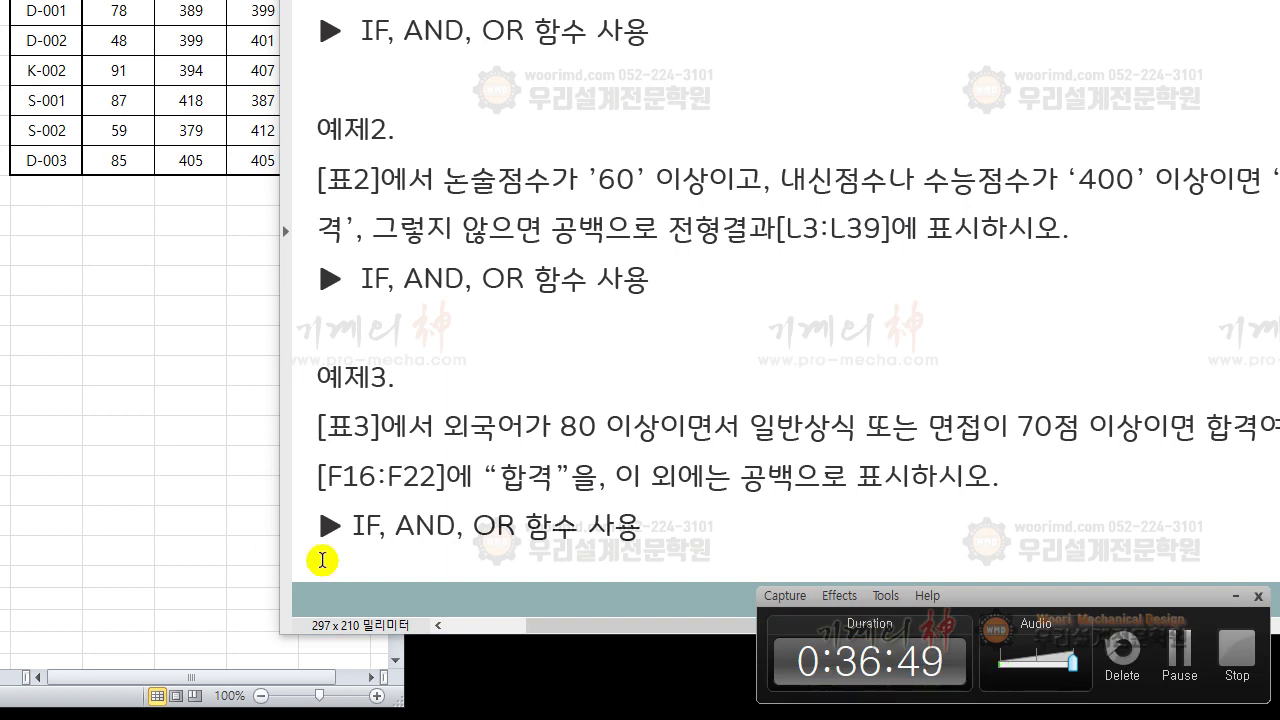